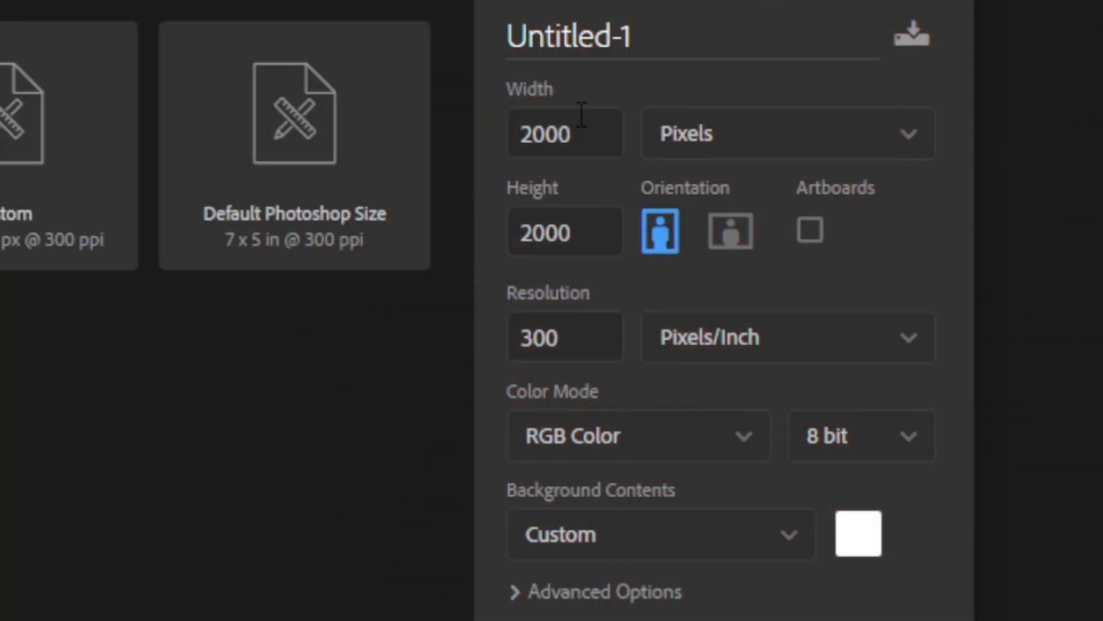
Step: Create a new document named WORKERS DAY POST at 2000 x 2000 pixels, 300 pixels/inch, RGB Color, 8 bit
click(582, 118)
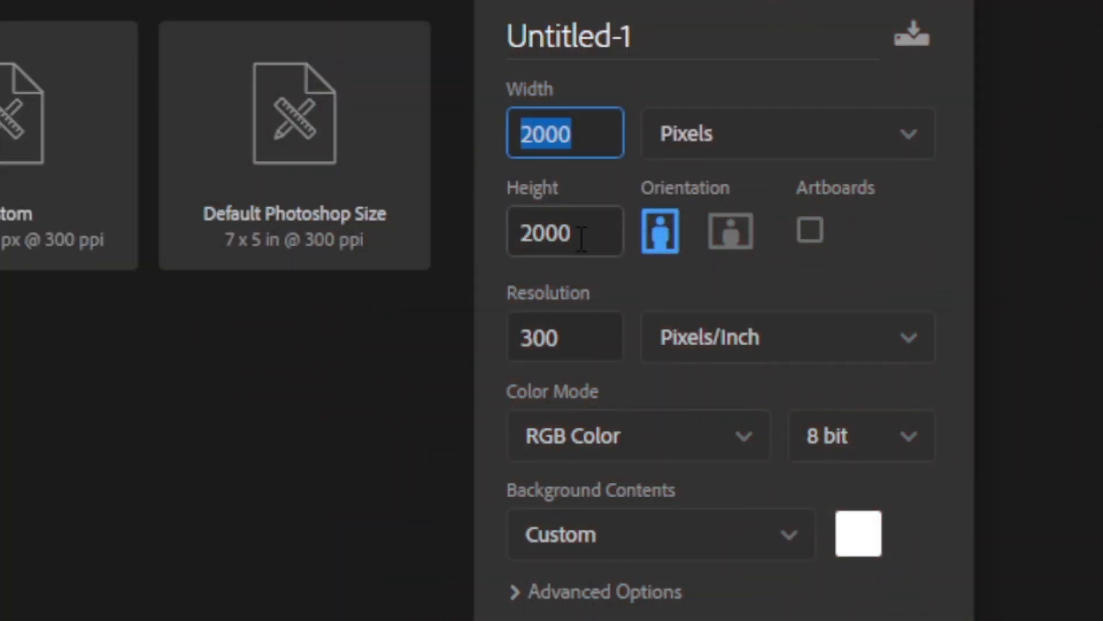
key(Tab)
drag(546, 337, 475, 328)
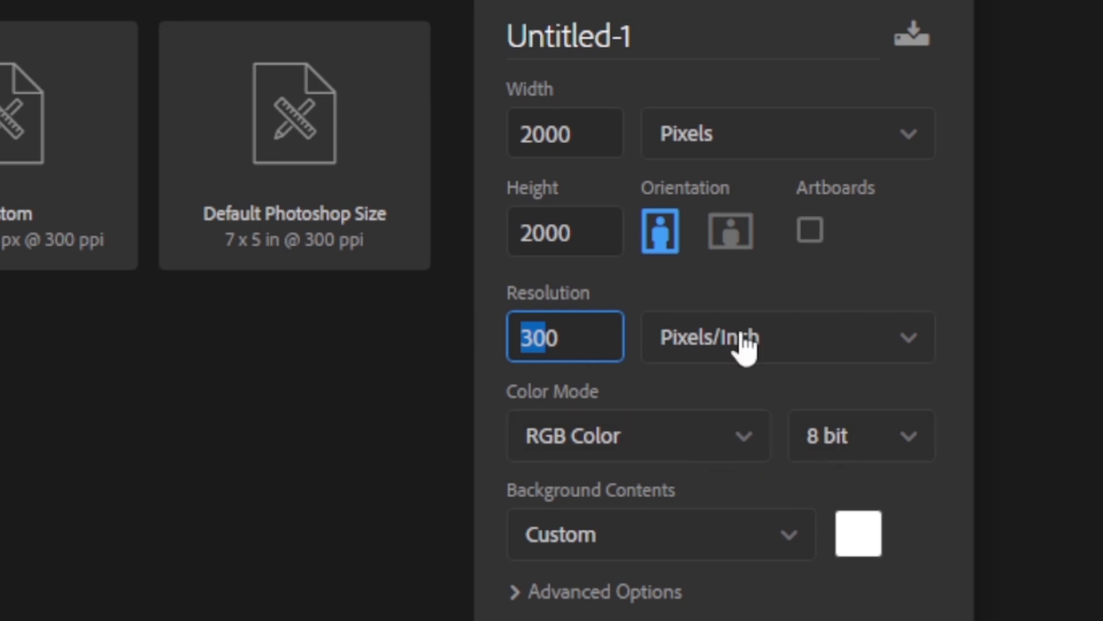
click(675, 48)
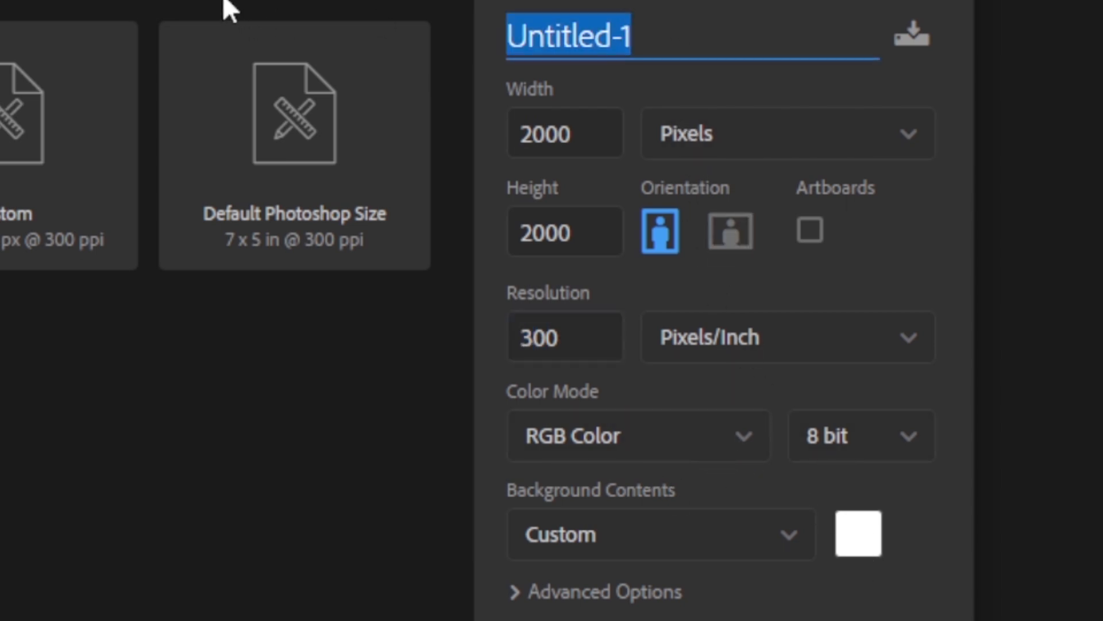
text(wo)
key(BackSpace)
key(BackSpace)
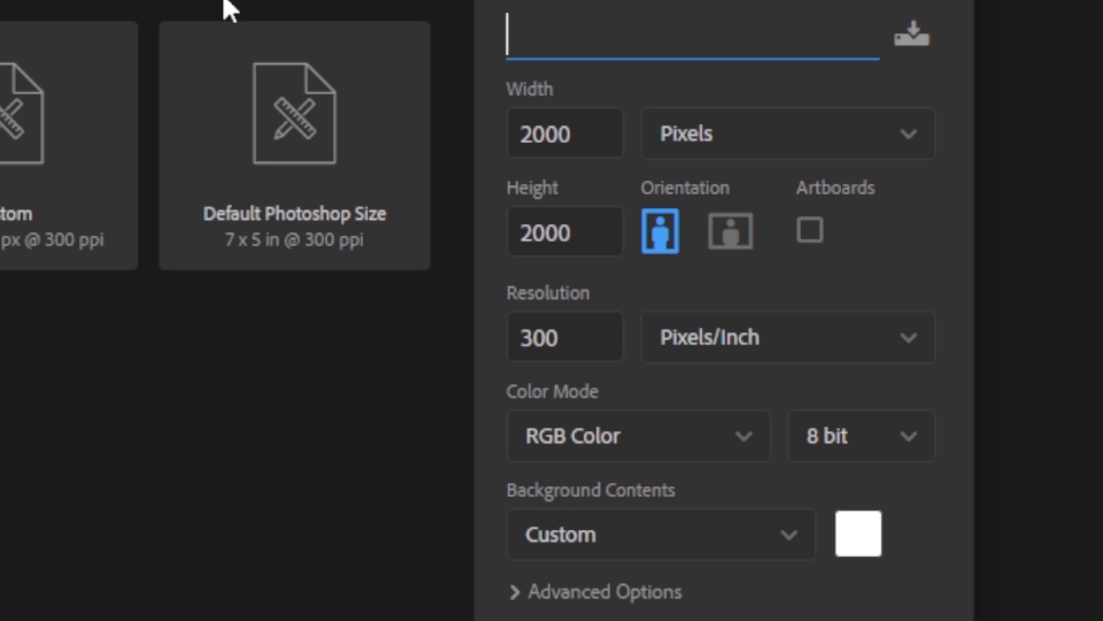
text(WORKERS DAY)
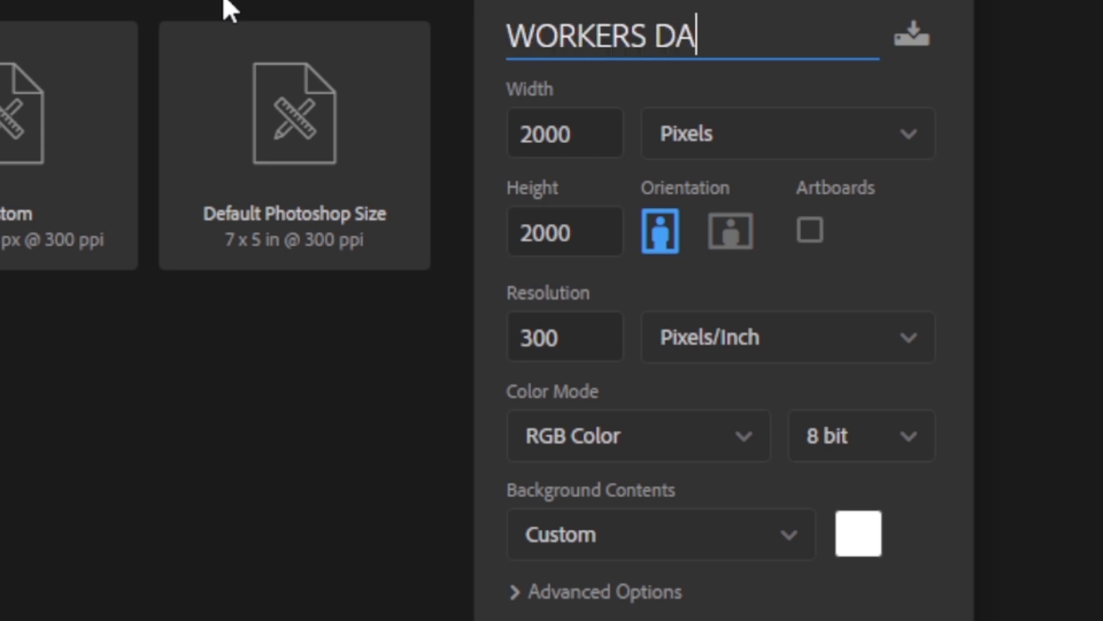
text( POST)
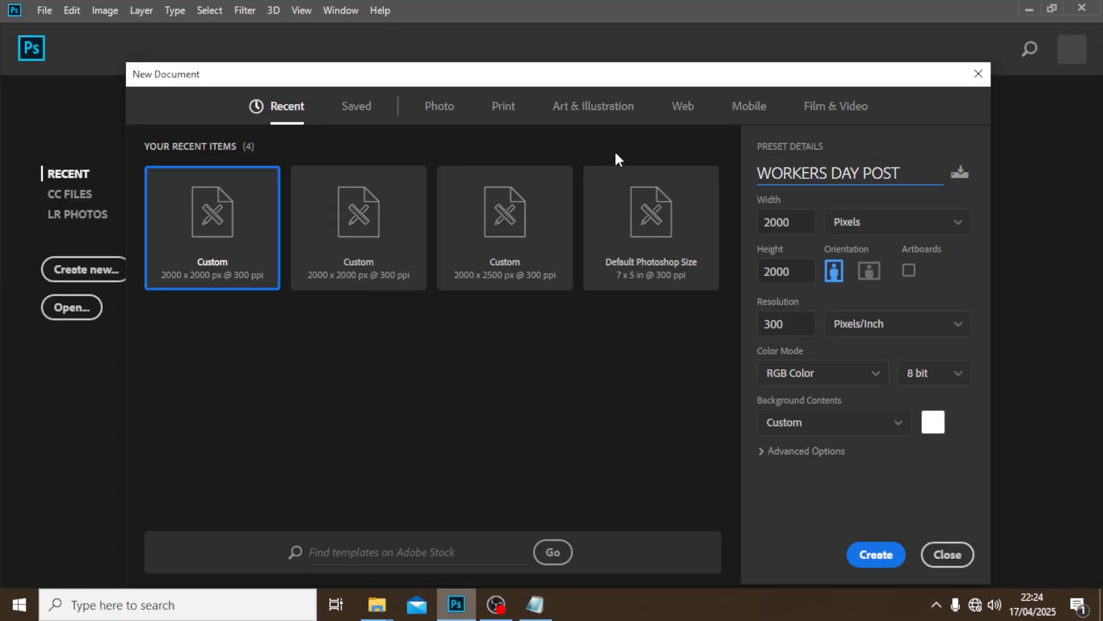
click(878, 559)
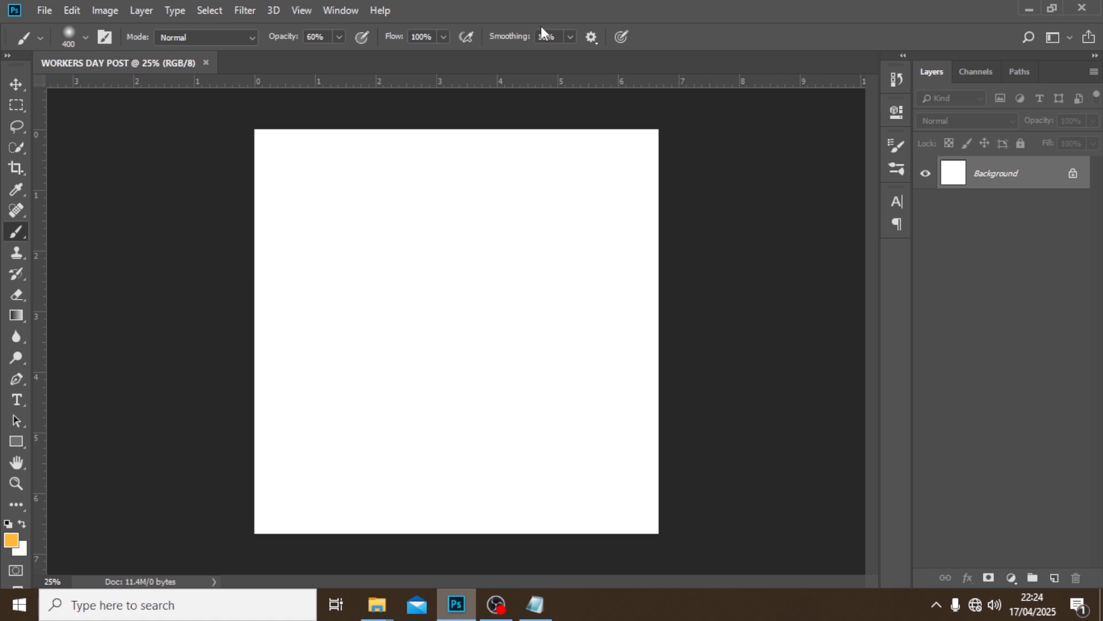
Step: Add a guide layout with 6 columns, 6 rows and 0.3 in margins on all sides
click(300, 10)
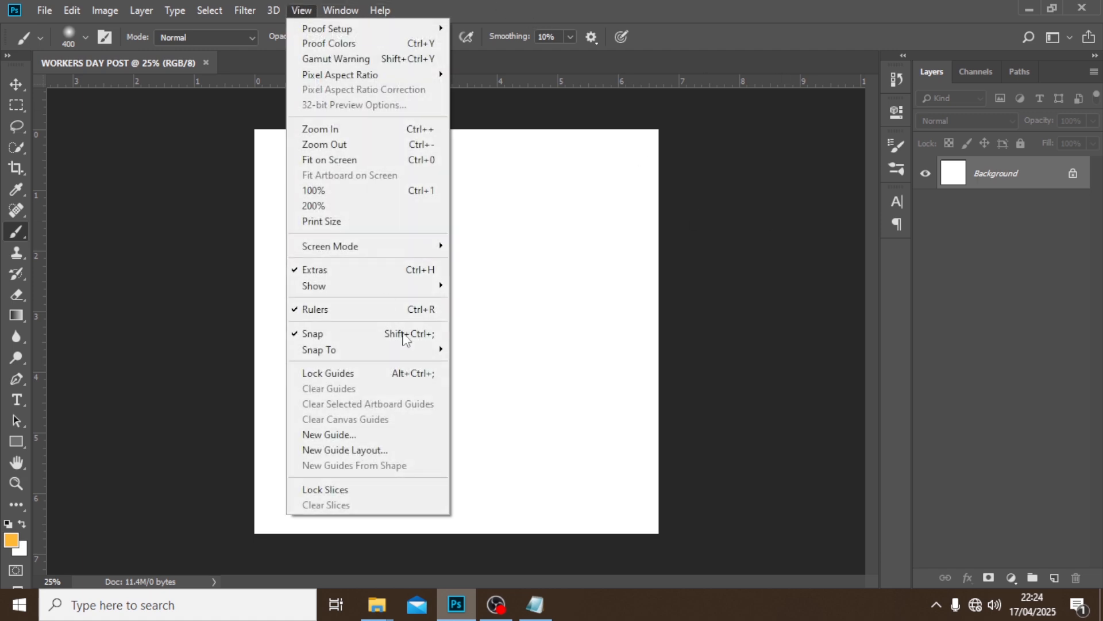
click(391, 442)
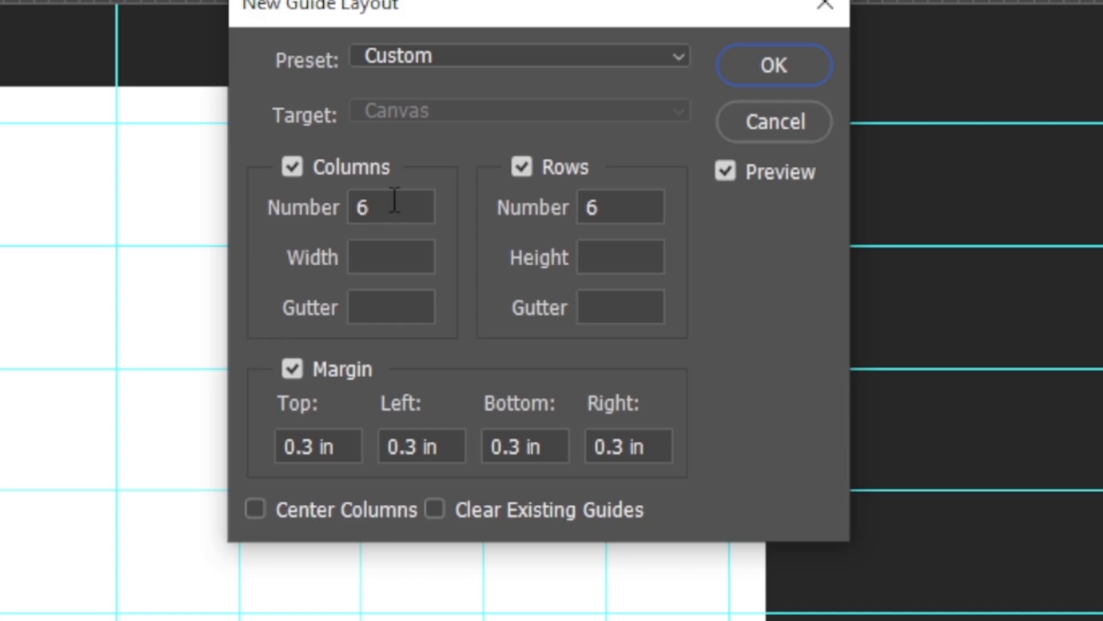
drag(394, 204, 331, 171)
click(613, 195)
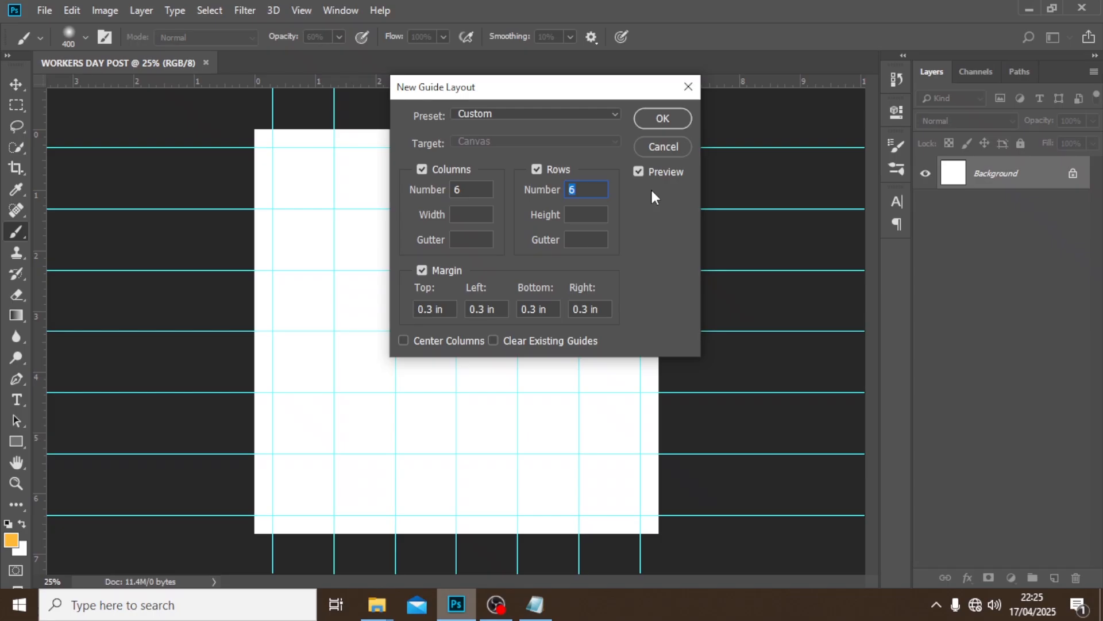
click(667, 120)
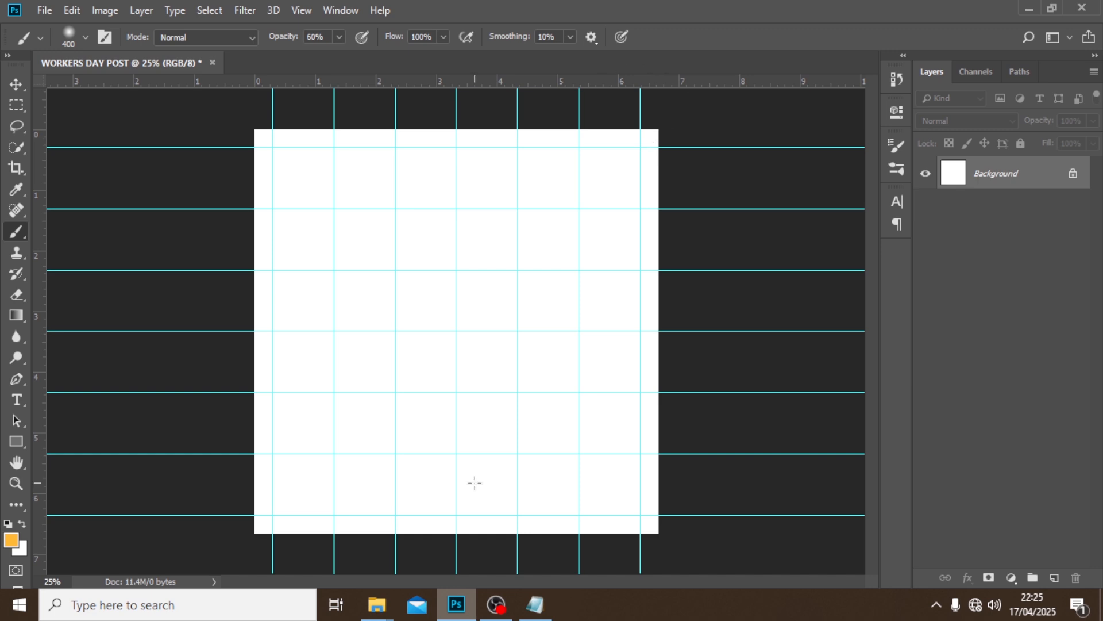
Step: Place the image BG copy from the 29 > G > FILES folder as an embedded object
click(44, 10)
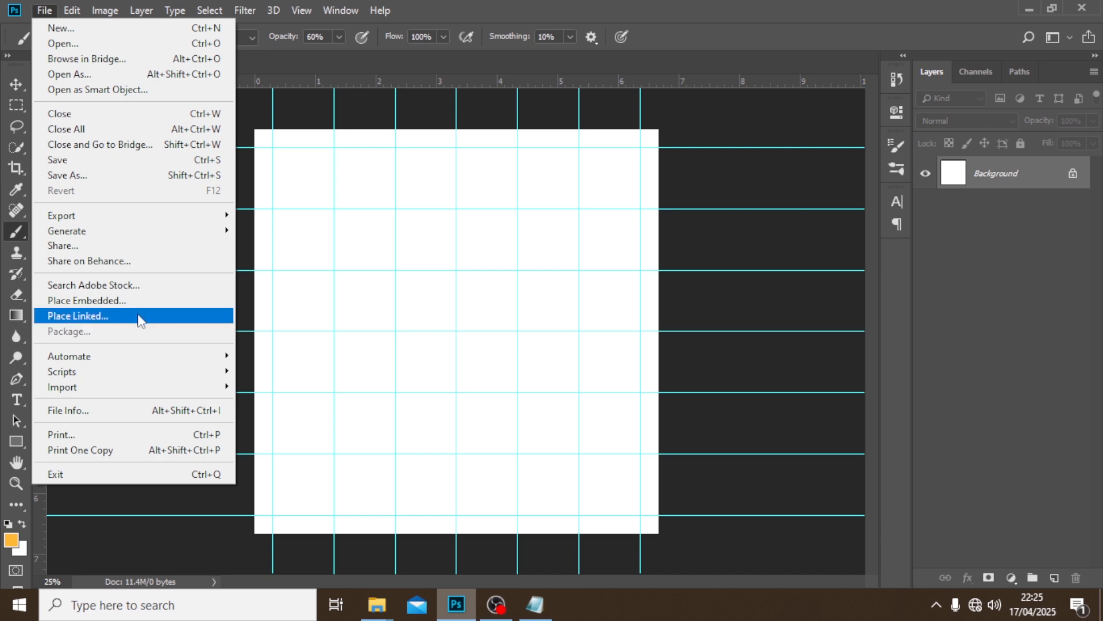
click(134, 303)
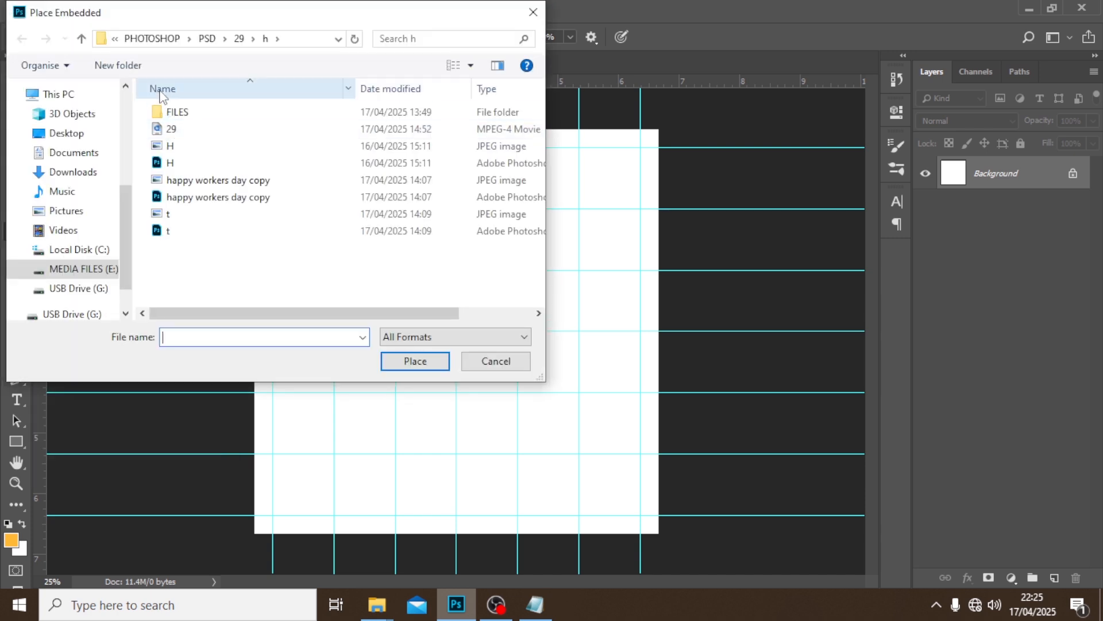
click(81, 38)
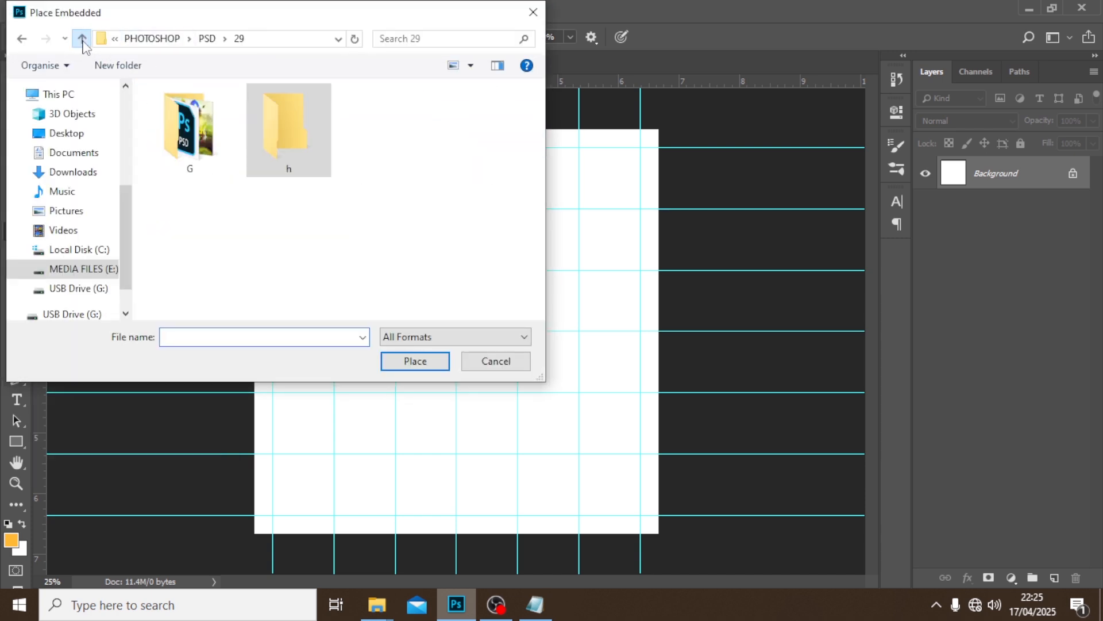
click(178, 143)
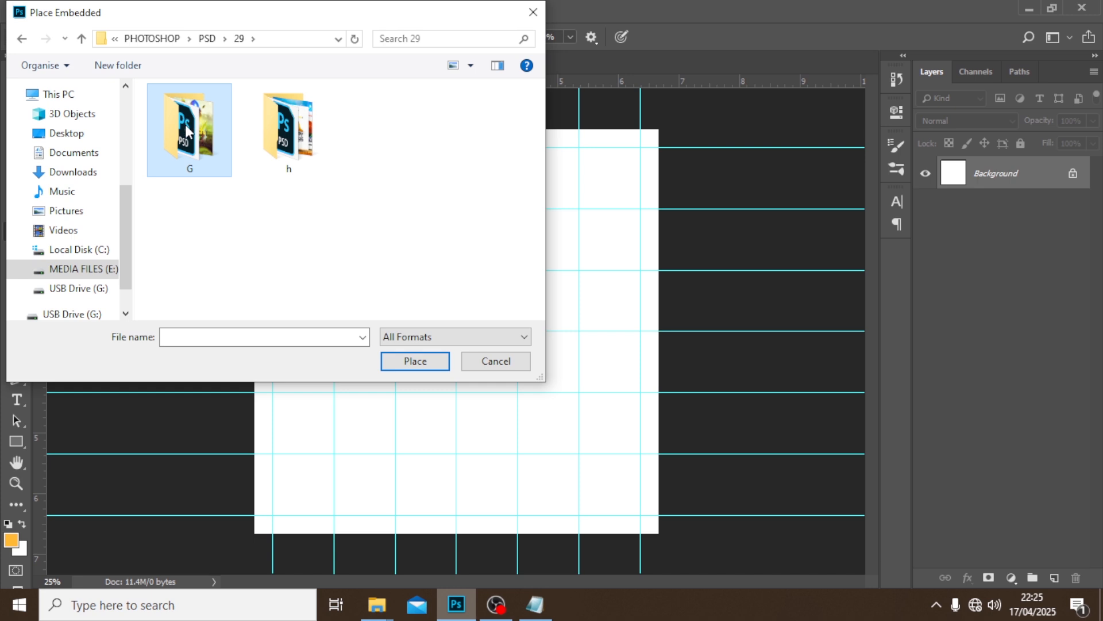
double_click(186, 131)
double_click(187, 131)
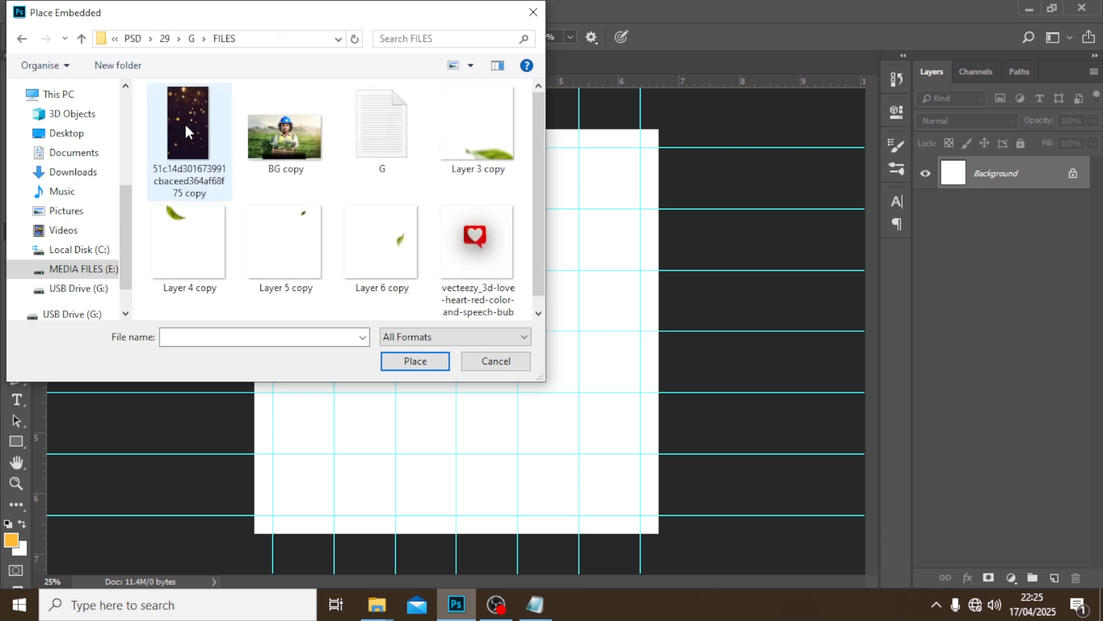
click(297, 164)
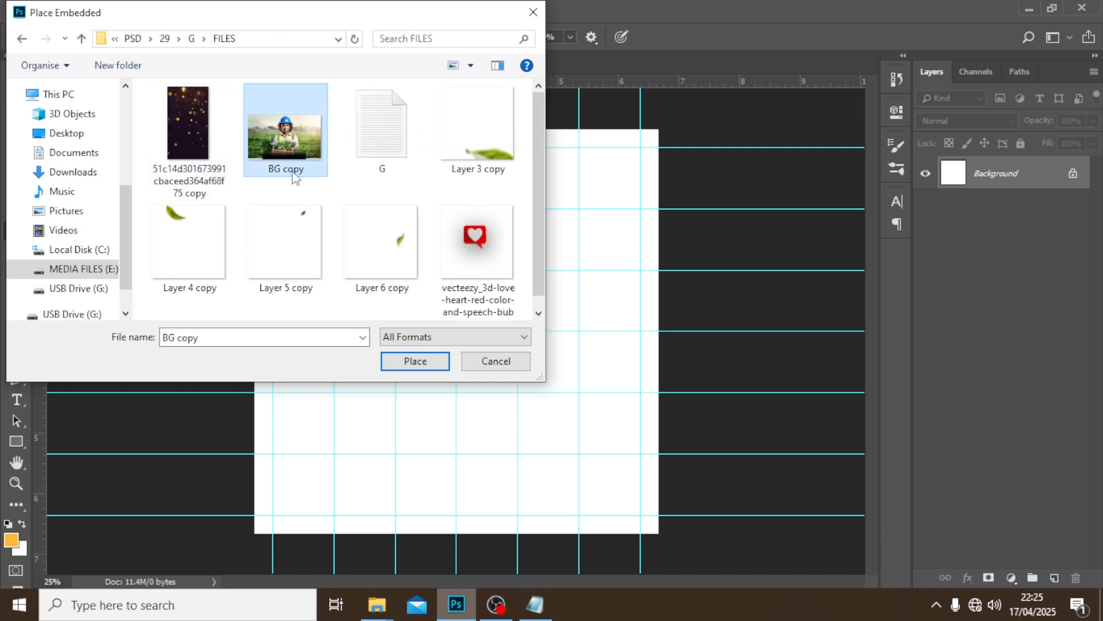
click(414, 366)
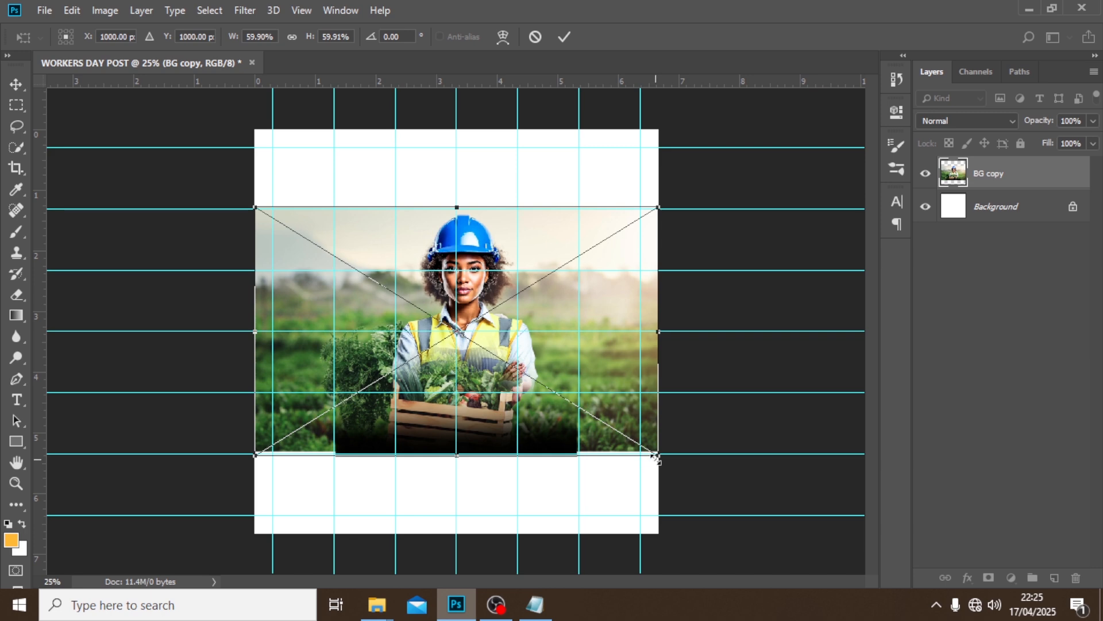
Step: Scale the placed image proportionally to about 101% so it covers the whole canvas
drag(655, 457, 791, 543)
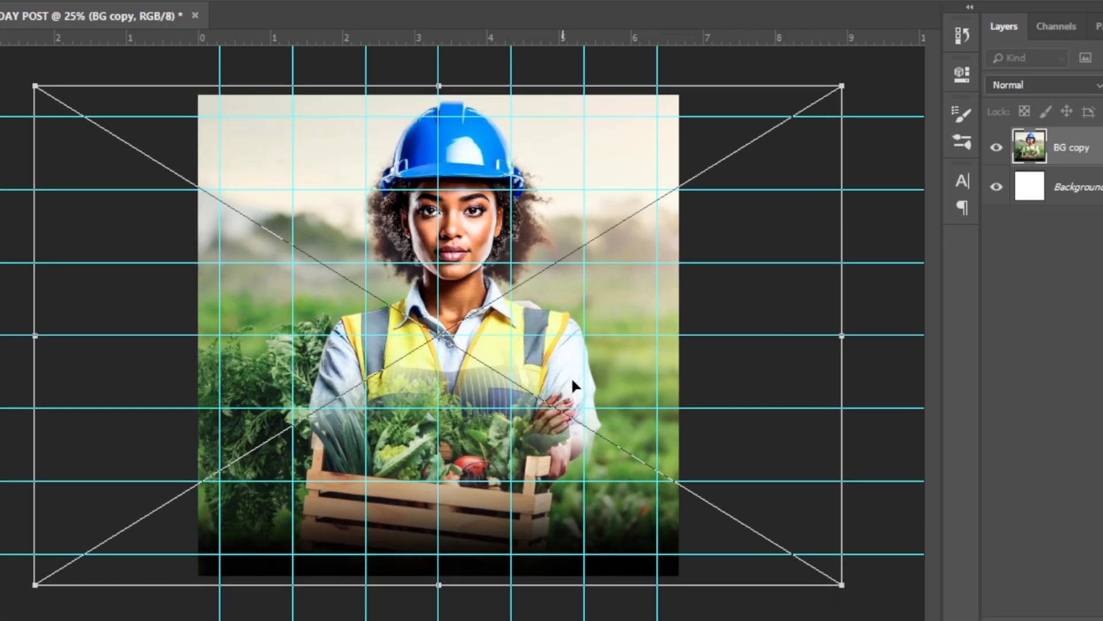
drag(840, 581, 843, 579)
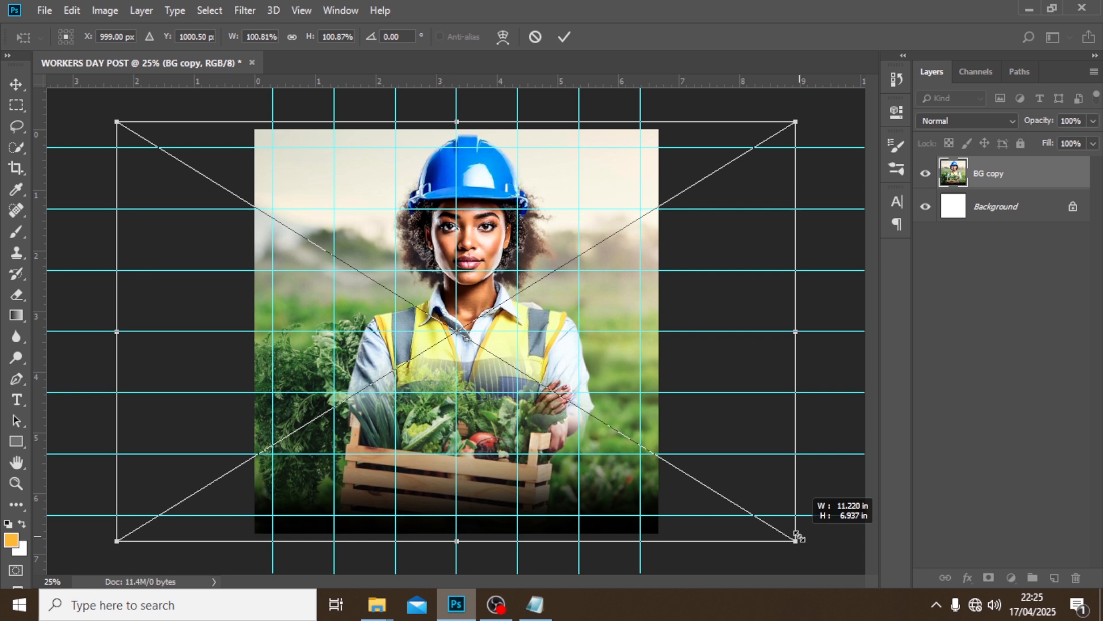
drag(796, 533, 796, 534)
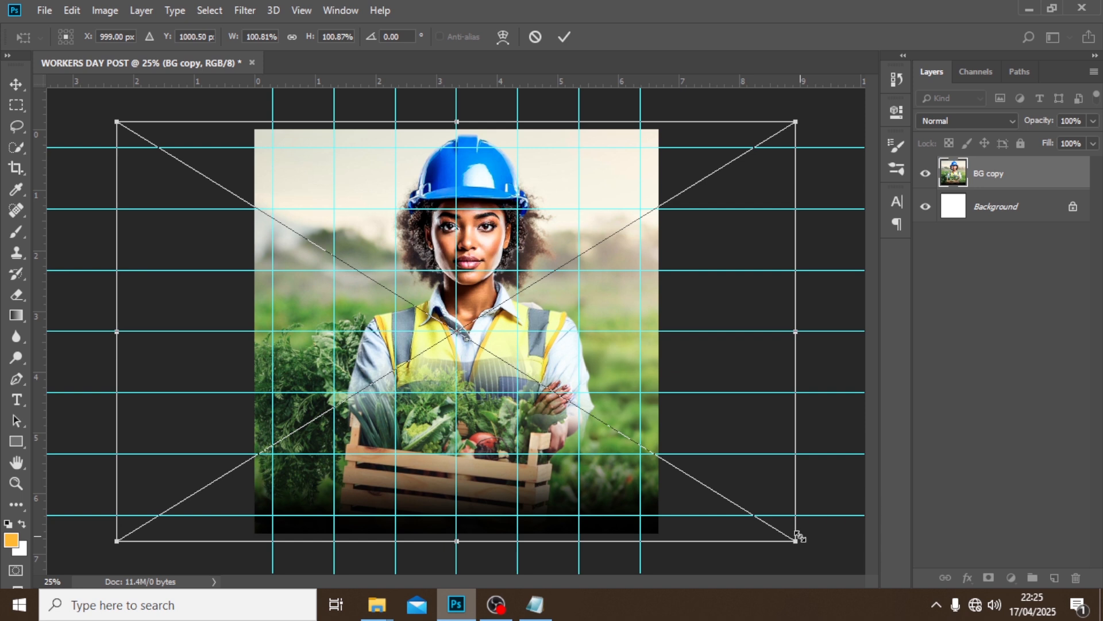
key(Return)
Step: Nudge the BG copy image slightly upward with the Move tool and hide the guides
key(b)
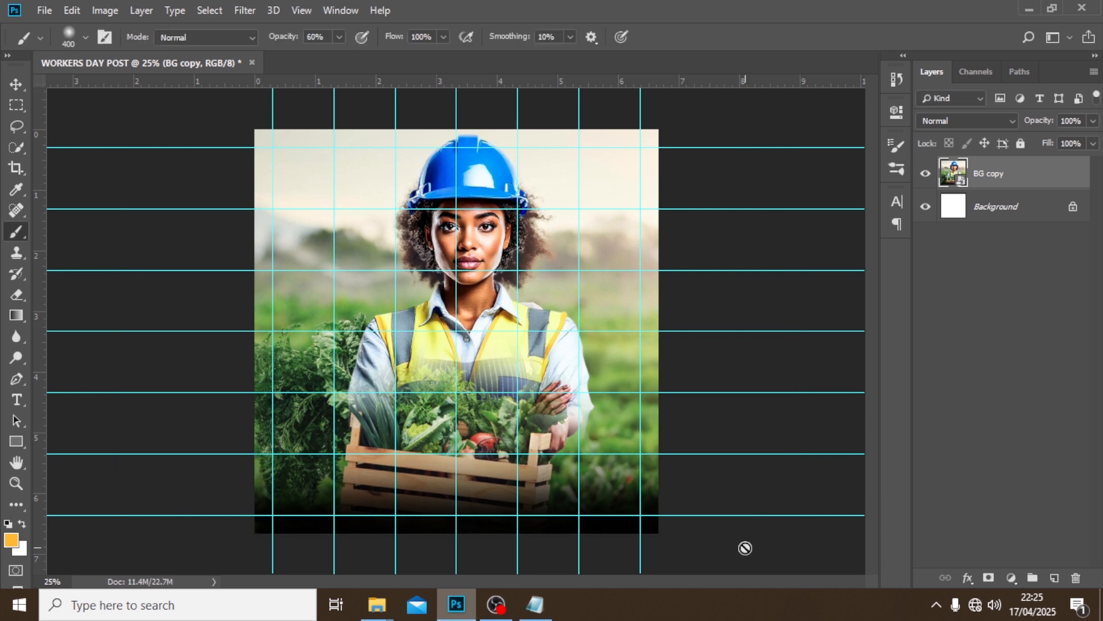
key(v)
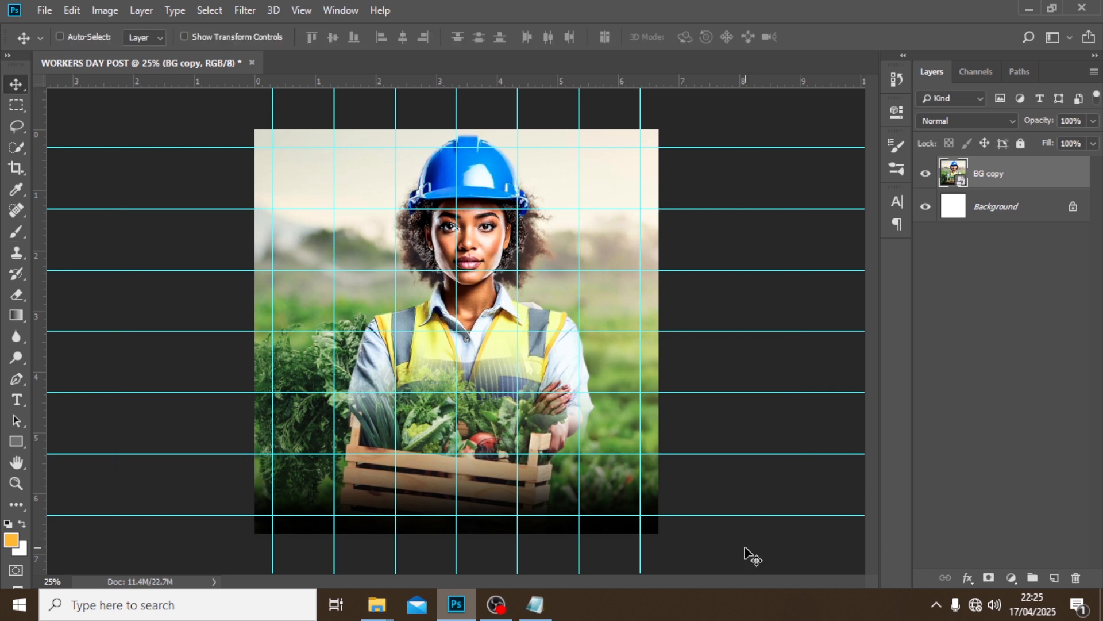
key(shift+Up)
key(shift+Up)
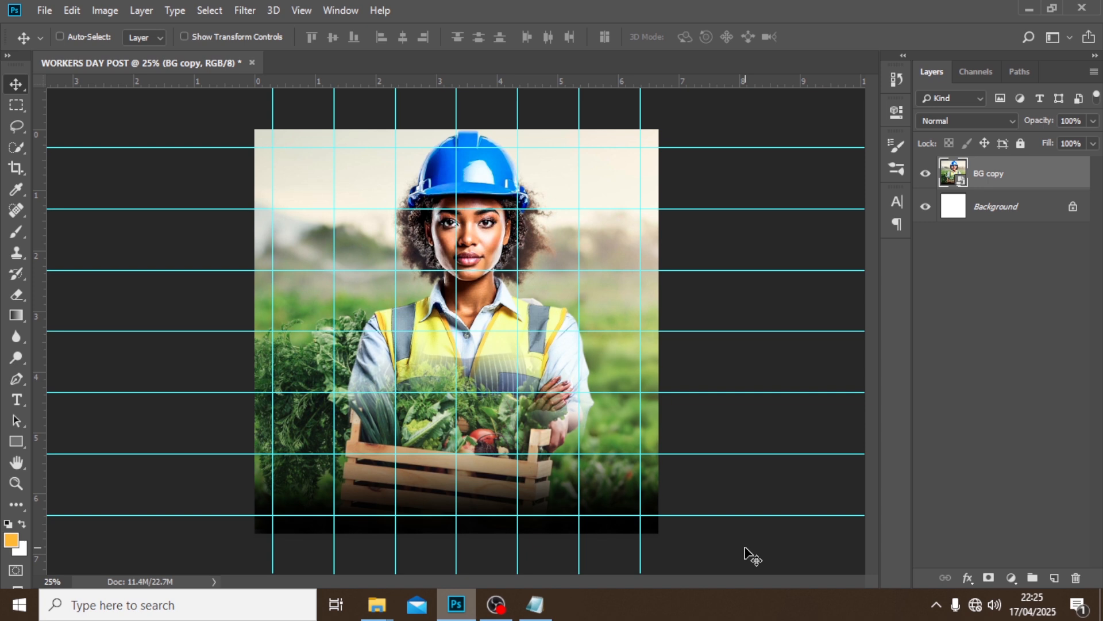
key(ctrl+semicolon)
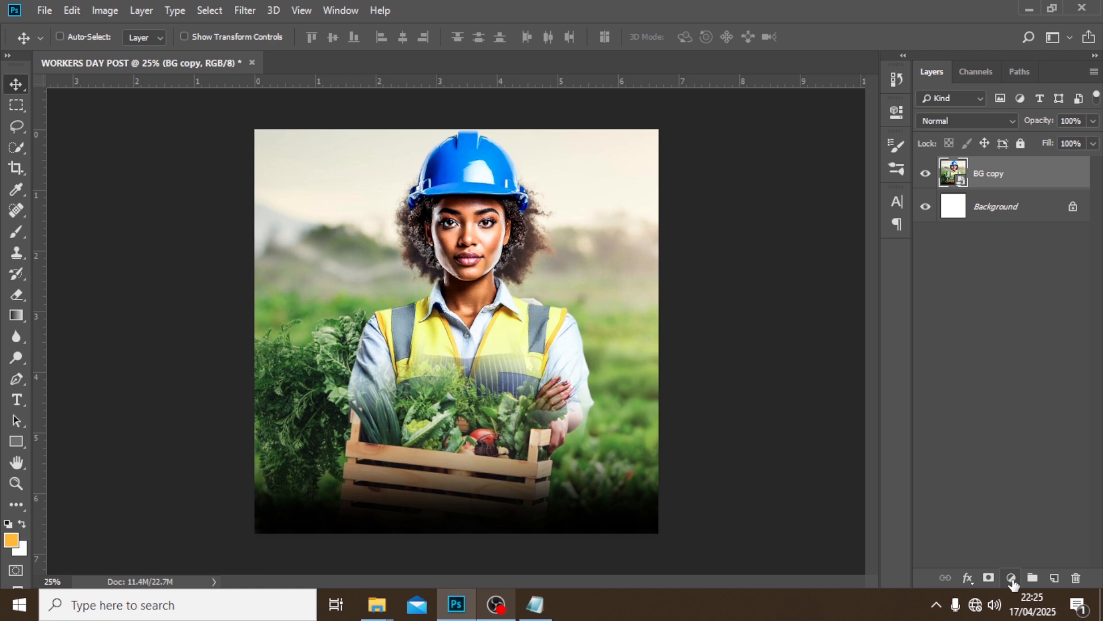
Step: Put the BG copy layer in a new group and rename the group BG
click(1032, 578)
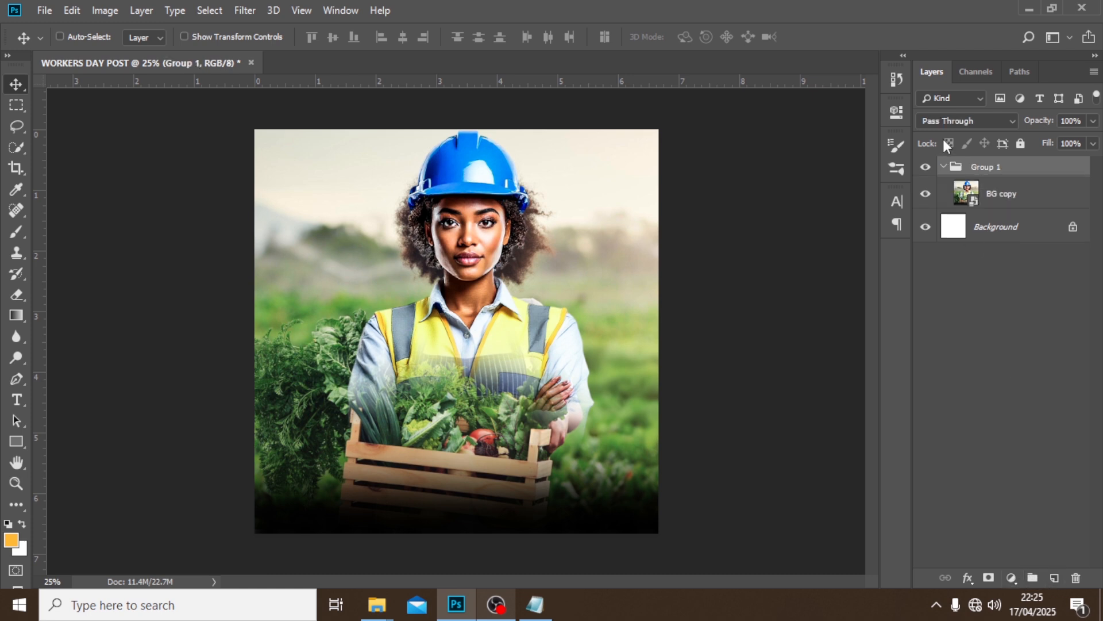
double_click(985, 167)
text(BG)
key(Return)
Step: Add an empty layer above BG copy and enlarge the Soft Round brush to 800 px
click(1023, 209)
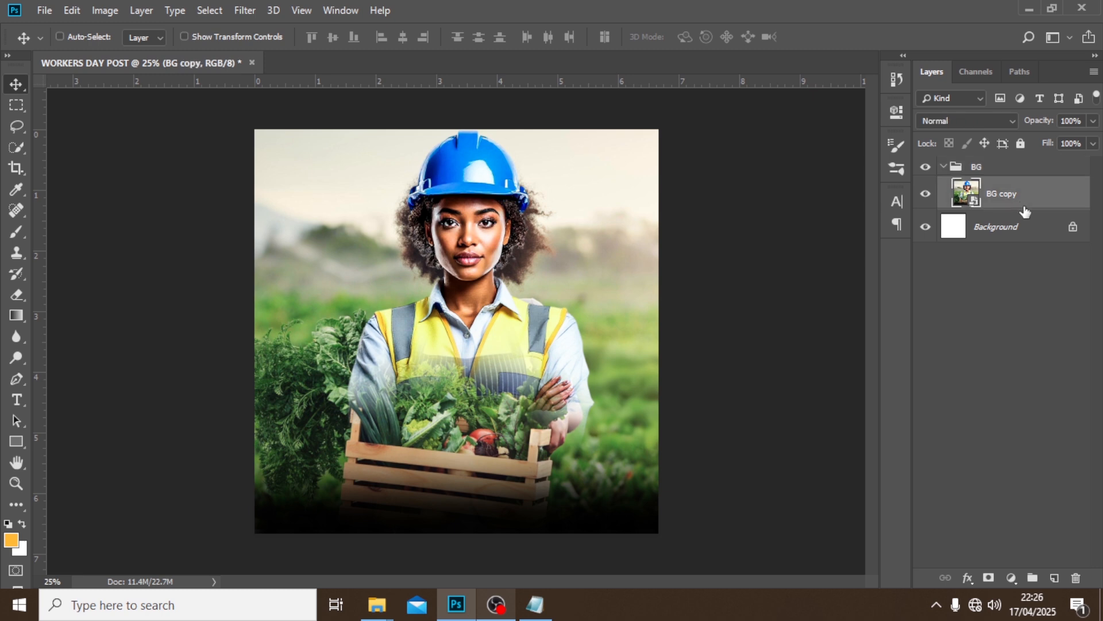
click(1054, 577)
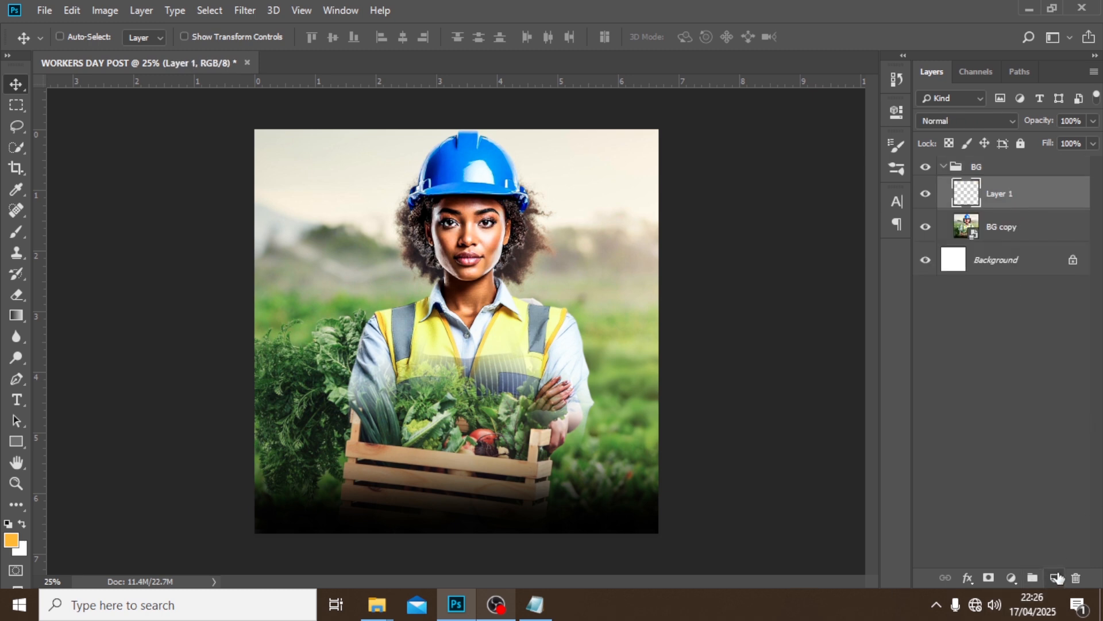
click(16, 233)
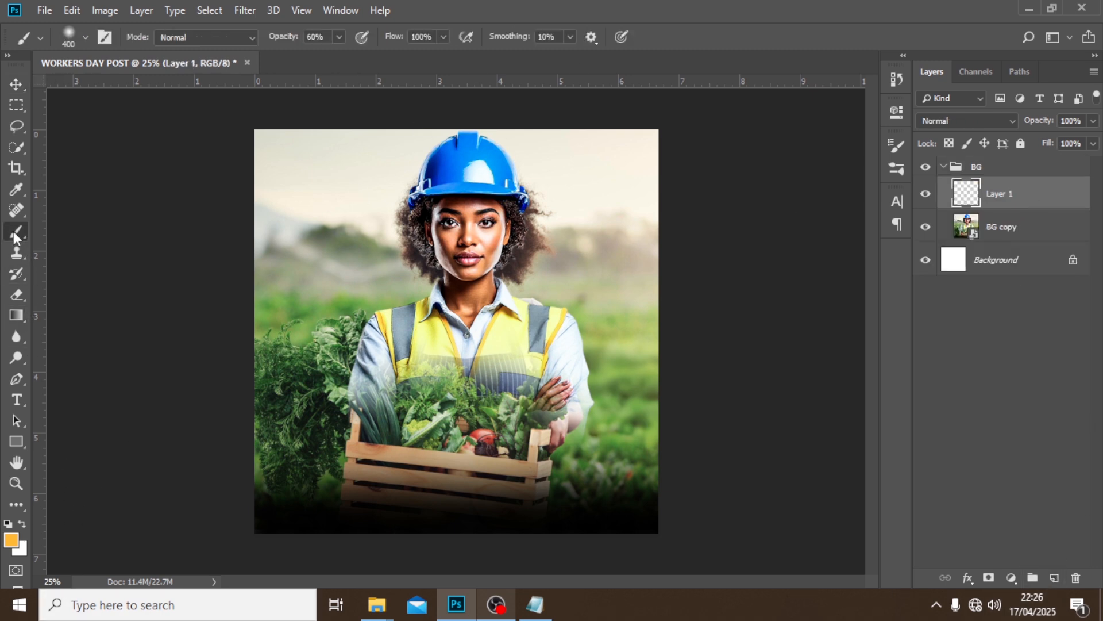
click(79, 39)
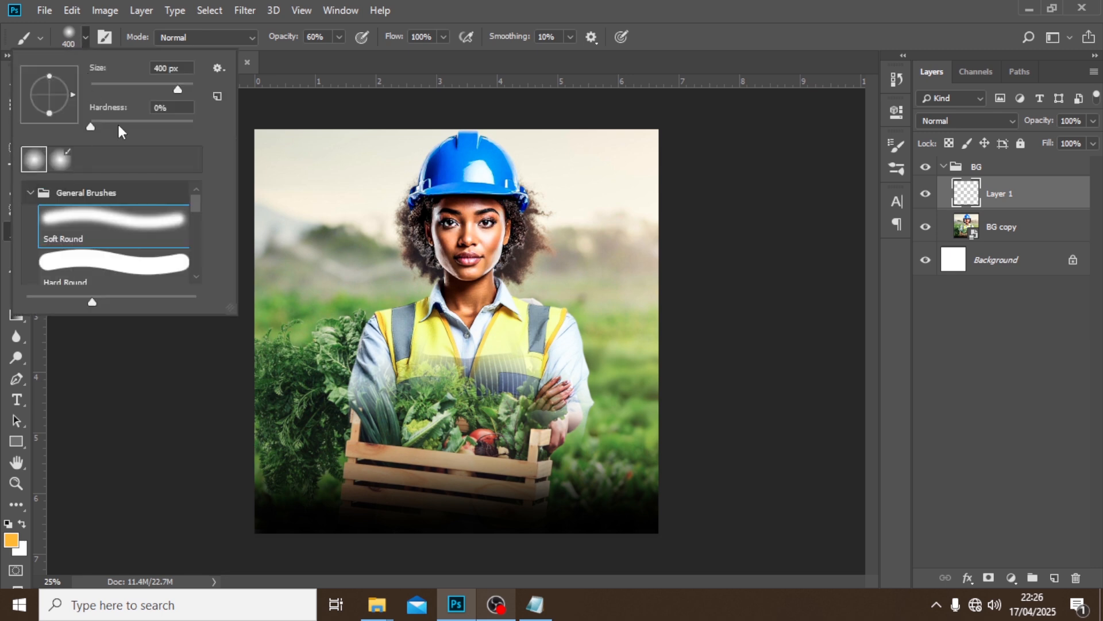
click(512, 7)
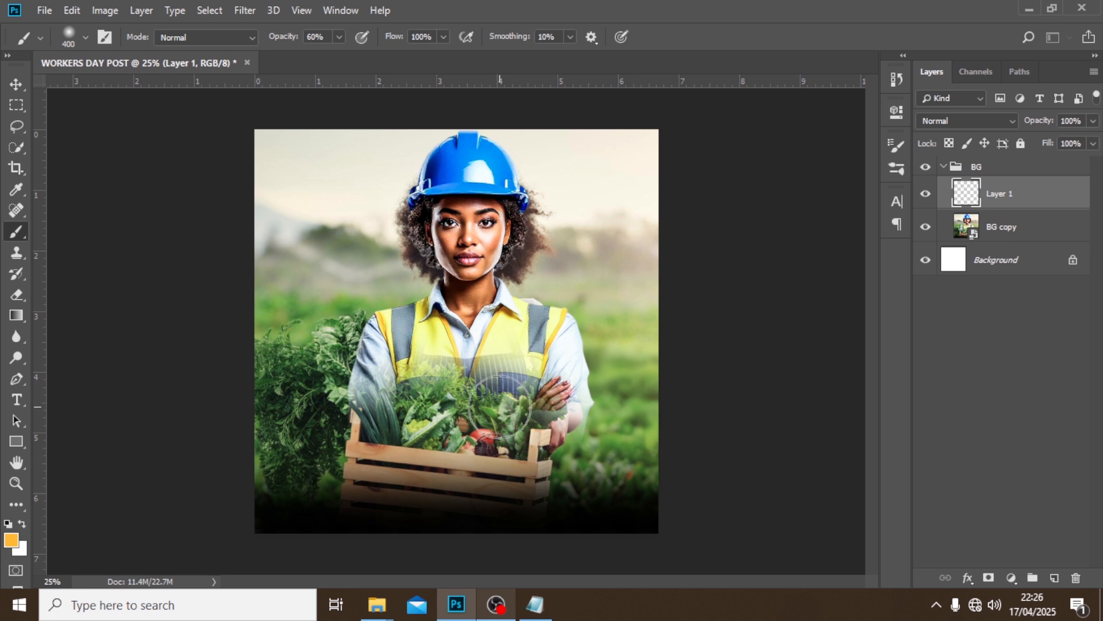
key(bracketright)
key(bracketright)
key(bracketright)
key(bracketright)
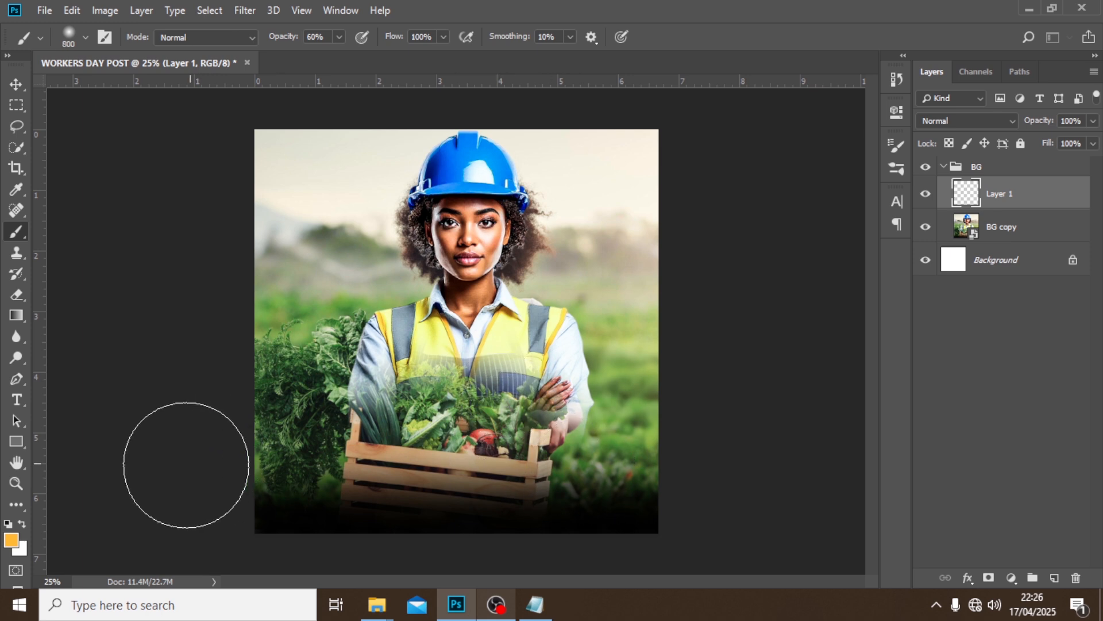
Step: Set the foreground color to black (#000000)
click(8, 540)
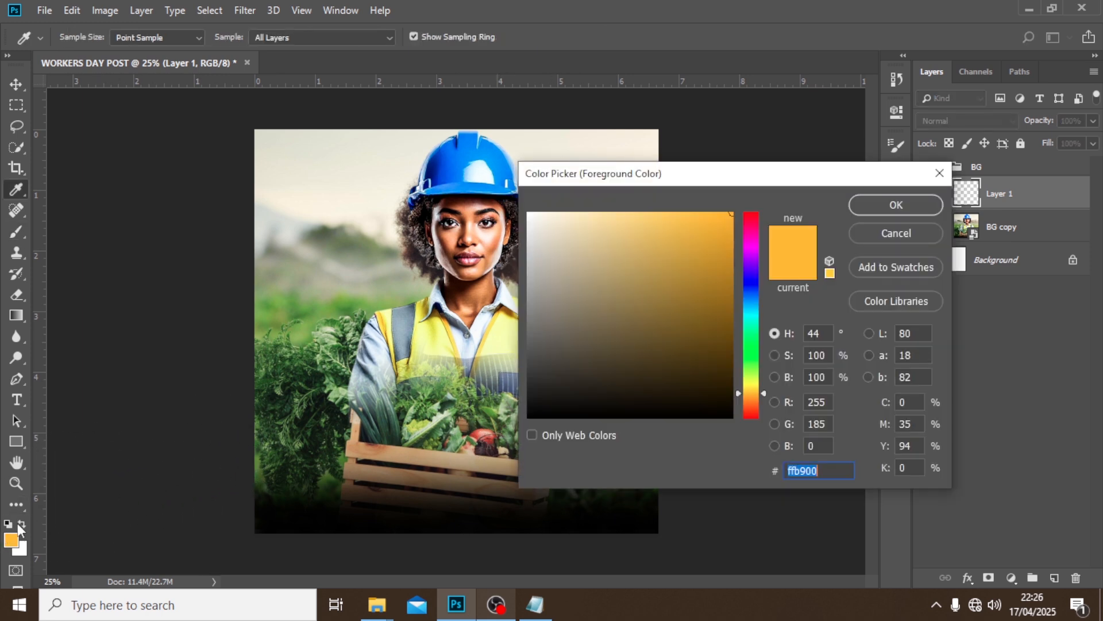
drag(539, 397, 502, 469)
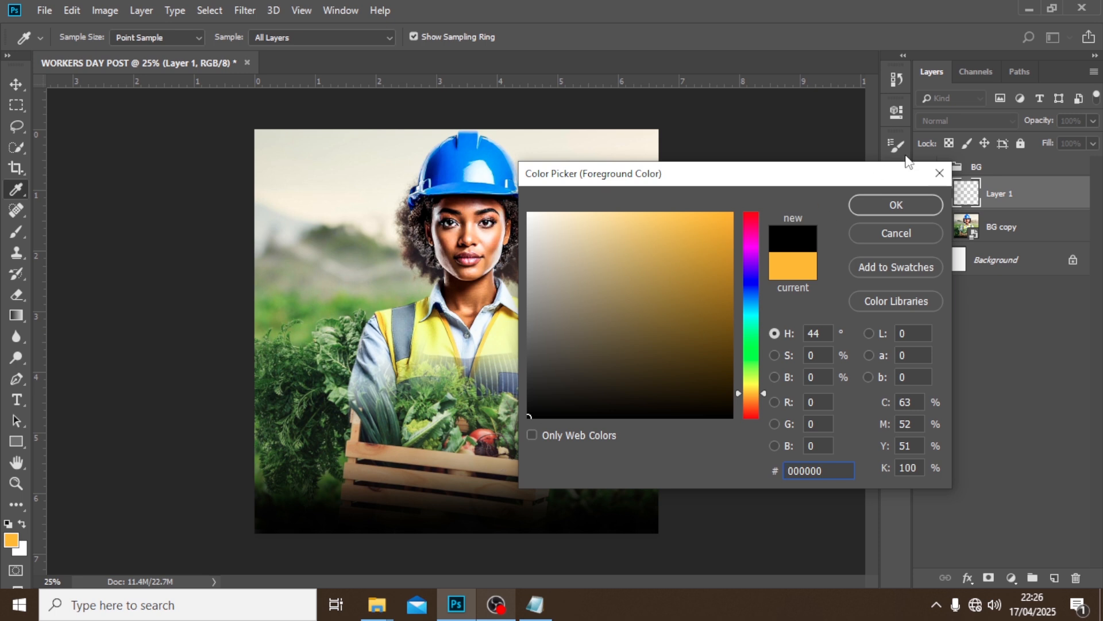
click(895, 206)
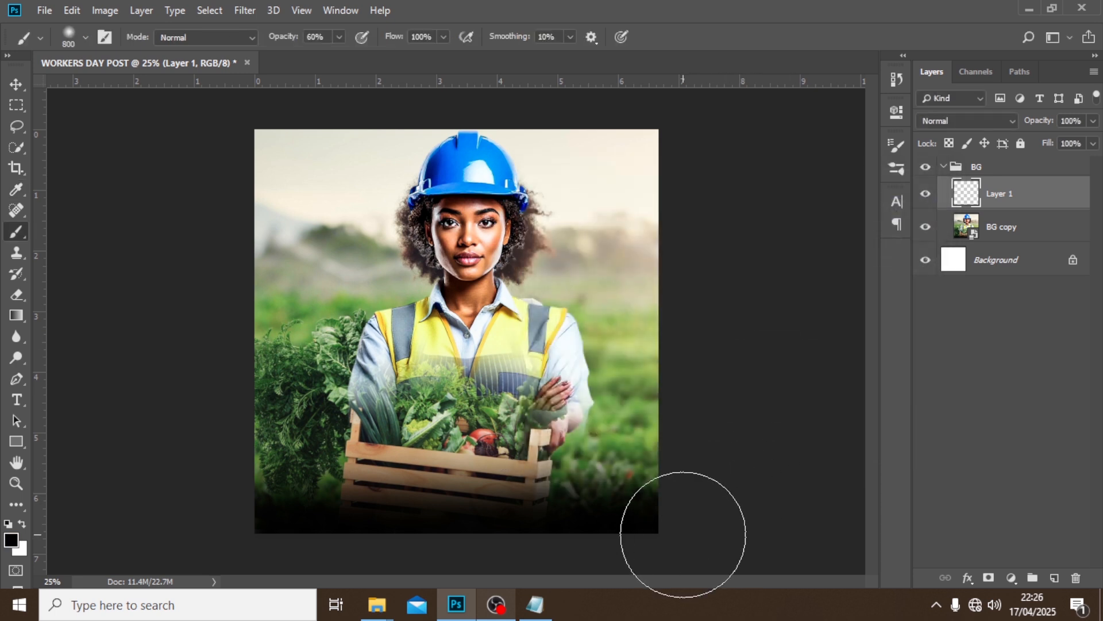
Step: Enlarge the brush to 1000 px, deepen the black shading along the image's bottom edge on Layer 1, and collapse the BG group
key(bracketright)
key(bracketright)
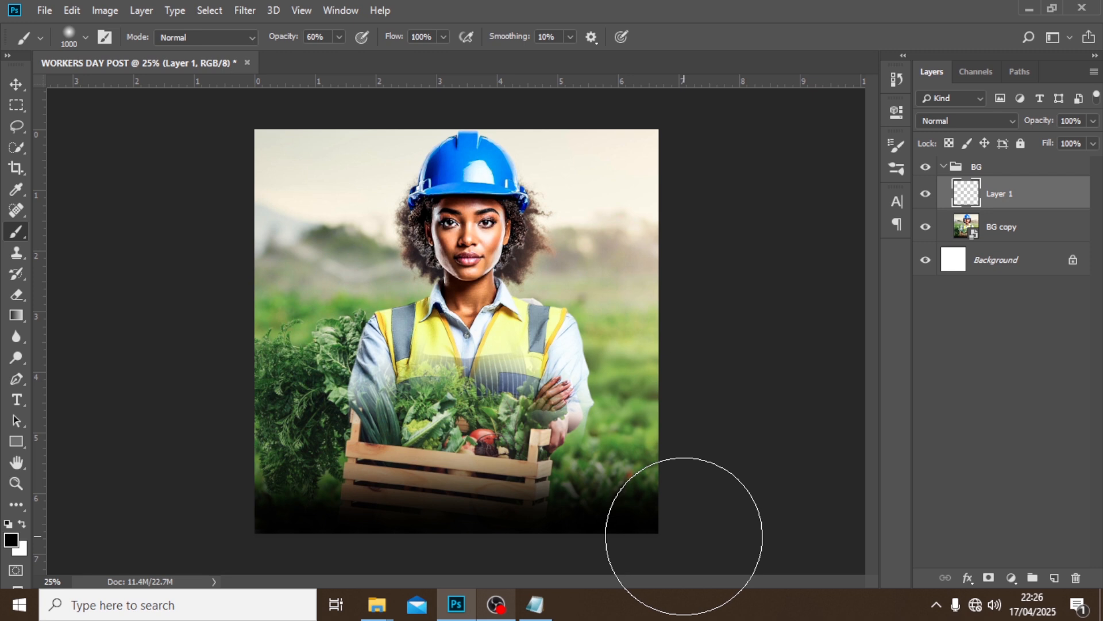
click(682, 528)
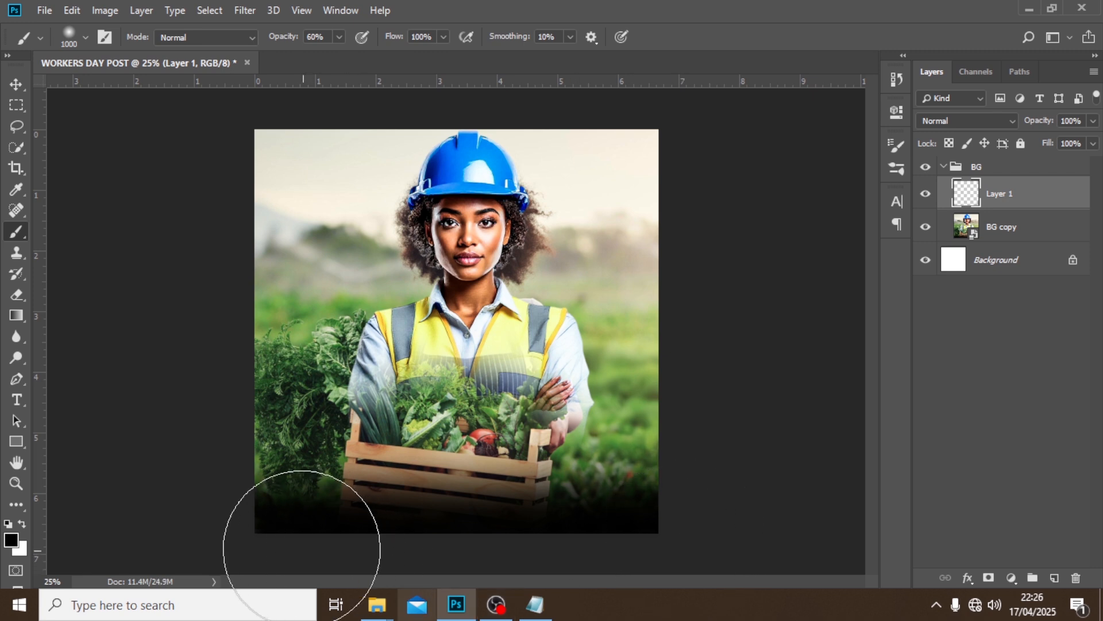
click(259, 560)
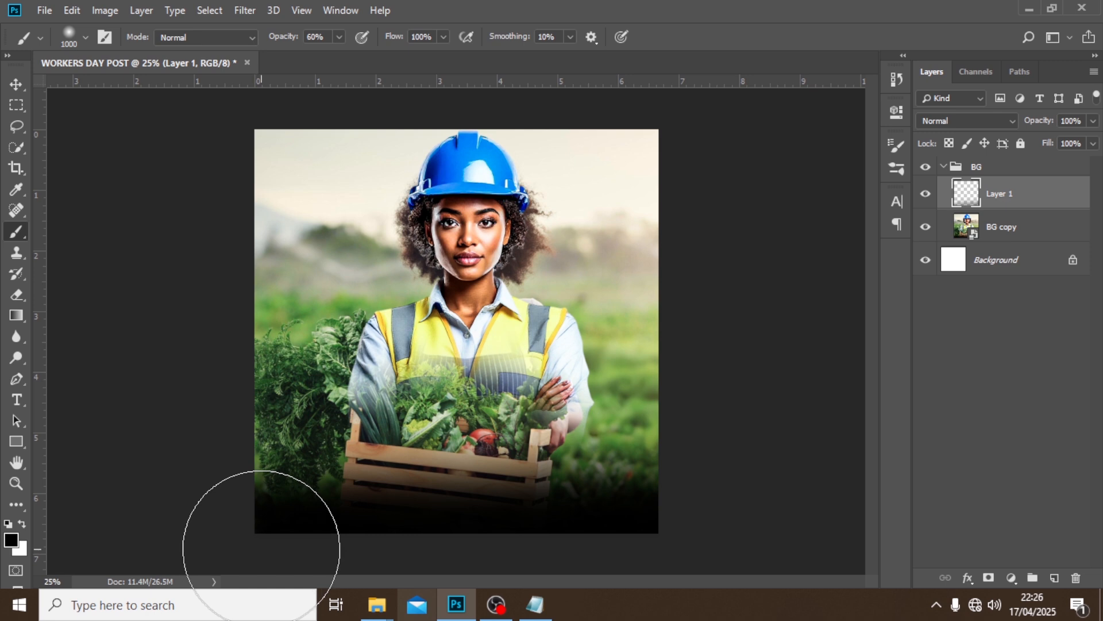
shift+click(714, 540)
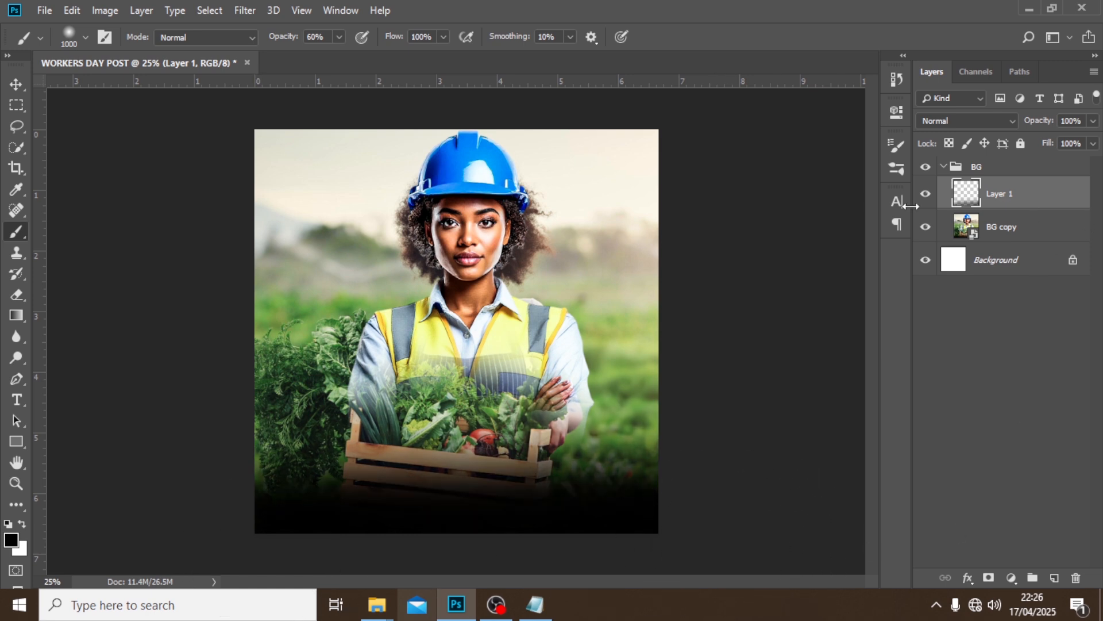
click(944, 168)
key(v)
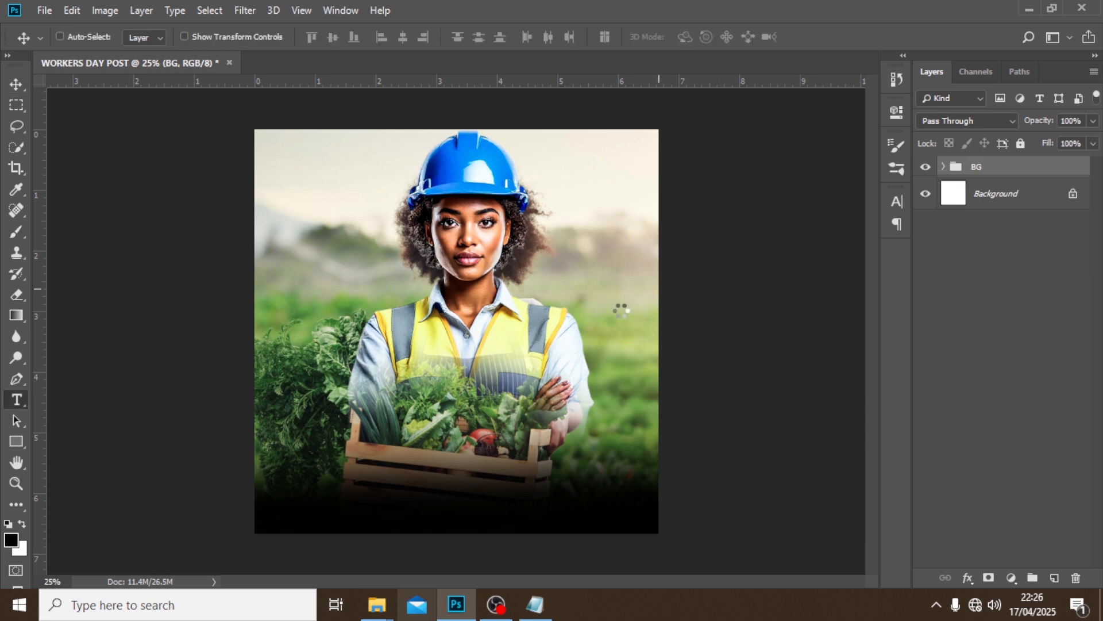
Step: Add a text layer reading "month" over the worker's torso, above the BG group
key(t)
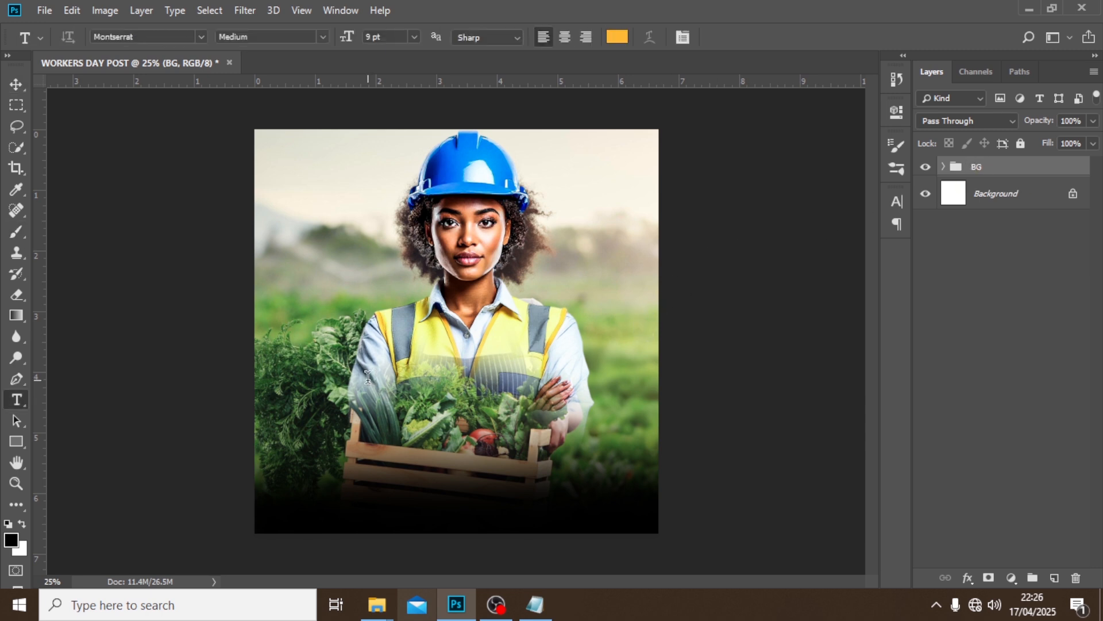
click(368, 377)
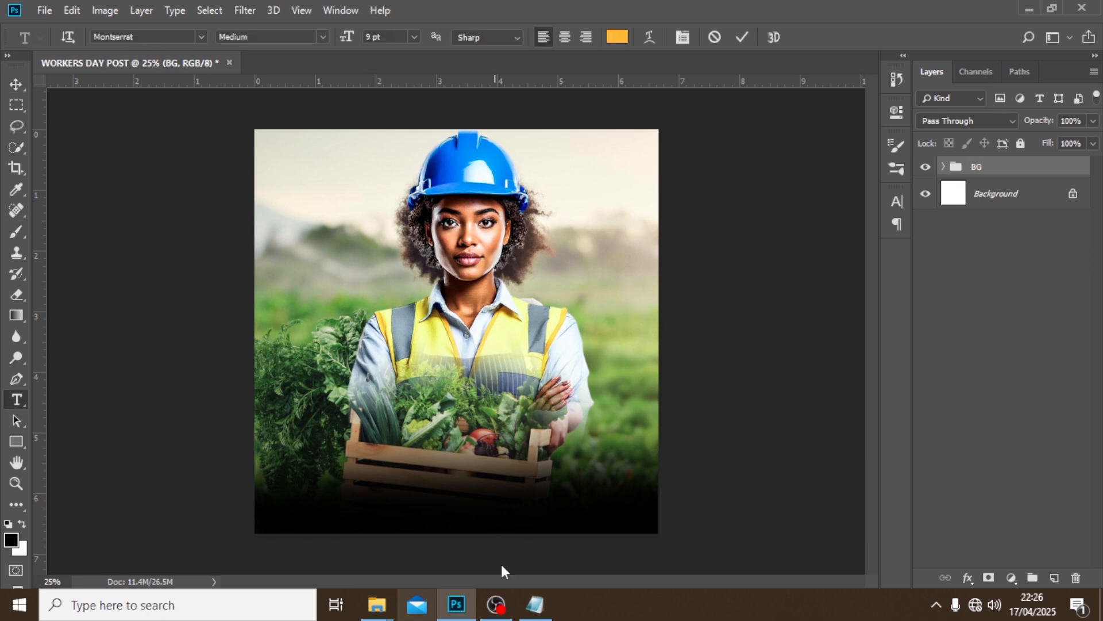
click(543, 612)
drag(530, 258, 467, 264)
click(897, 202)
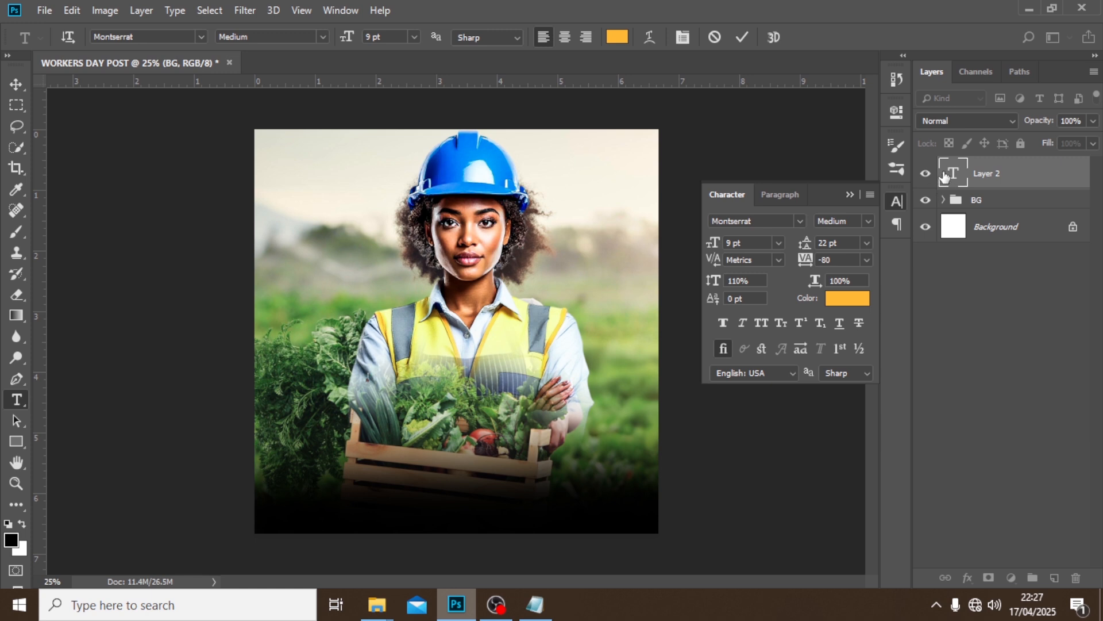
double_click(943, 169)
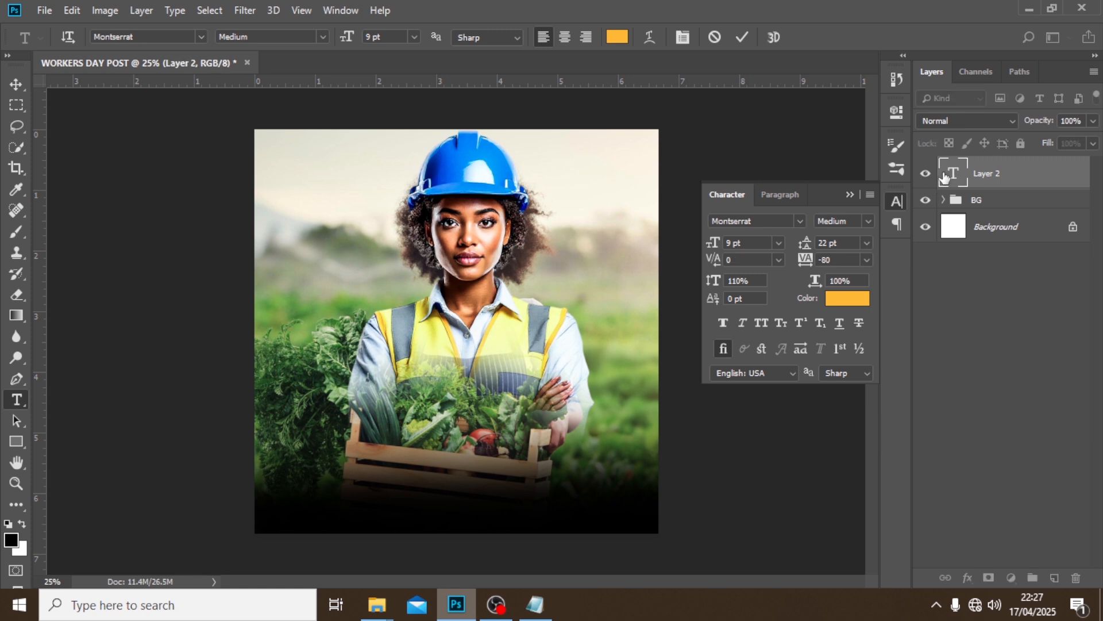
text(month)
key(ctrl+Return)
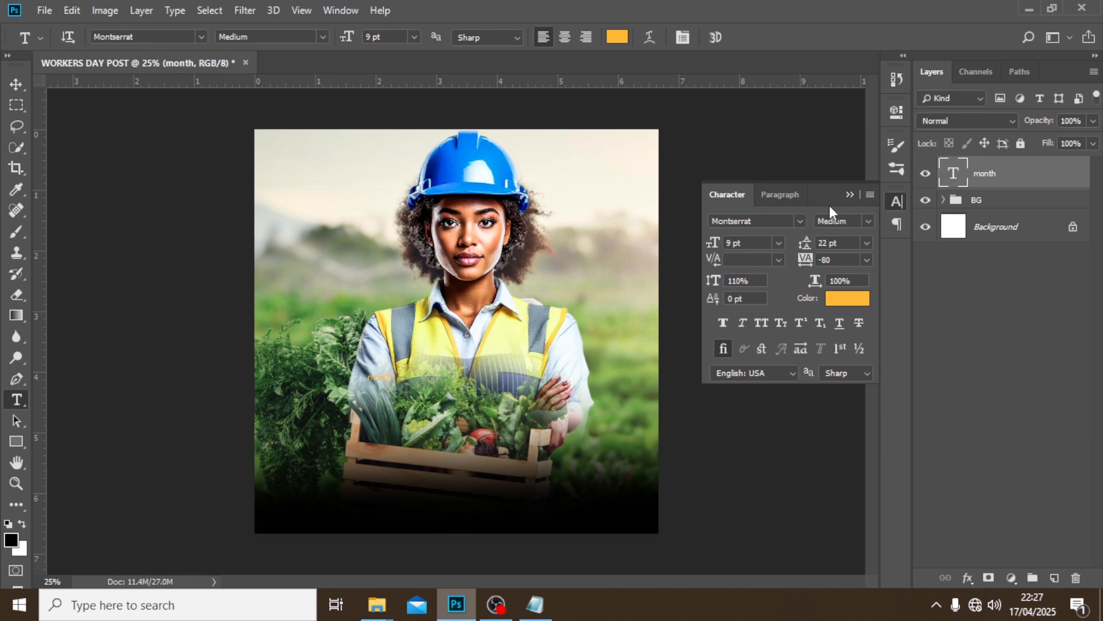
Step: Set the "month" text to the FONTSPRING DEMO - Salvatore Roman Black font at 89 pt
click(786, 220)
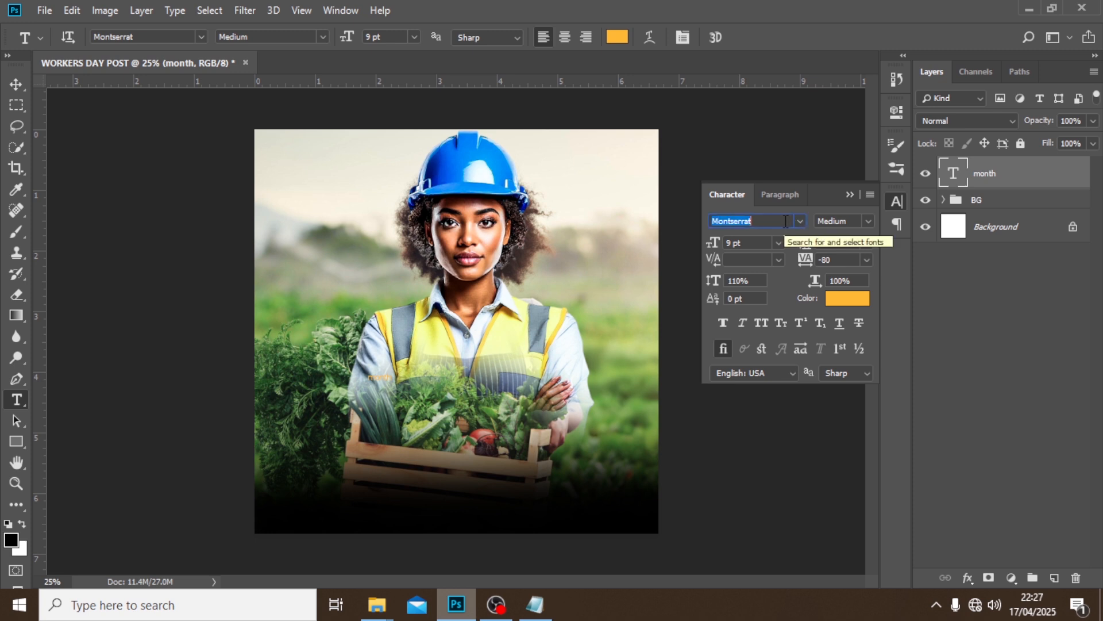
click(800, 221)
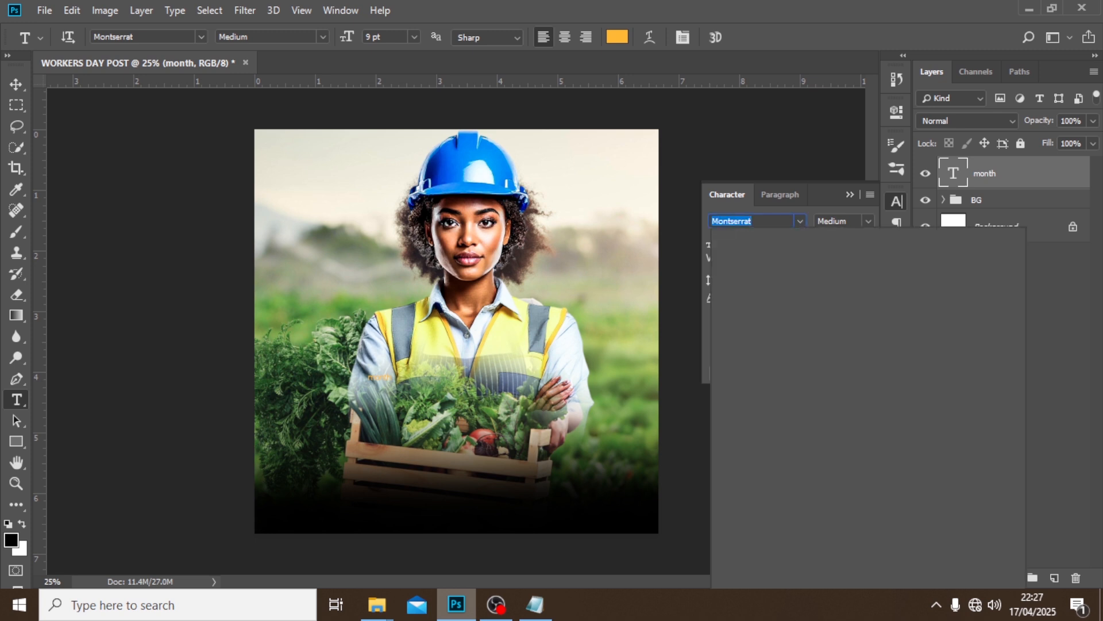
text(sa)
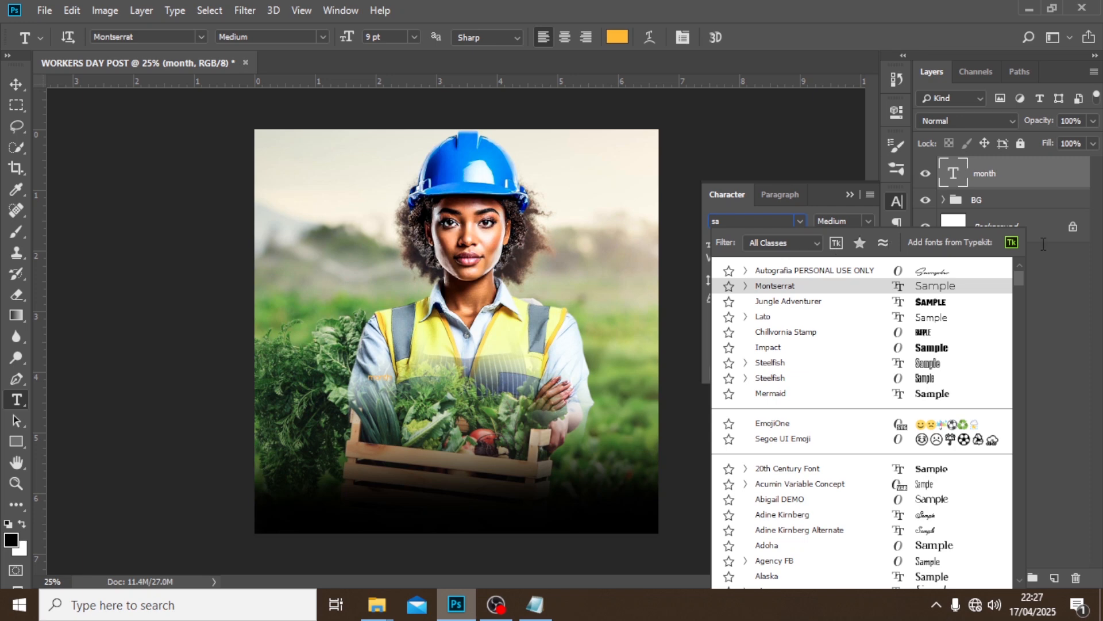
text(lva)
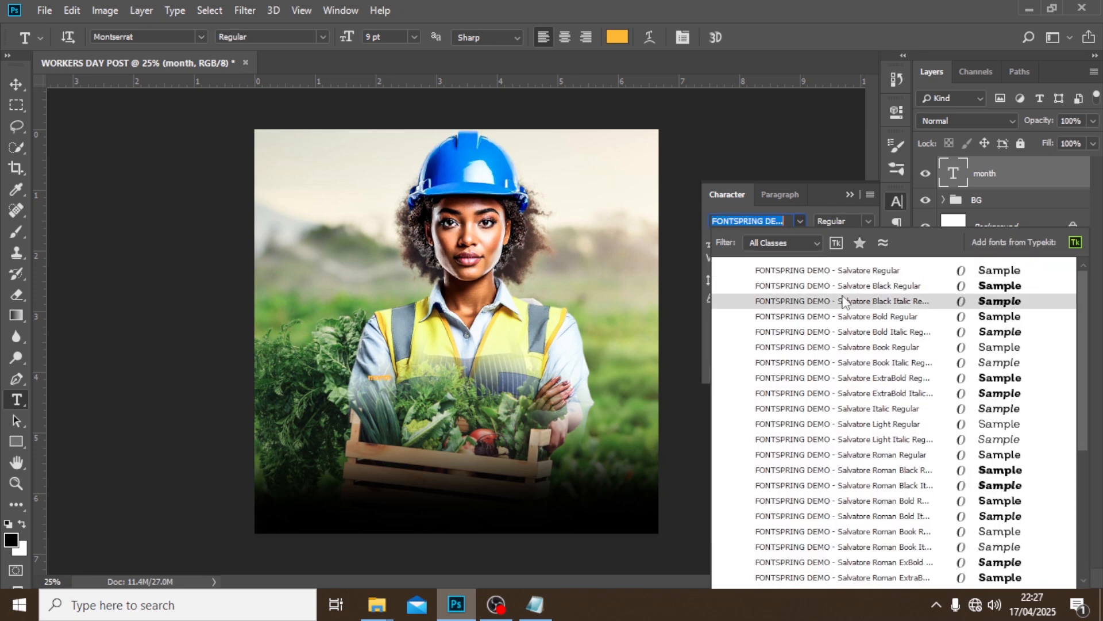
click(858, 475)
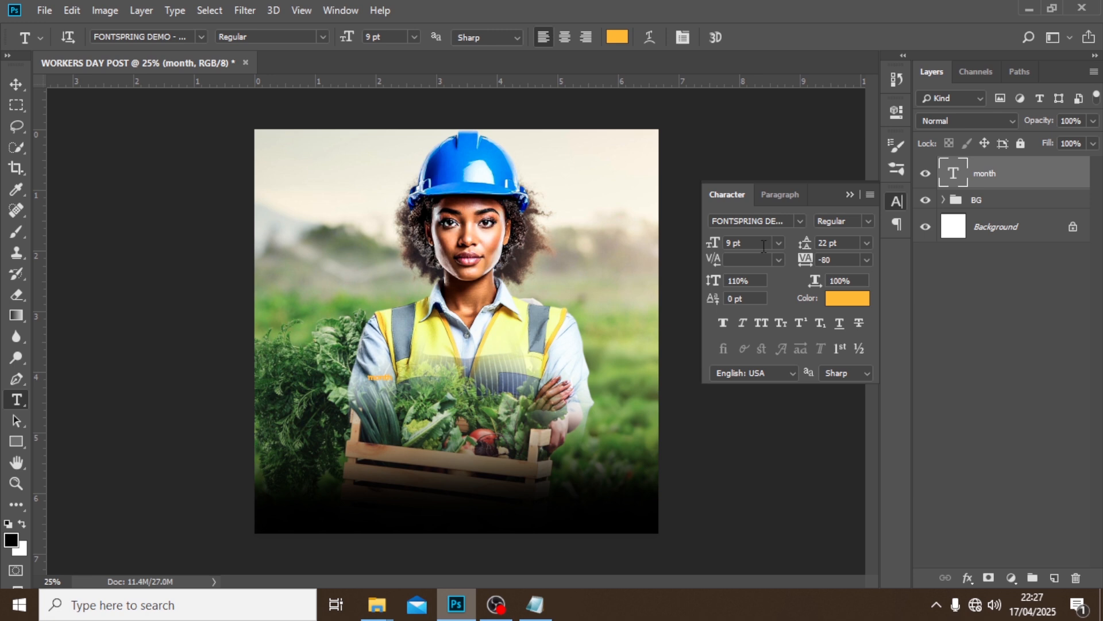
click(731, 242)
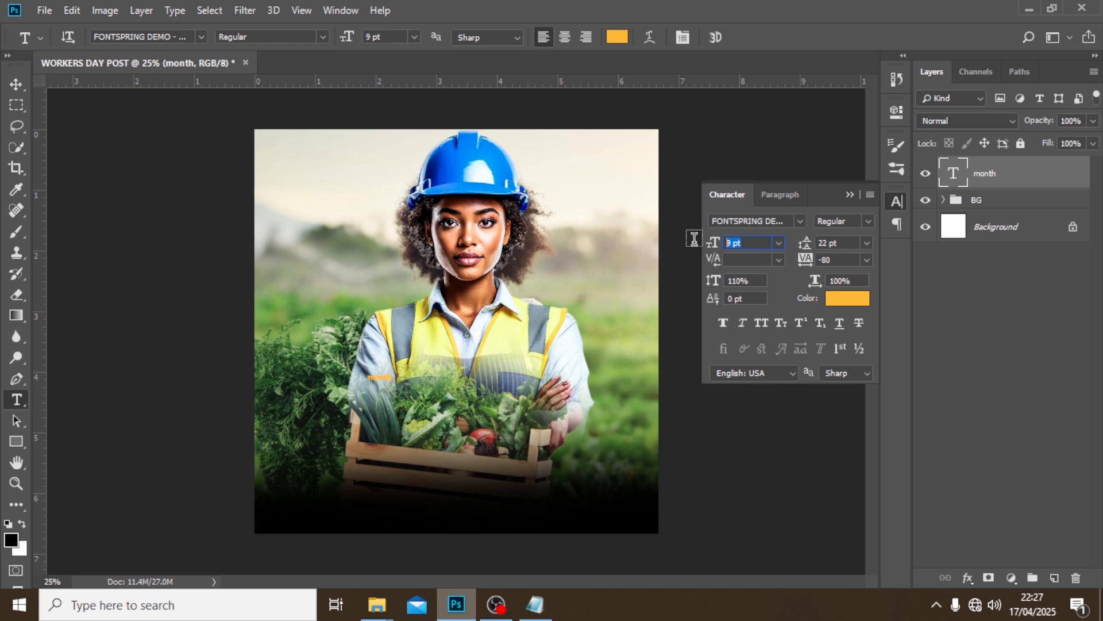
text(89)
key(Return)
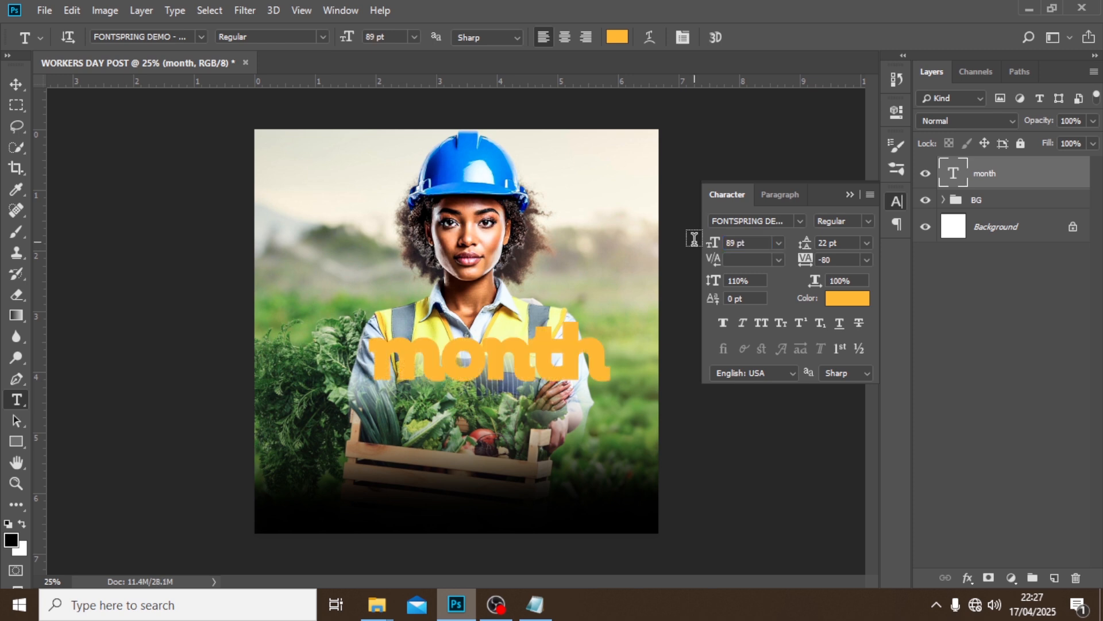
Step: Show the guides and move the "month" text onto the vertical center guide with Free Transform
click(22, 86)
key(ctrl+semicolon)
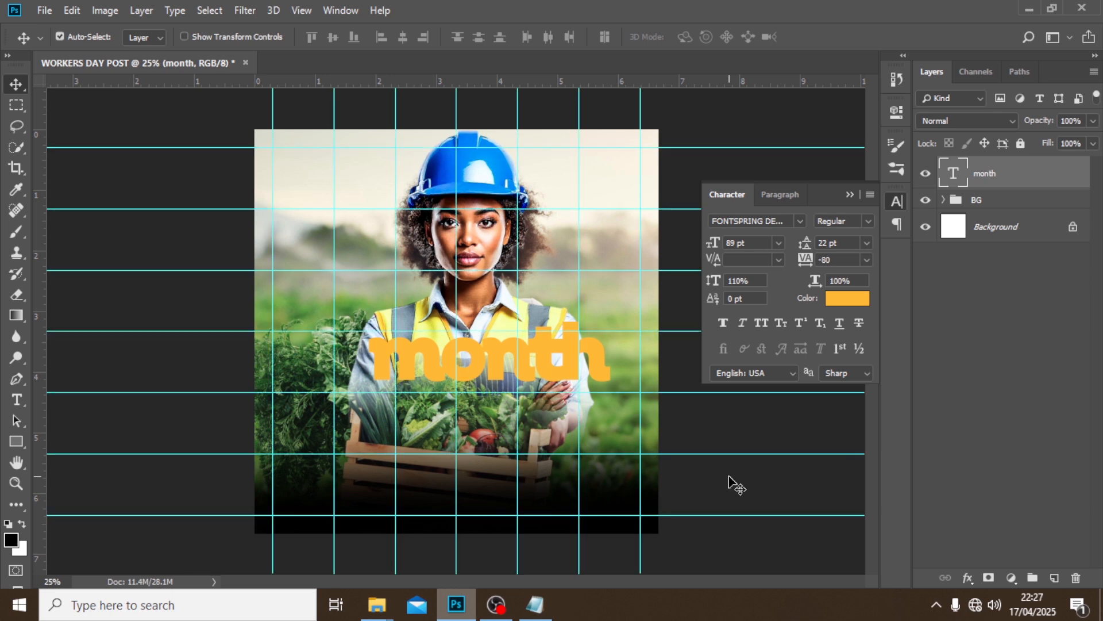
key(ctrl+t)
drag(494, 334, 466, 341)
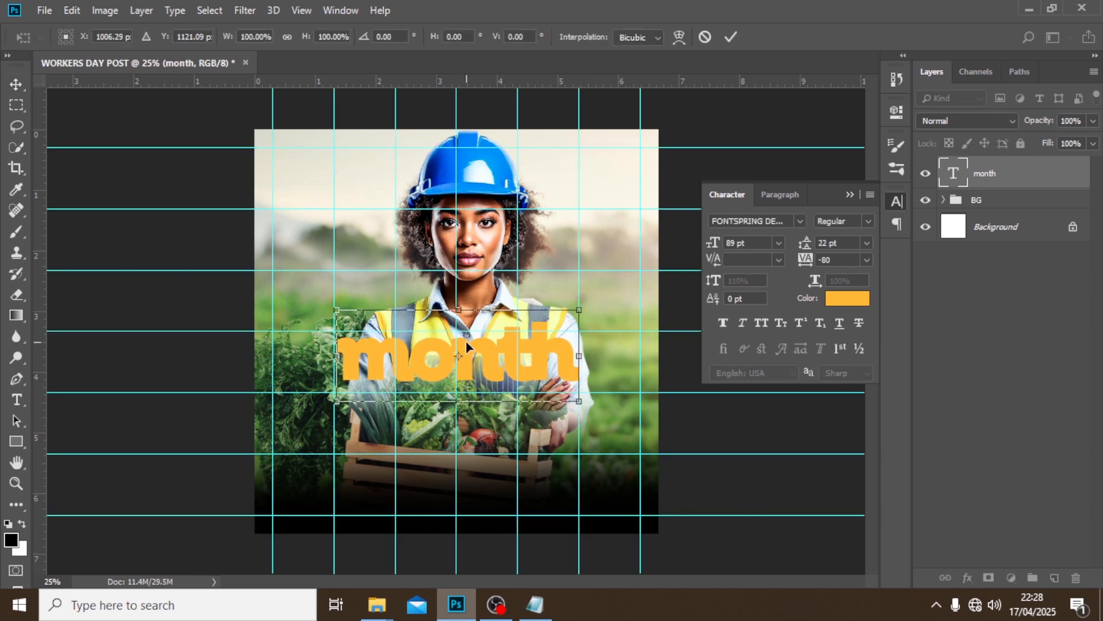
key(Return)
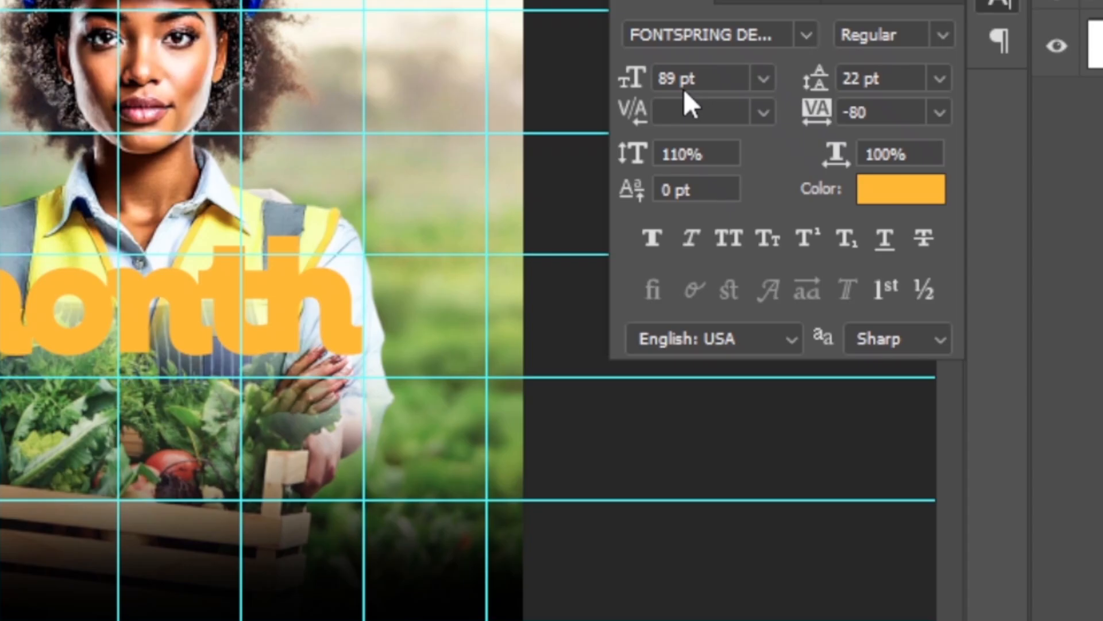
Step: Set the tracking of the "month" text to -65
click(706, 243)
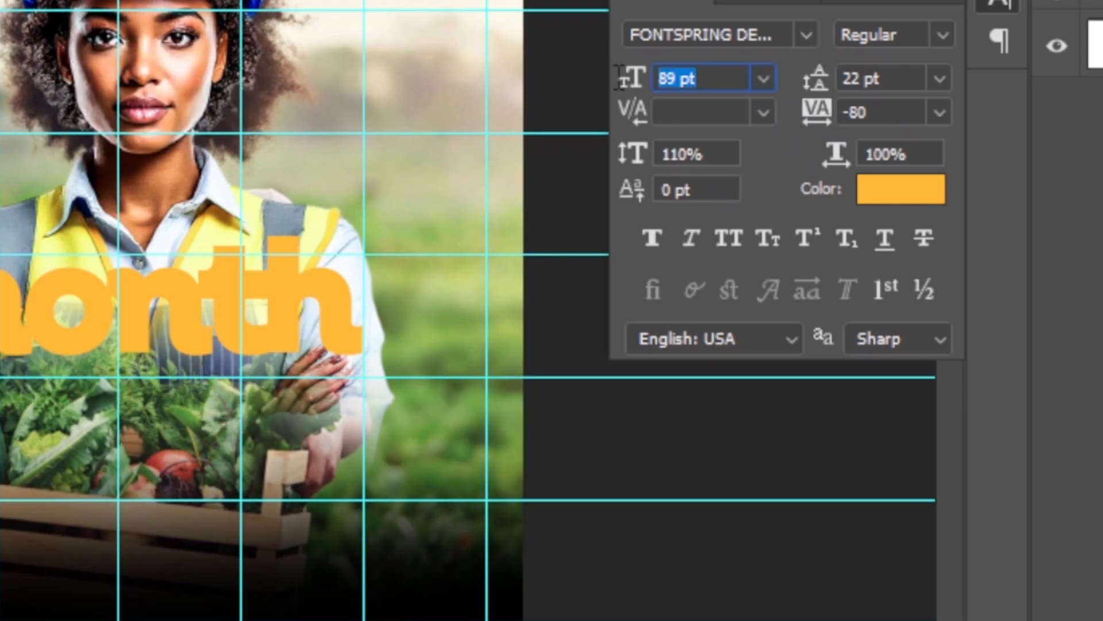
click(819, 120)
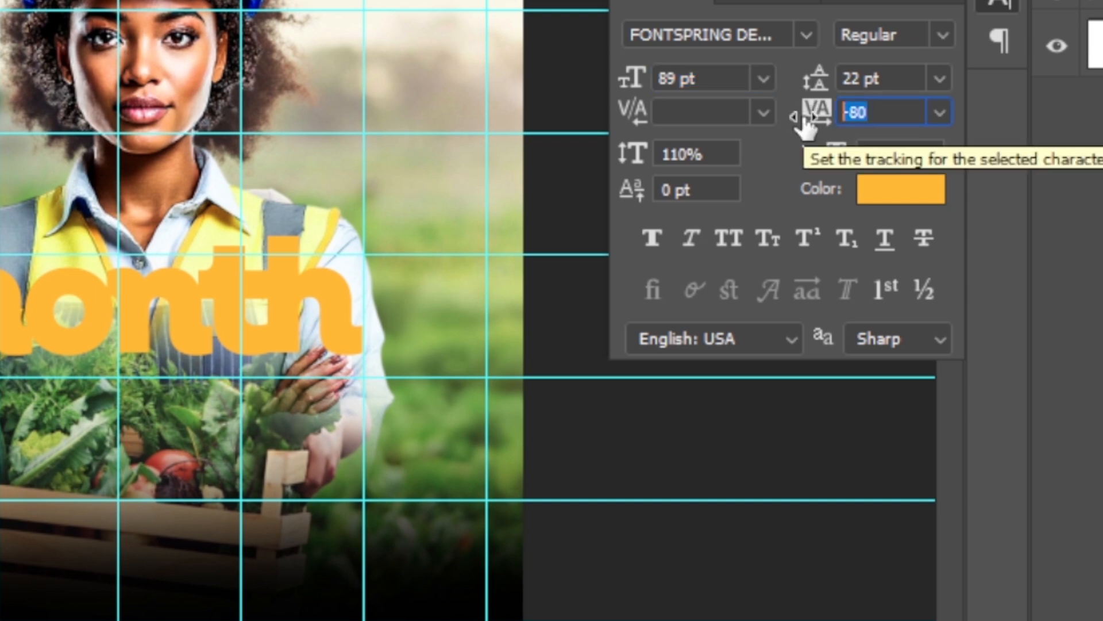
text(-)
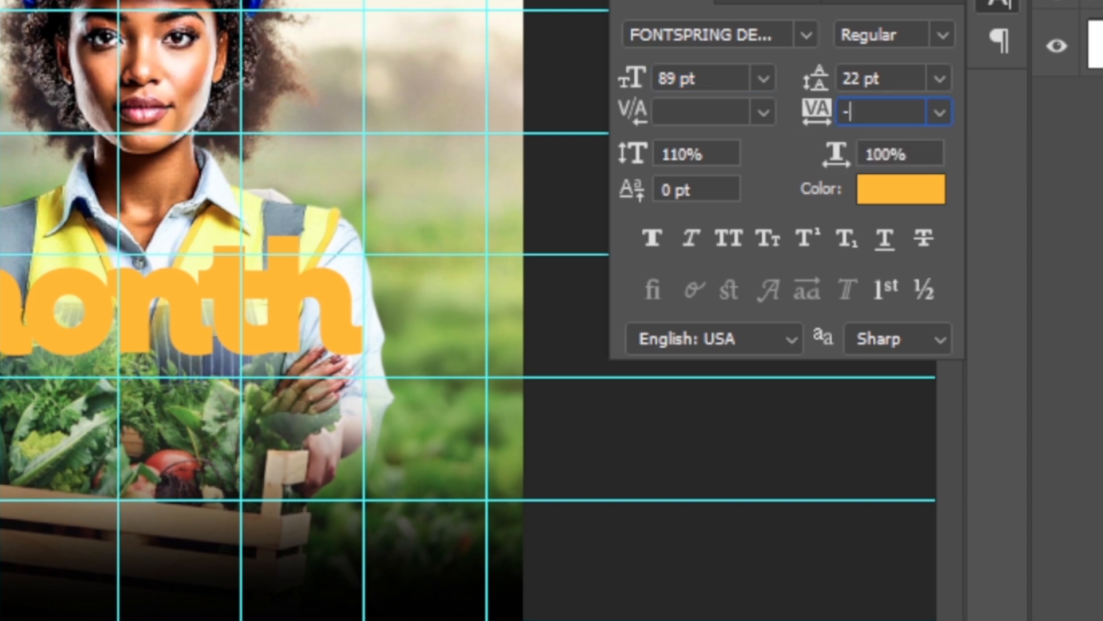
text(65)
key(Return)
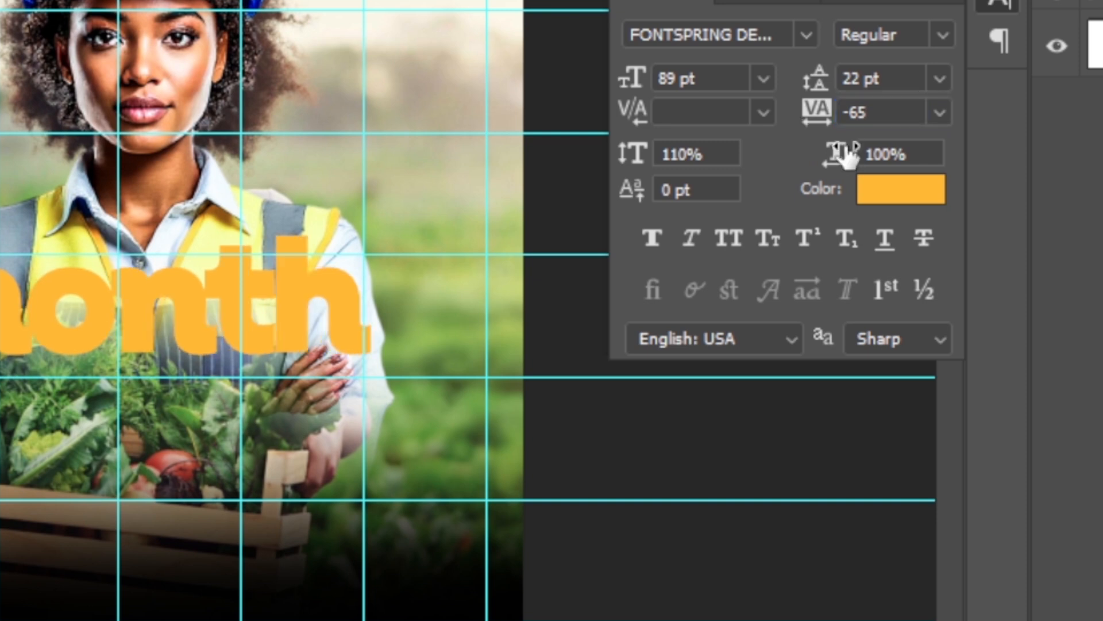
Step: Change the color of the "month" text to yellow #ffd823
click(899, 195)
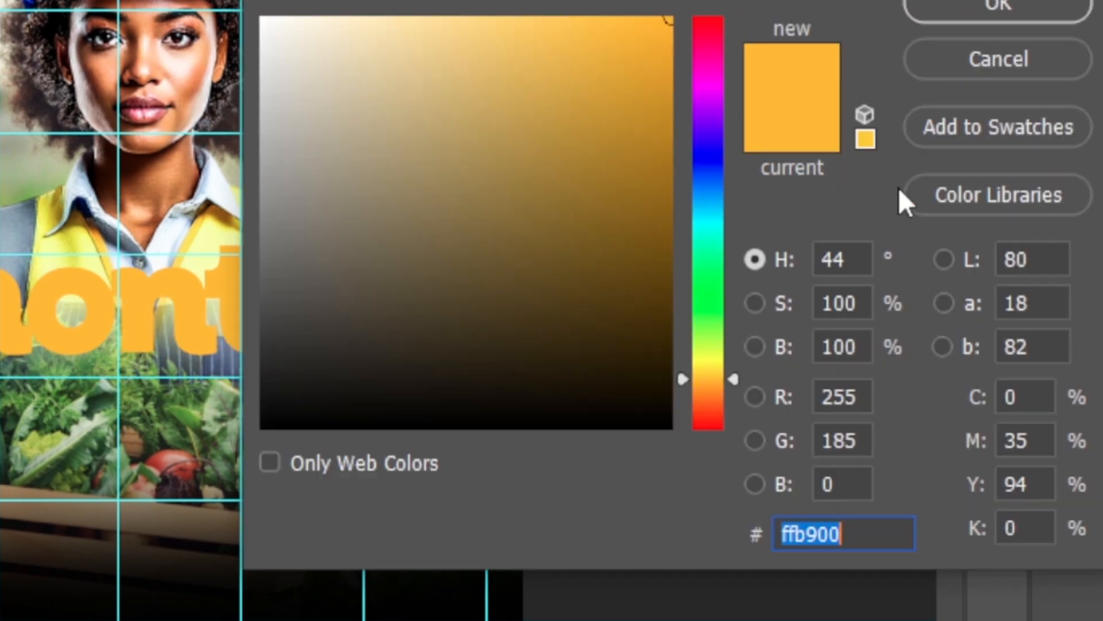
text(ff)
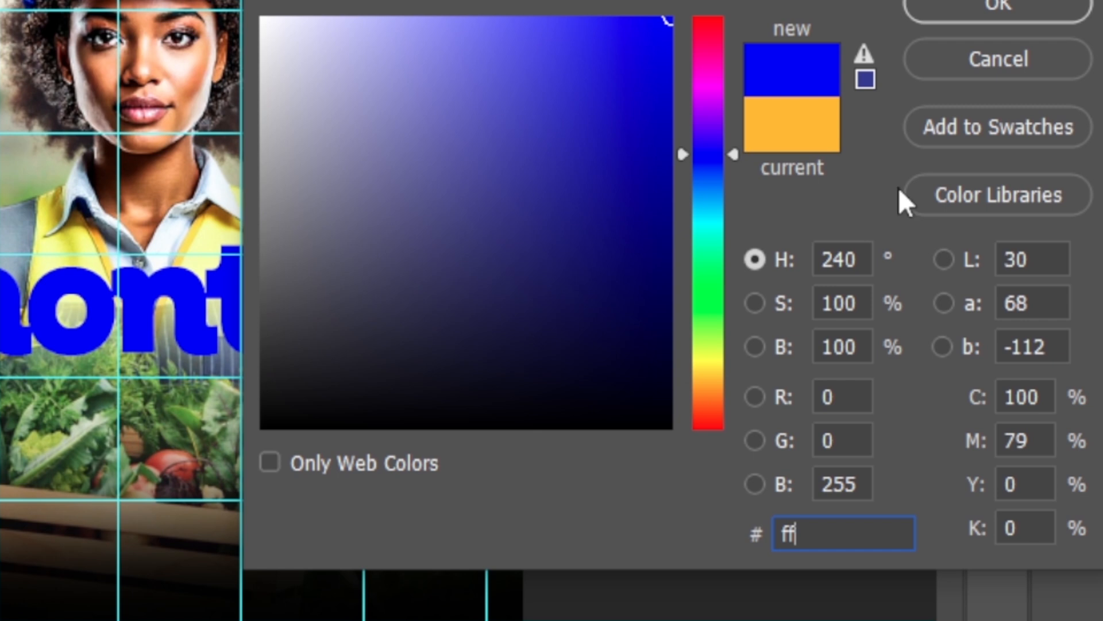
text(d8)
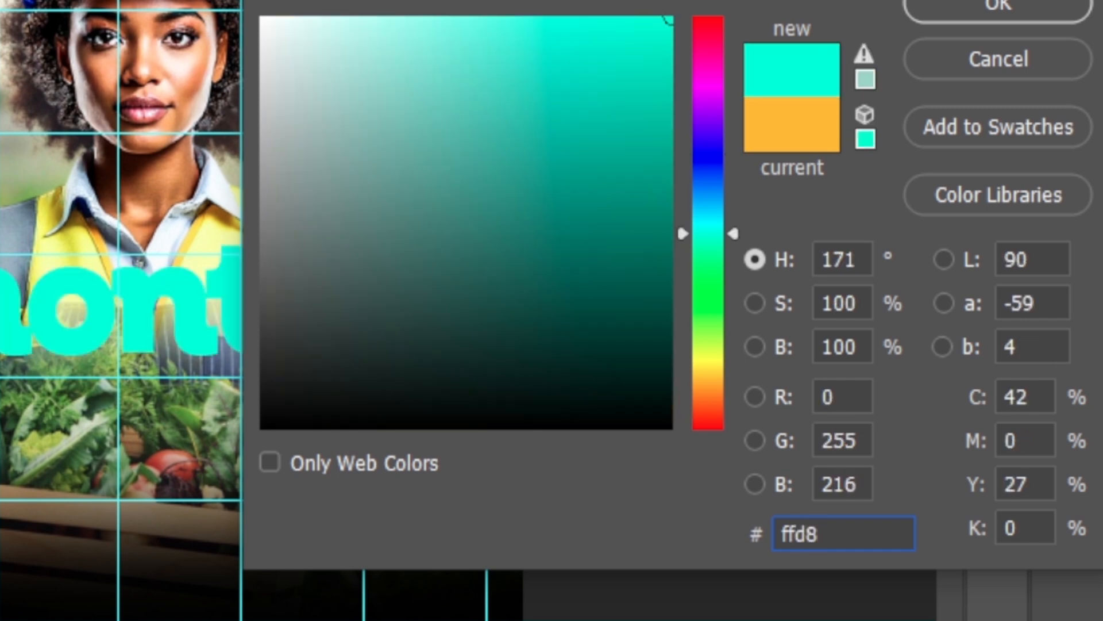
text(23)
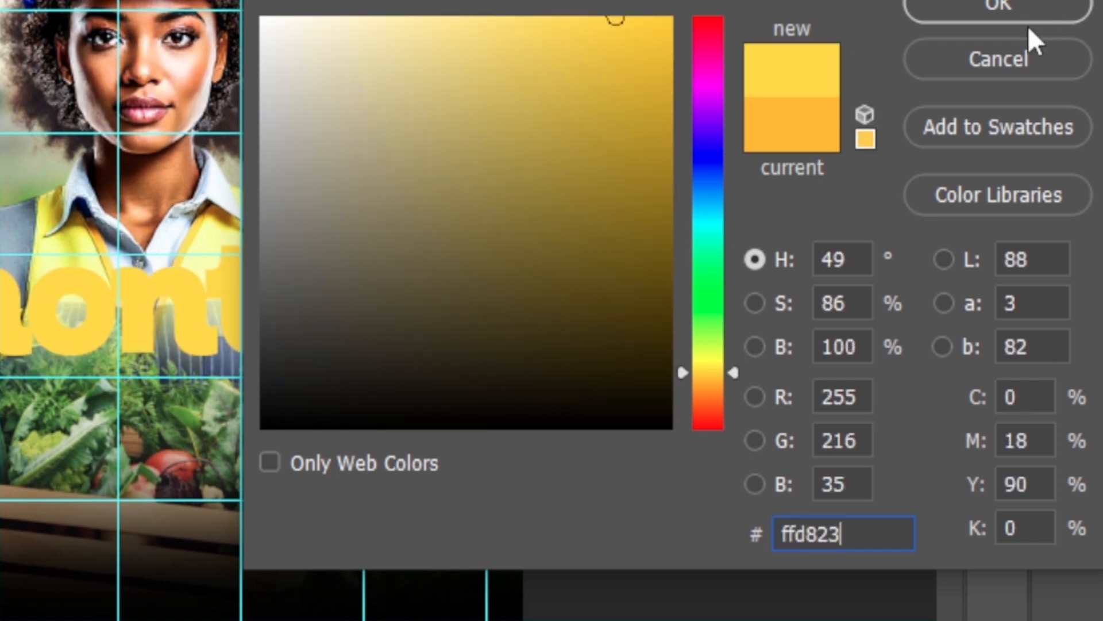
click(1025, 9)
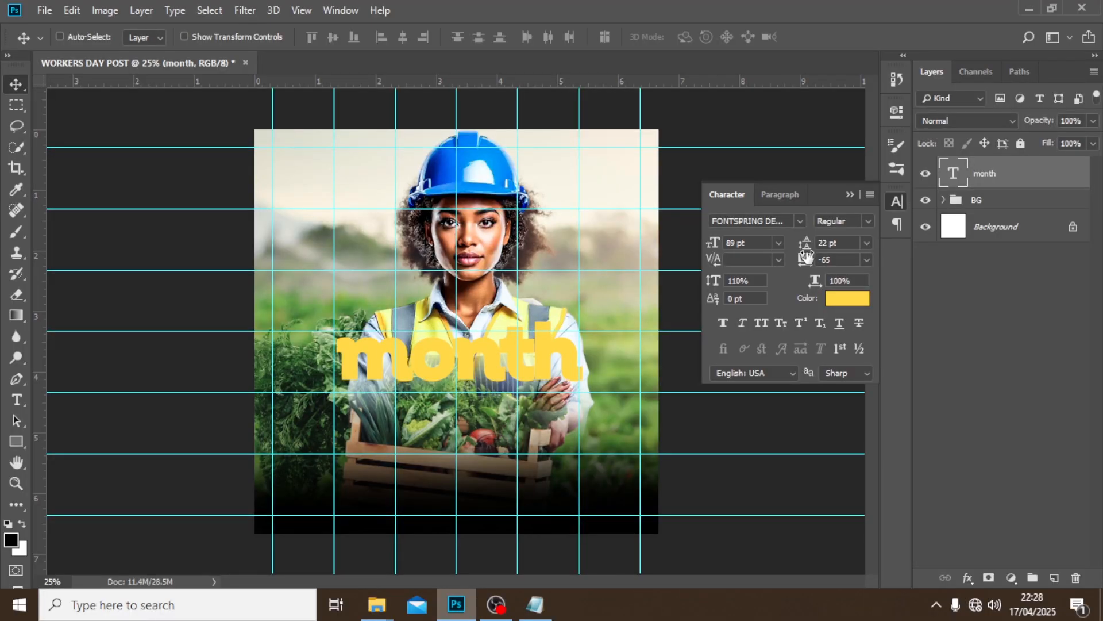
Step: Add a Drop Shadow layer style to the "month" text and set the shadow color to black
double_click(1053, 171)
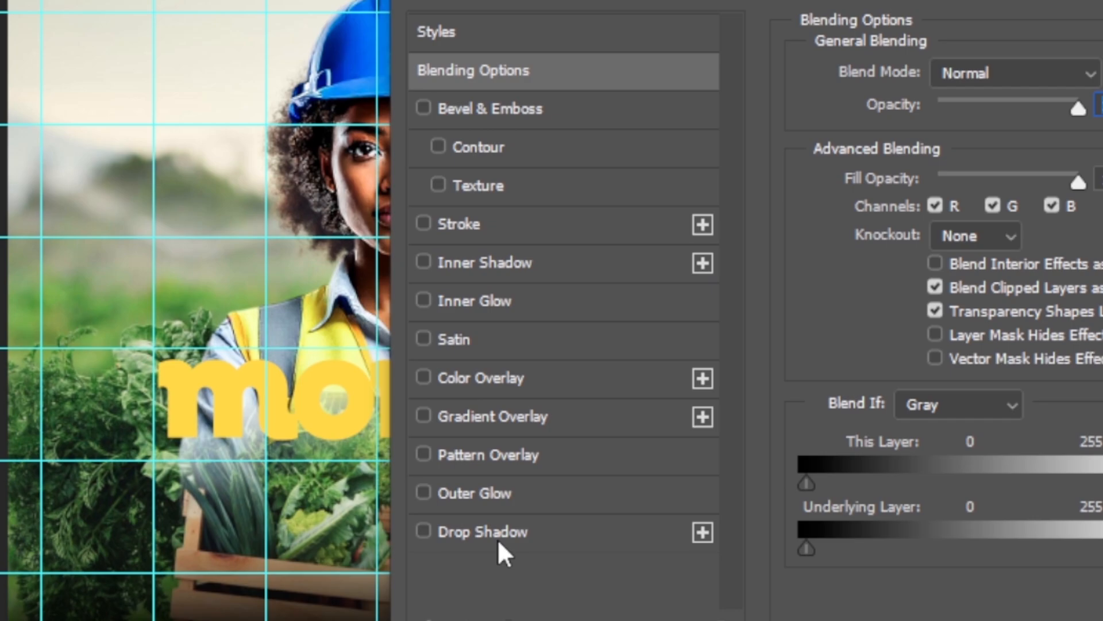
click(498, 536)
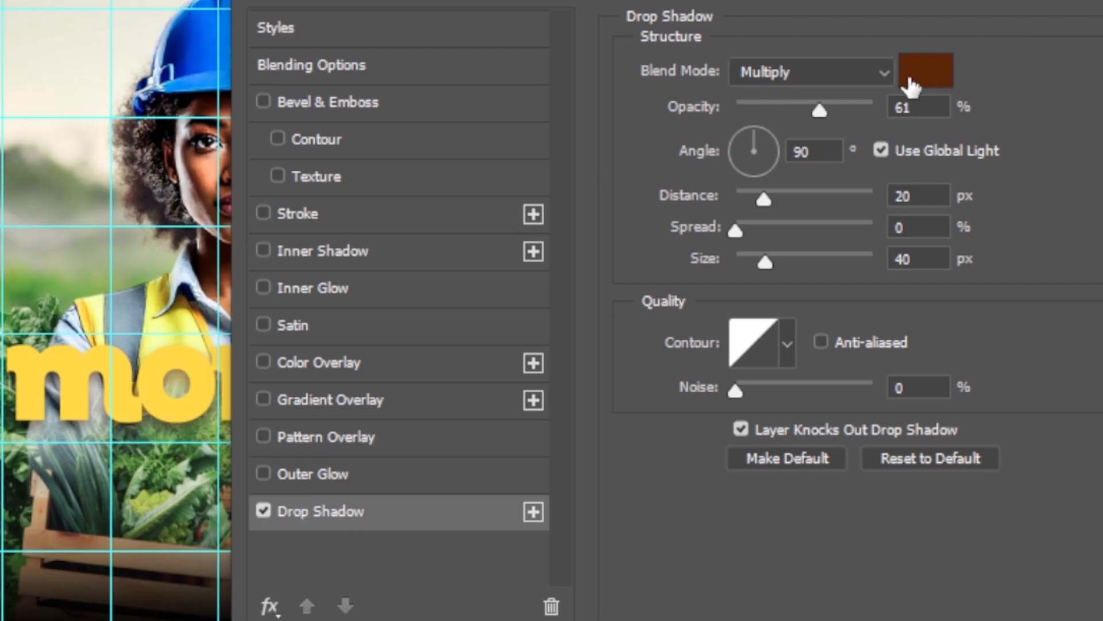
click(856, 184)
drag(403, 448, 279, 558)
click(971, 98)
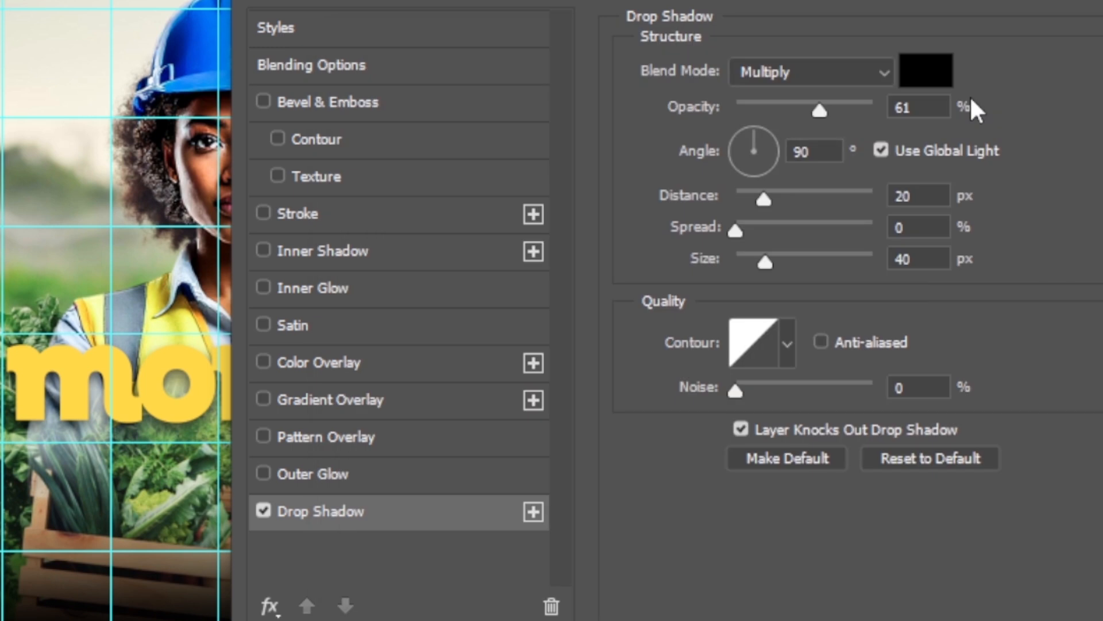
Step: Set the drop shadow's angle to 104° and its opacity to 100%
double_click(823, 151)
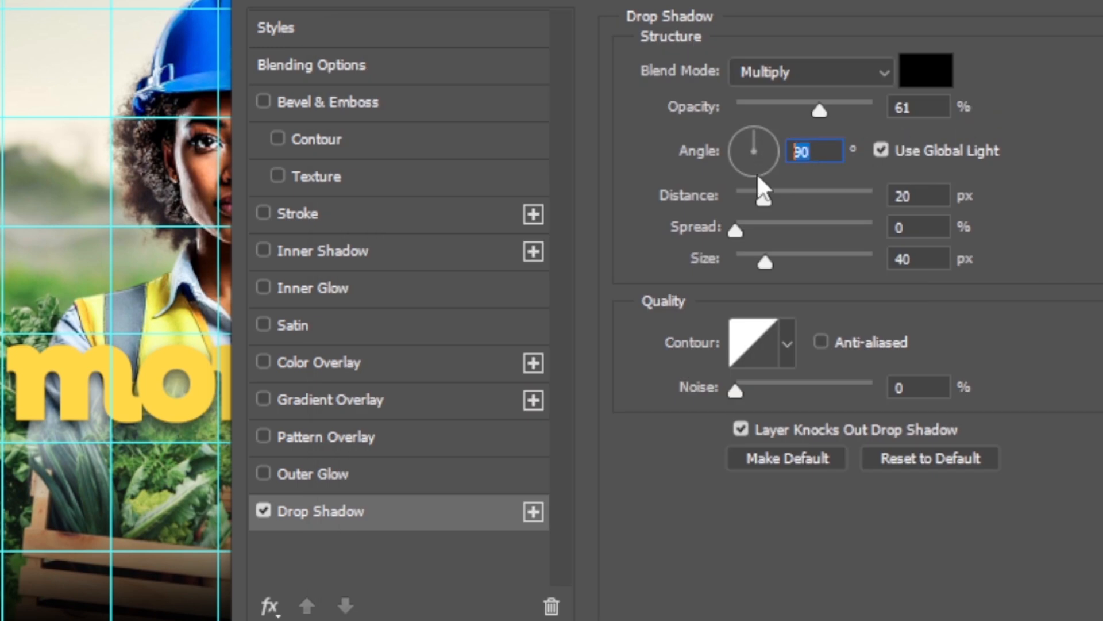
text(104)
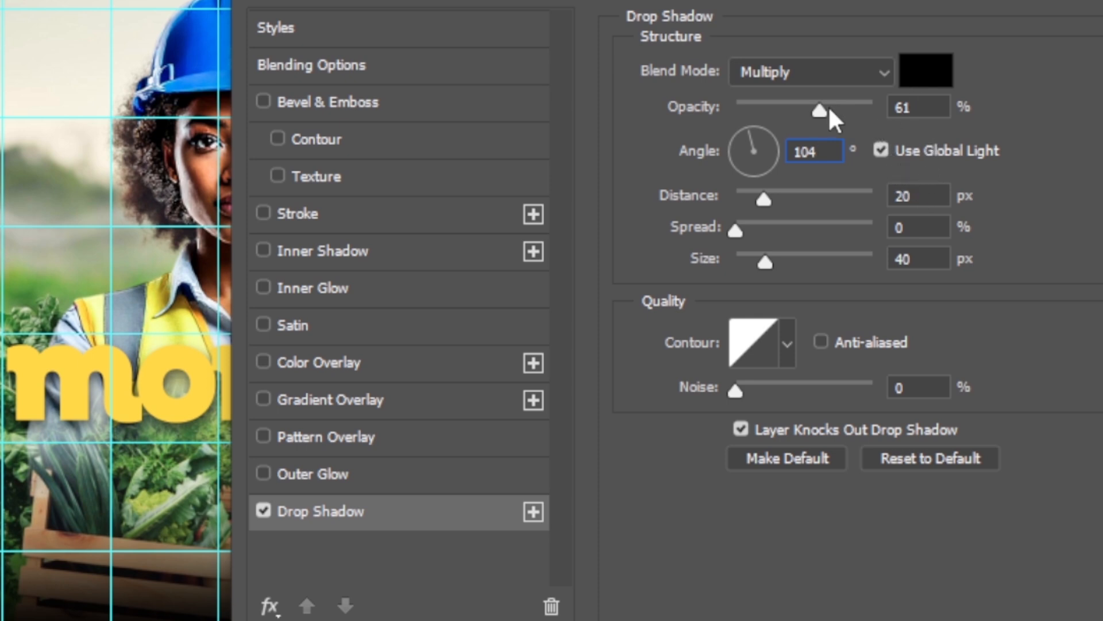
drag(823, 112, 908, 121)
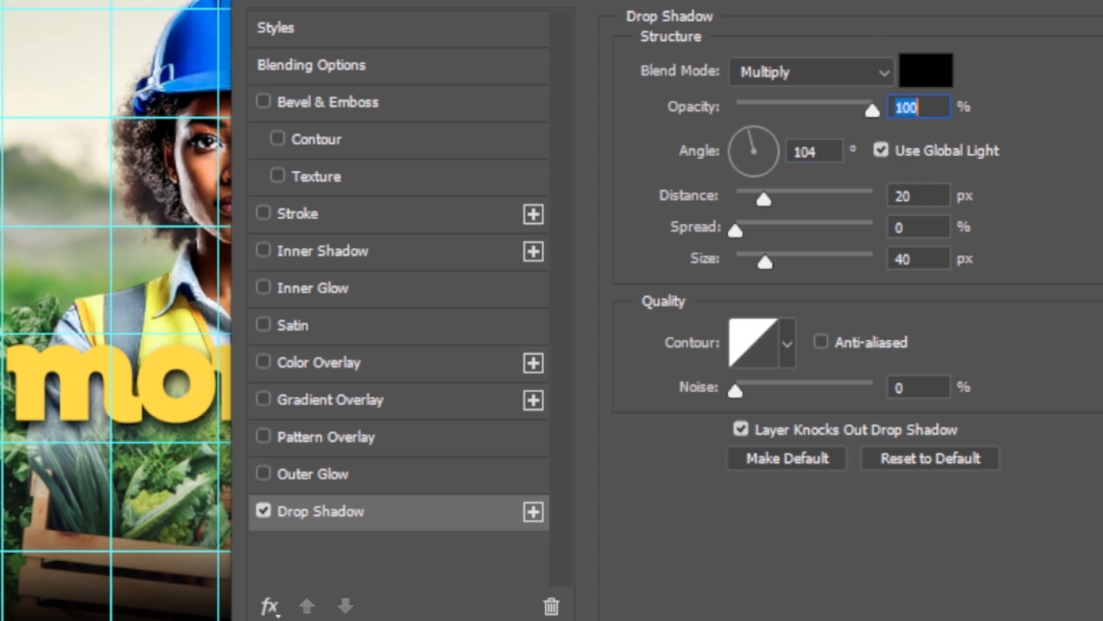
drag(865, 1, 930, 0)
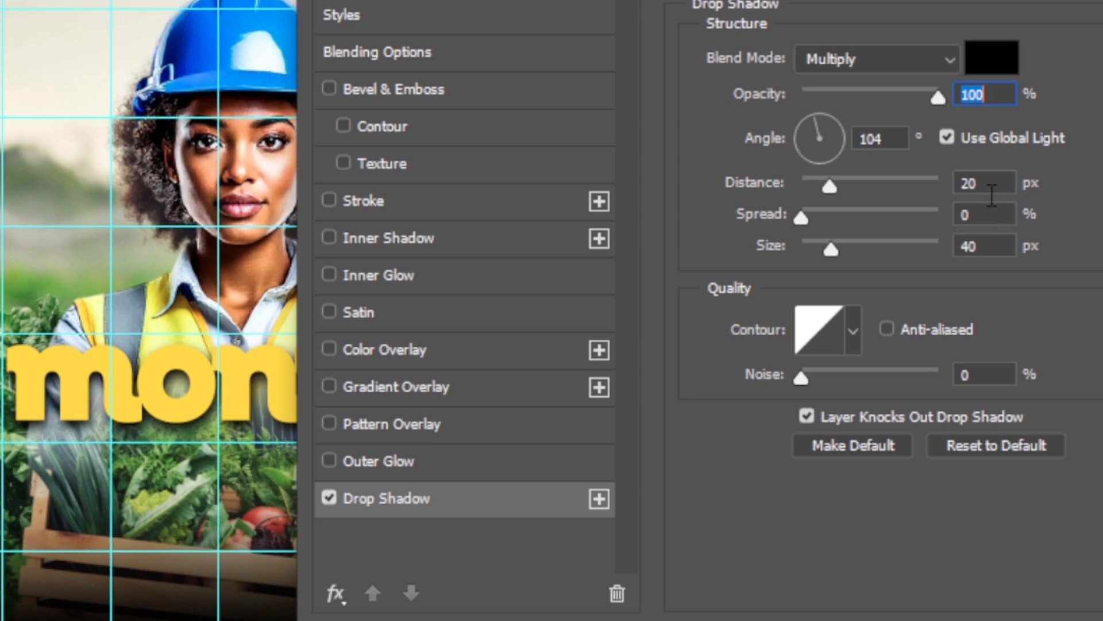
Step: Apply a drop shadow distance of 33 px, spread of 5% and size of 221 px, and hide the guides
click(990, 184)
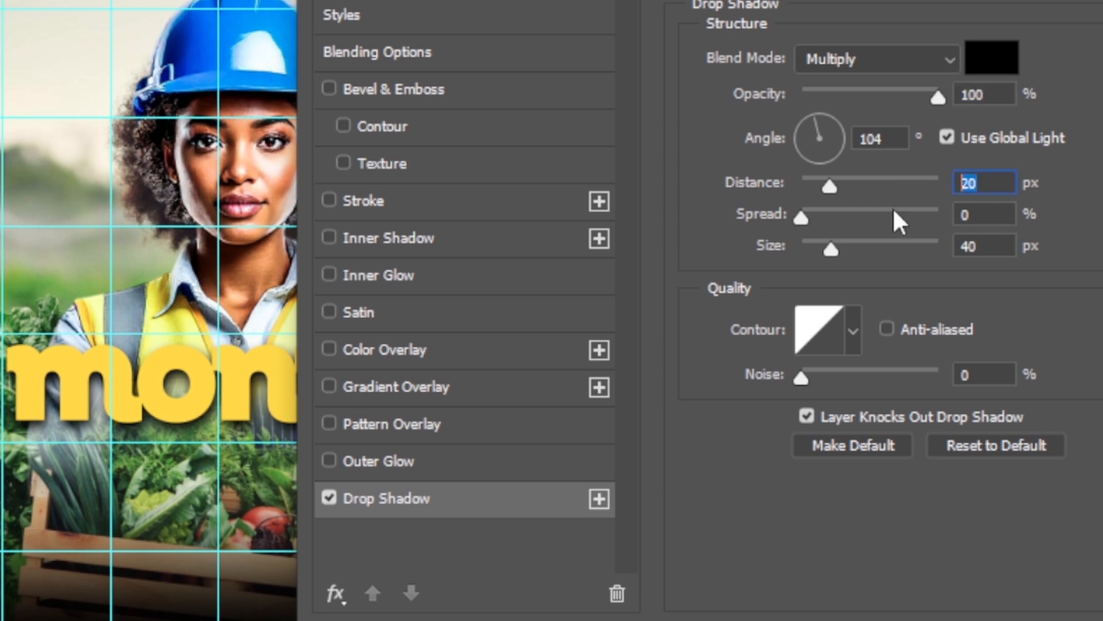
text(33)
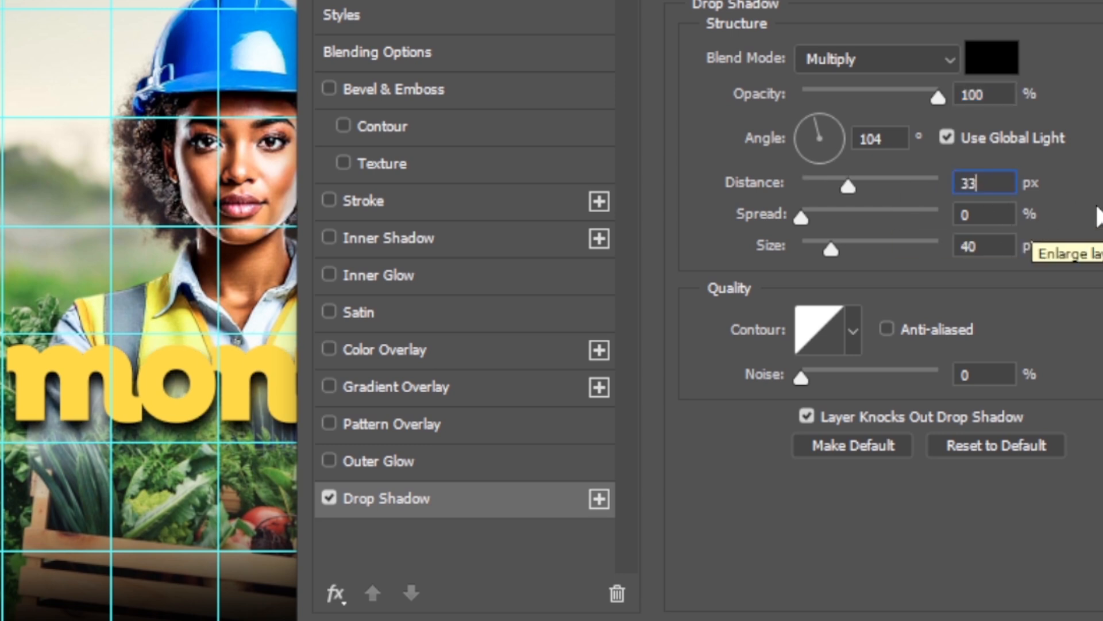
key(Tab)
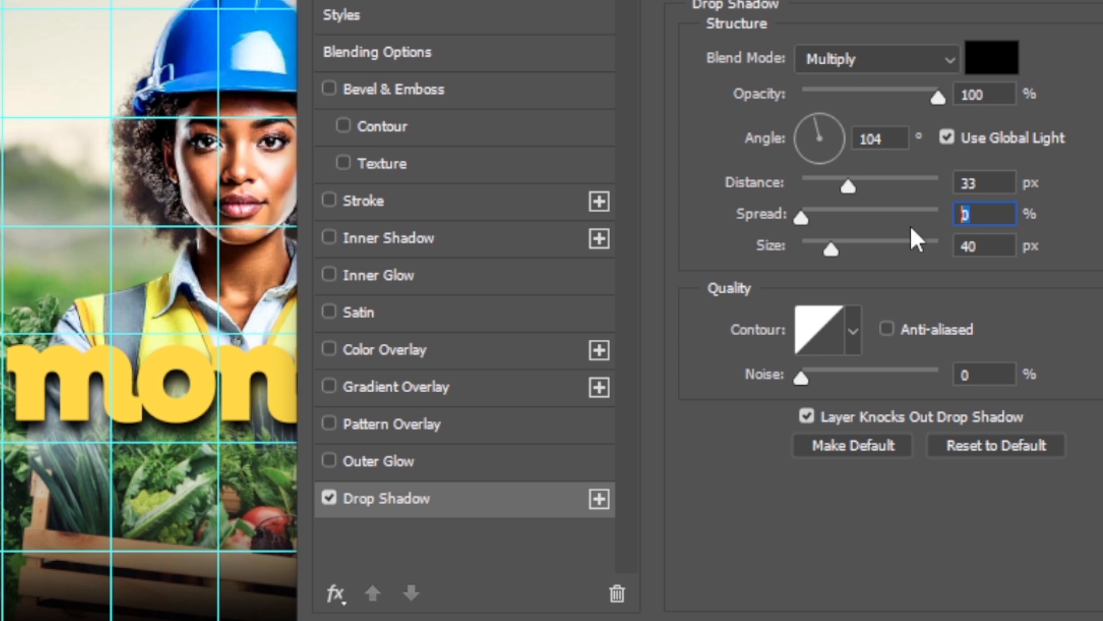
text(5)
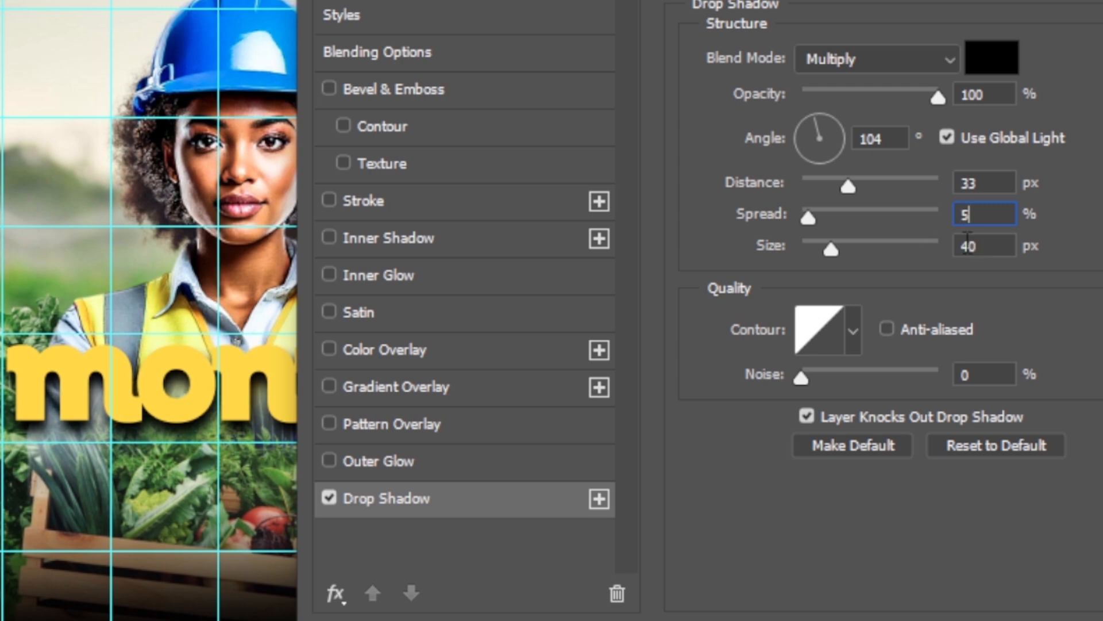
key(Tab)
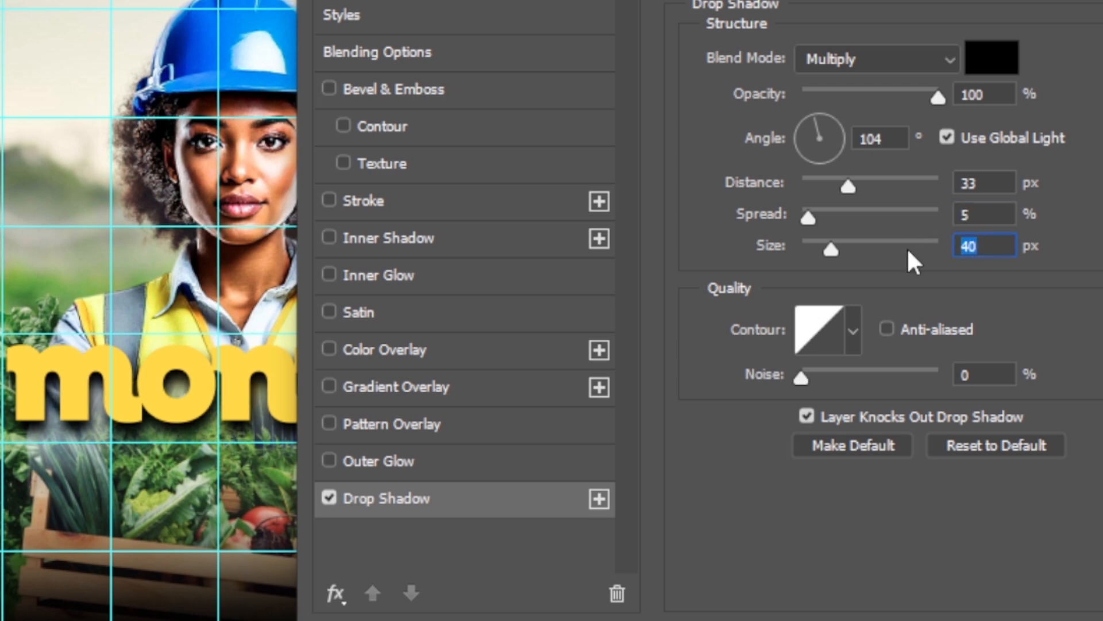
text(221)
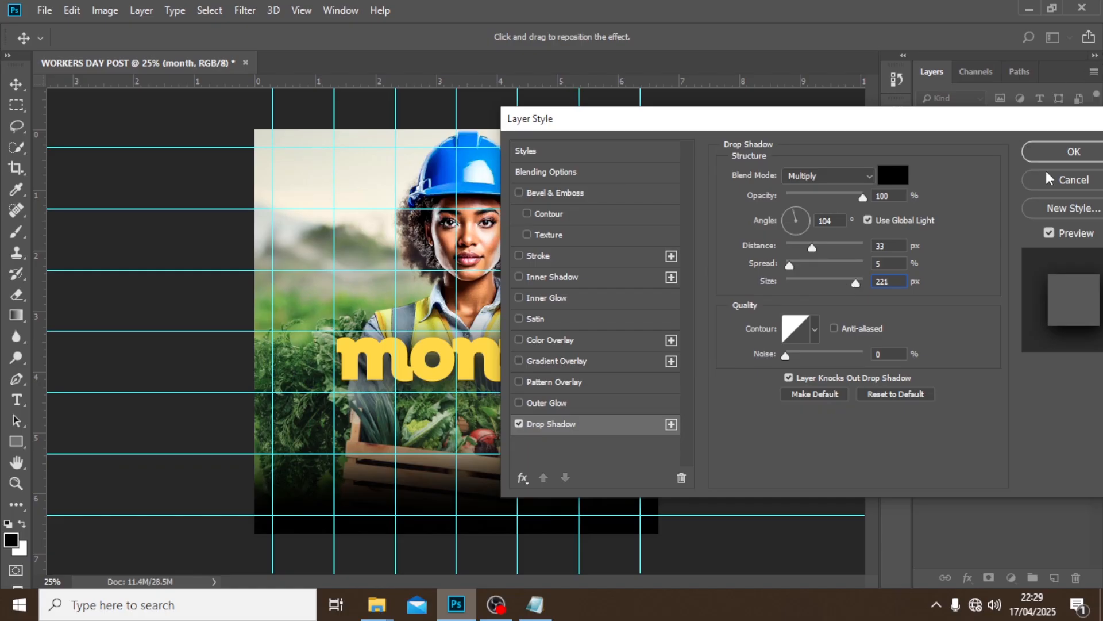
click(1053, 157)
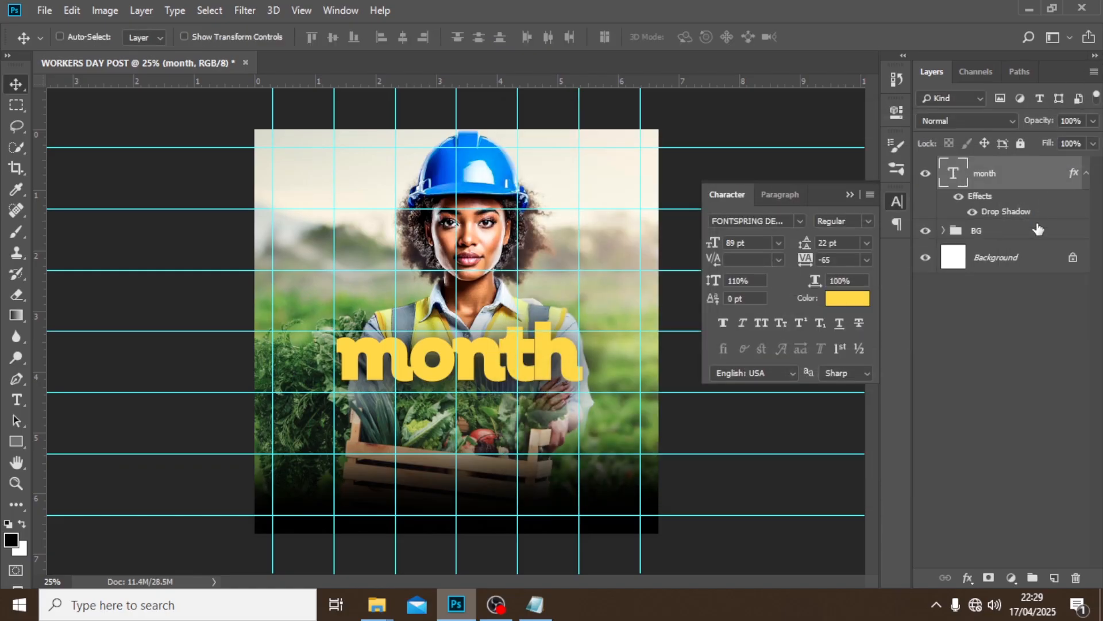
key(ctrl+semicolon)
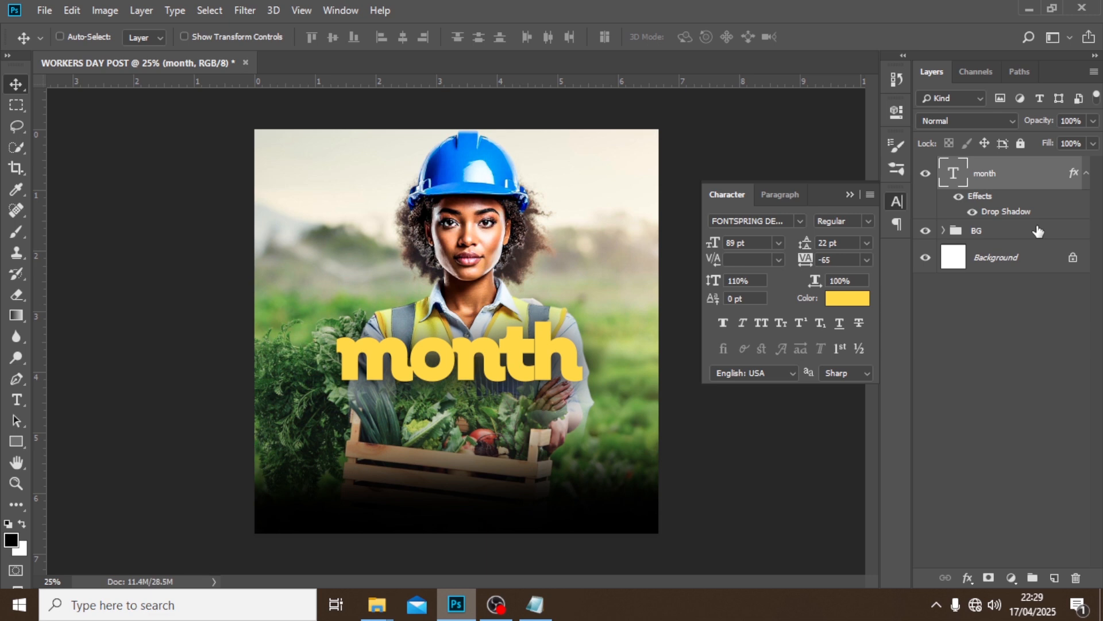
Step: Duplicate the "month" text just below the original and clear the copy's layer style
key(ctrl+j)
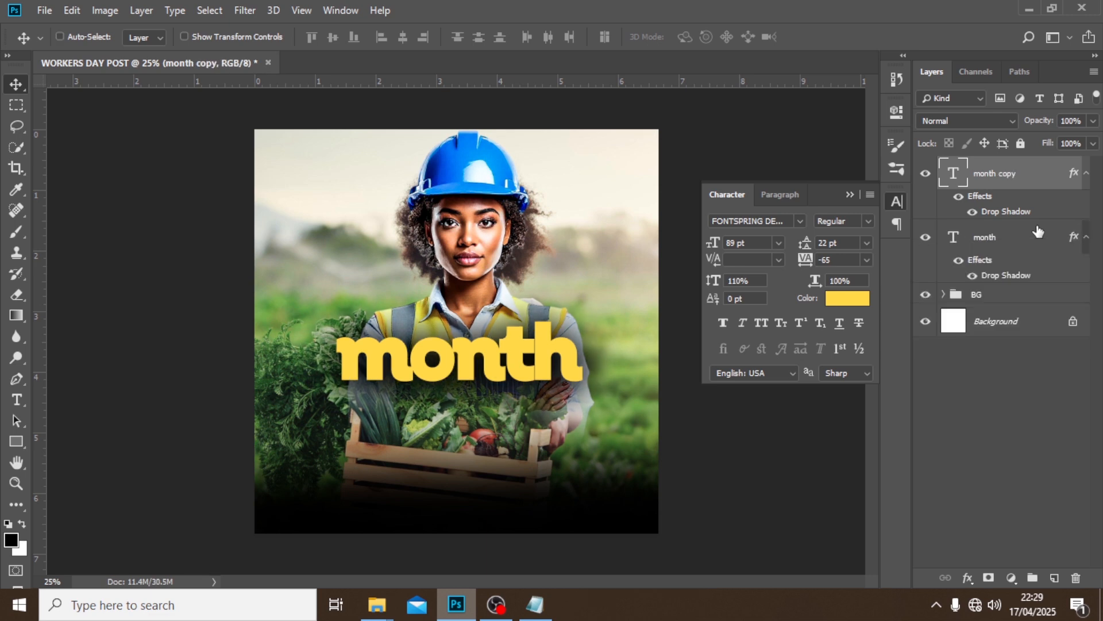
drag(454, 353, 451, 400)
right_click(1073, 173)
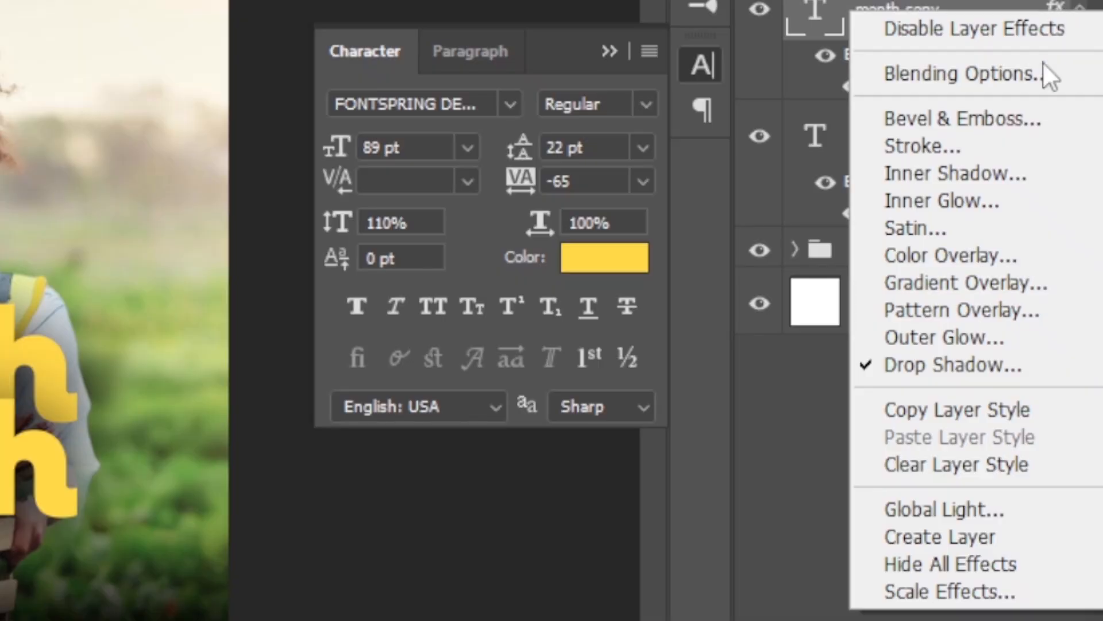
click(923, 462)
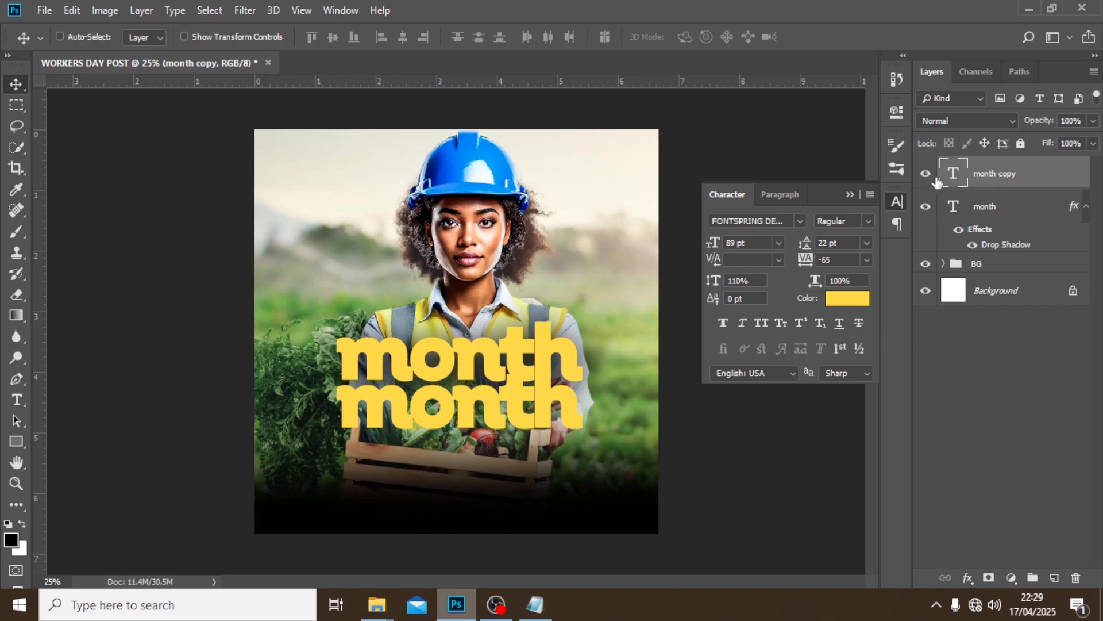
Step: Replace the wording of the copied text with "May"
double_click(950, 174)
text(Ma)
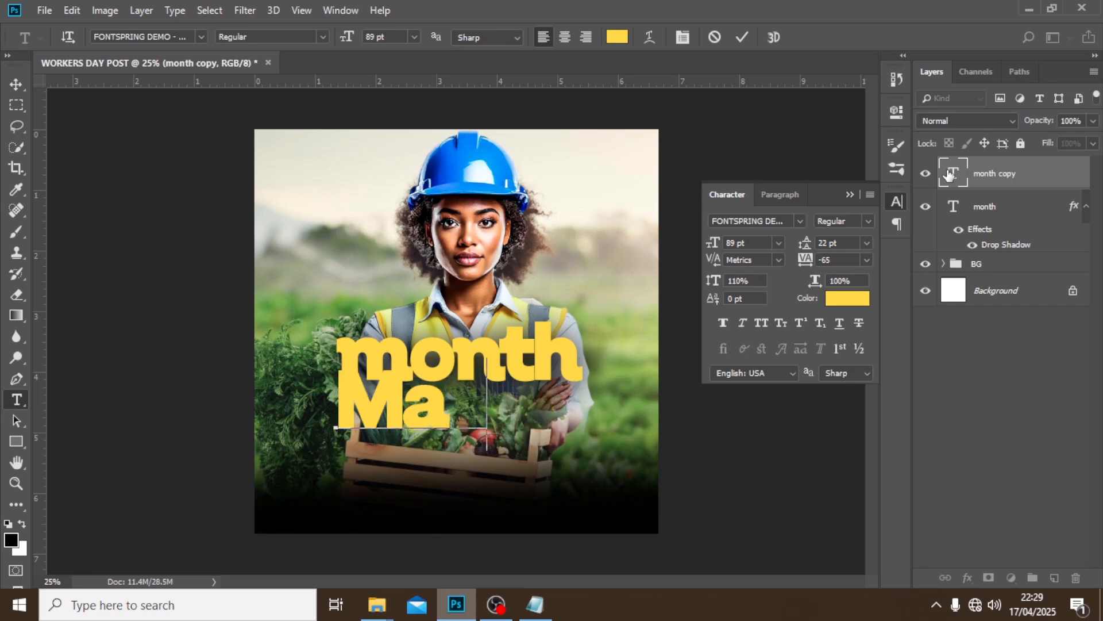
text(y)
key(ctrl+Return)
key(v)
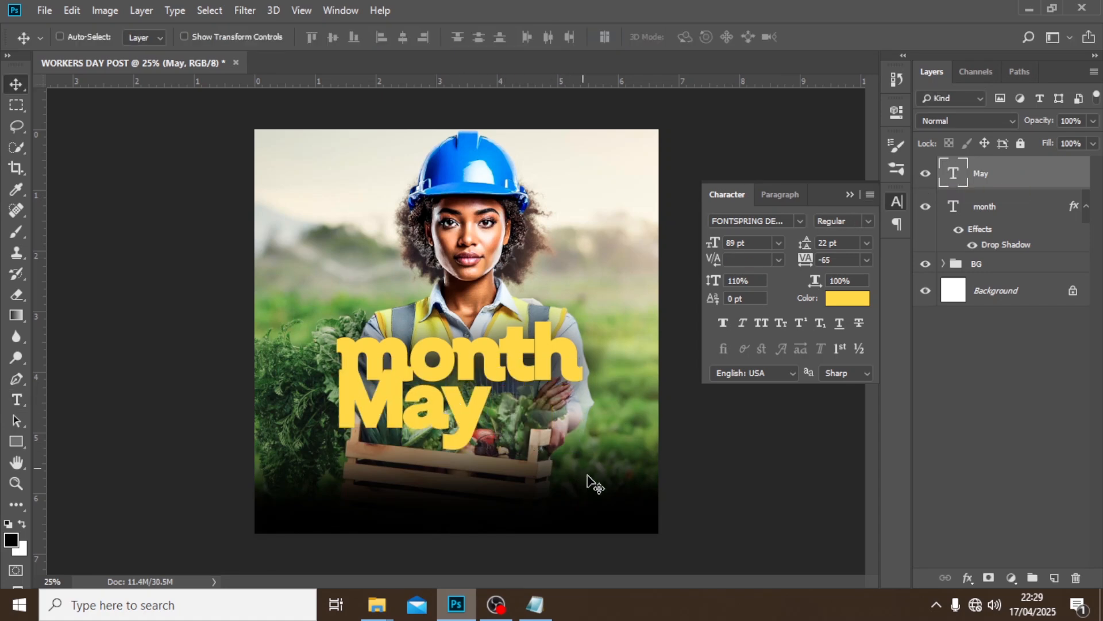
Step: Show the guides and center the "May" text on the vertical center guide with Free Transform
drag(597, 483, 641, 466)
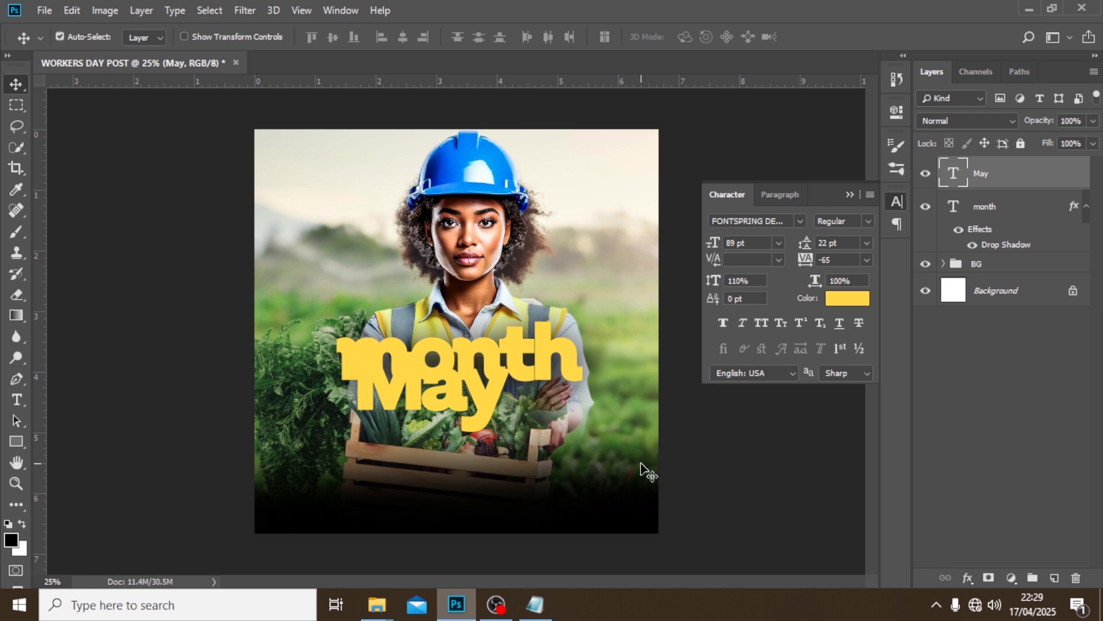
key(ctrl+semicolon)
key(ctrl+t)
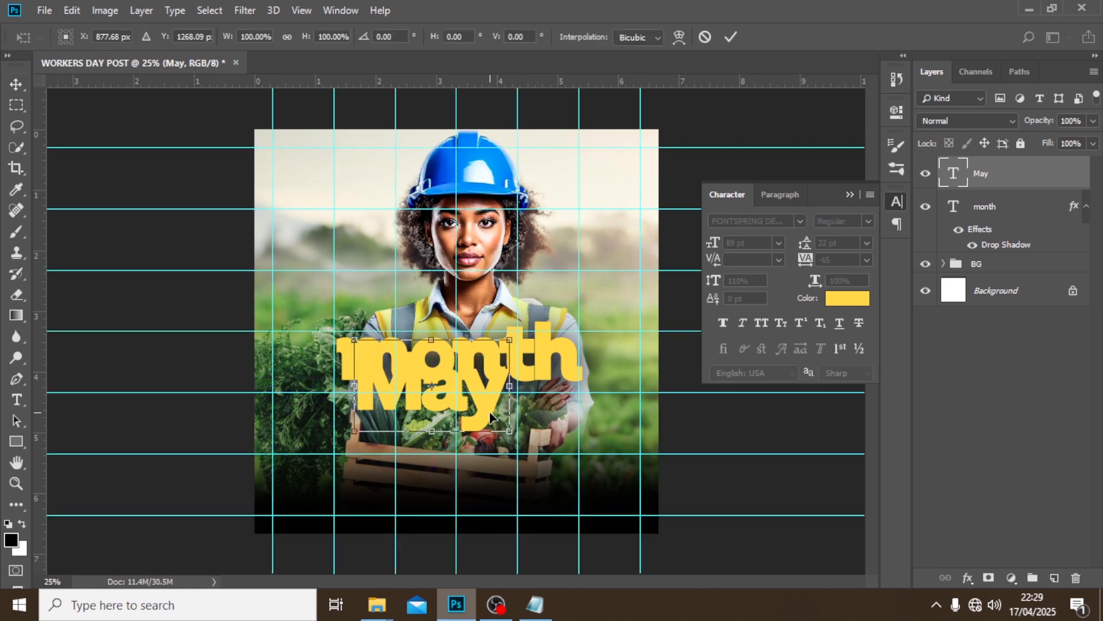
drag(506, 366, 432, 407)
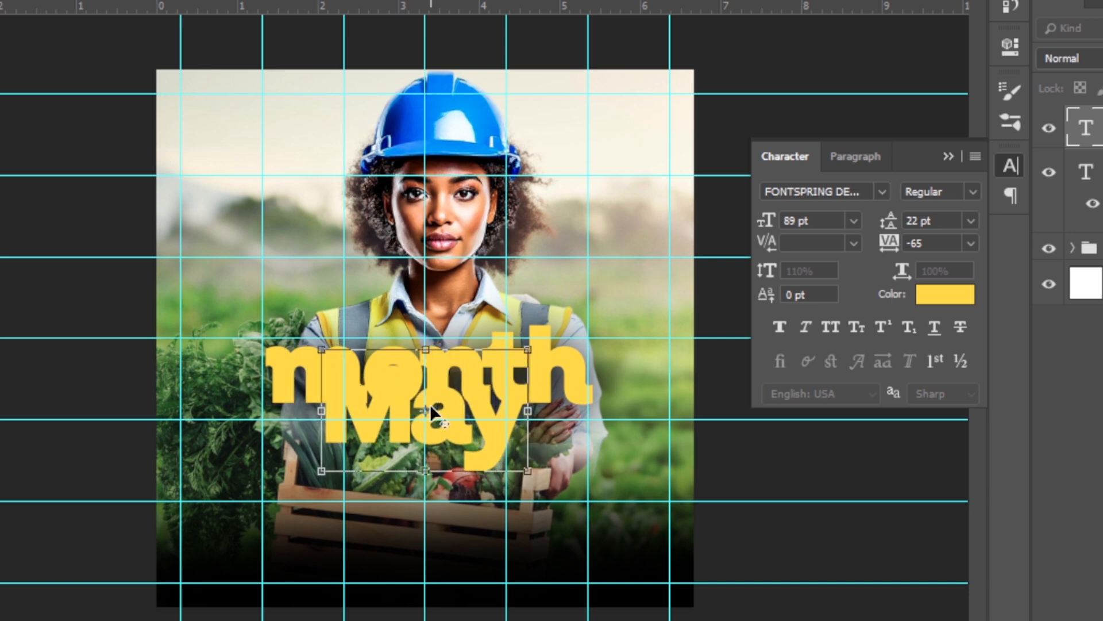
key(ctrl+plus)
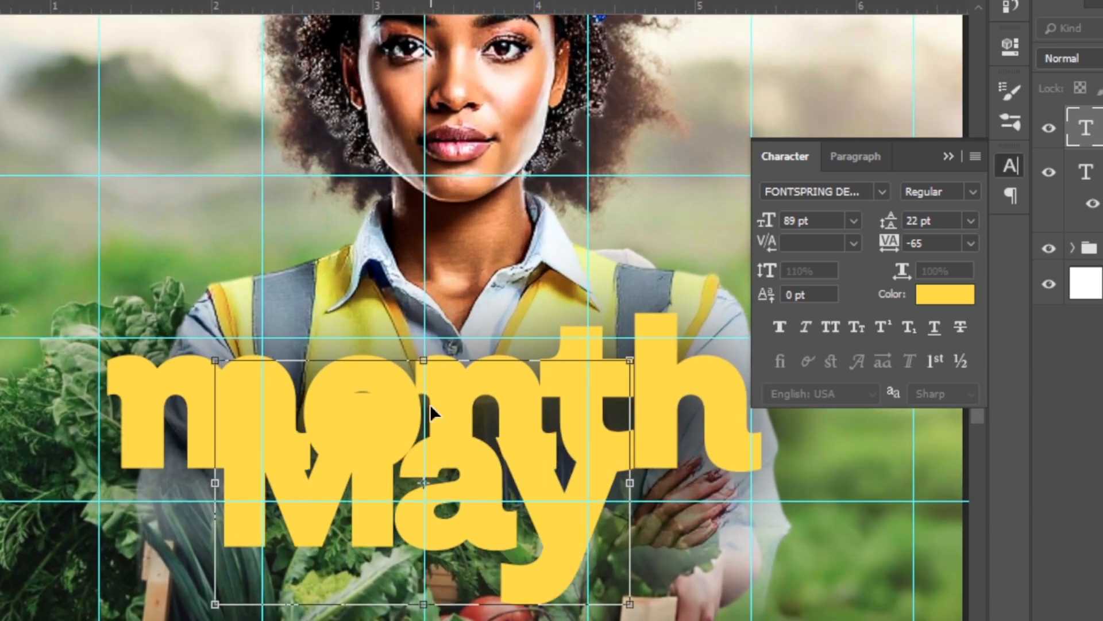
key(Right)
key(Right)
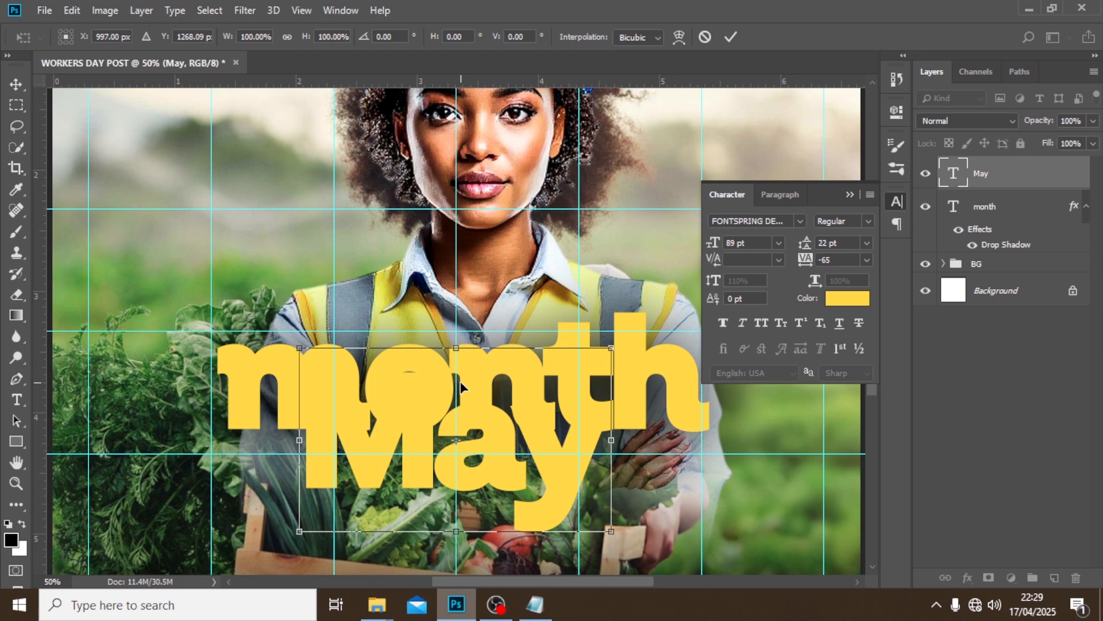
key(Return)
Step: Nudge the "May" text straight down until it sits just beneath the "month" text
key(shift+Down)
key(shift+Down)
key(shift+Down)
key(shift+Down)
key(shift+Down)
key(shift+Down)
key(shift+Down)
key(shift+Down)
key(shift+Down)
key(shift+Down)
key(shift+Down)
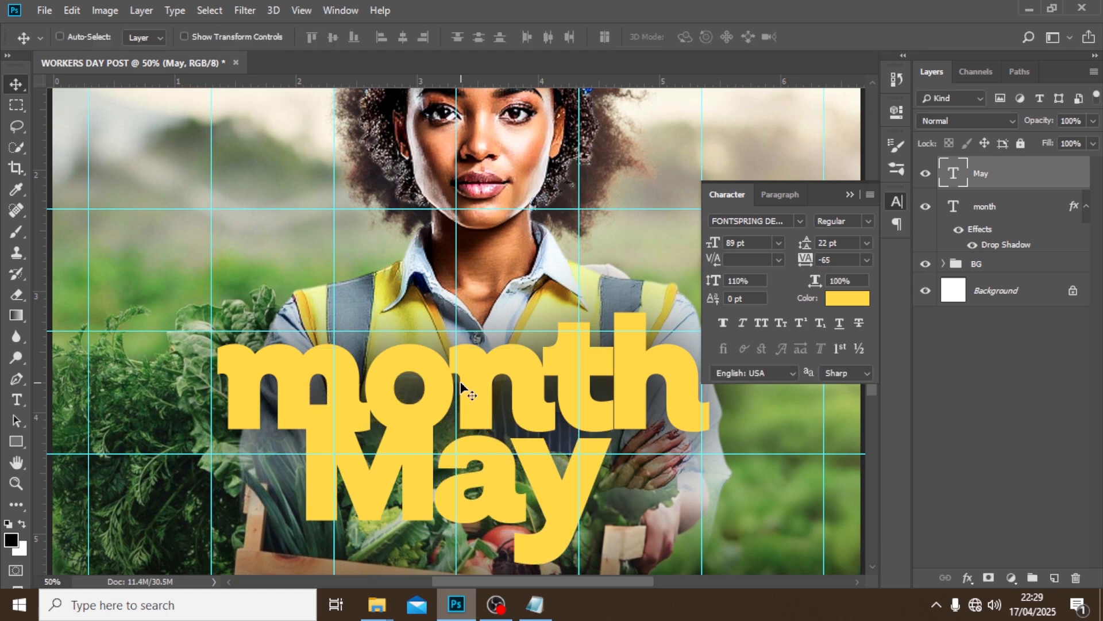
key(shift+Down)
key(shift+Down)
key(shift+Down)
key(shift+Down)
key(shift+Down)
key(shift+Down)
key(shift+Down)
key(shift+Down)
key(shift+Down)
key(shift+Down)
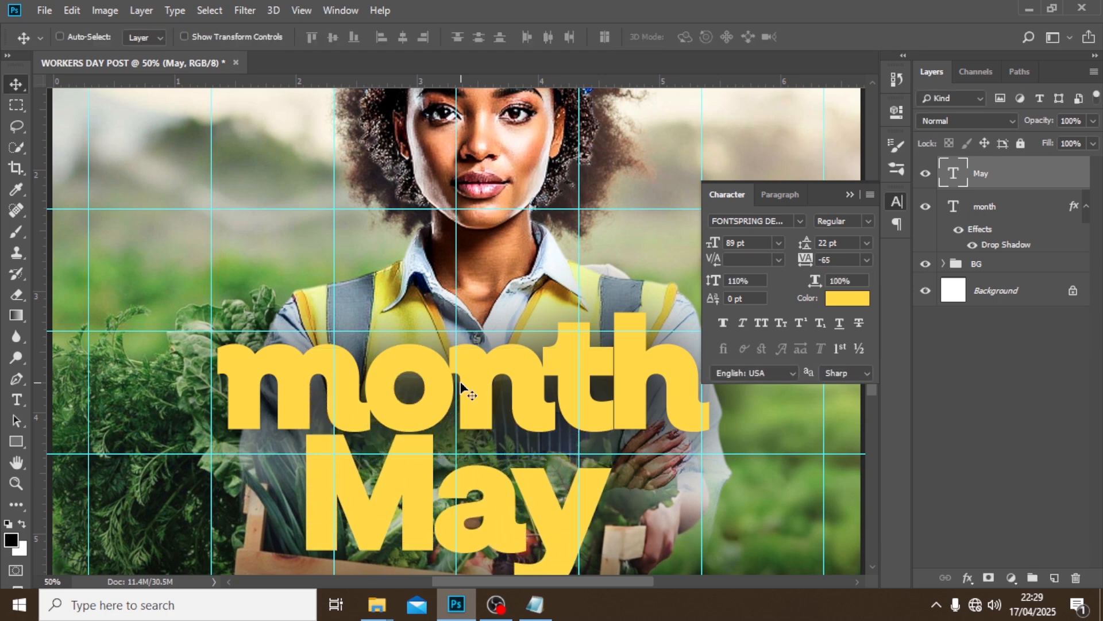
key(Up)
key(Up)
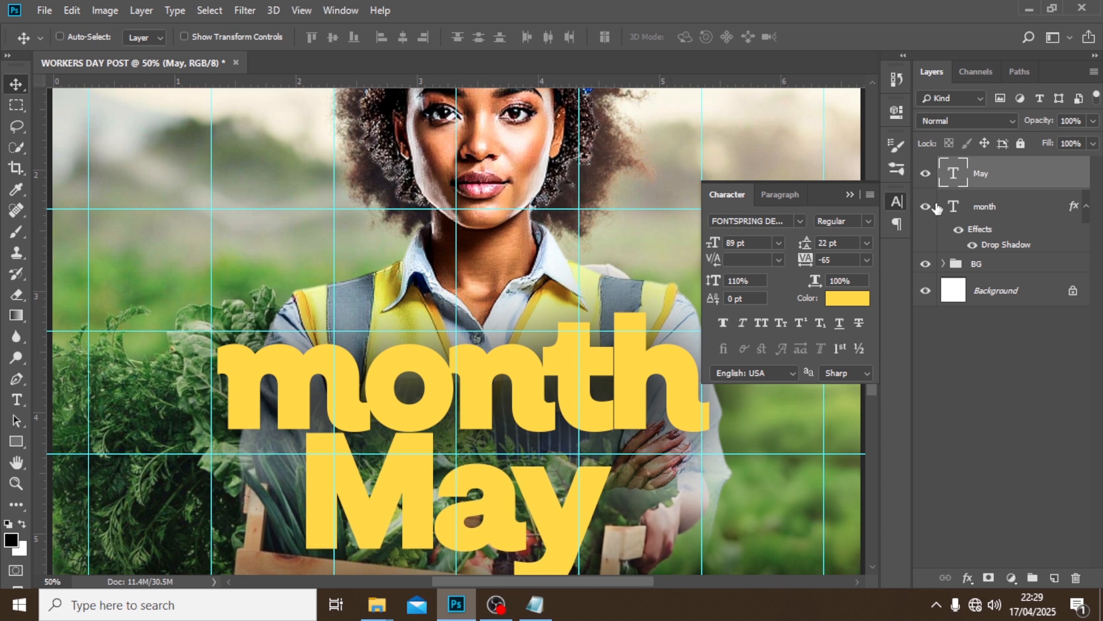
Step: Reorder the "May" layer beneath the "month" layer and change its text color to green #80ff00
drag(986, 179, 969, 246)
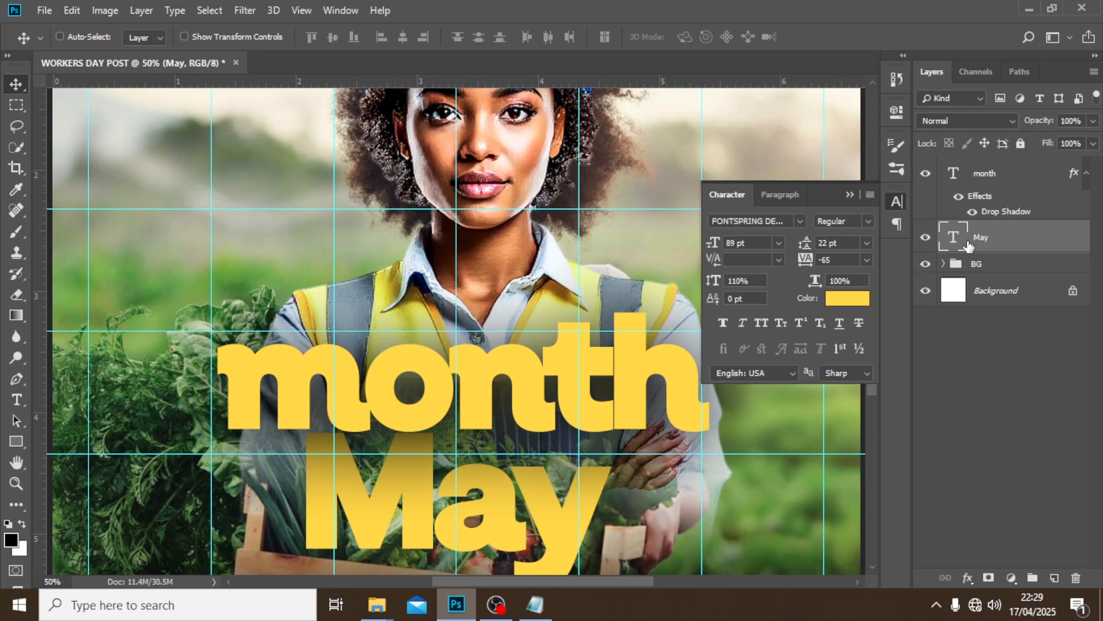
click(841, 299)
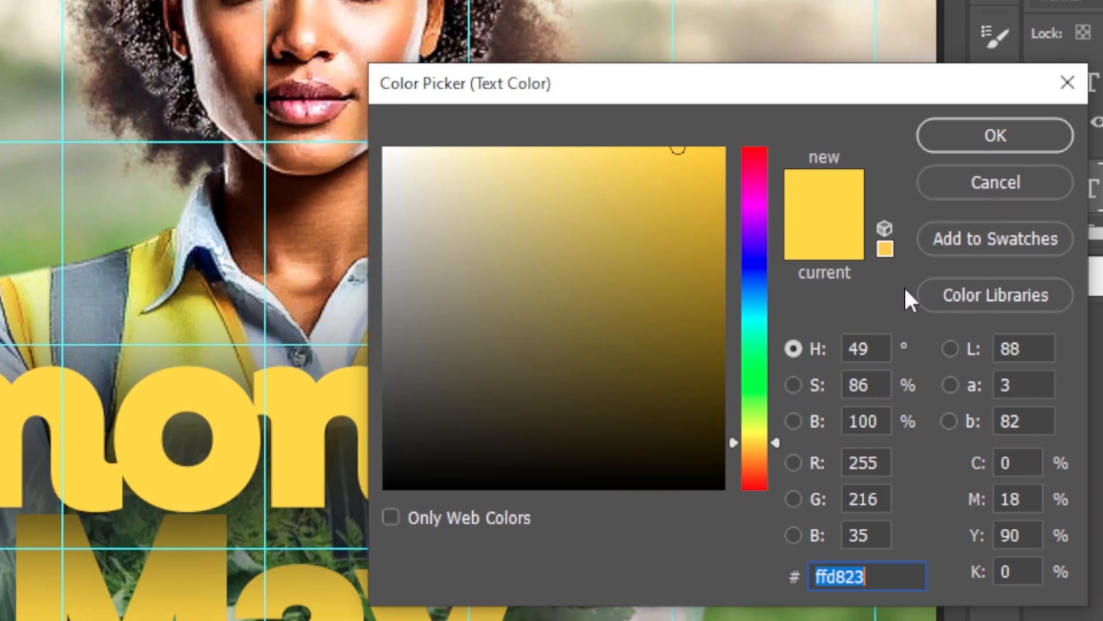
text(80)
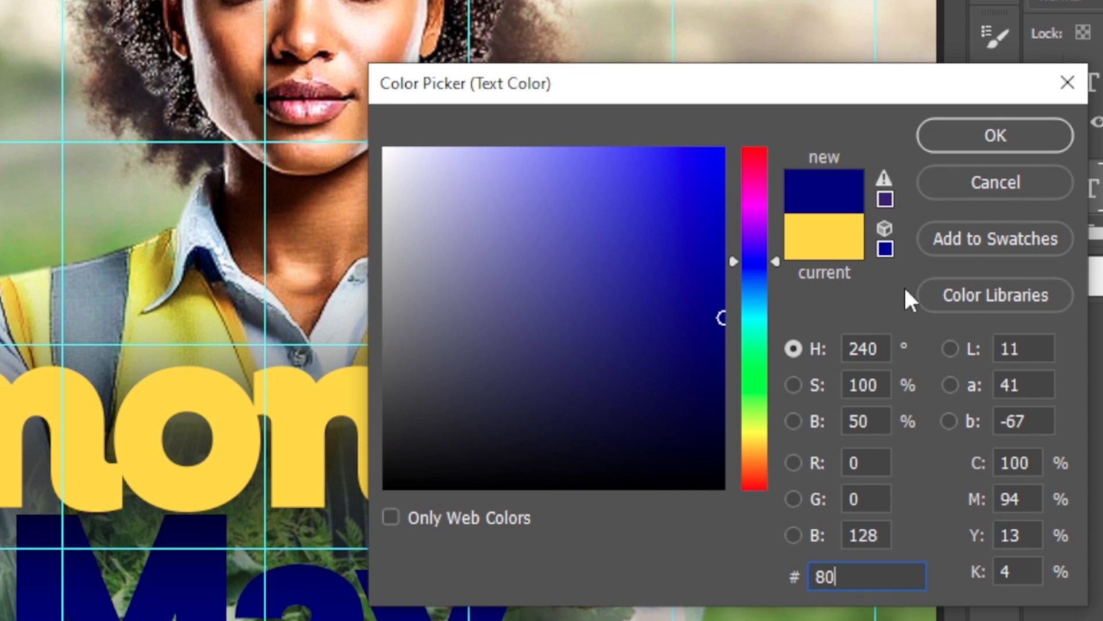
text(ff00)
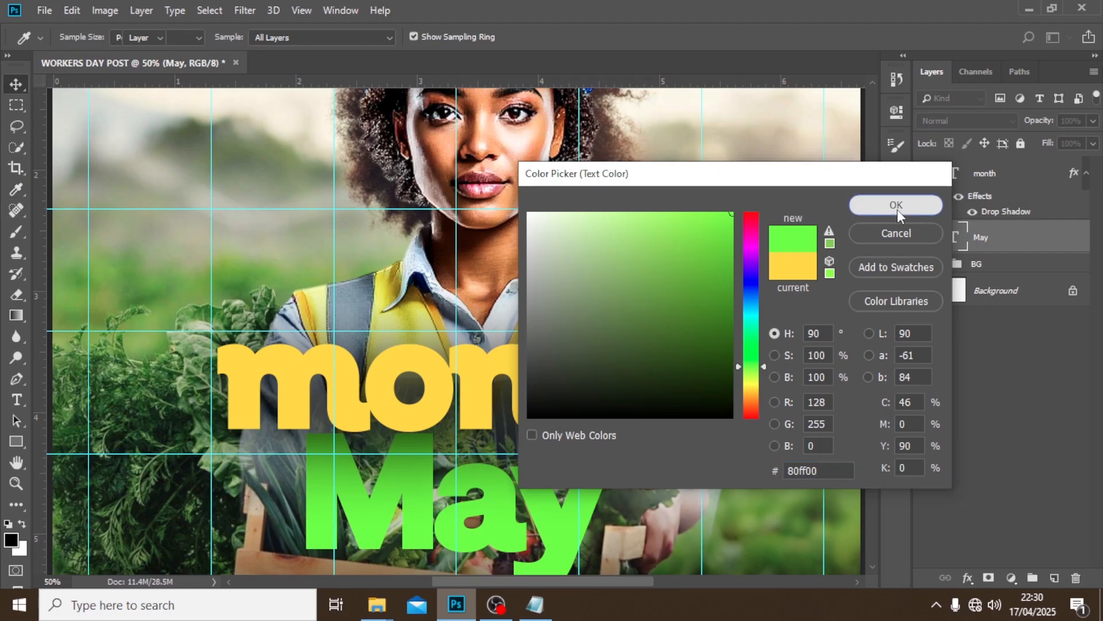
click(993, 138)
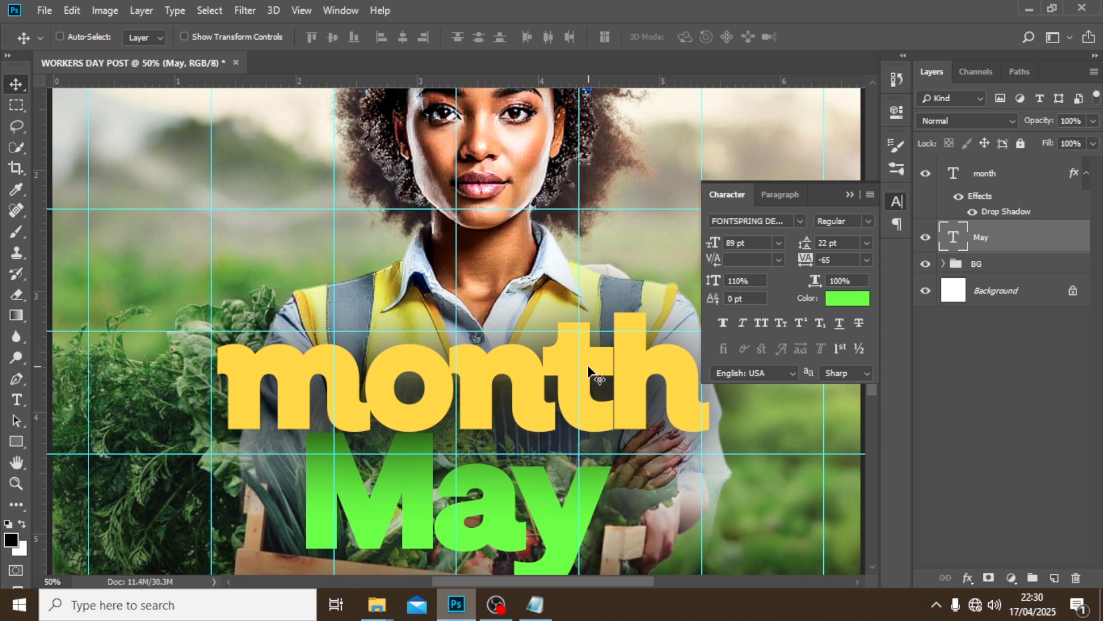
Step: Group the "month" and "May" layers, name the group "MONTH OF" and expand it
click(1086, 173)
click(851, 195)
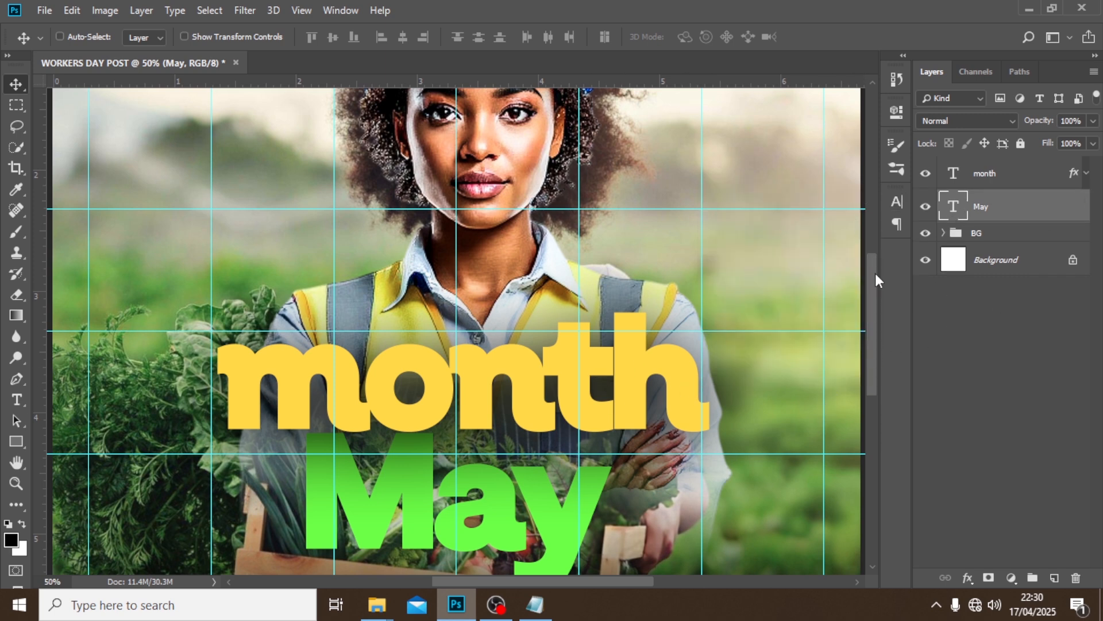
drag(873, 274, 868, 313)
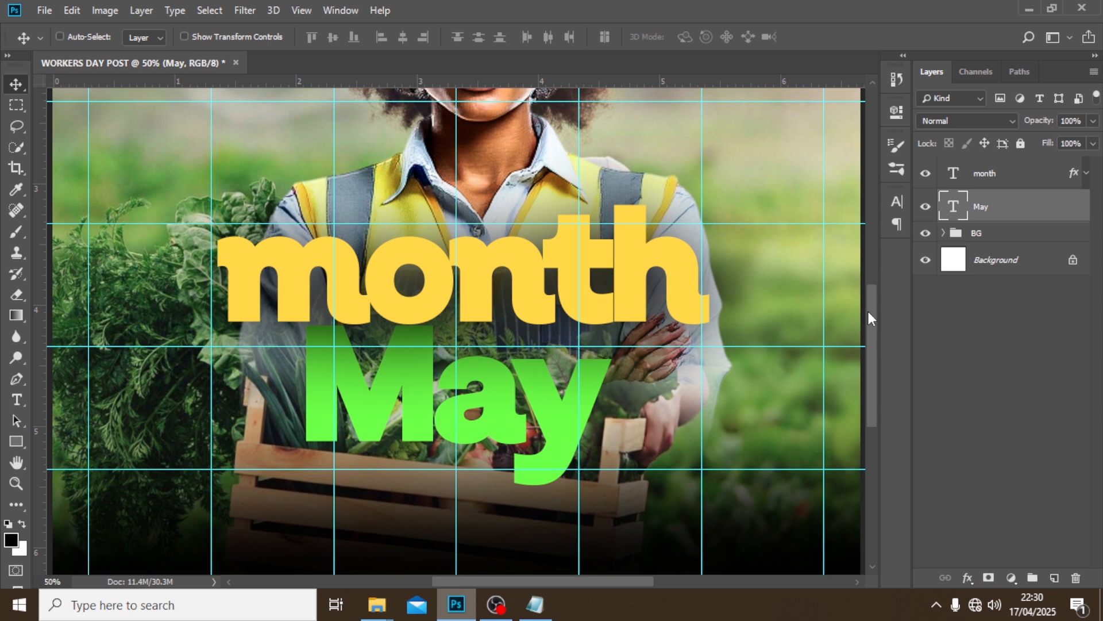
shift+click(1041, 174)
key(ctrl+g)
double_click(989, 168)
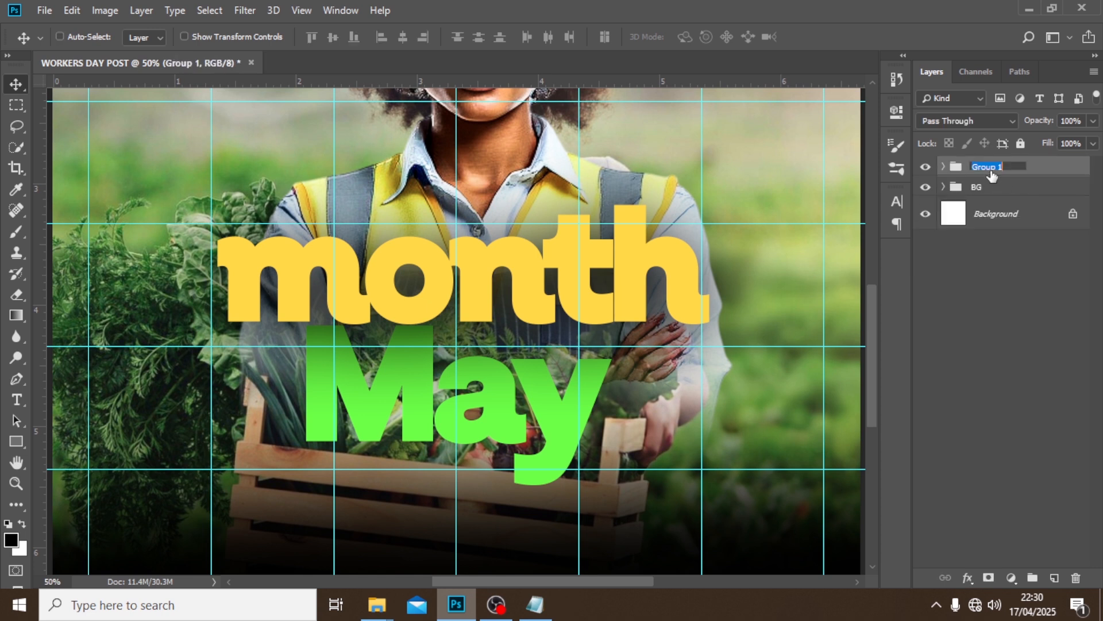
text(MONTH OF)
key(Return)
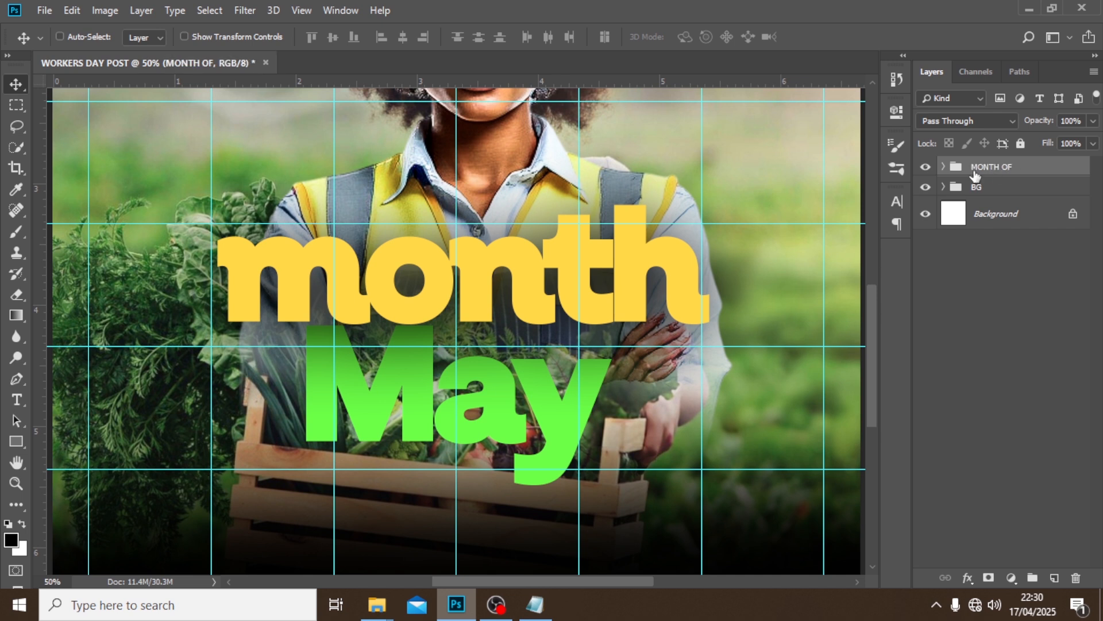
click(943, 167)
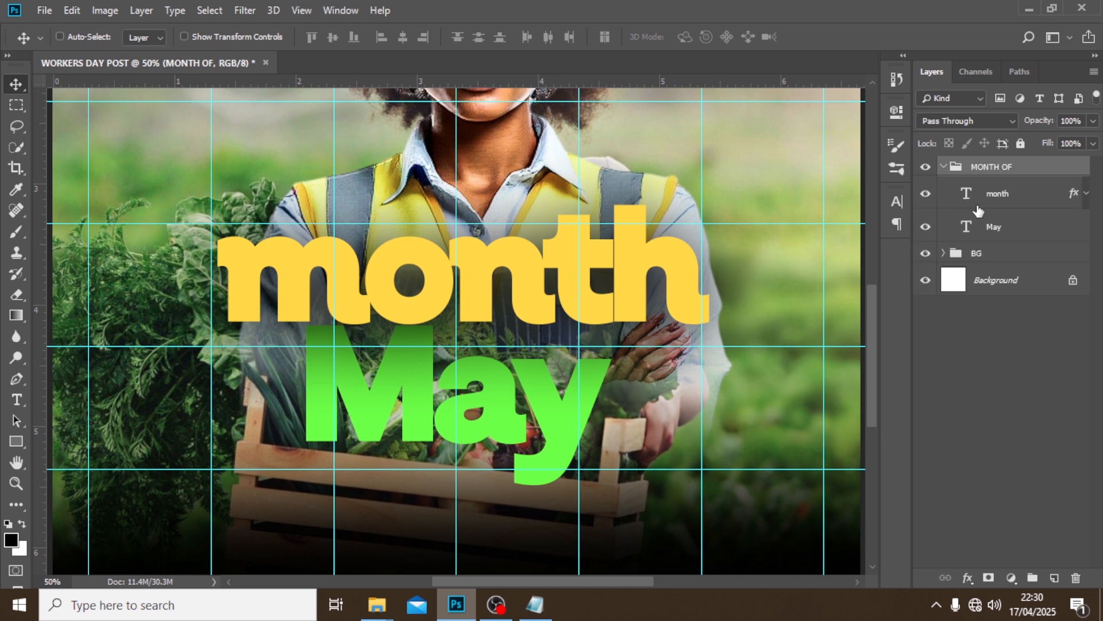
Step: Add a text layer above the "month" layer with the line "1st may 2025" copied from the Notepad file
click(997, 195)
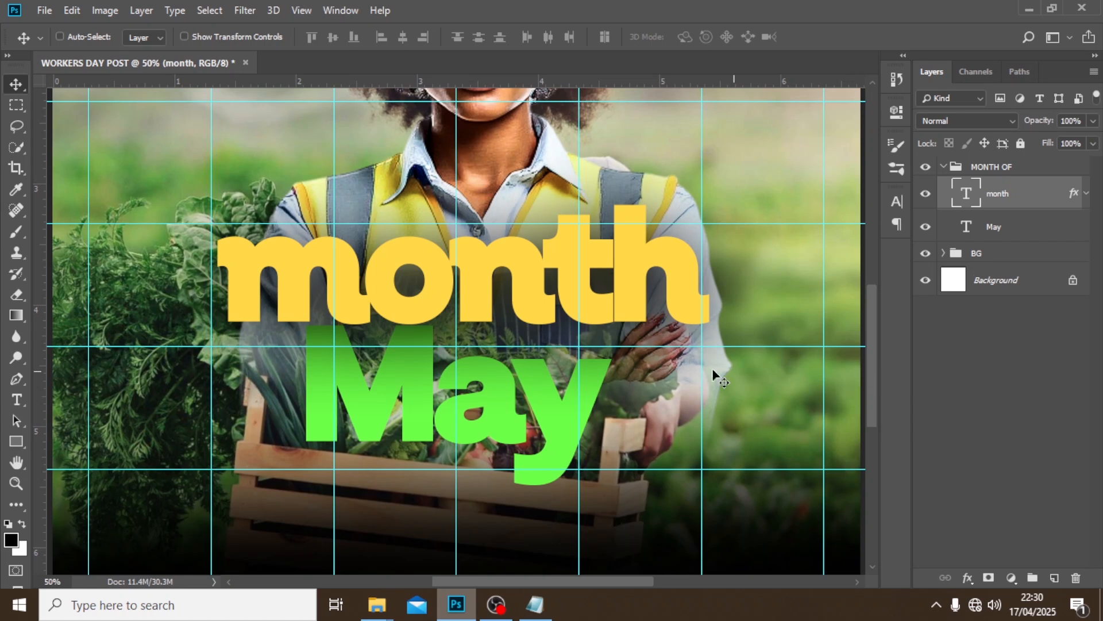
key(t)
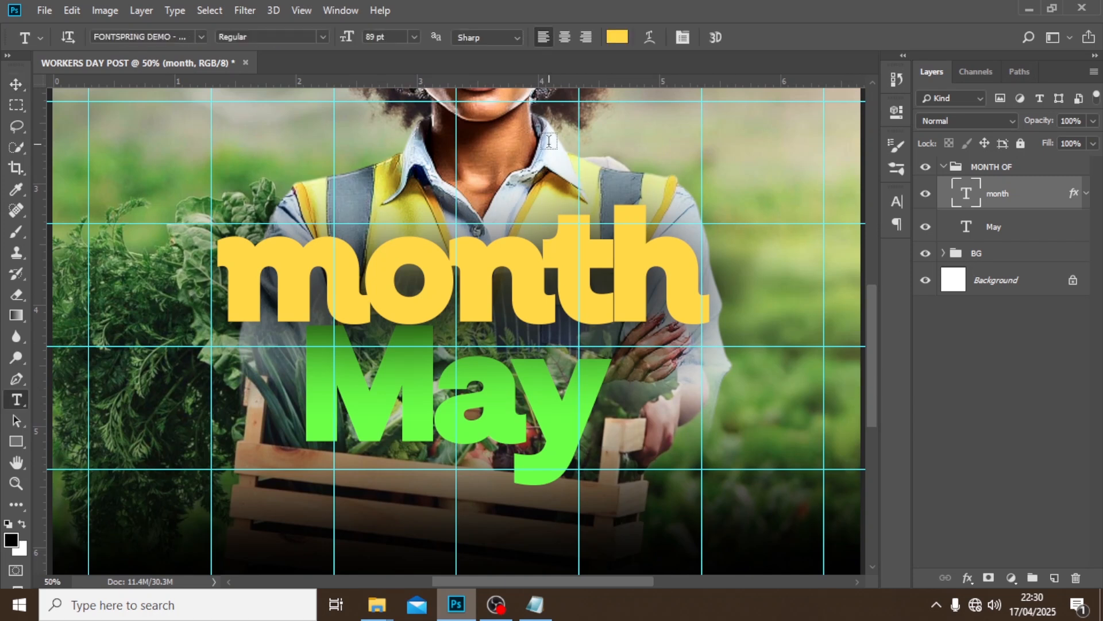
click(549, 141)
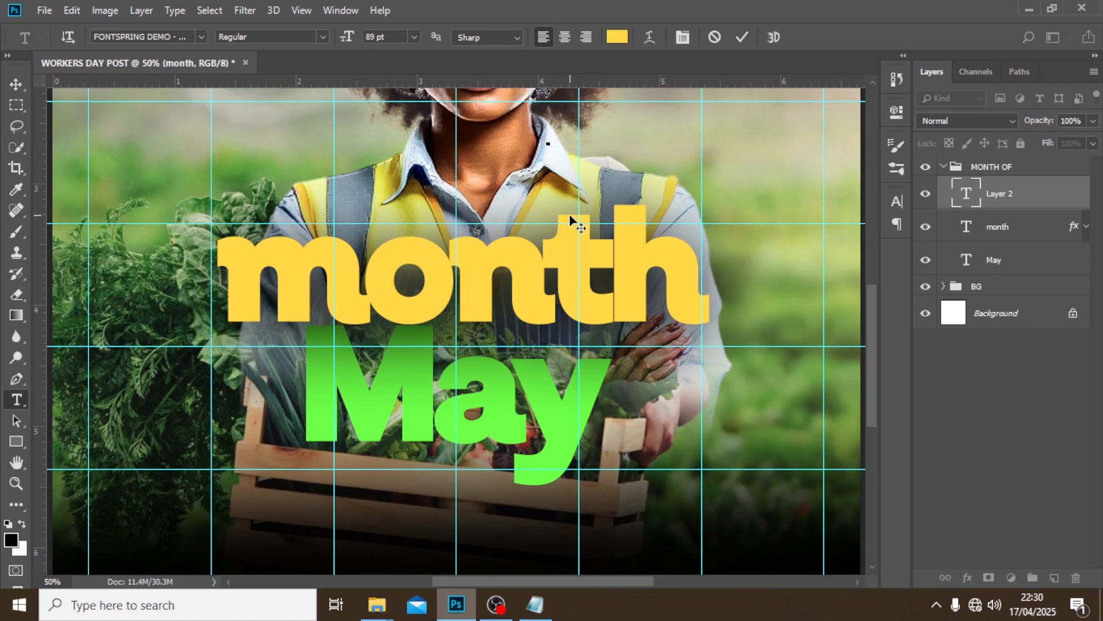
click(535, 603)
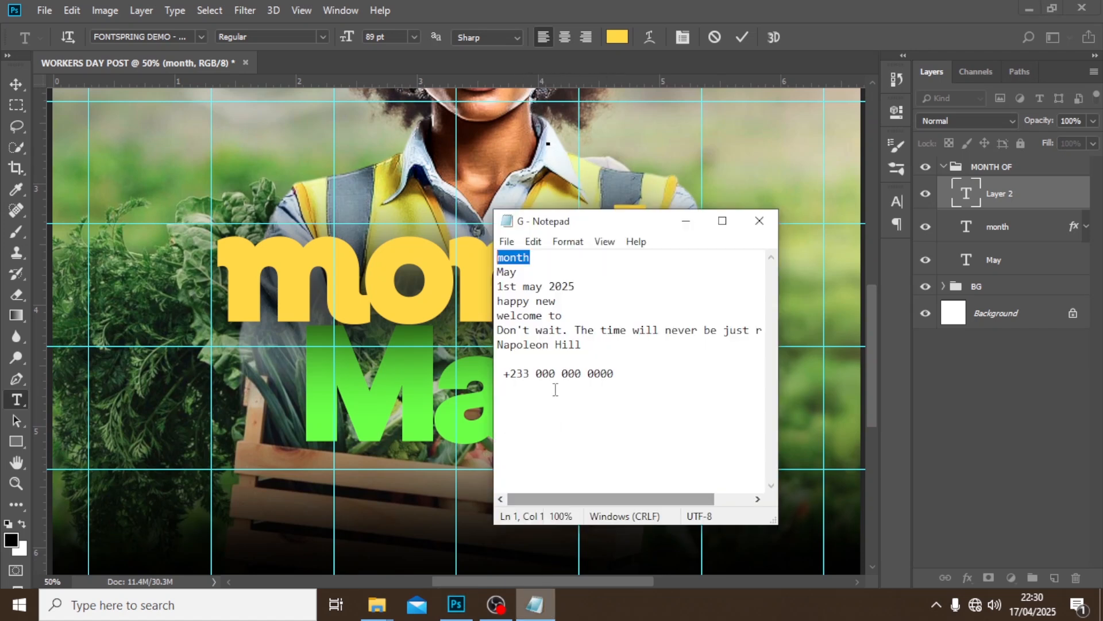
click(578, 285)
drag(578, 286, 498, 288)
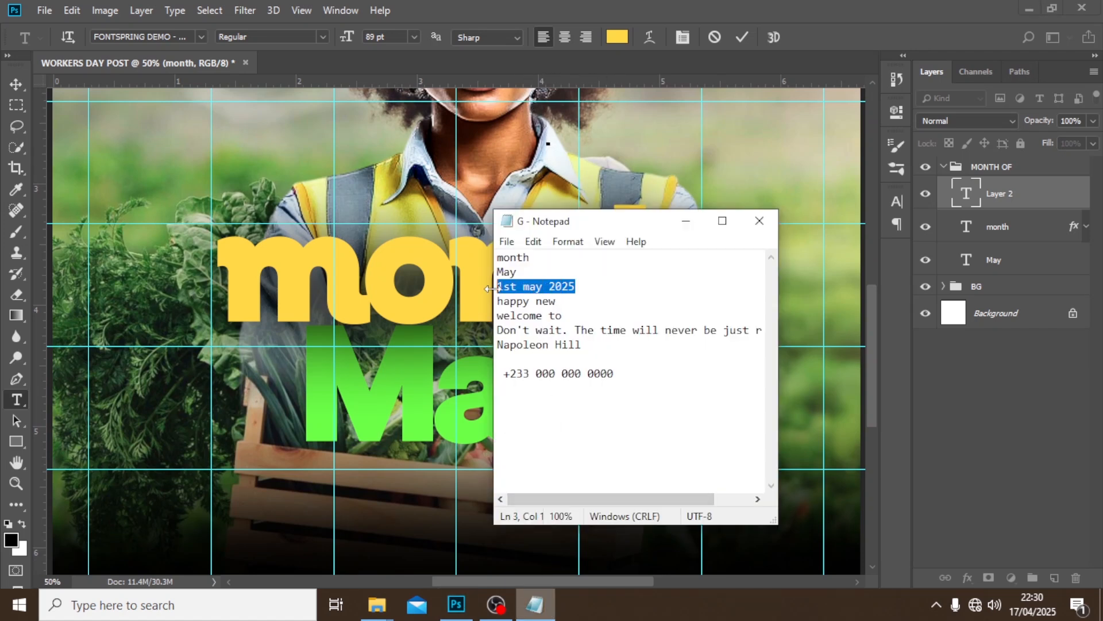
key(ctrl+c)
click(668, 2)
key(ctrl+v)
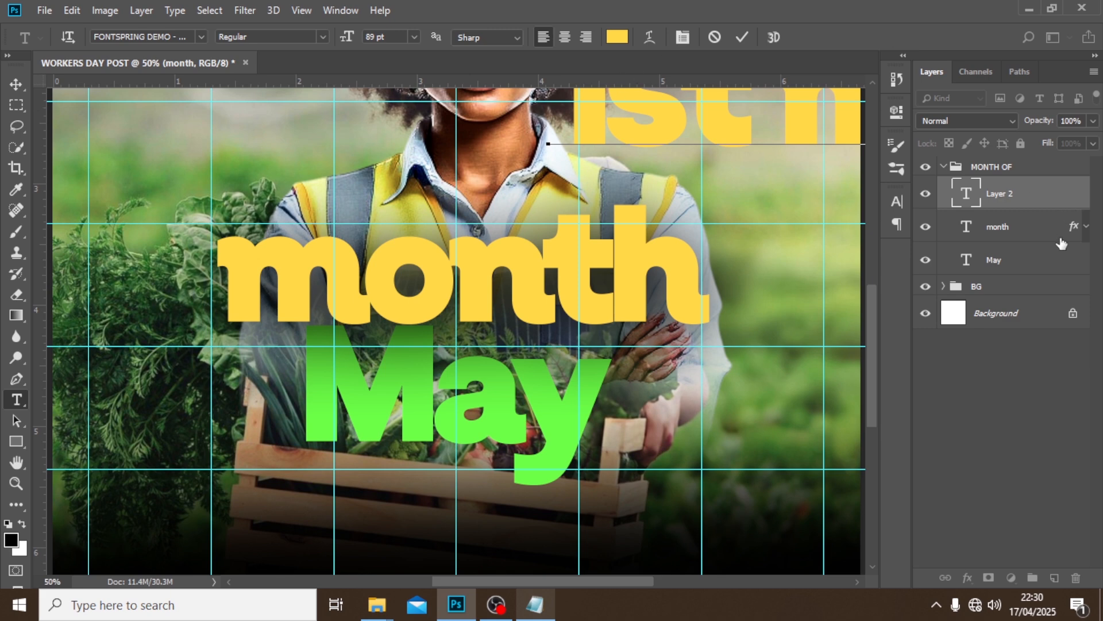
click(1045, 202)
Step: Set the "1st may 2025" text in Montserrat at 10 pt and move it beneath the "May" text
key(v)
drag(670, 128, 431, 236)
click(895, 203)
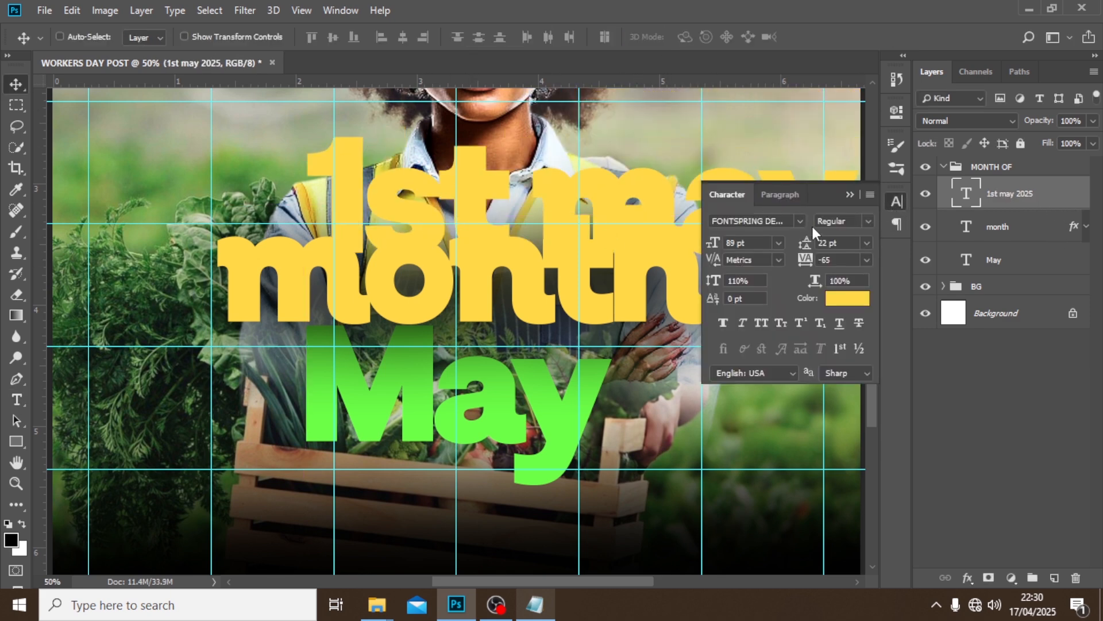
click(796, 221)
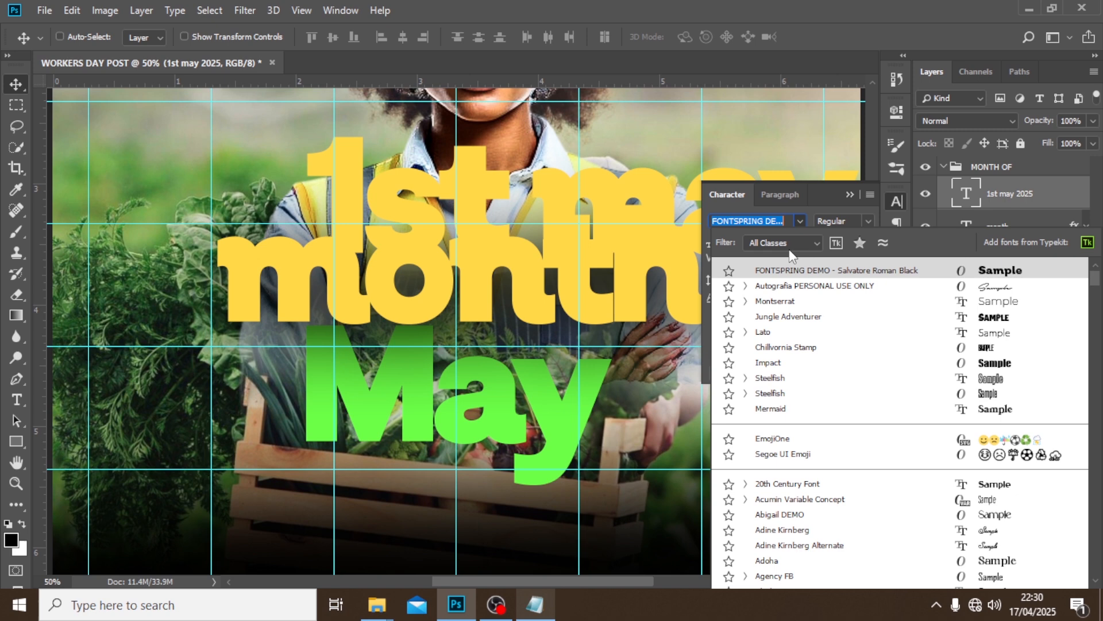
click(773, 300)
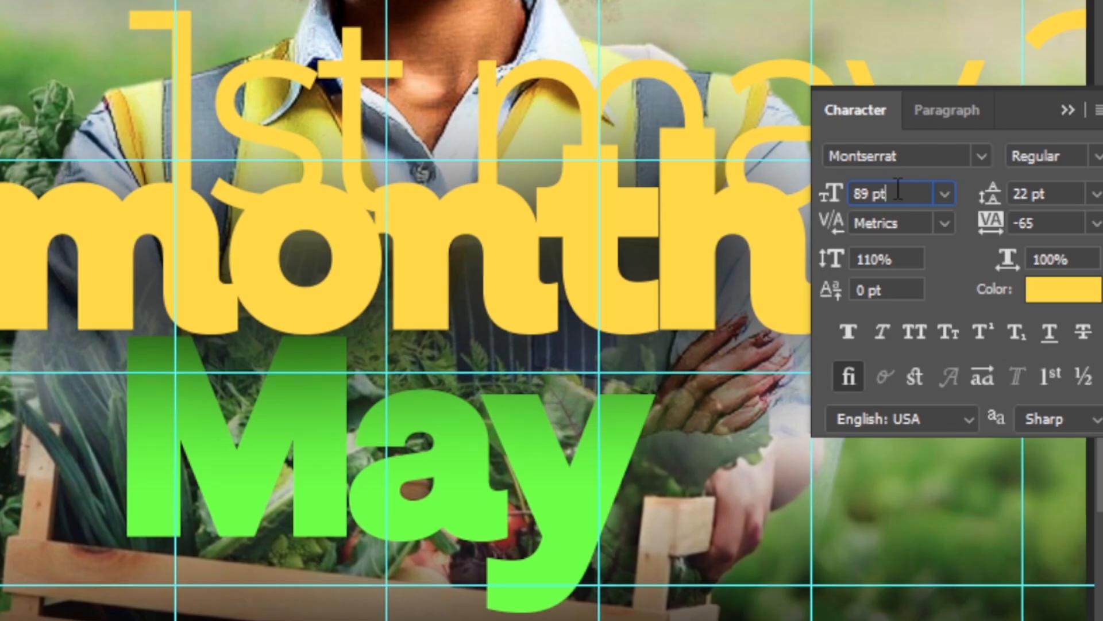
click(738, 243)
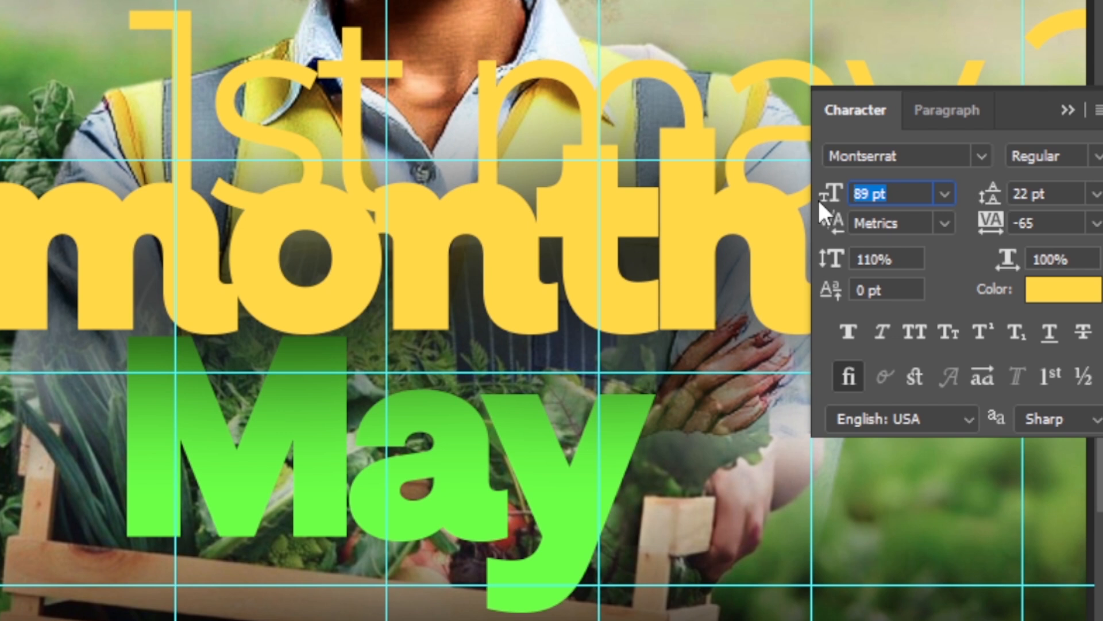
text(10)
key(Return)
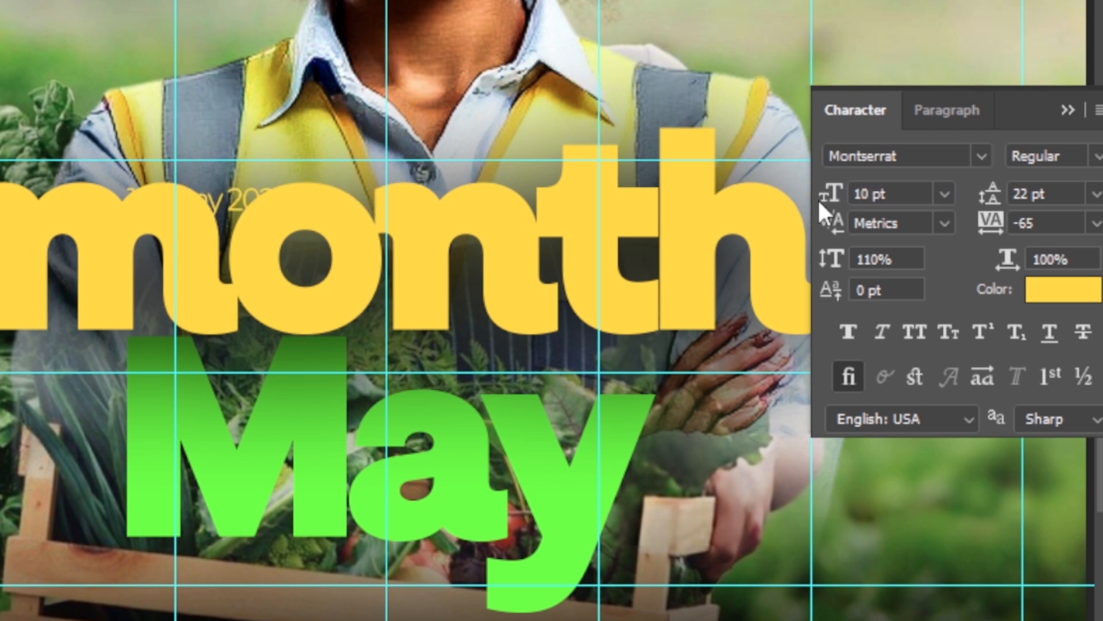
drag(201, 74, 332, 462)
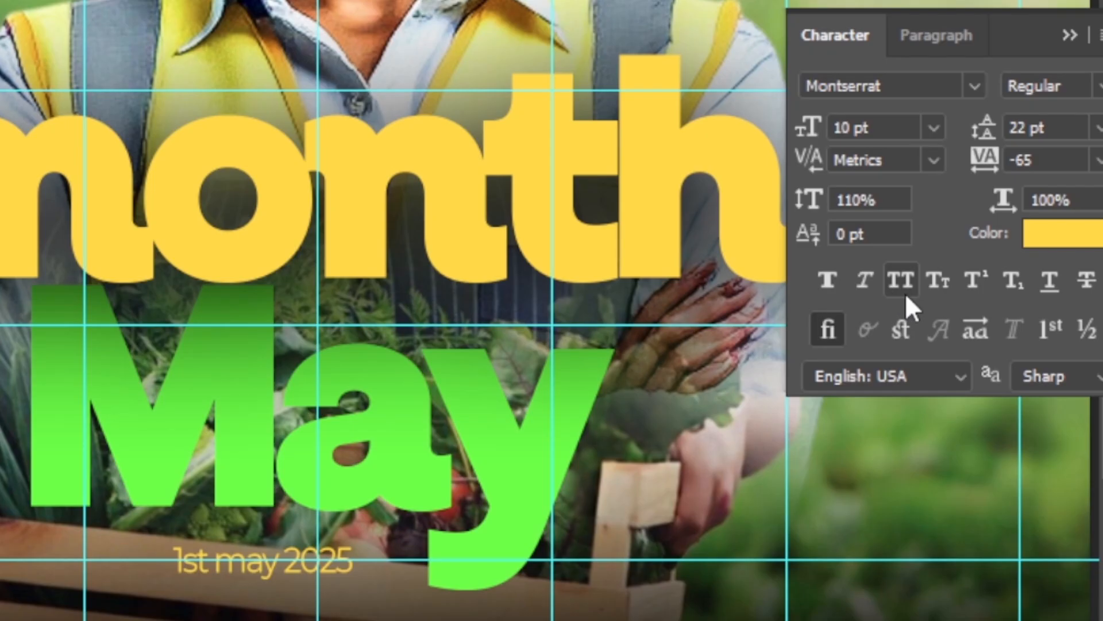
Step: Set the date text to all caps and change its color to white #ffffff
click(906, 292)
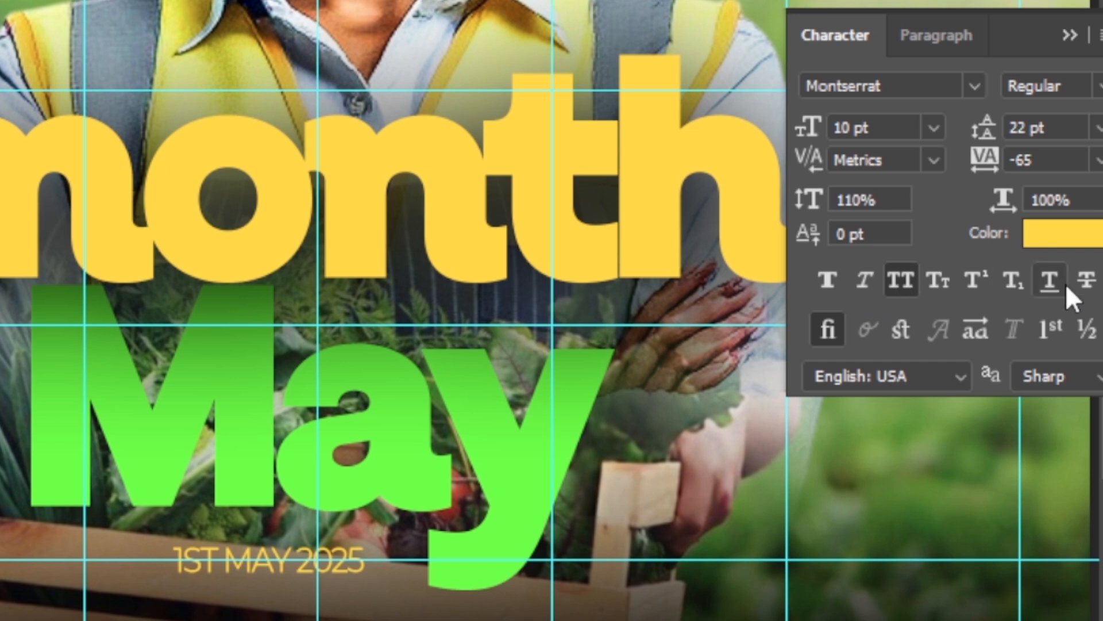
click(1080, 234)
mouse_move(624, 186)
mouse_down()
mouse_move(552, 121)
mouse_move(455, 70)
mouse_up()
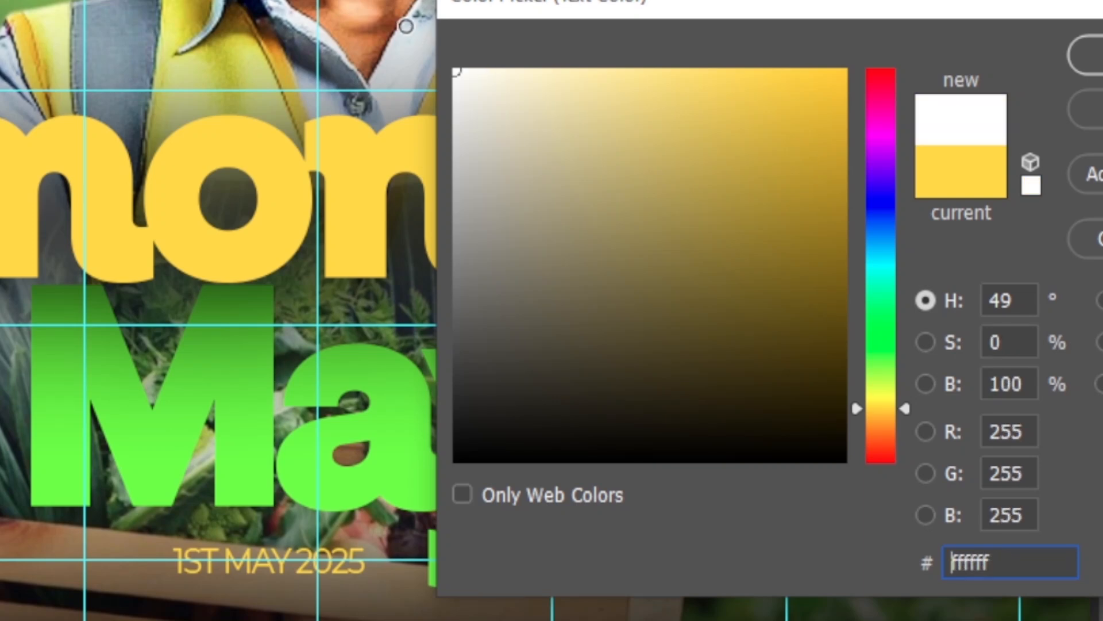
key(Return)
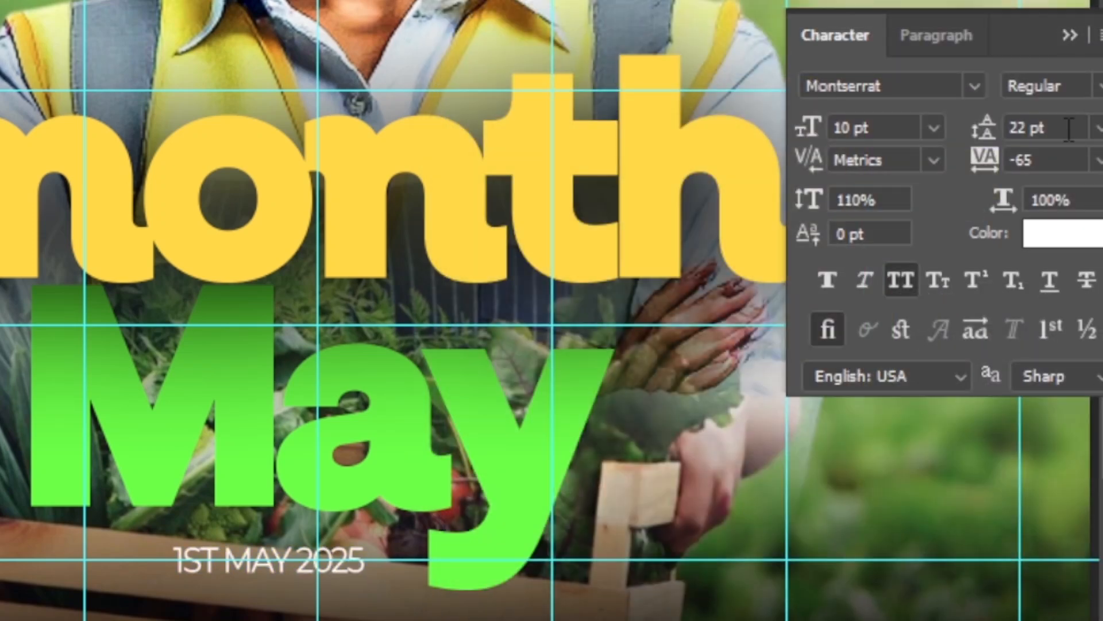
Step: Set the tracking of the date text to 400
click(993, 162)
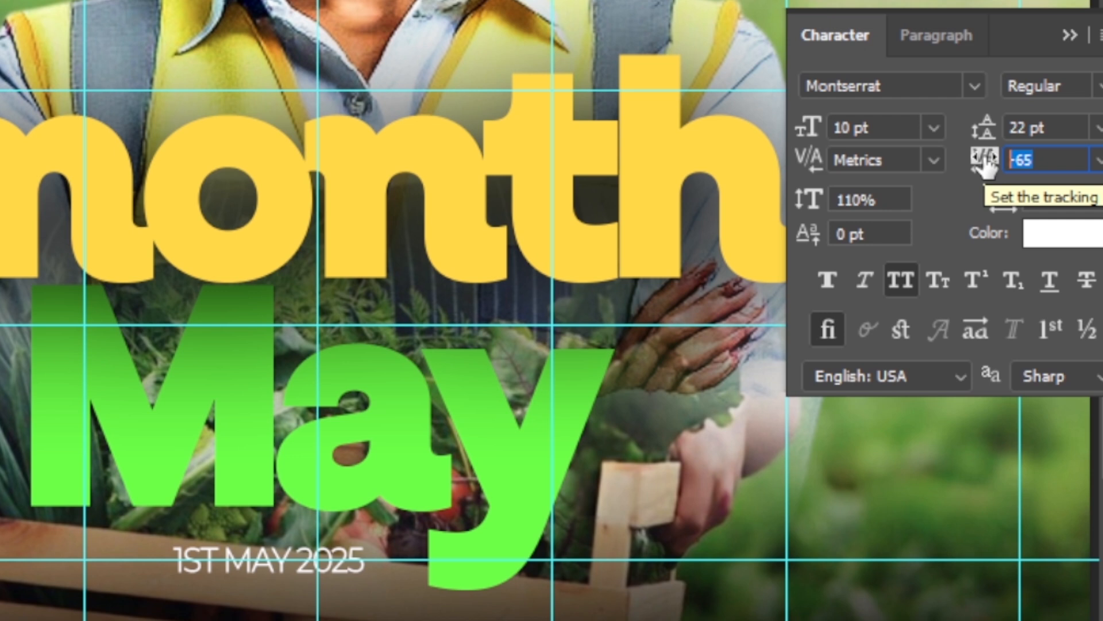
text(400)
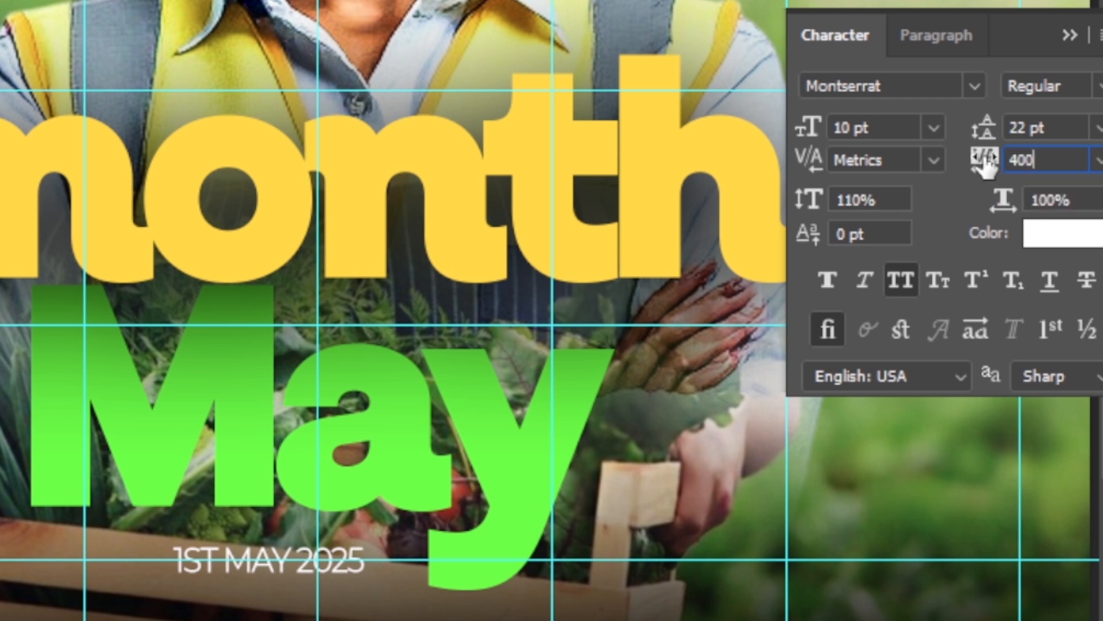
key(Return)
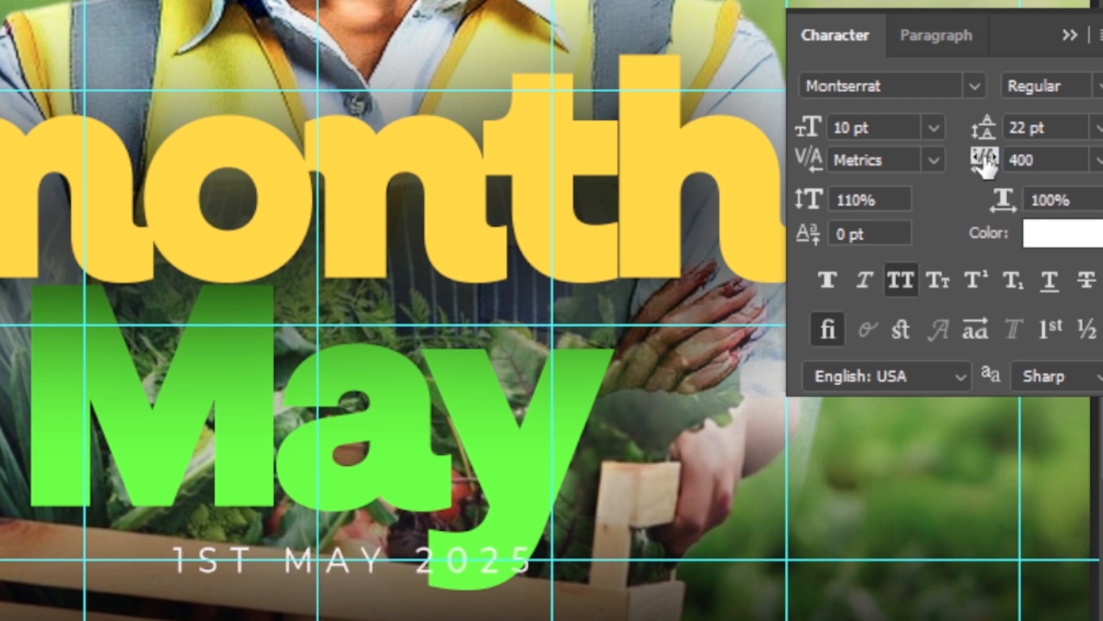
Step: Align the start of the date text with the left edge of the "M" in "May" and hide the guides
drag(379, 591, 284, 583)
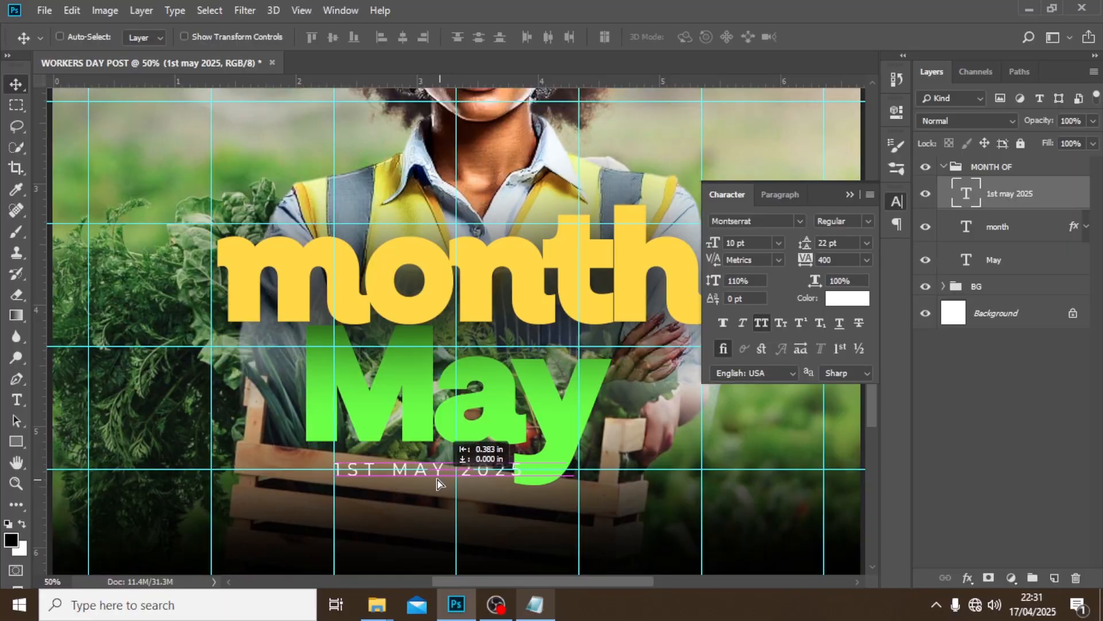
drag(436, 483, 422, 483)
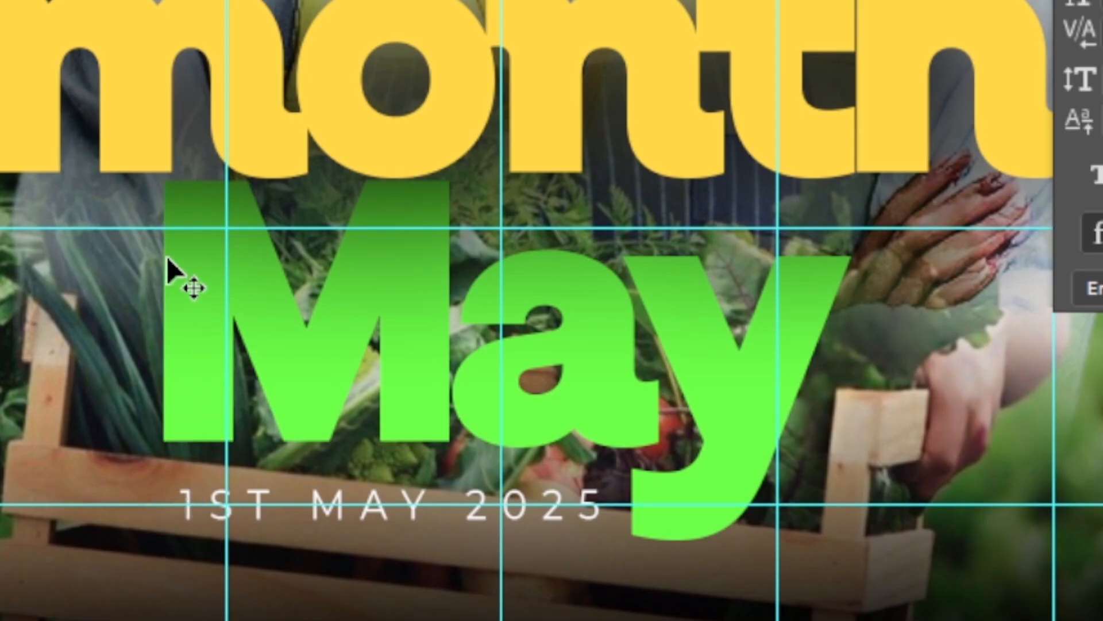
key(Left)
key(Left)
key(Left)
key(Left)
key(Left)
key(Left)
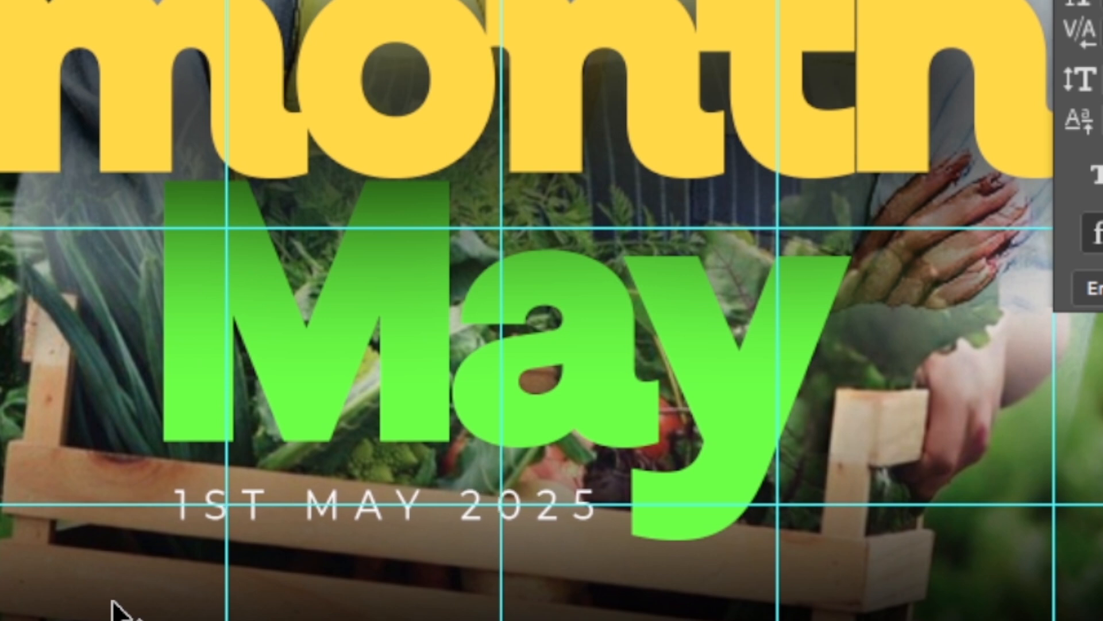
key(Right)
key(Right)
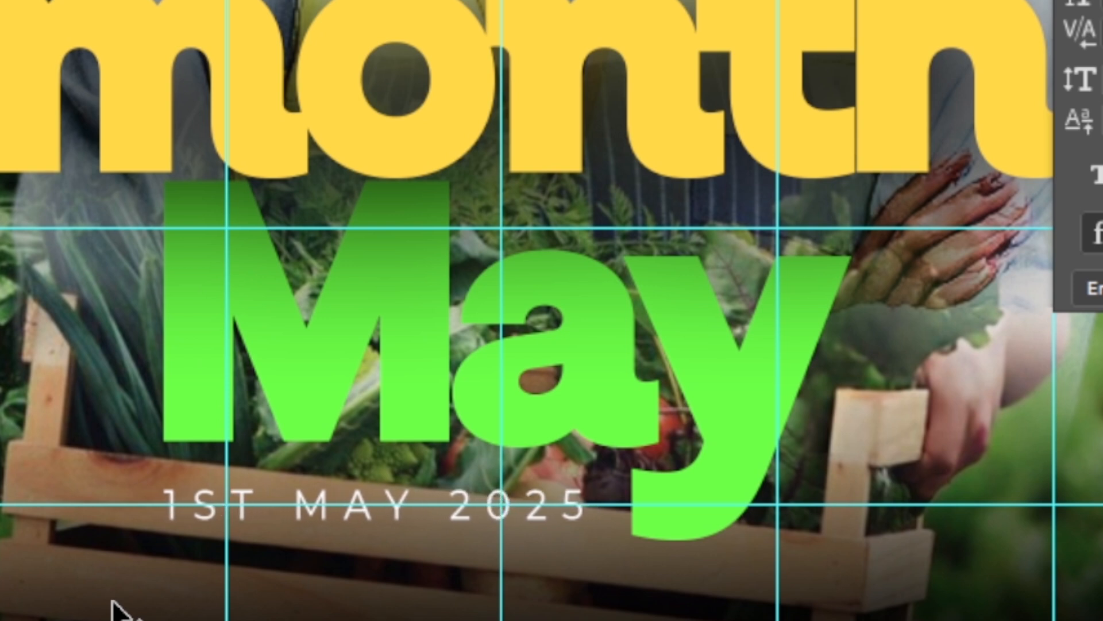
key(ctrl+semicolon)
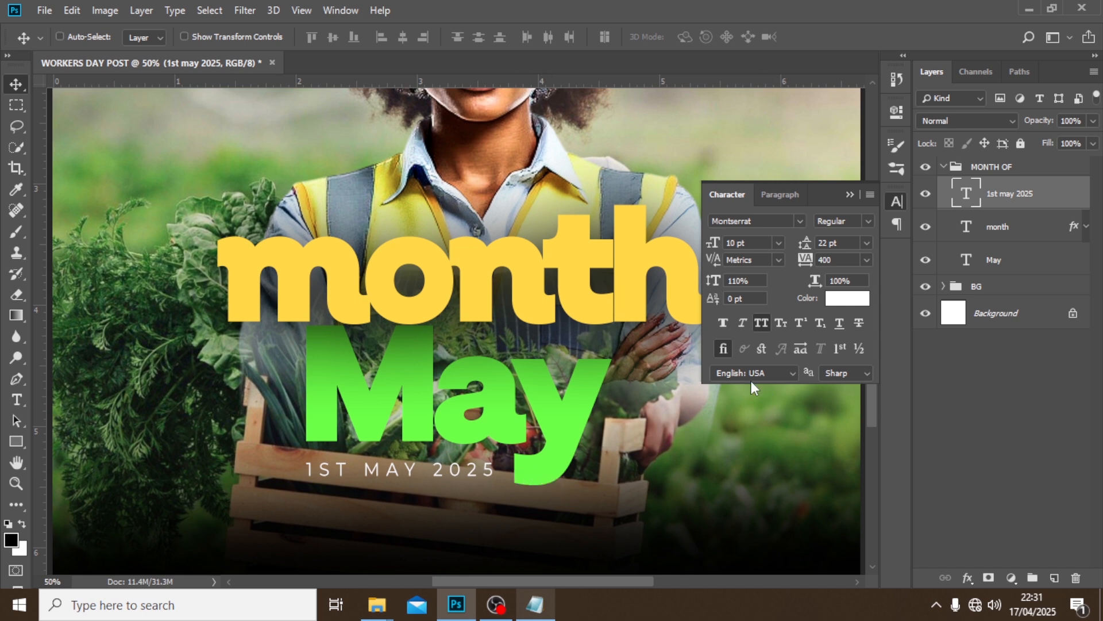
Step: Duplicate the date text, move the copy straight up to just above "month", and set its weight to ExtraBold
key(ctrl+j)
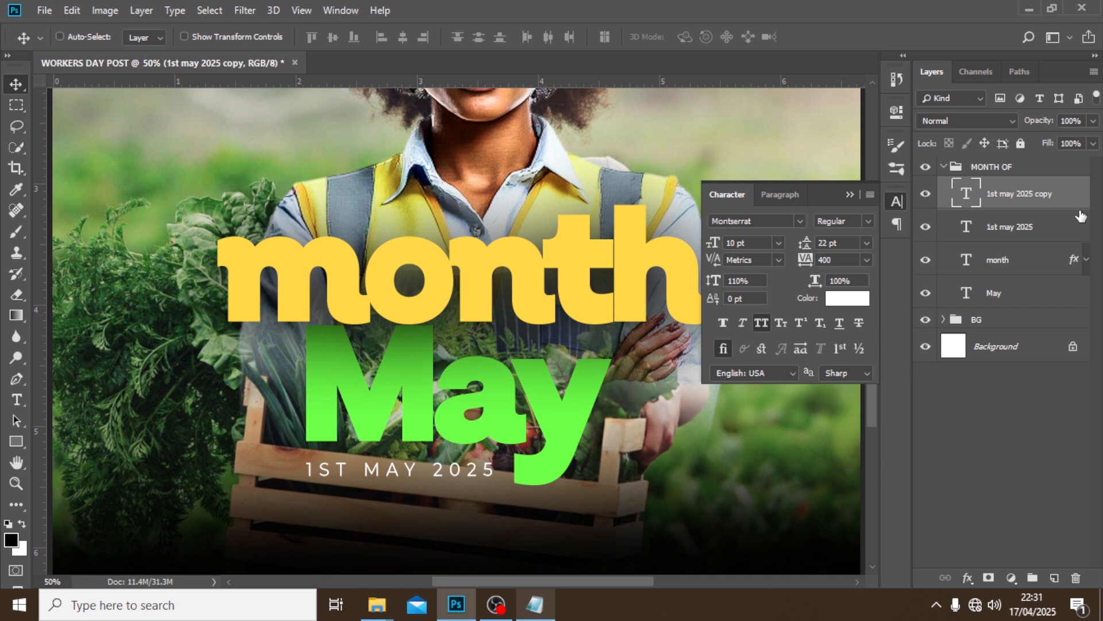
drag(533, 419, 535, 166)
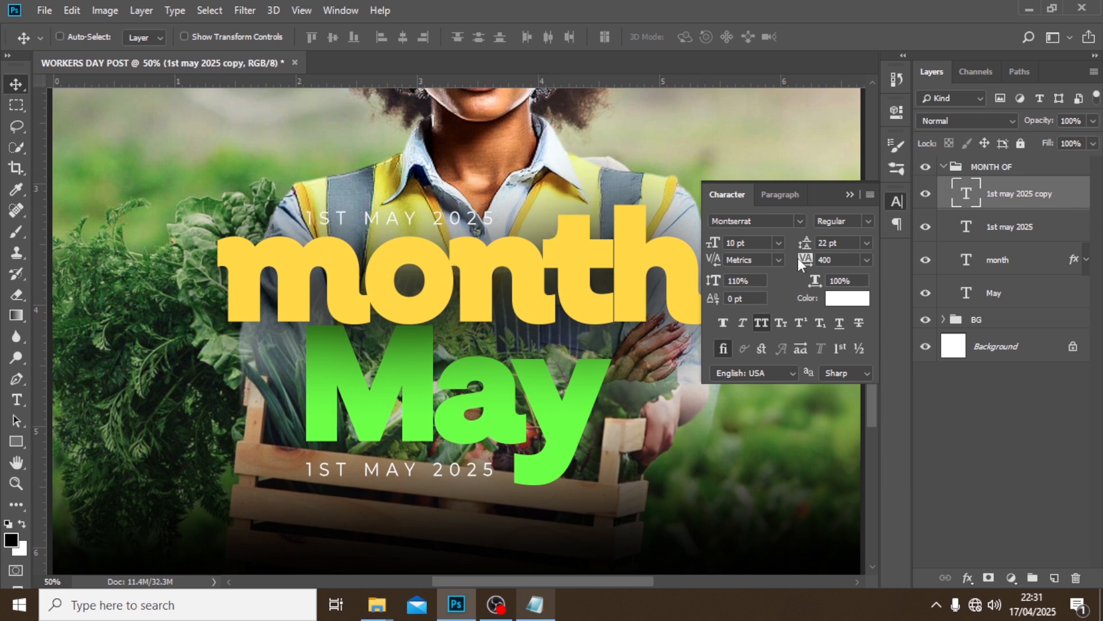
click(866, 223)
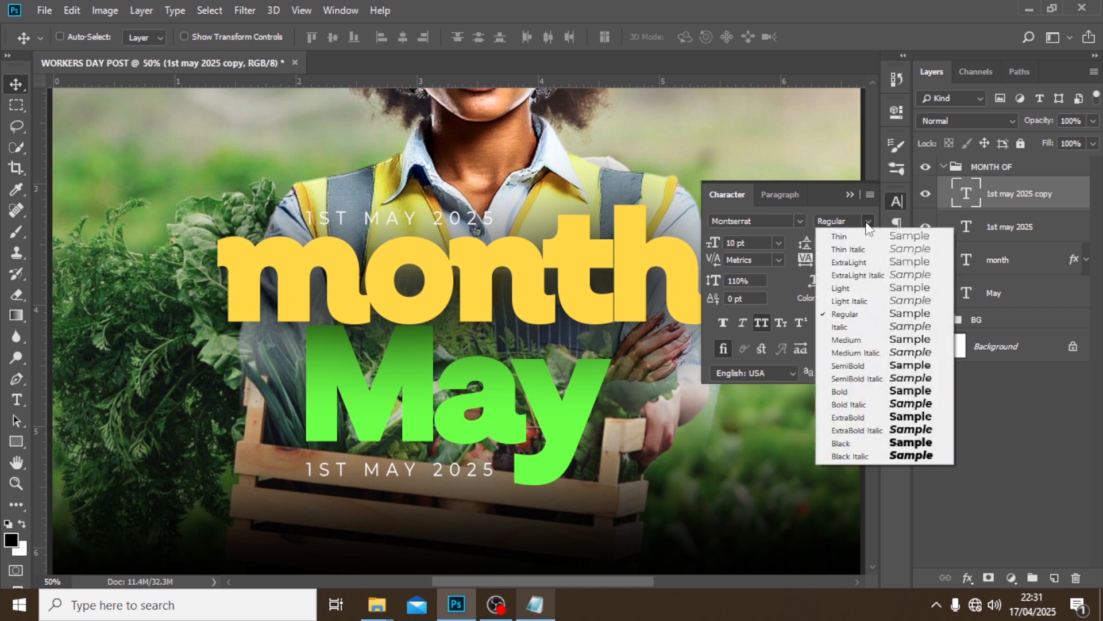
click(856, 416)
Step: Replace the text of the upper date copy with "happy new" copied from the Notepad file
click(537, 609)
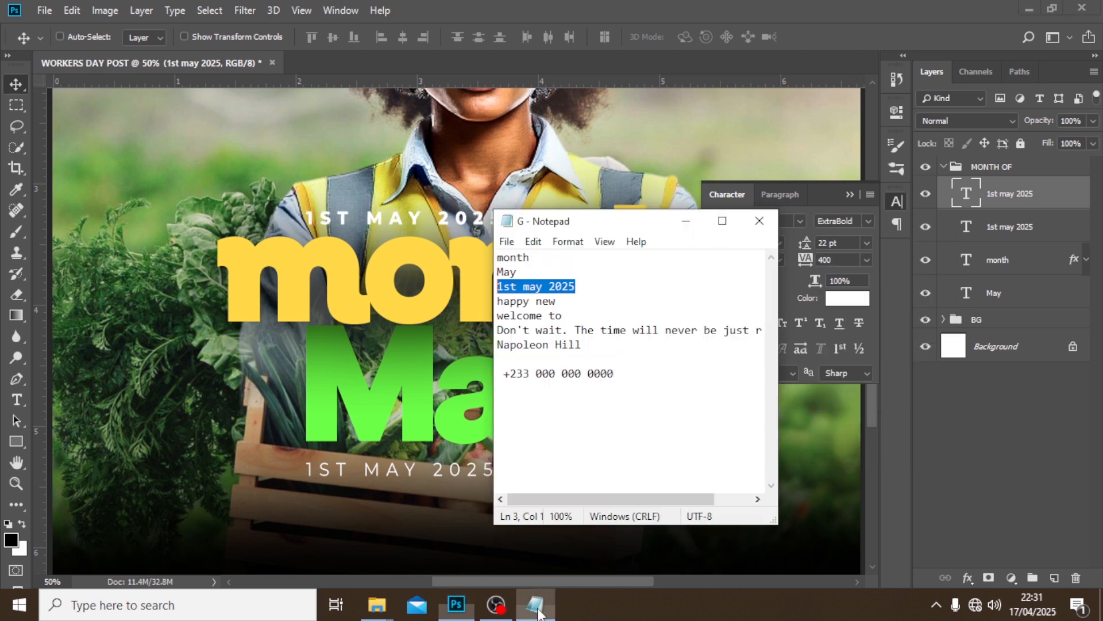
click(557, 297)
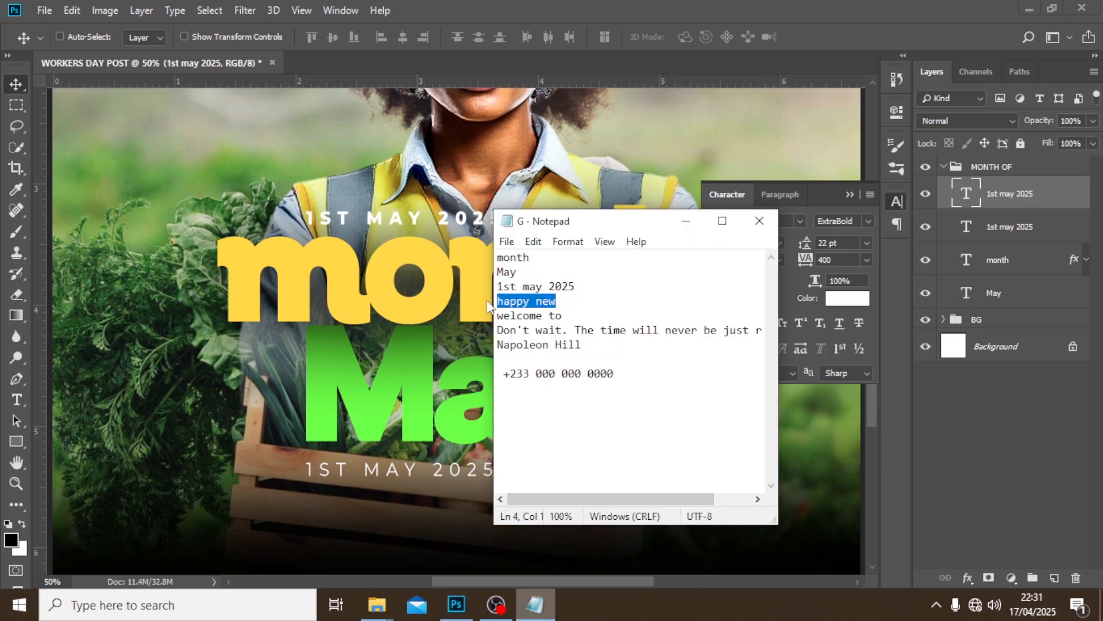
click(776, 8)
double_click(966, 194)
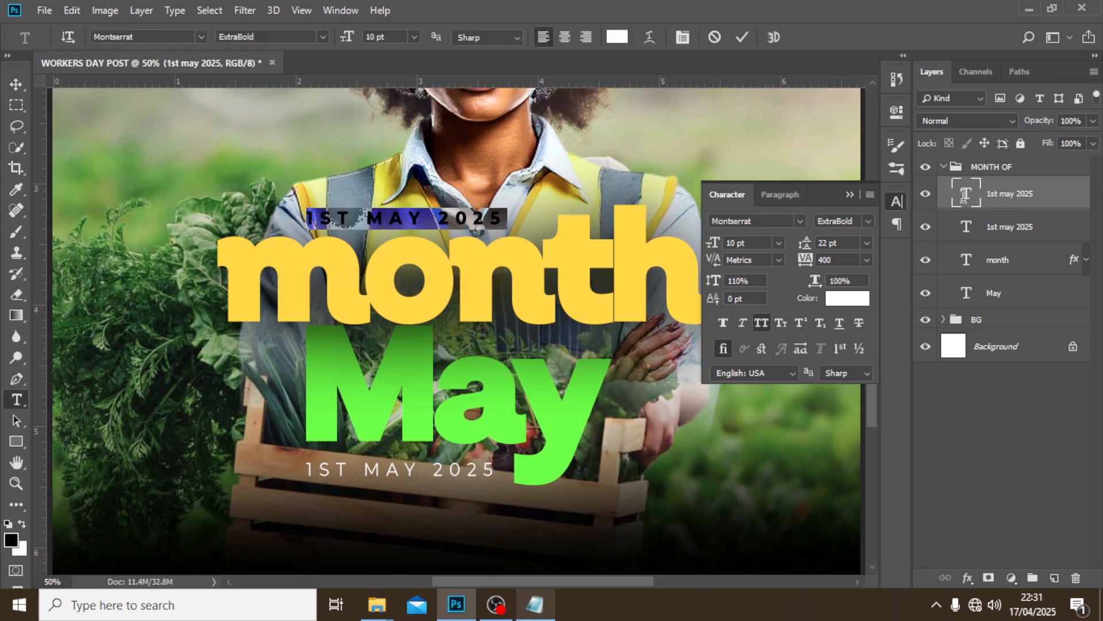
text(happy new)
key(ctrl+Return)
key(v)
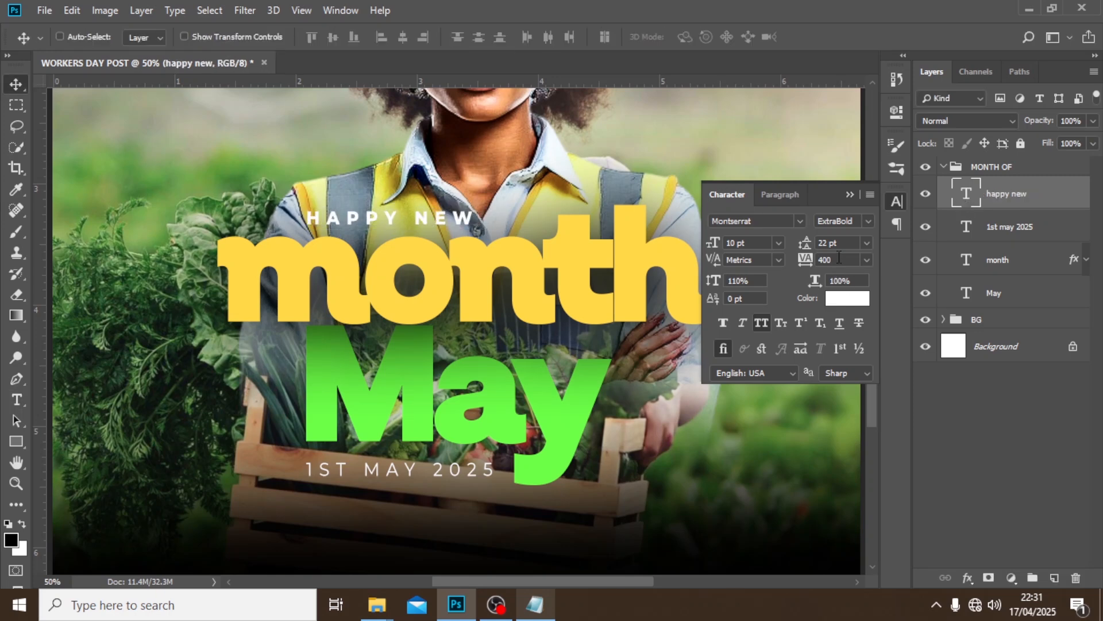
Step: Set the tracking of the "happy new" text to -65
click(838, 258)
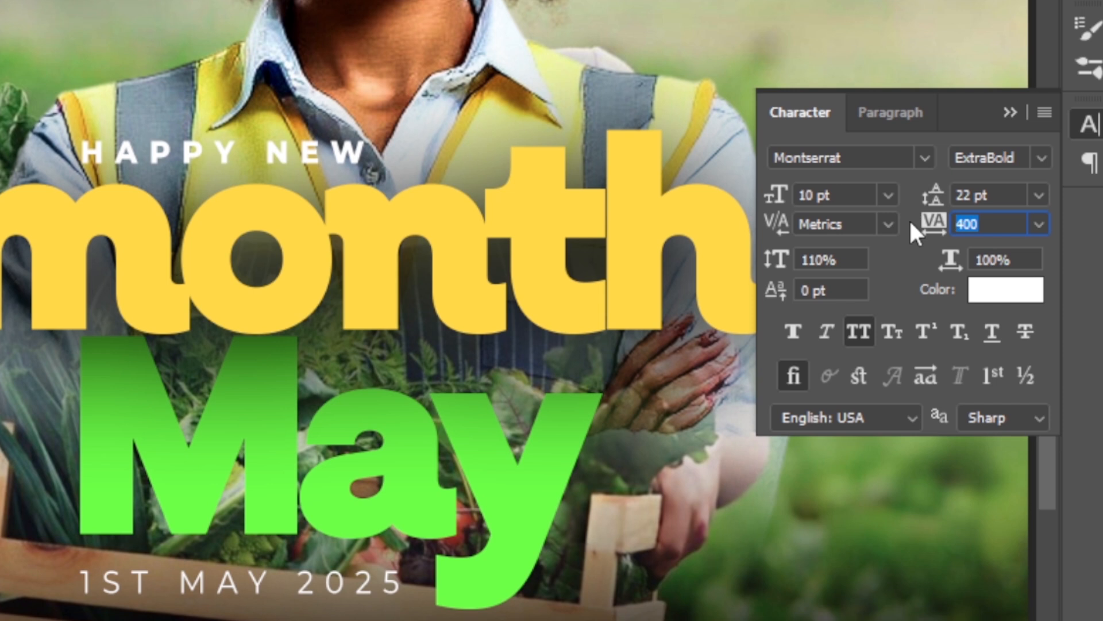
text(-65)
key(Return)
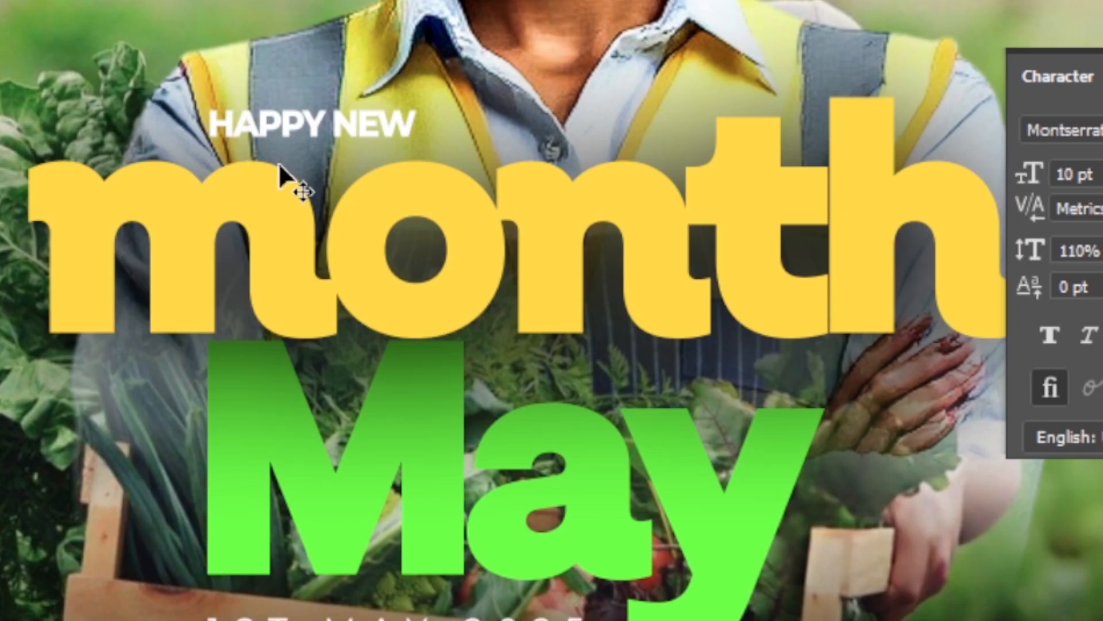
Step: Show the guides, fine-tune the position of "happy new" above "month" in line with "May", and hide the guides again
key(ctrl+semicolon)
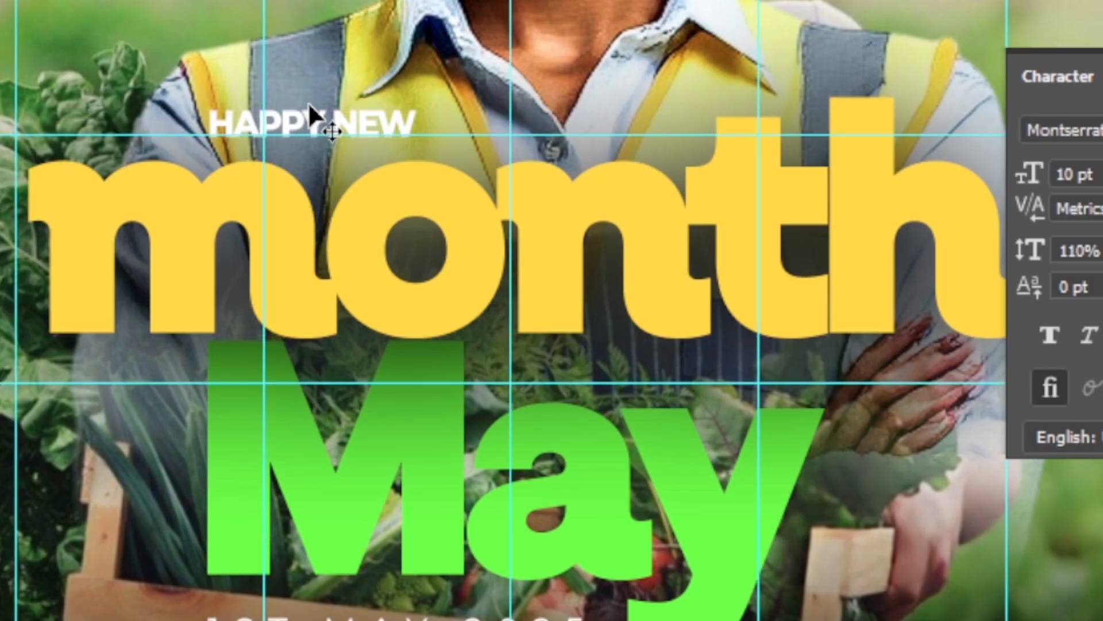
mouse_move(310, 106)
mouse_down()
mouse_move(345, 106)
mouse_move(312, 106)
mouse_up()
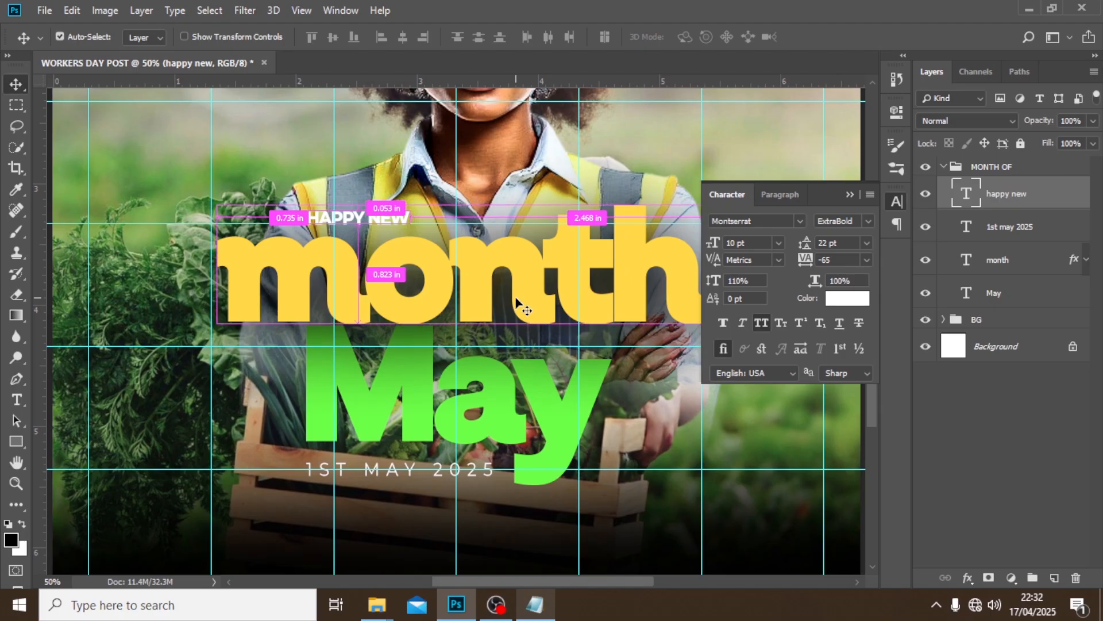
key(ctrl+semicolon)
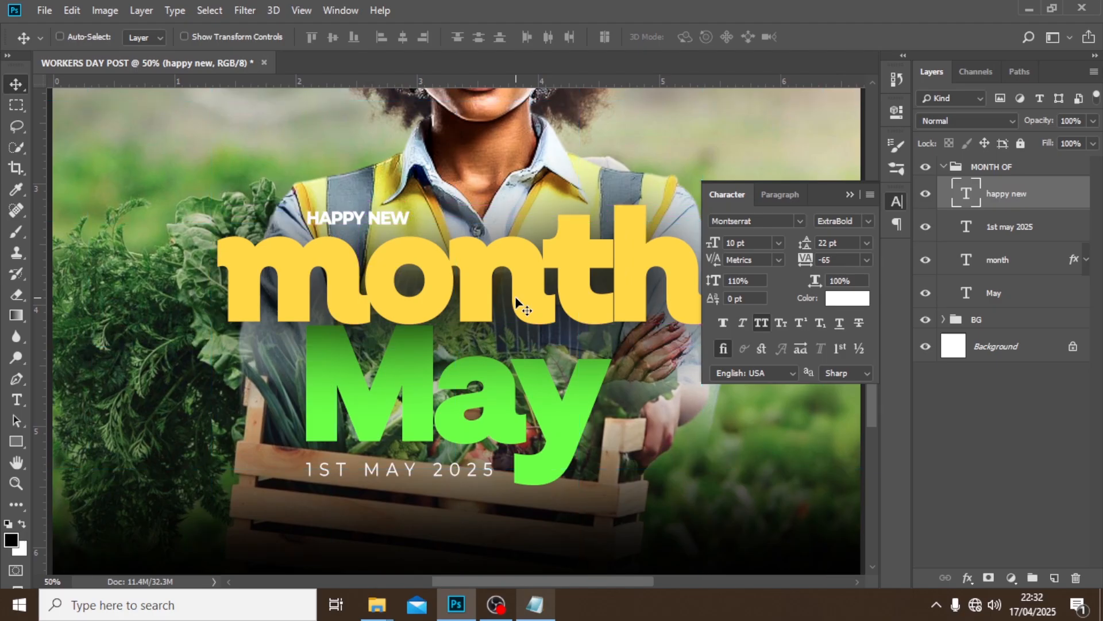
Step: Nudge the "happy new" text down so it sits closer above "month"
key(Down)
key(Down)
key(Down)
key(Down)
key(Down)
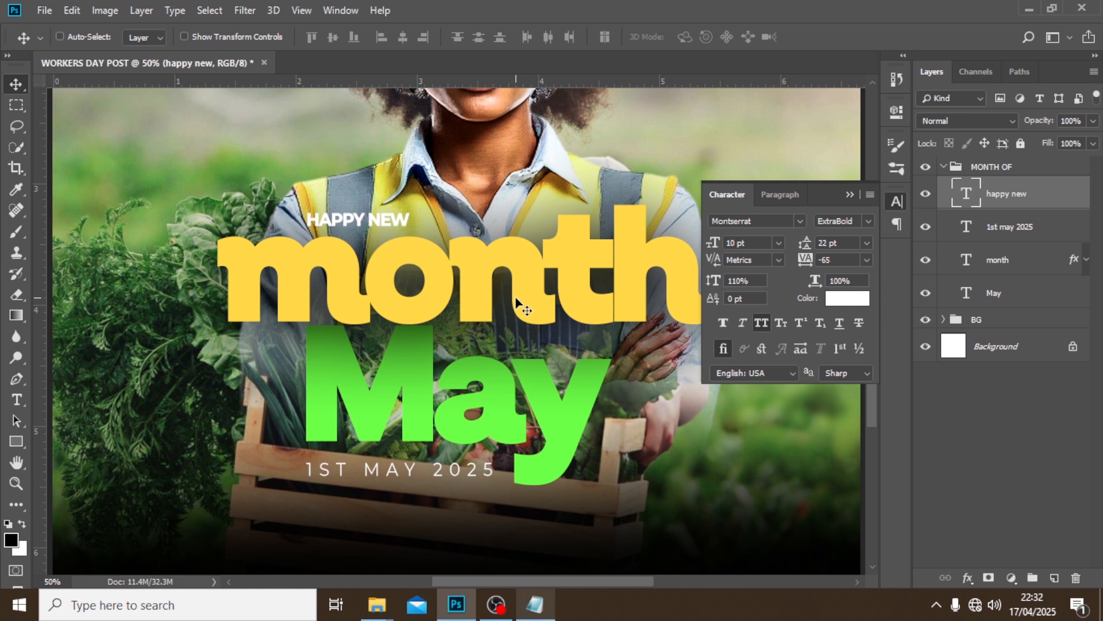
key(Down)
key(Down)
key(Down)
key(Down)
key(Down)
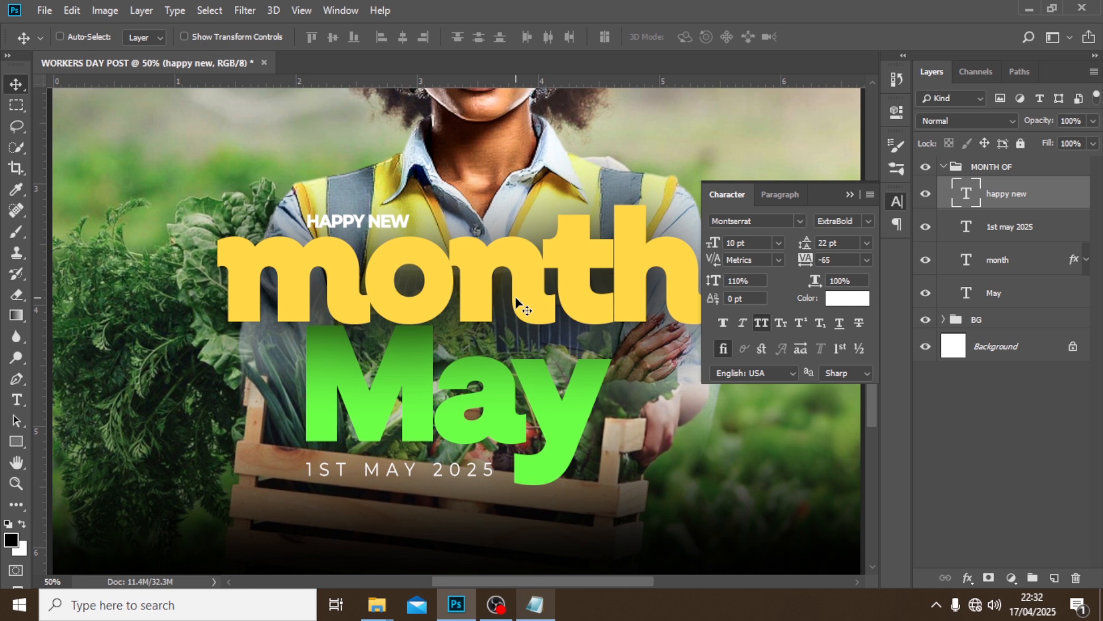
key(Up)
key(Up)
key(Up)
Step: Set the font size of the "happy new" text to 12 pt
key(ctrl+0)
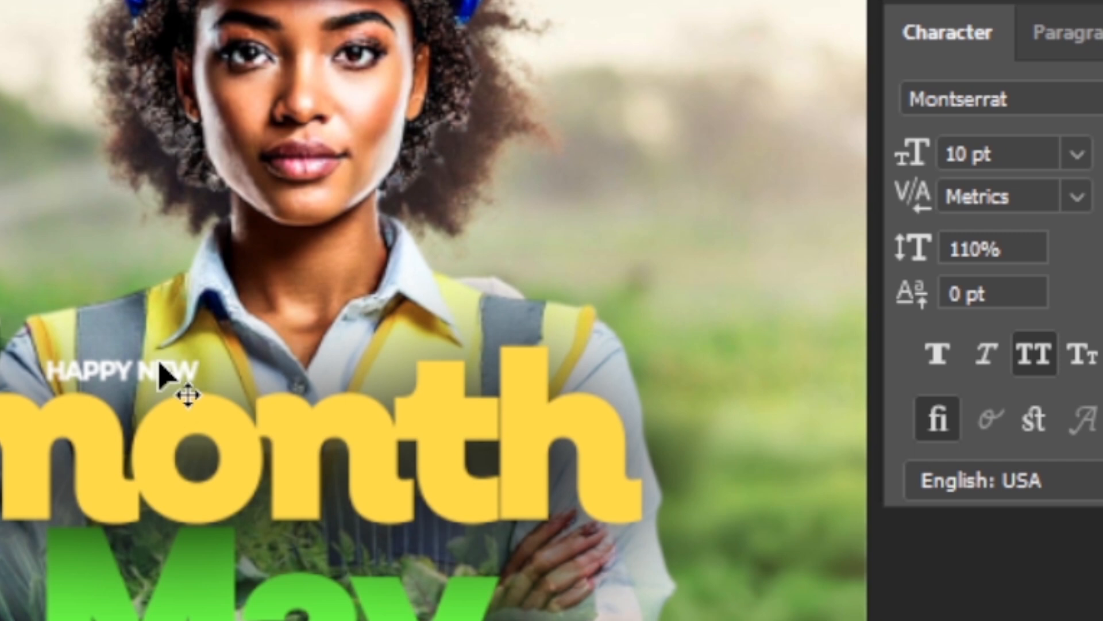
drag(1012, 152, 849, 154)
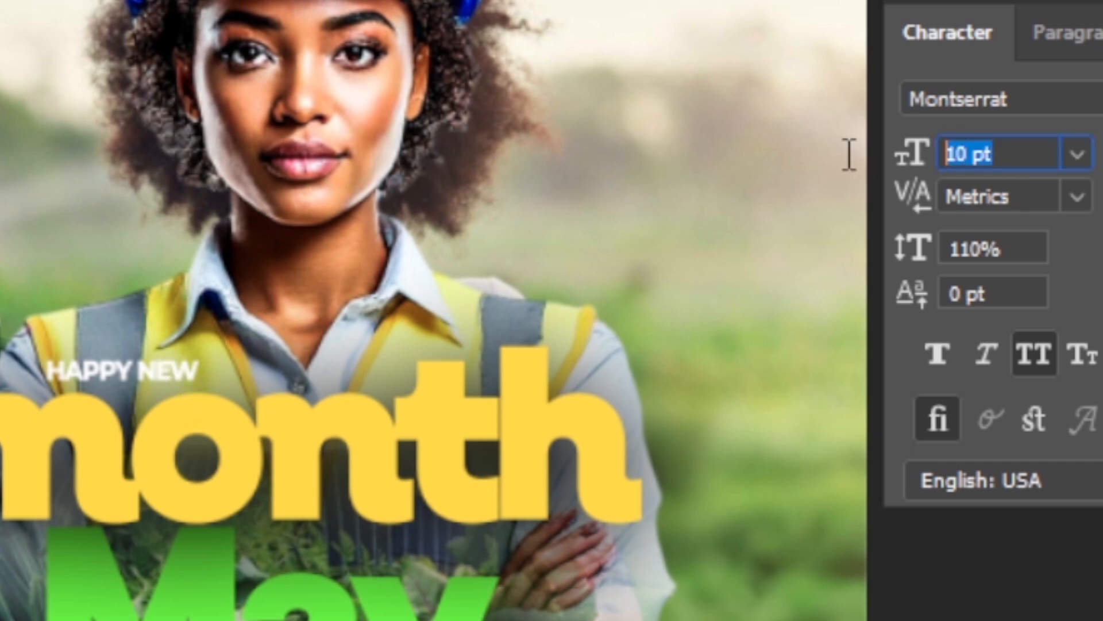
text(12)
key(Return)
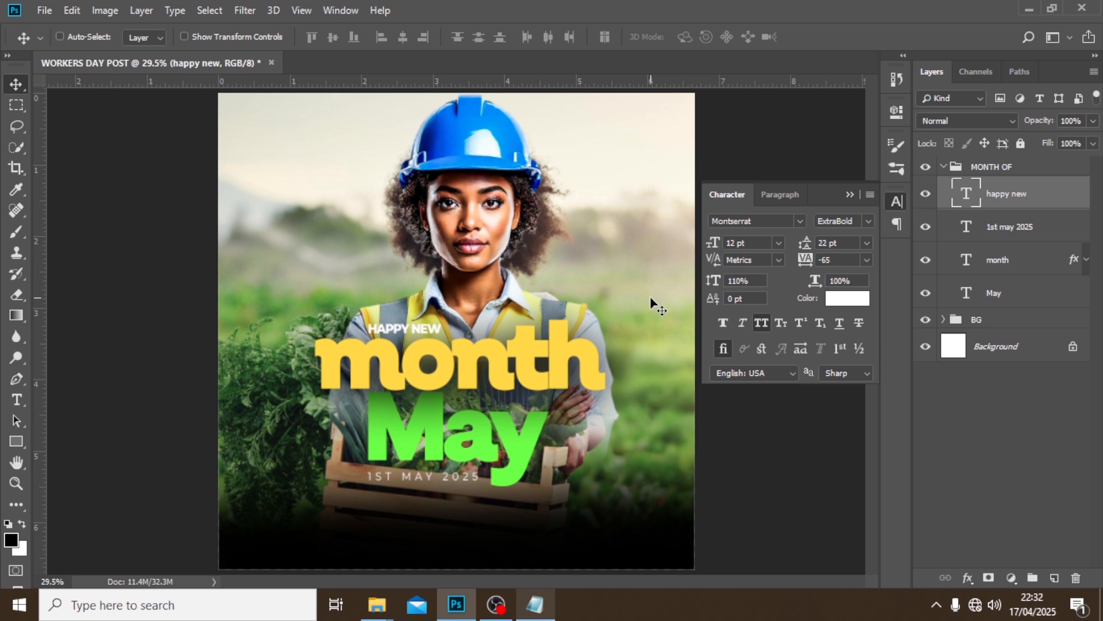
Step: Duplicate the "happy new" text, move the copy down over "May", and turn off its All Caps formatting
key(ctrl+j)
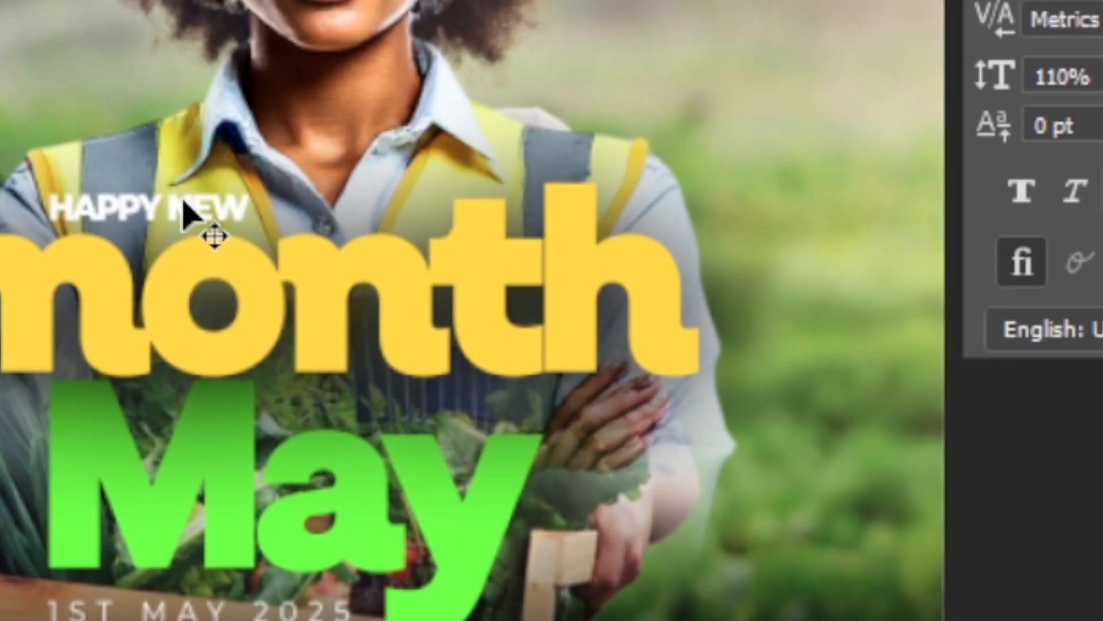
drag(426, 338, 466, 414)
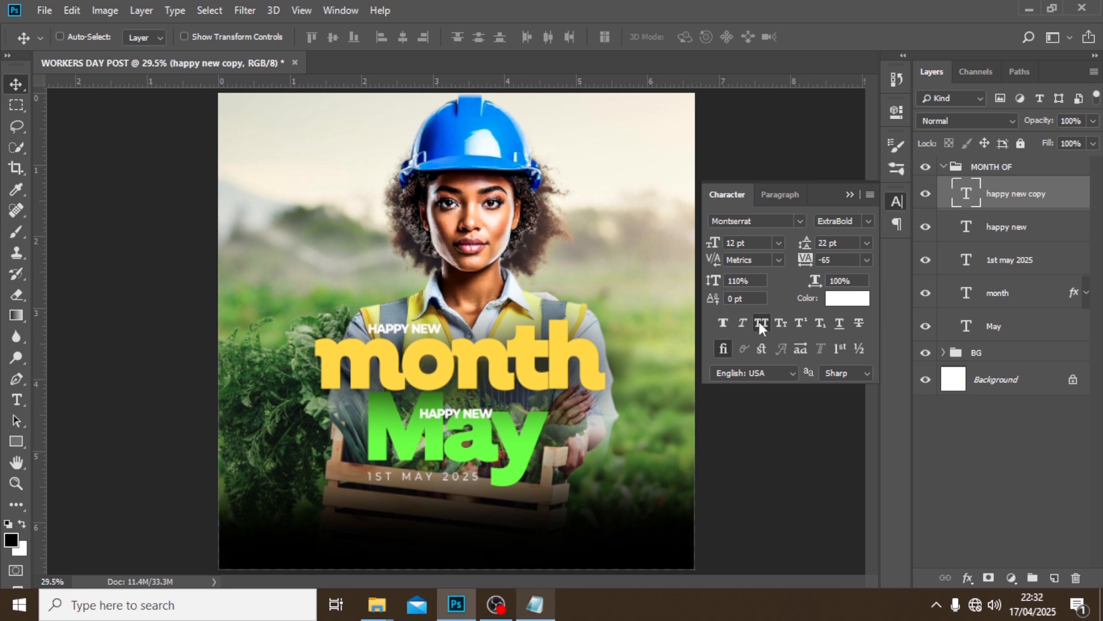
click(759, 321)
Step: Replace the text of the copy over "May" with "welcome to" copied from the Notepad file
click(534, 603)
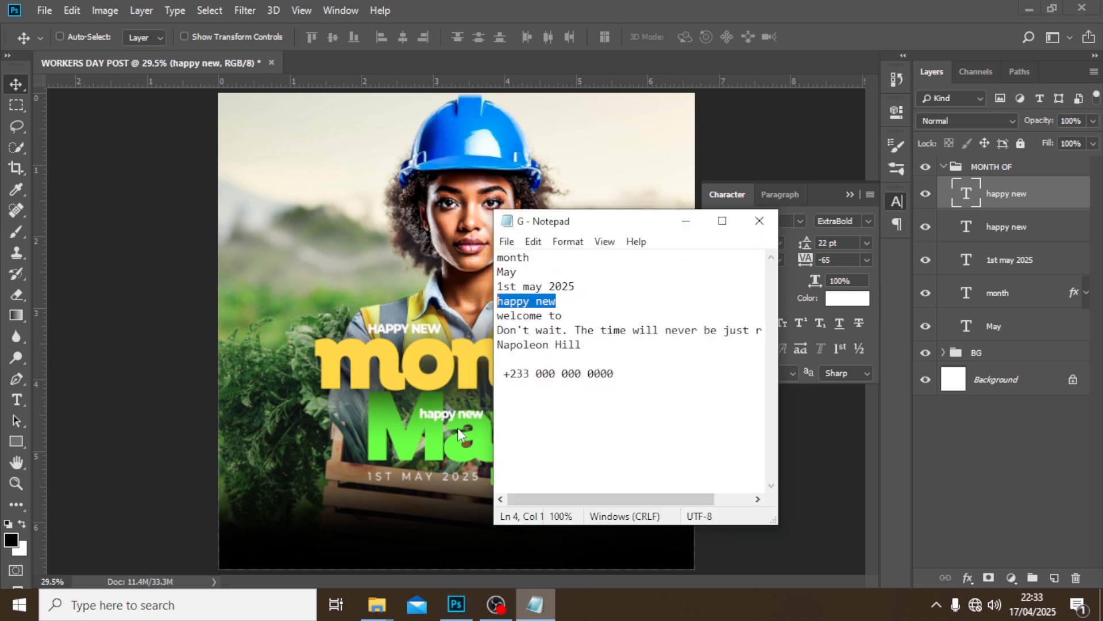
key(Down)
key(End)
key(shift+Home)
key(ctrl+c)
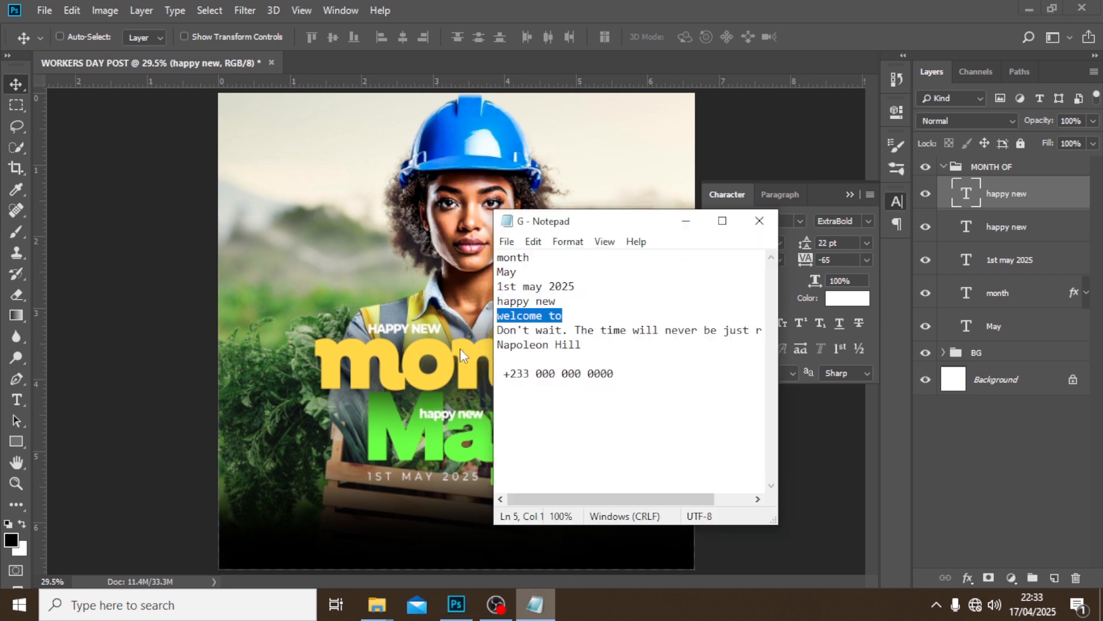
click(719, 9)
double_click(968, 195)
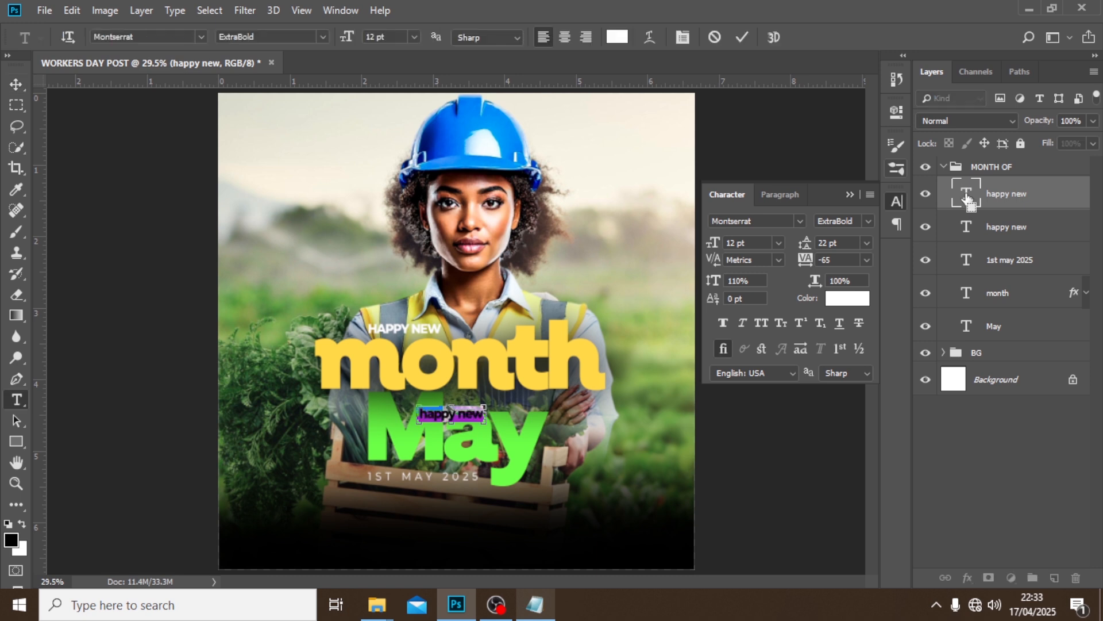
key(ctrl+v)
key(ctrl+Return)
key(v)
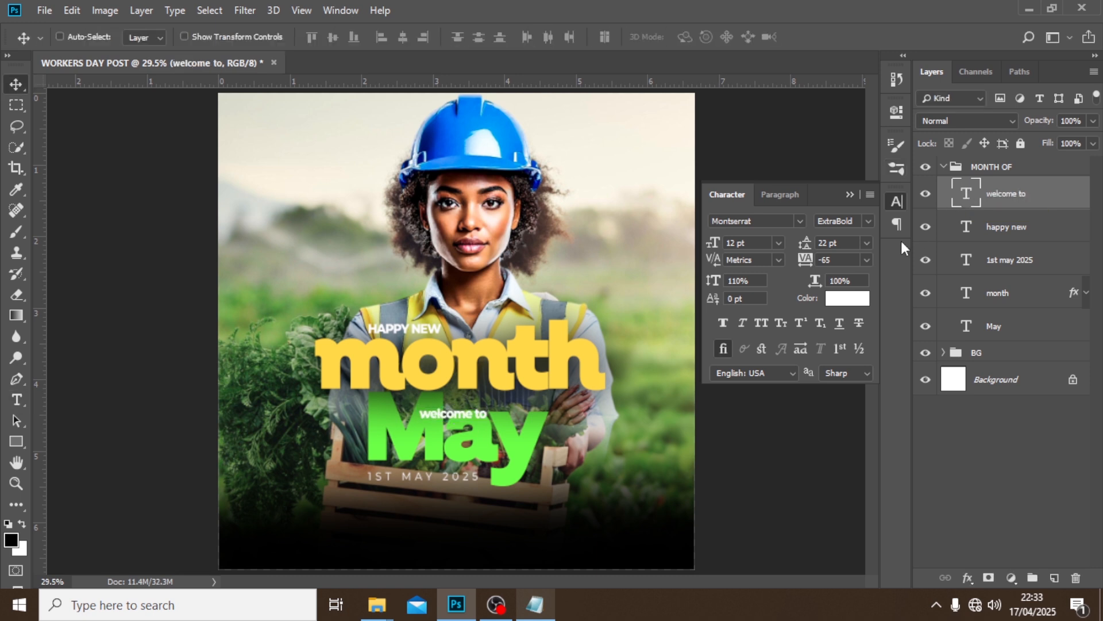
Step: Change the "welcome to" text to the Autografia PERSONAL USE ONLY font at 33 pt
click(800, 222)
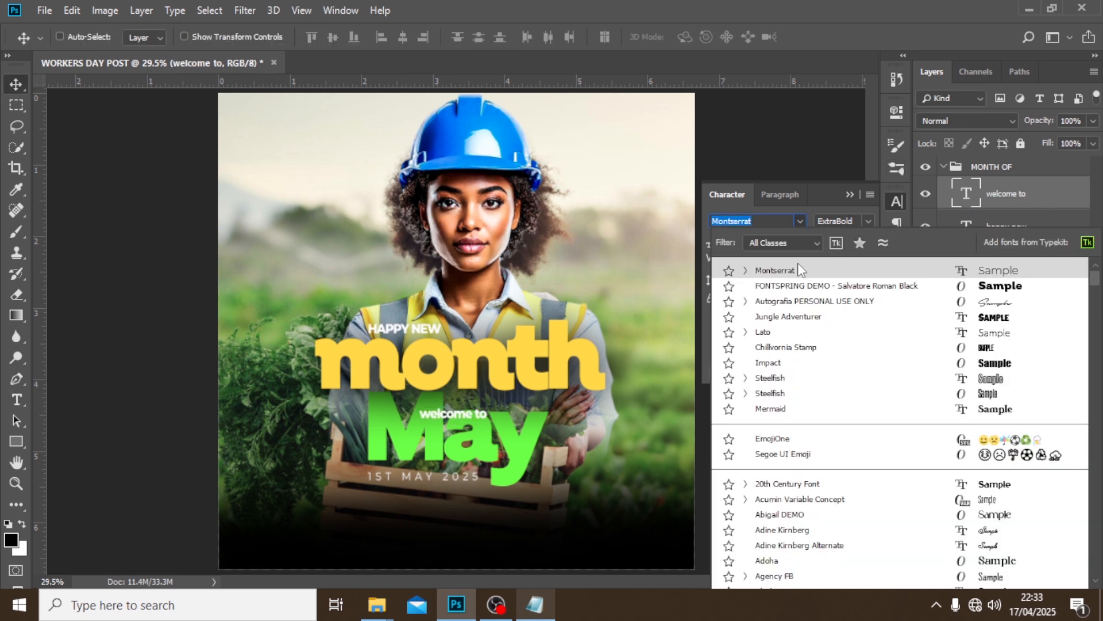
click(796, 302)
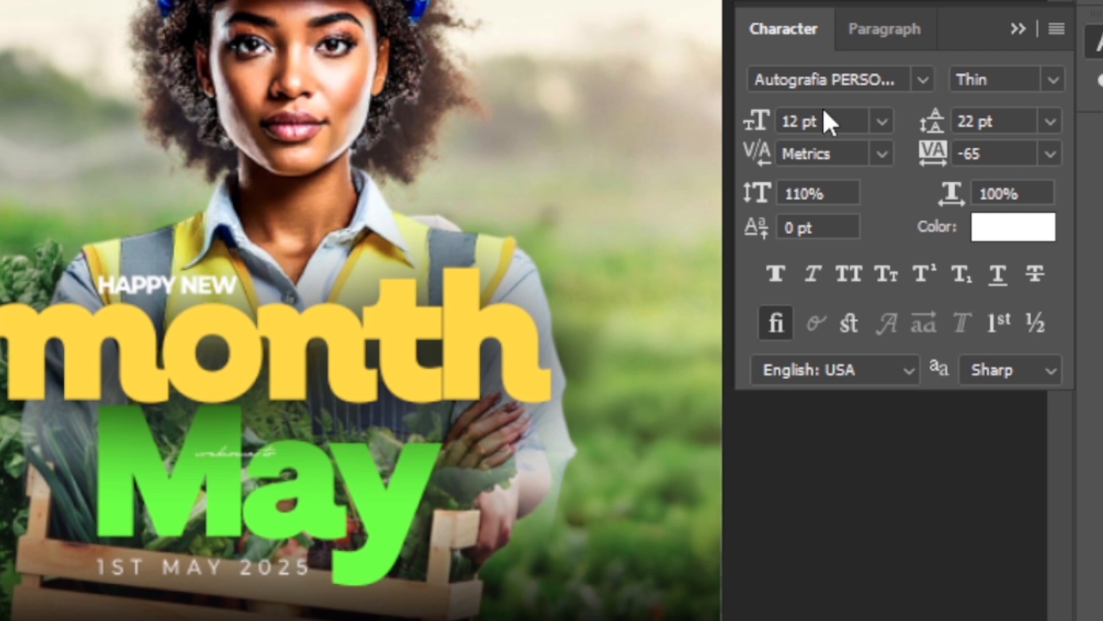
drag(849, 121, 706, 120)
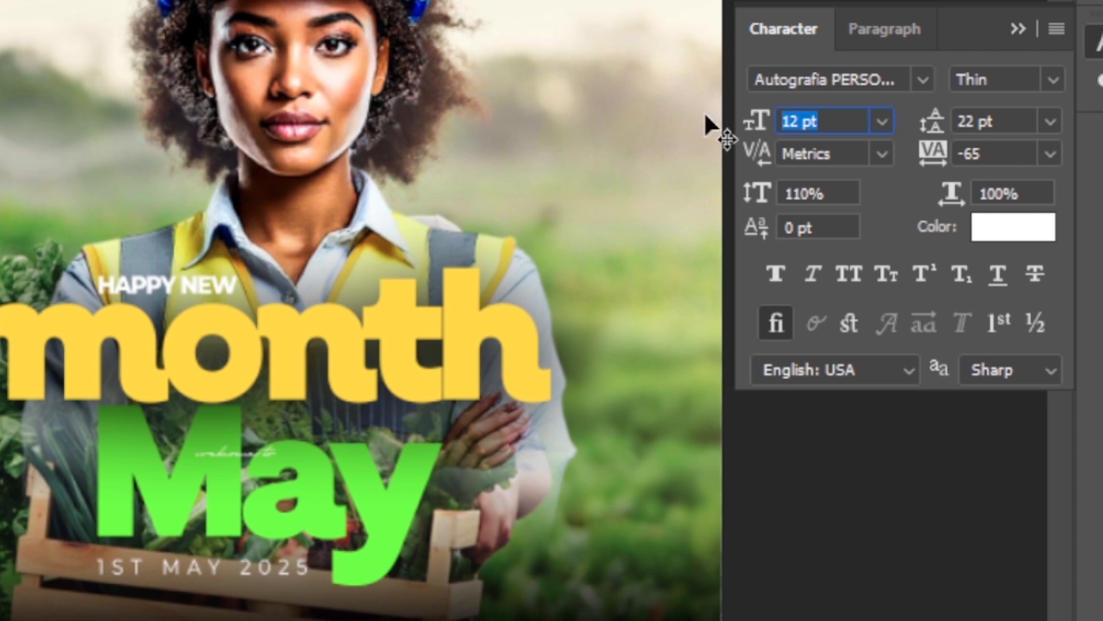
text(33)
key(Return)
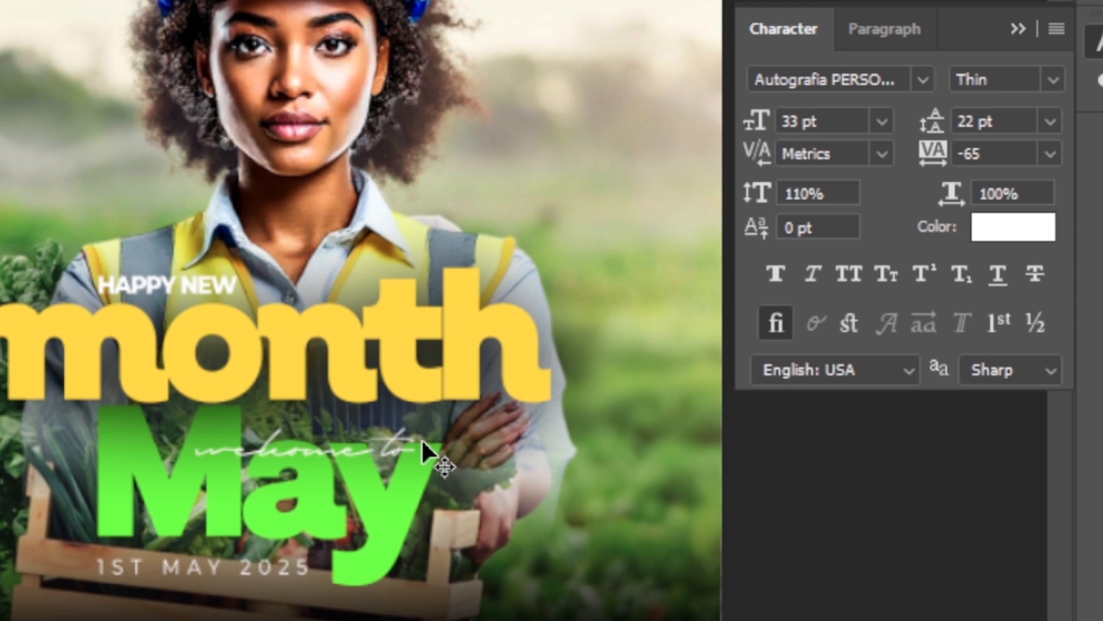
Step: With Free Transform, shift the "welcome to" text left until it is centred on the vertical middle guide
key(ctrl+t)
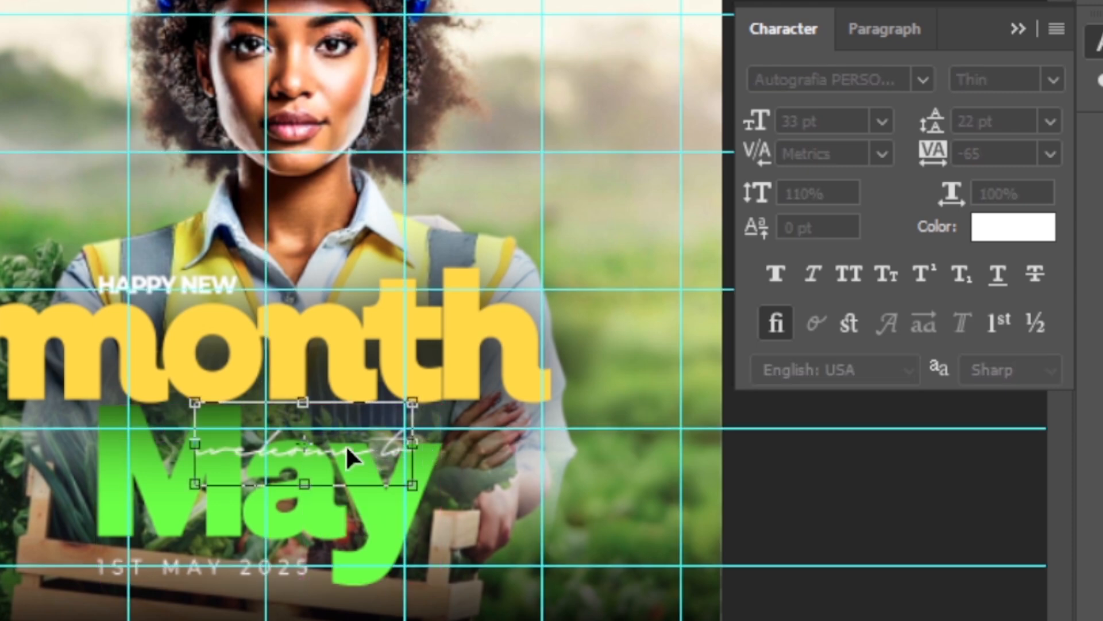
key(shift+Left)
key(shift+Left)
key(shift+Left)
key(shift+Left)
key(shift+Left)
key(shift+Left)
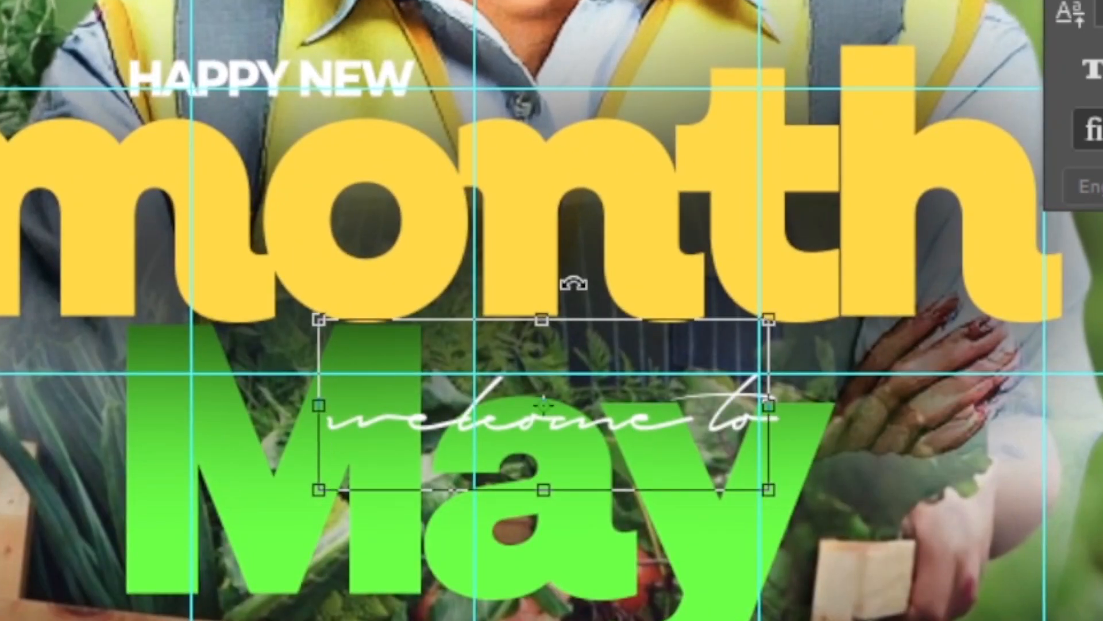
key(shift+Left)
key(shift+Left)
key(shift+Left)
key(shift+Left)
key(shift+Left)
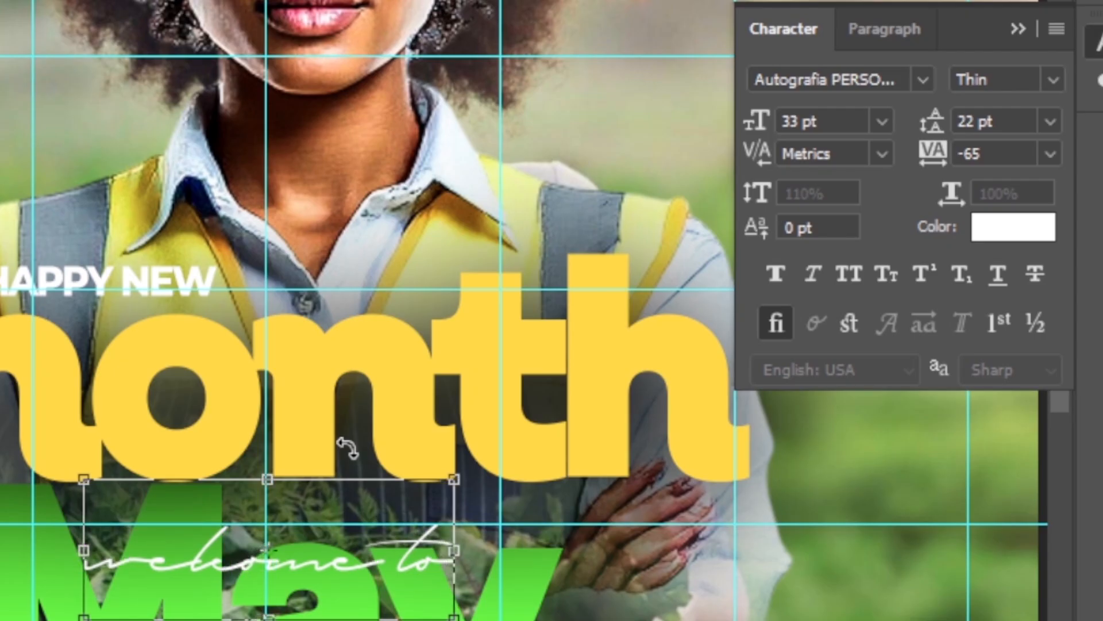
key(Return)
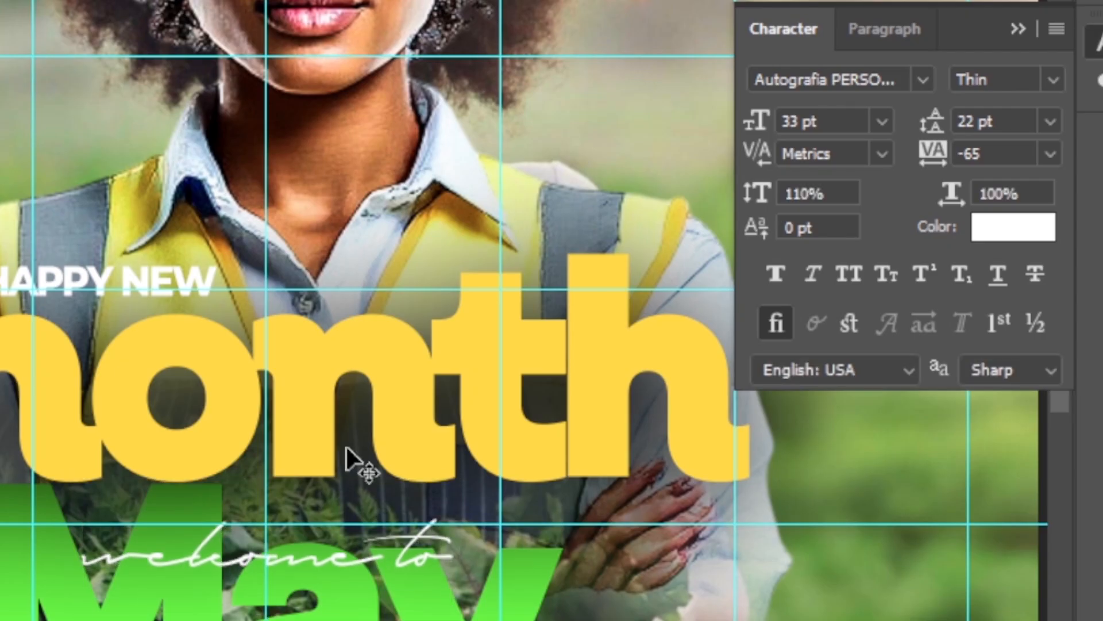
Step: Hide the guides and nudge "welcome to" upward so it sits just below "month" across the upper part of "May"
key(Up)
key(ctrl+semicolon)
key(Up)
key(Up)
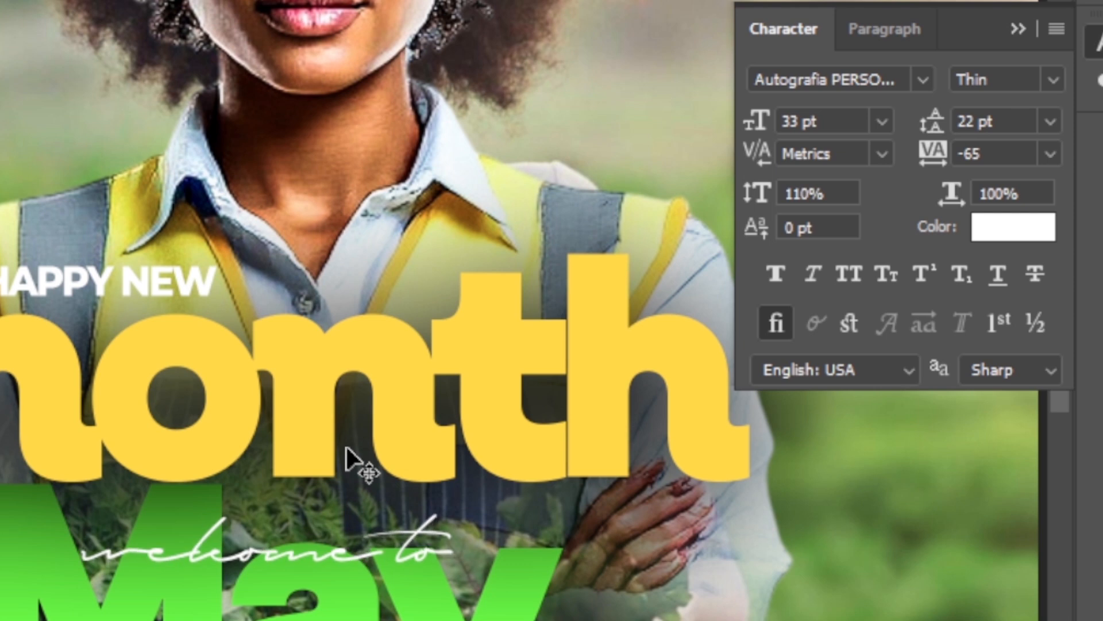
key(Up)
key(Up)
key(Up)
key(Up)
key(Up)
key(Up)
key(Up)
key(Up)
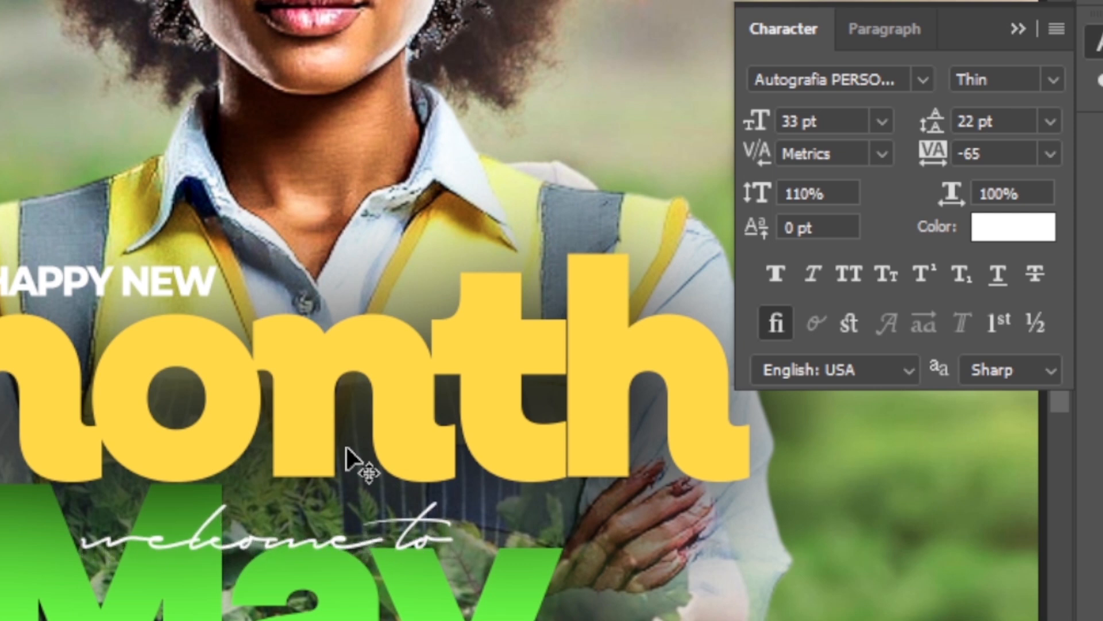
key(Up)
key(Up)
key(Up)
key(Up)
key(Up)
key(Up)
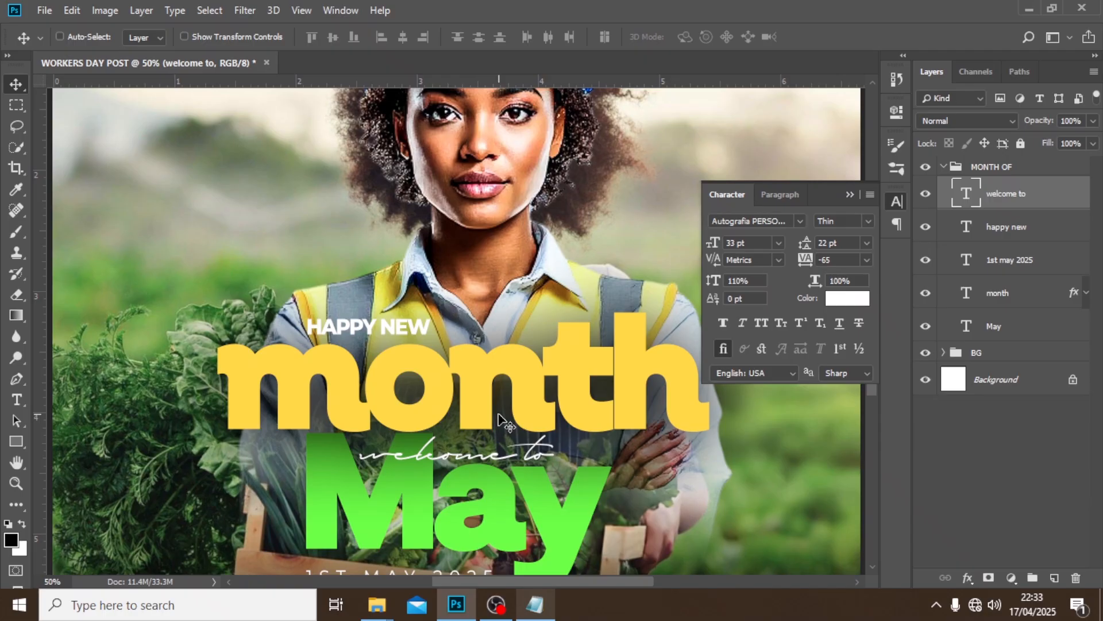
key(Up)
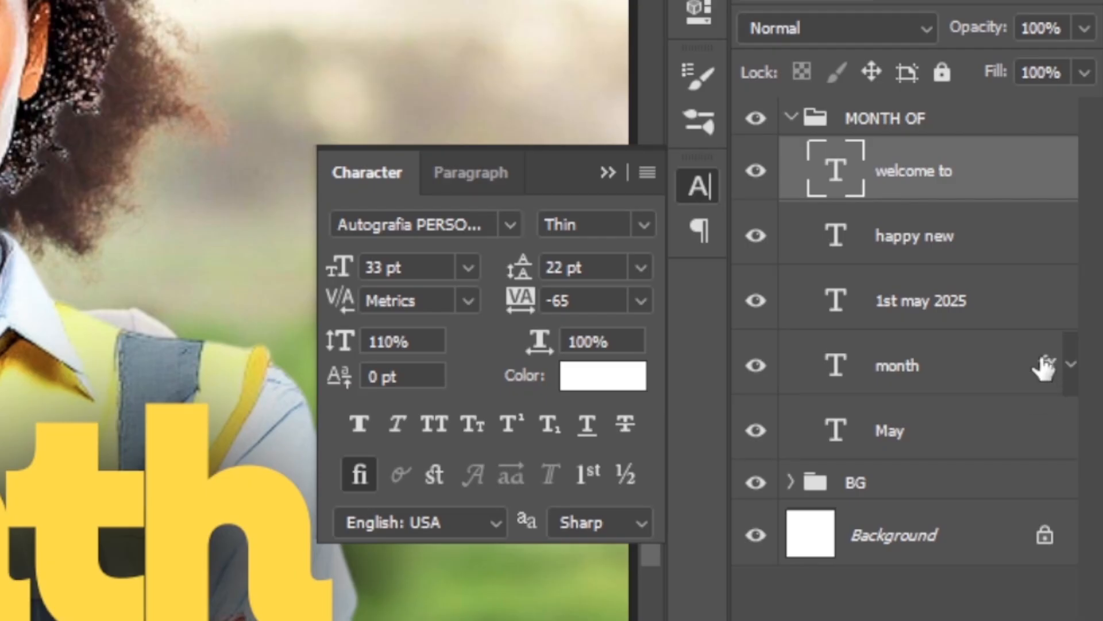
Step: Copy the drop shadow from "month" to "welcome to" and set its distance to 1 px and size to 114 px
drag(1046, 370, 1040, 193)
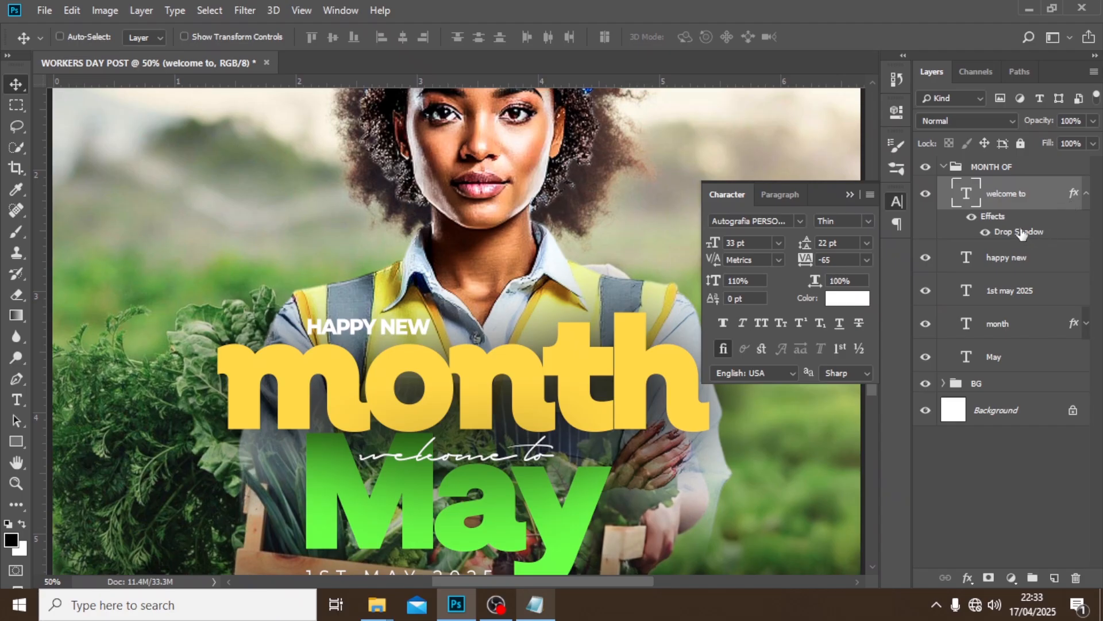
double_click(1021, 231)
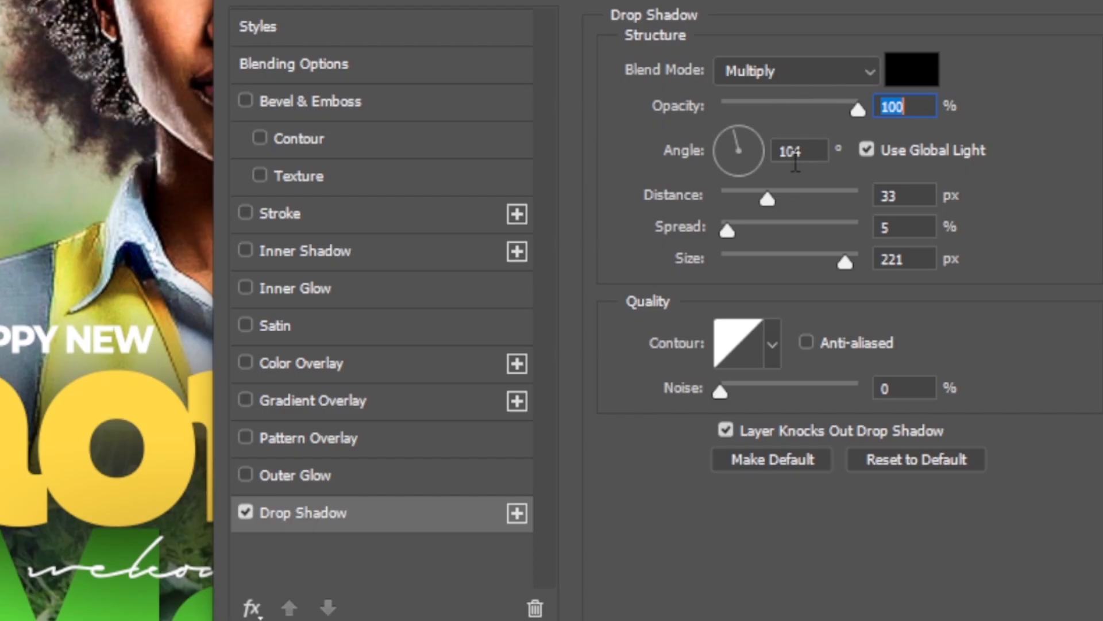
click(815, 153)
drag(815, 153, 736, 157)
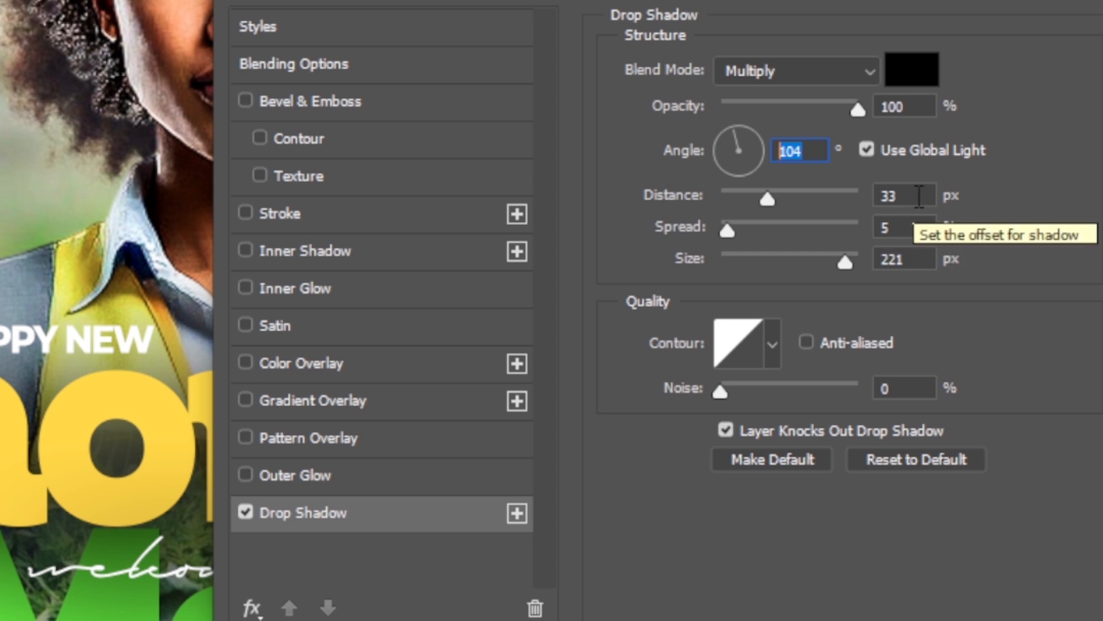
key(Tab)
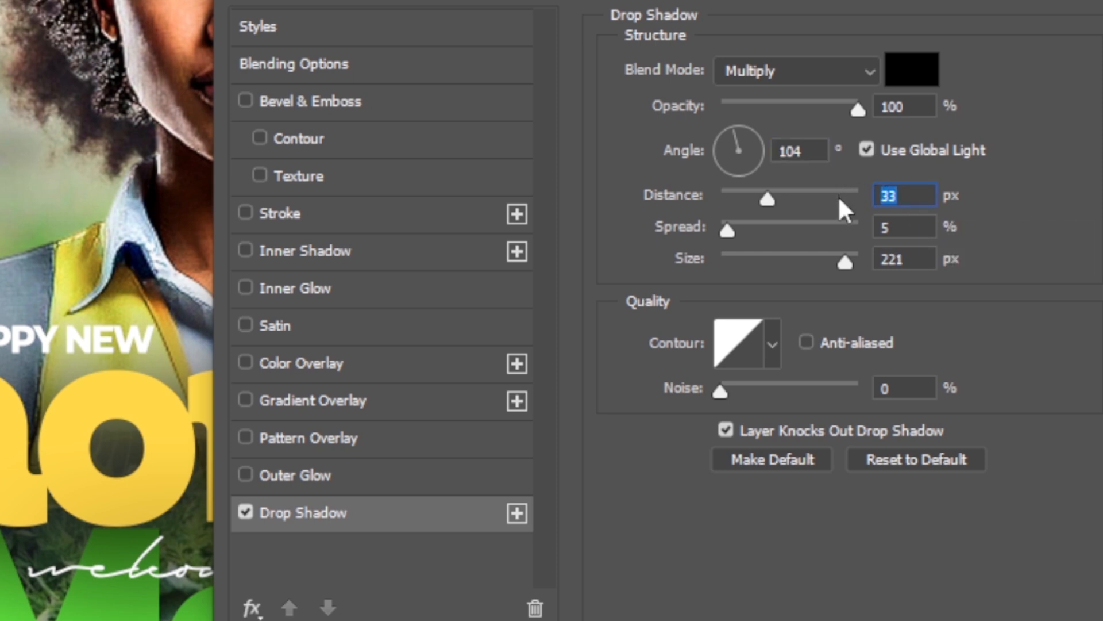
text(1)
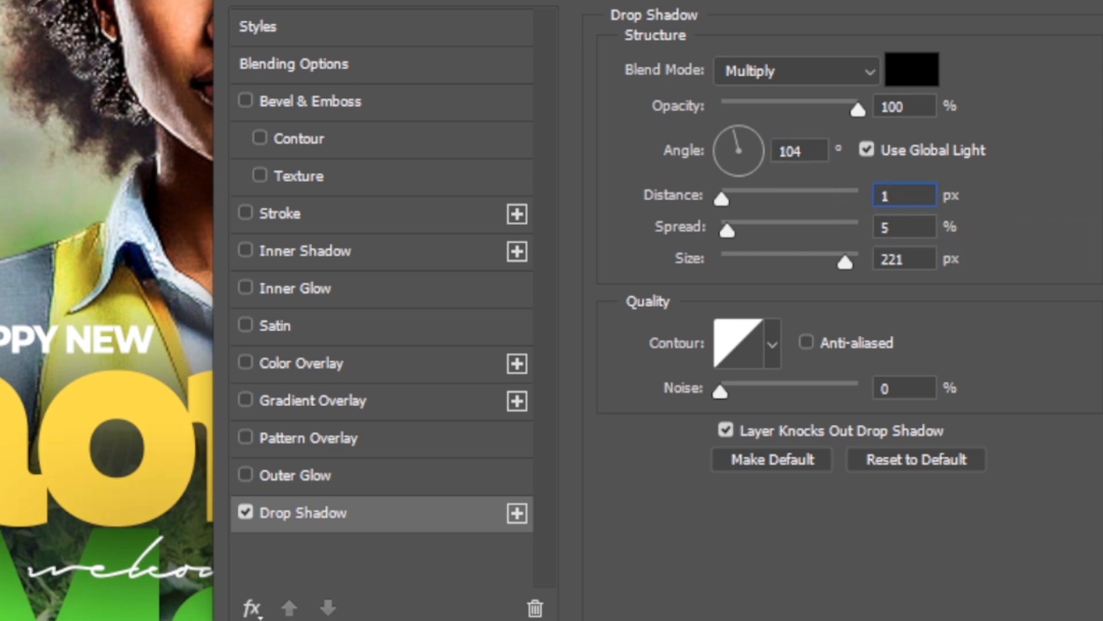
key(Tab)
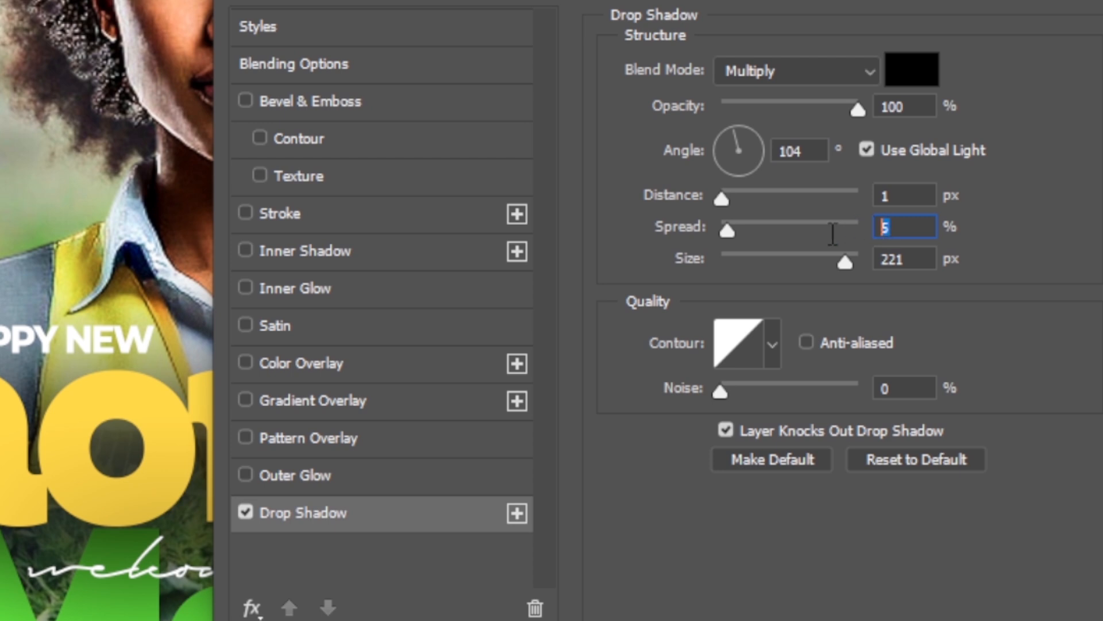
key(Tab)
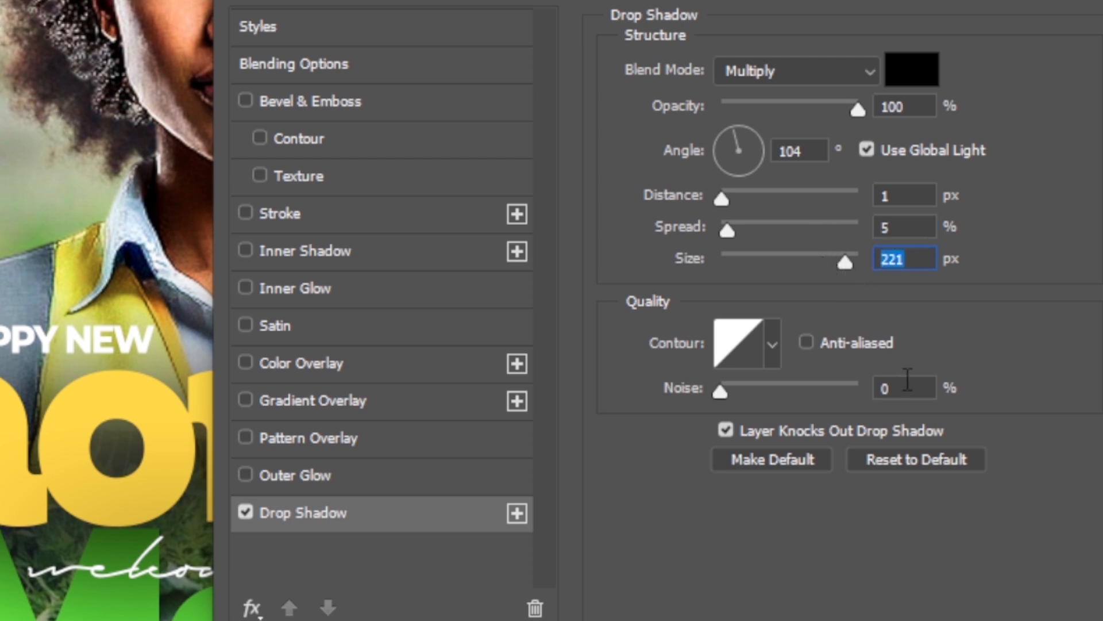
text(114)
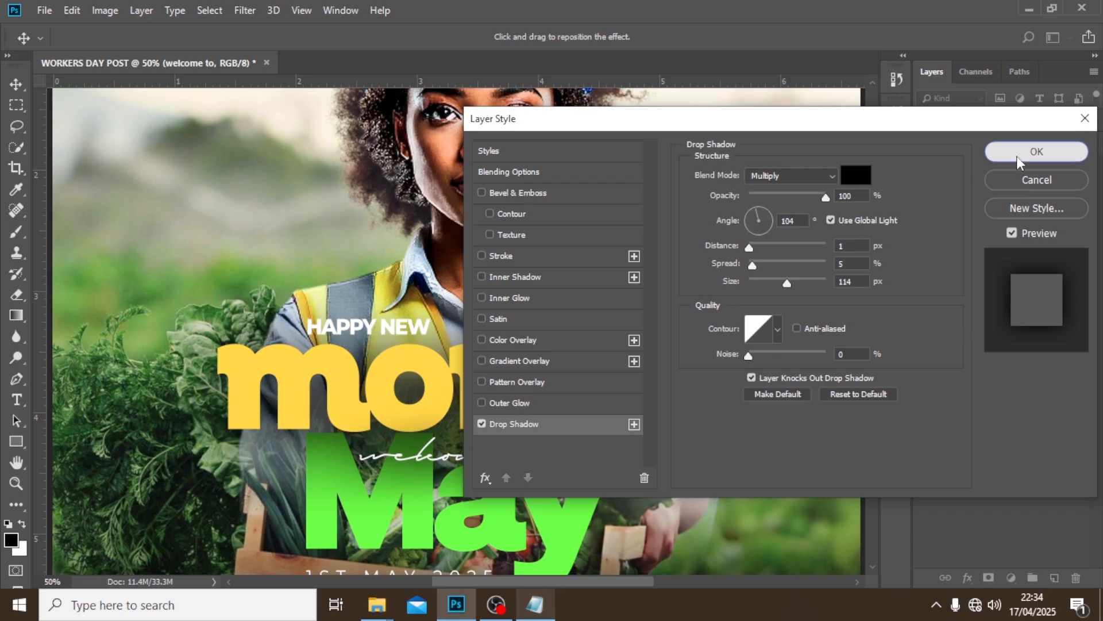
click(1016, 157)
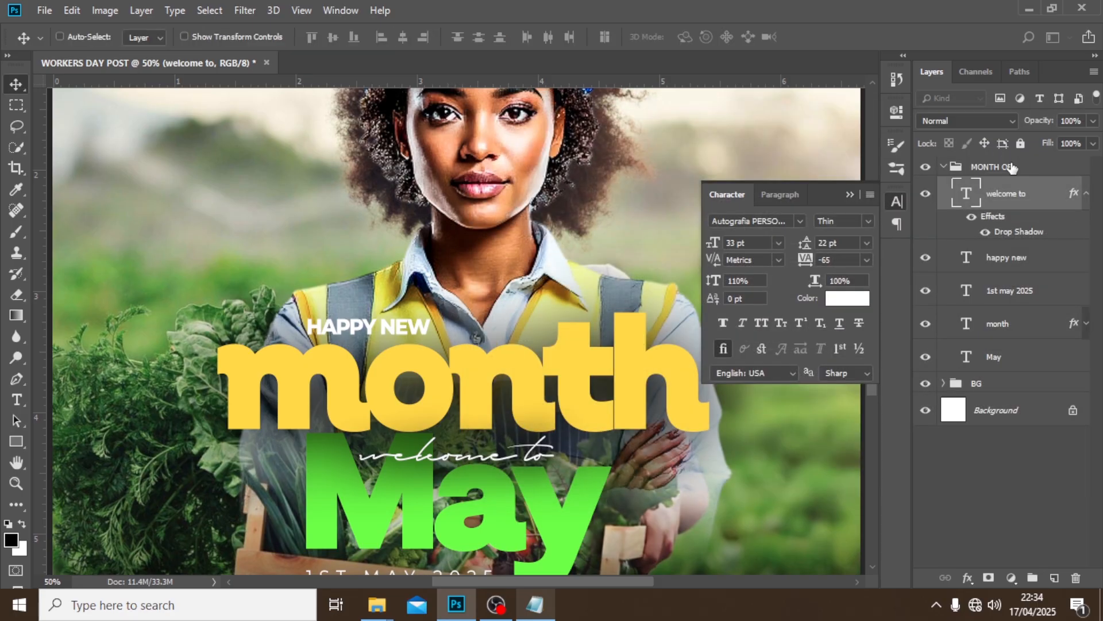
Step: Place the red 3D love-heart speech-bubble image from the FILES folder as an embedded layer above "welcome to" in the MONTH OF group
click(852, 193)
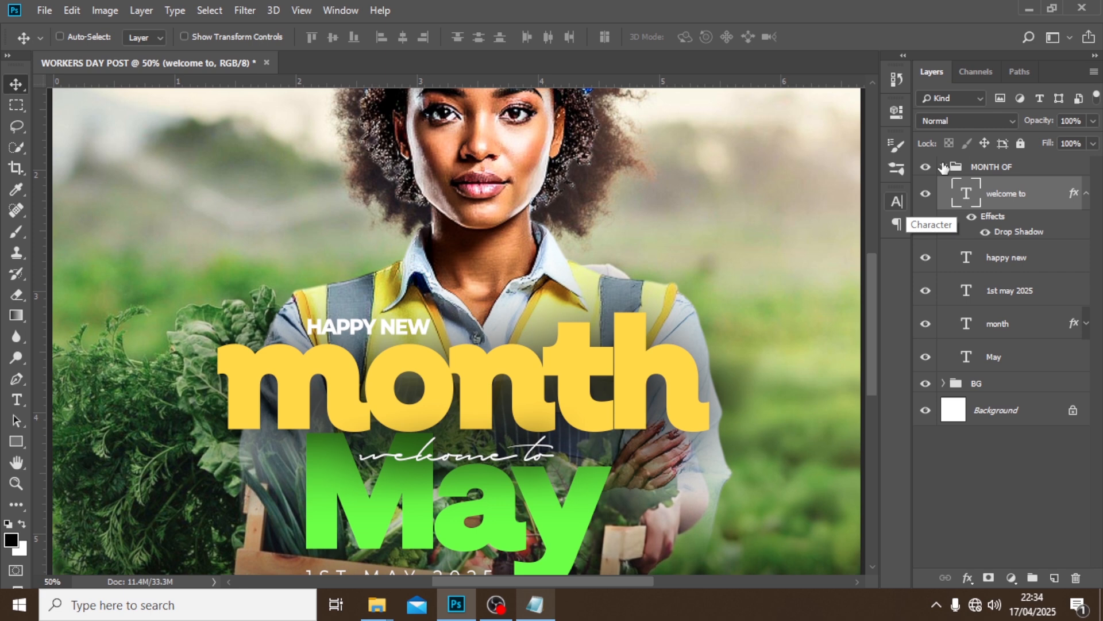
click(43, 10)
click(85, 300)
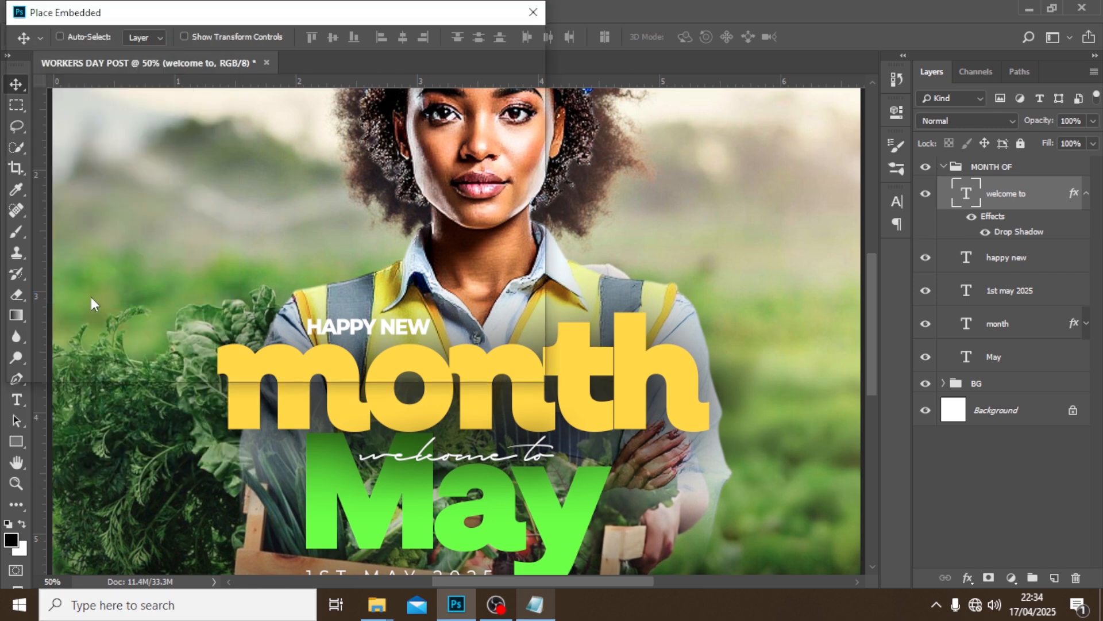
click(444, 233)
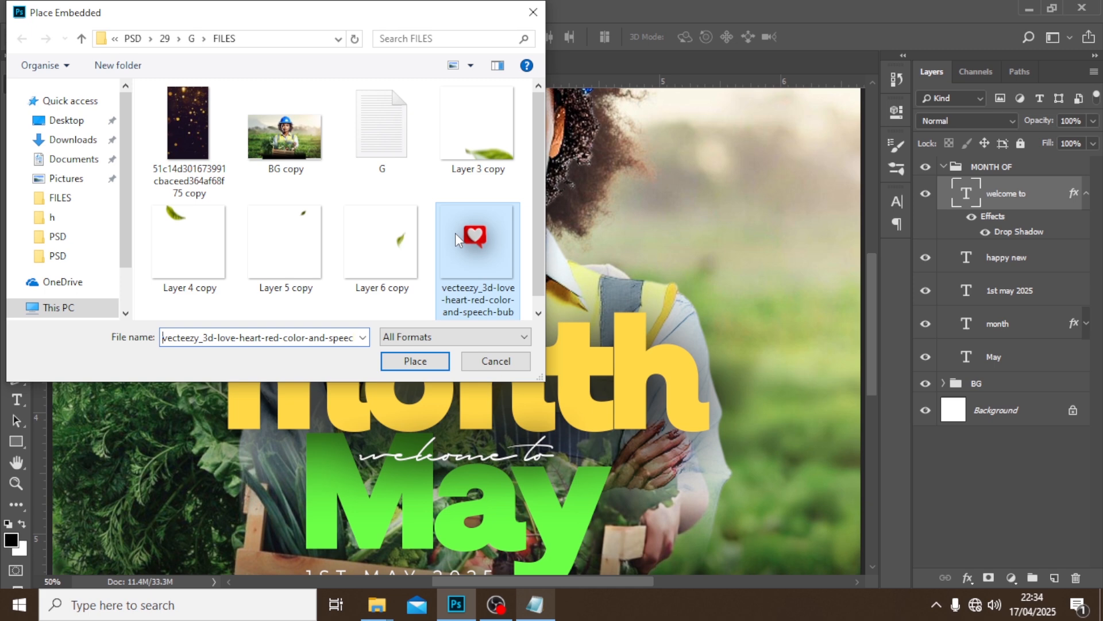
click(411, 362)
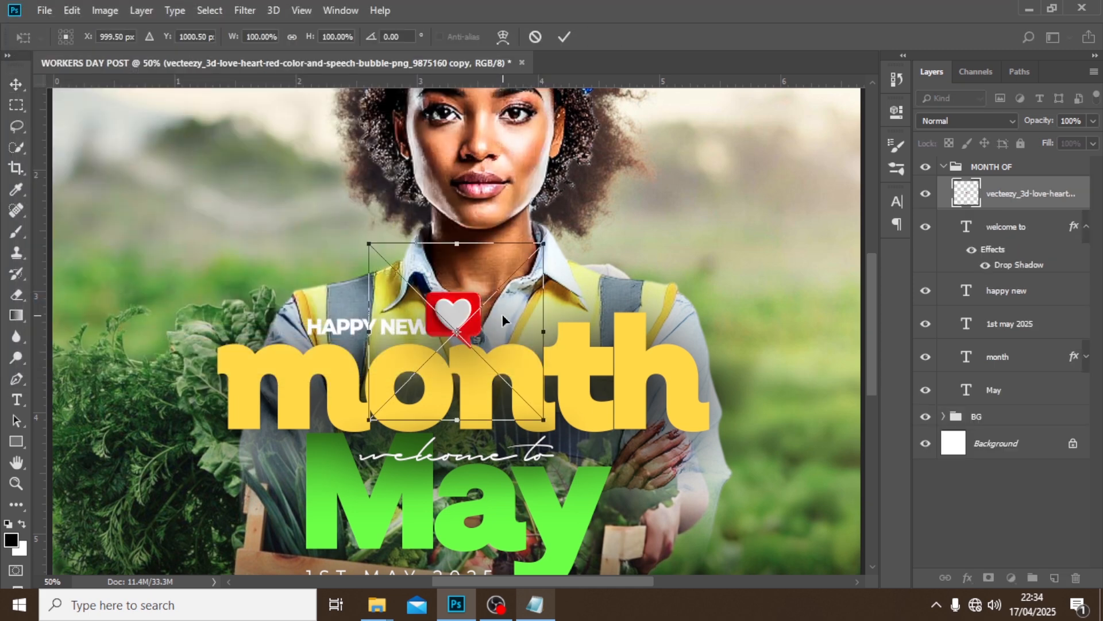
key(Return)
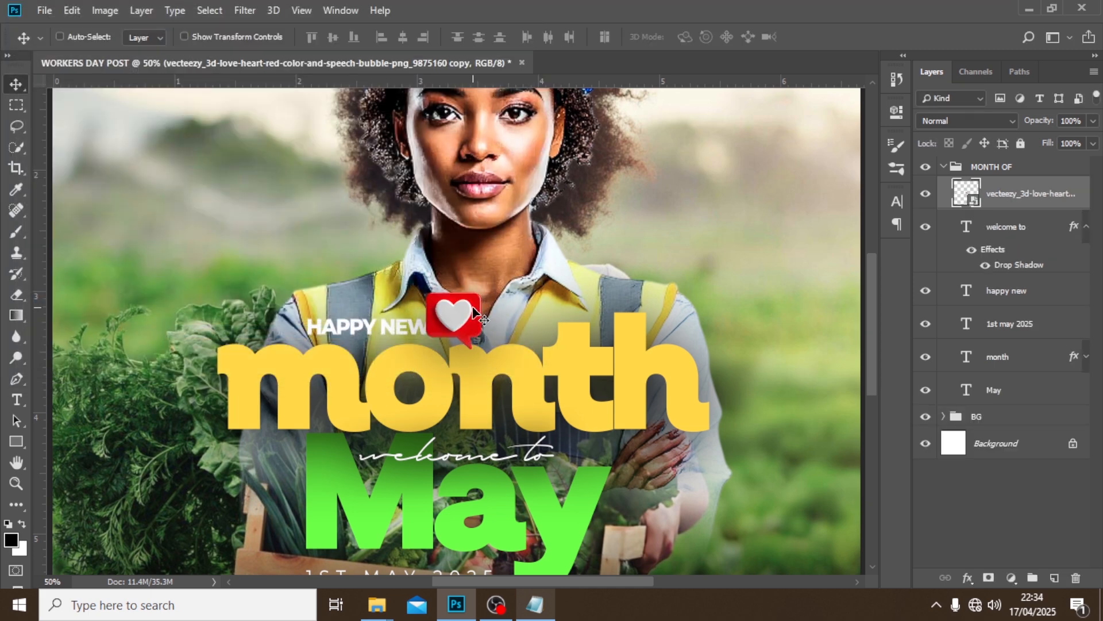
Step: Move the heart speech bubble into the centre of the "o" in "month" and nudge it so it sits evenly inside the letter
drag(474, 311, 425, 384)
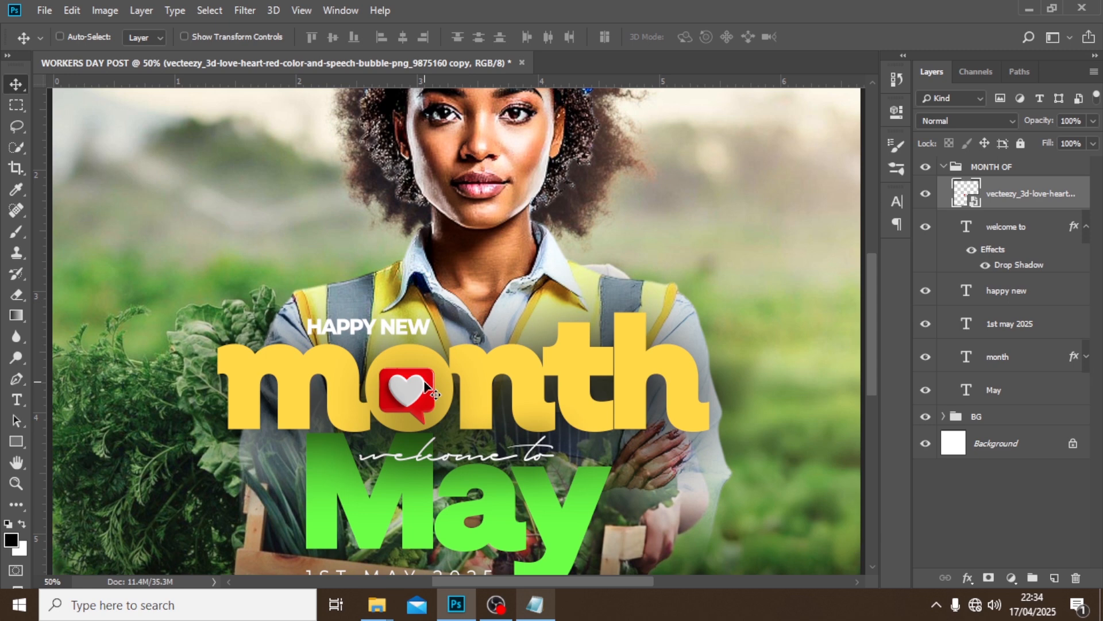
key(Up)
key(Up)
key(Up)
key(Up)
key(Up)
key(Up)
key(Up)
key(Up)
key(Up)
key(Up)
key(Up)
key(Up)
key(Right)
key(Right)
key(Right)
key(Right)
key(Right)
key(Right)
key(Right)
key(Right)
key(Right)
key(Right)
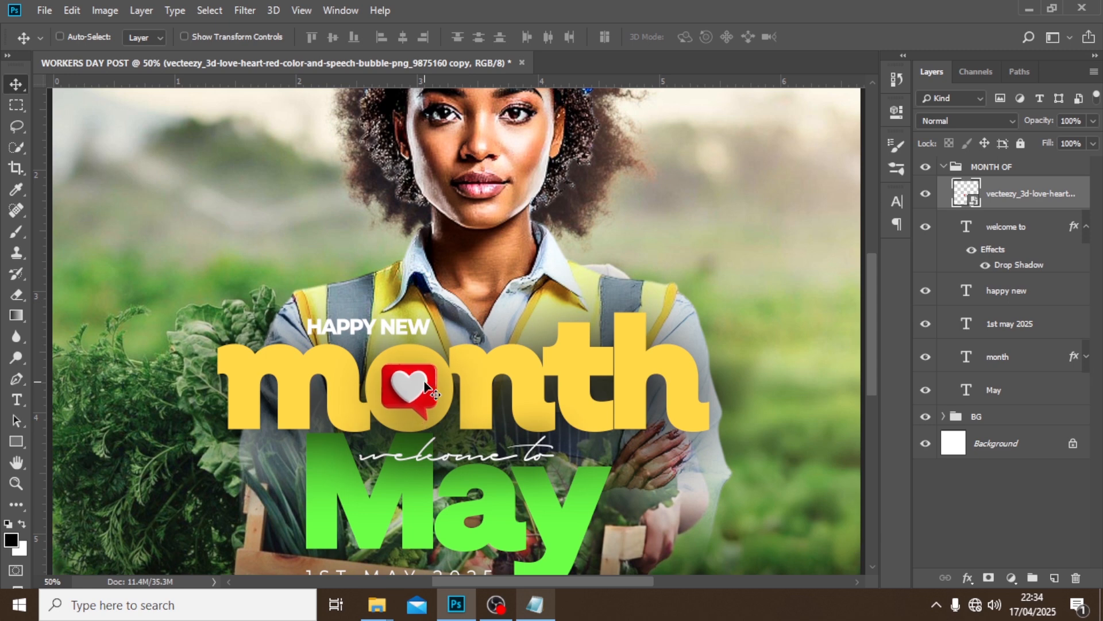
key(Down)
key(Down)
key(Down)
key(Down)
key(Down)
key(Down)
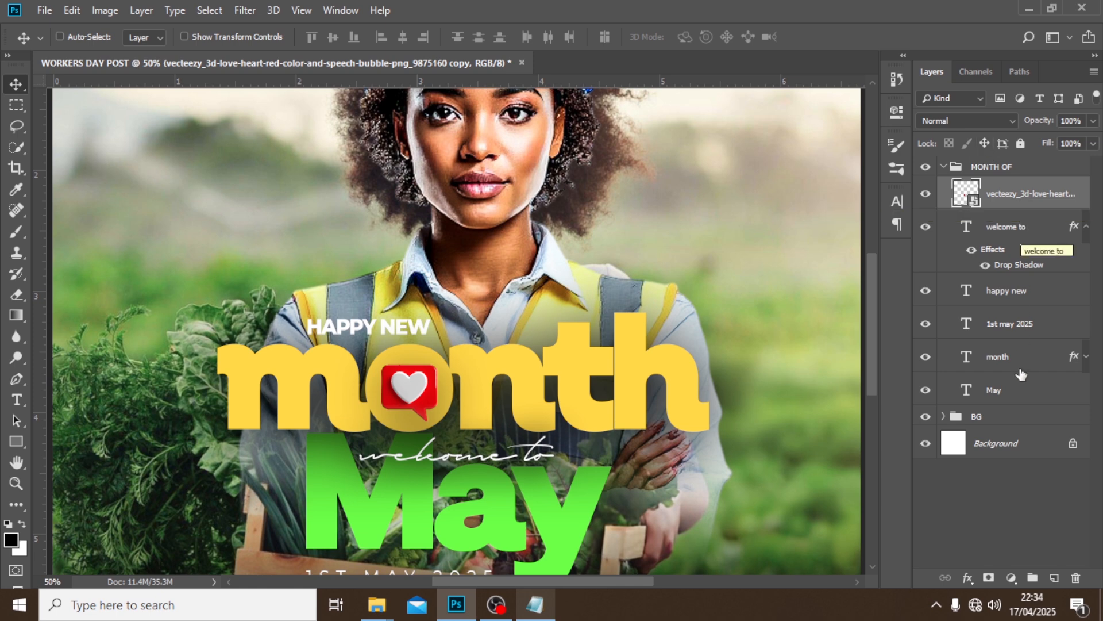
Step: Add a Hue/Saturation adjustment layer clipped to the heart speech-bubble layer
click(1011, 579)
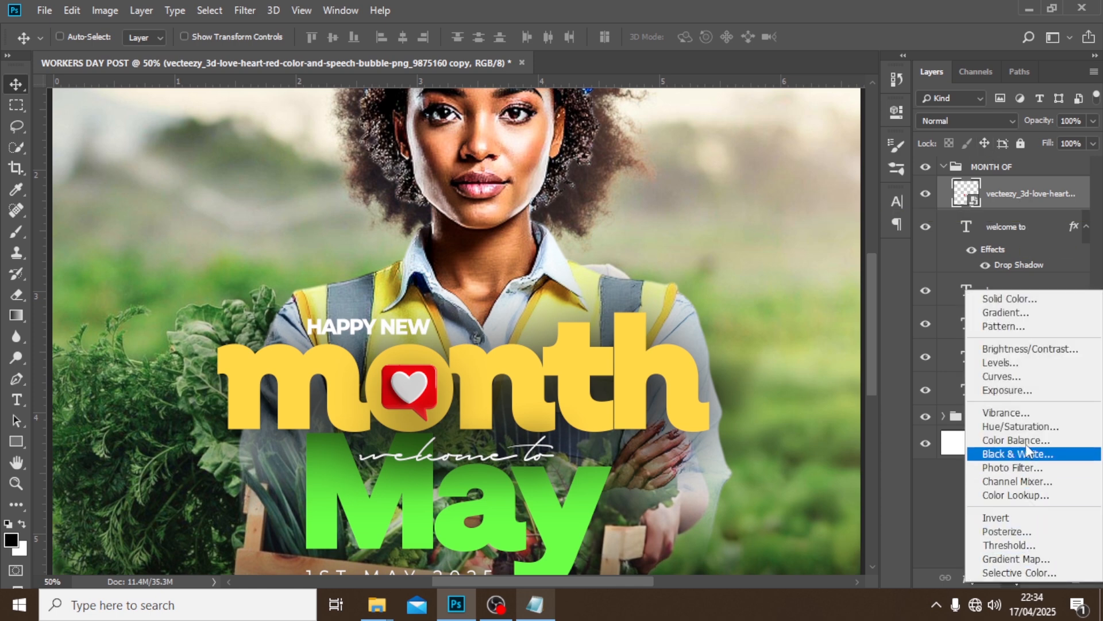
click(1027, 428)
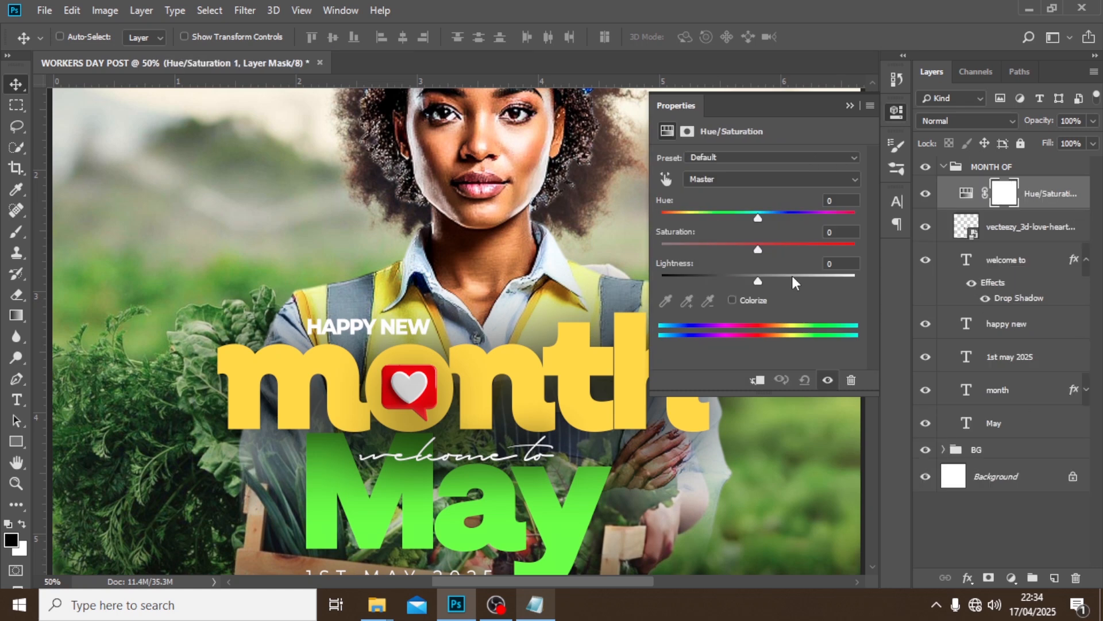
click(756, 381)
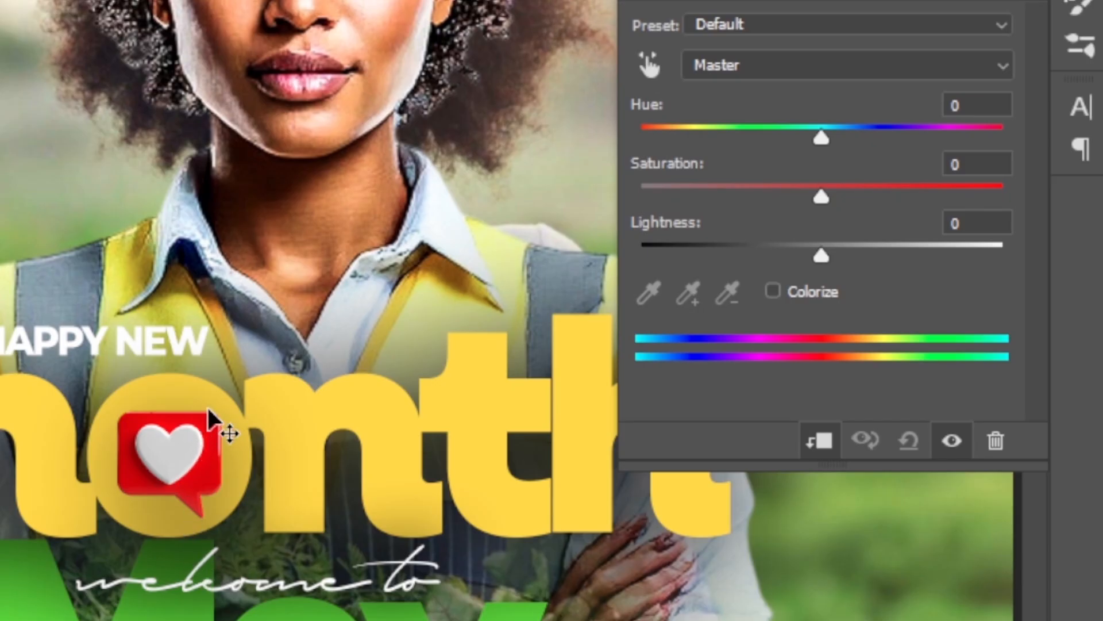
Step: Turn the speech bubble green by setting the hue of the Reds range to +119
click(731, 68)
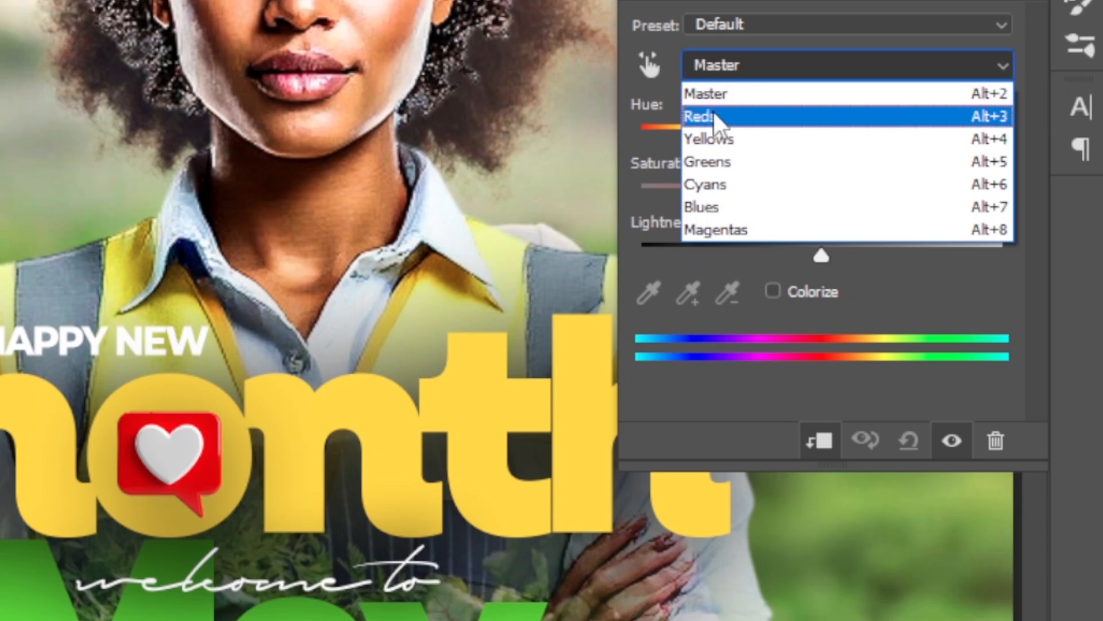
click(726, 118)
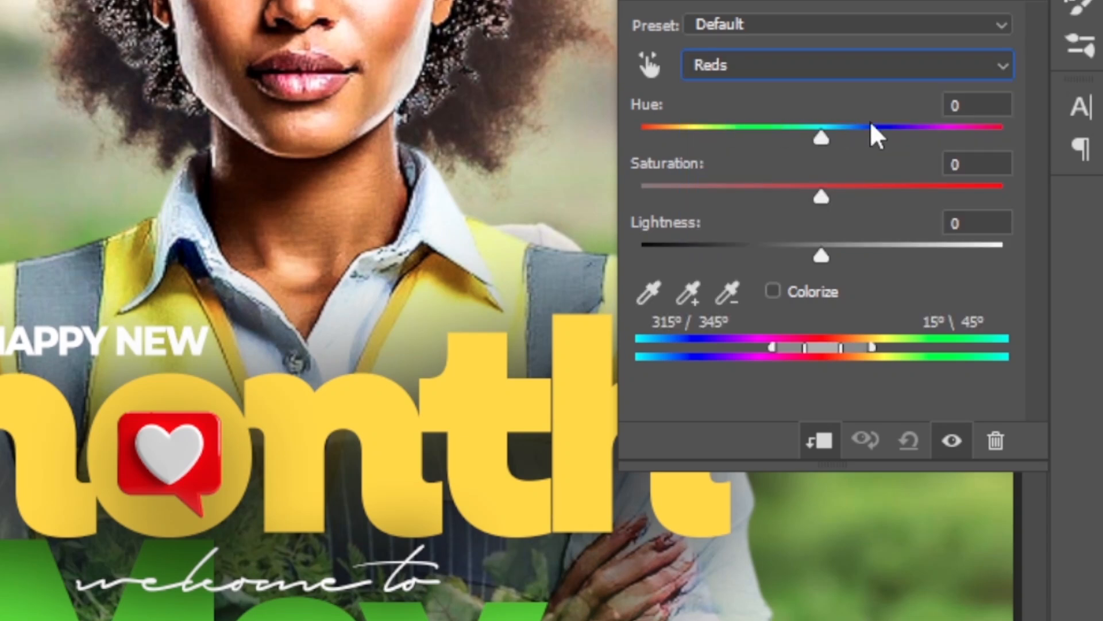
click(958, 108)
double_click(958, 108)
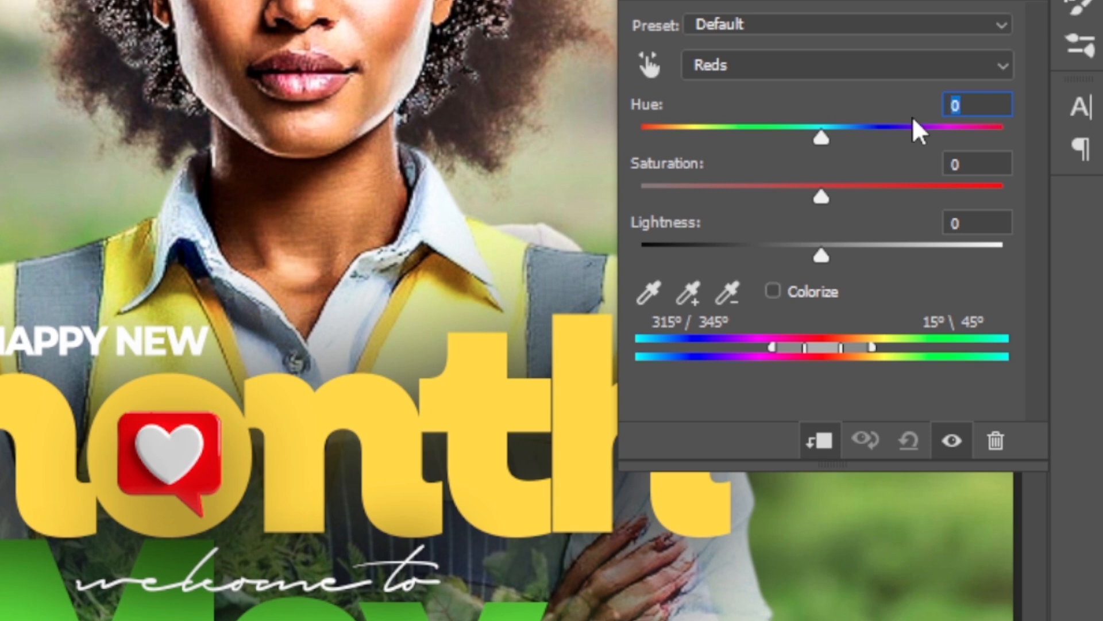
drag(823, 136, 954, 136)
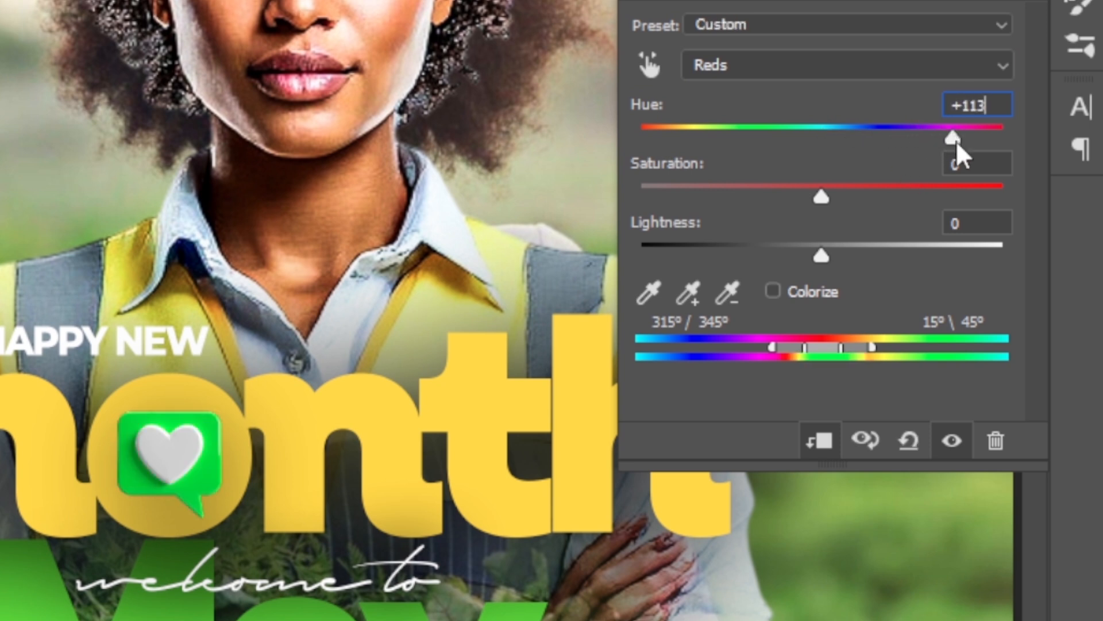
mouse_move(959, 133)
mouse_down()
mouse_move(962, 148)
mouse_move(962, 137)
mouse_up()
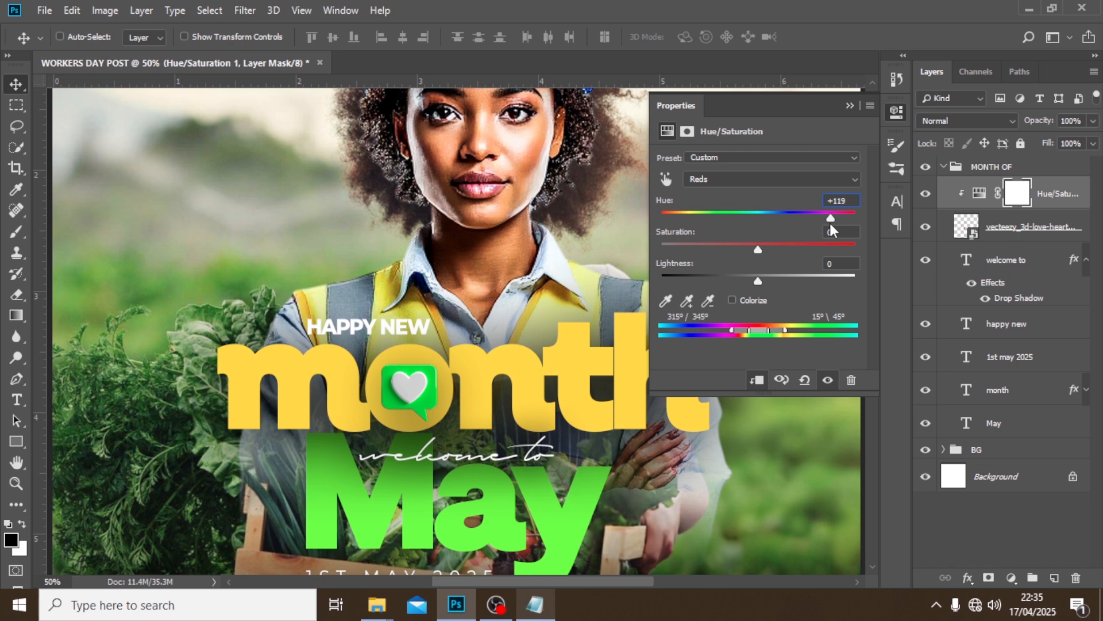
click(850, 106)
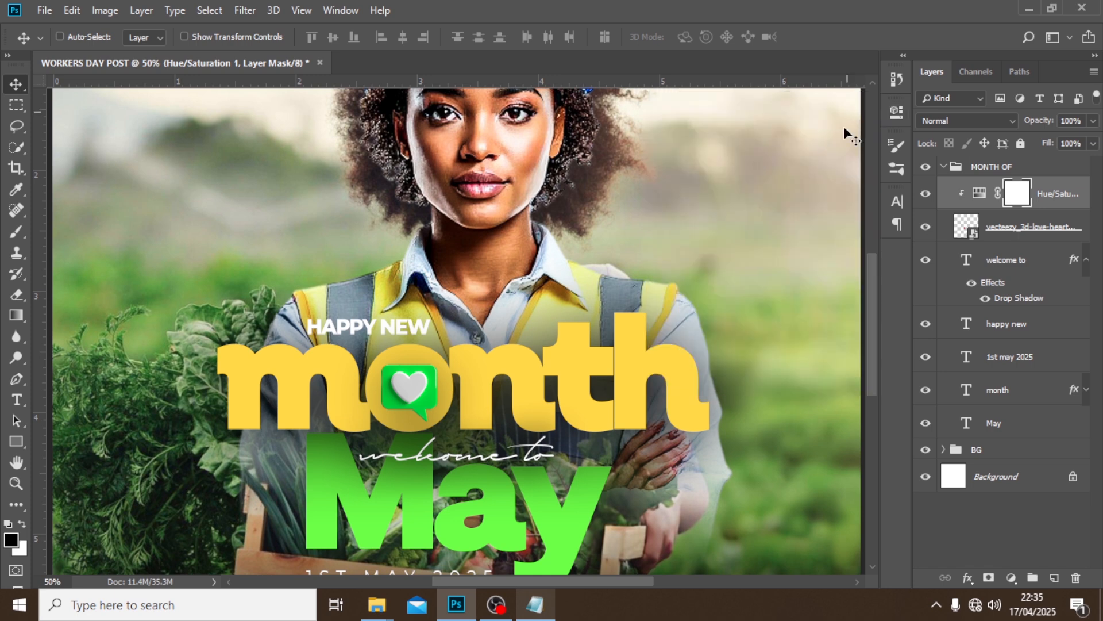
Step: Collapse the MONTH OF group and shift it left with Free Transform until it is centred on the vertical middle guide, then hide the guides
click(943, 168)
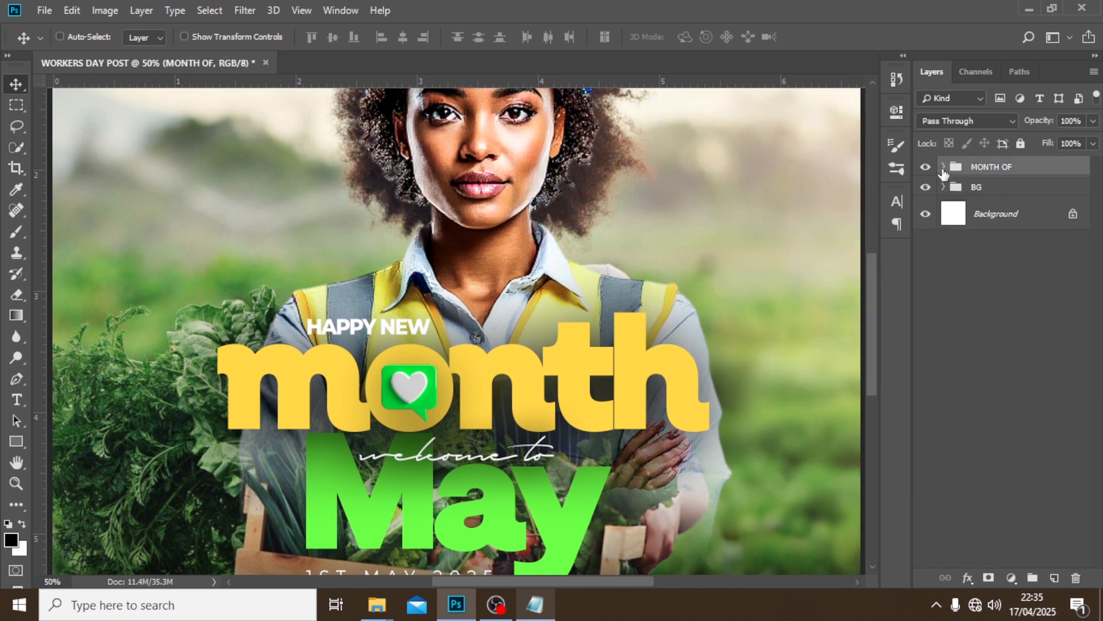
key(ctrl+0)
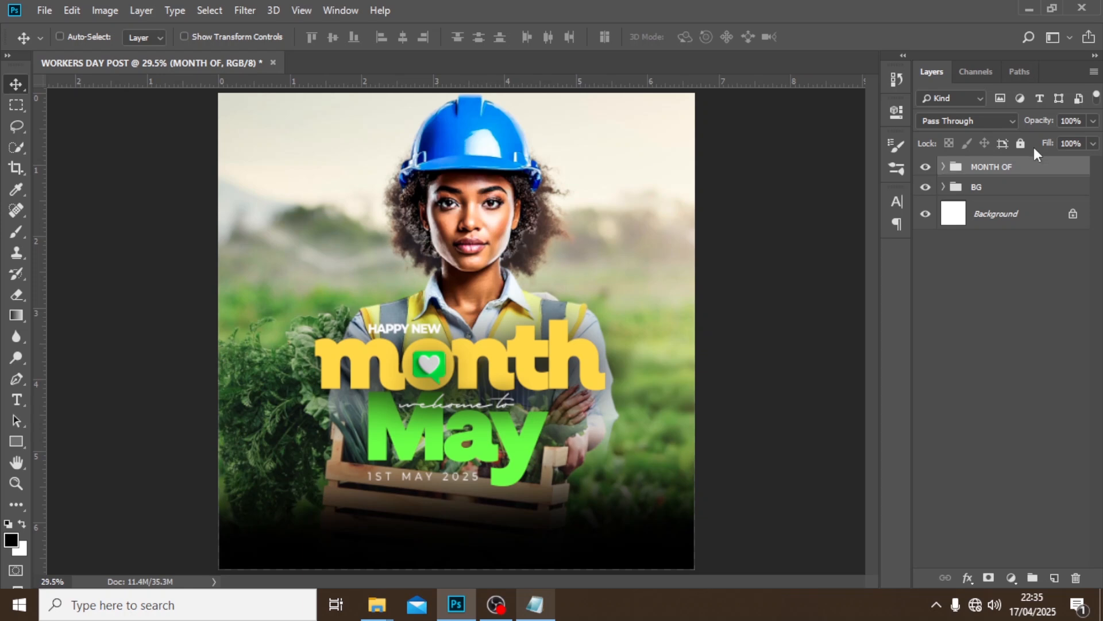
key(ctrl+t)
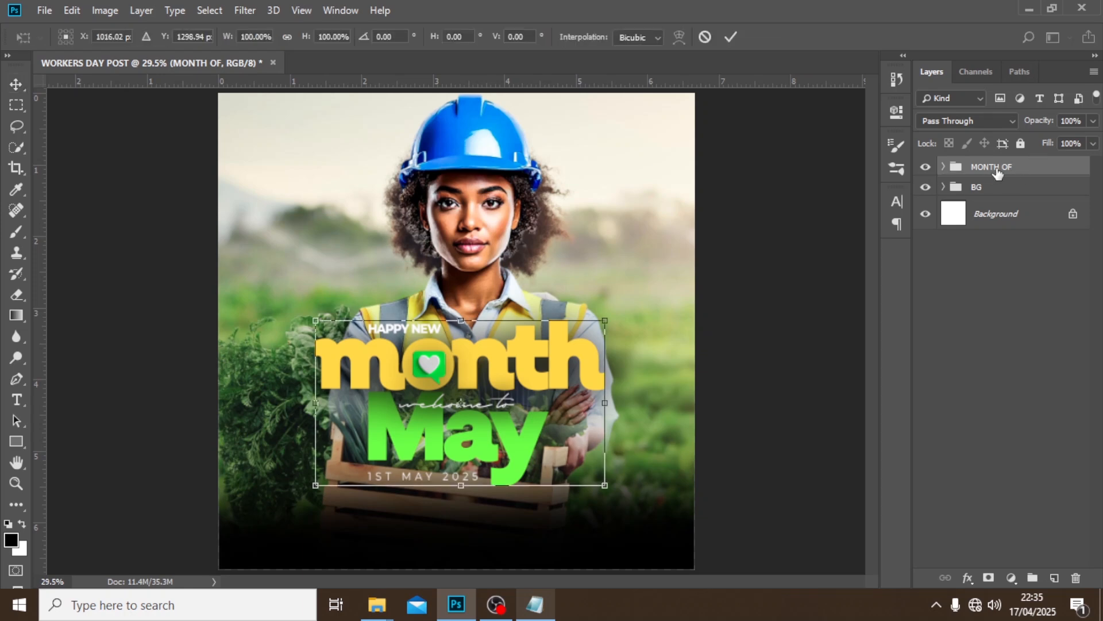
key(ctrl+semicolon)
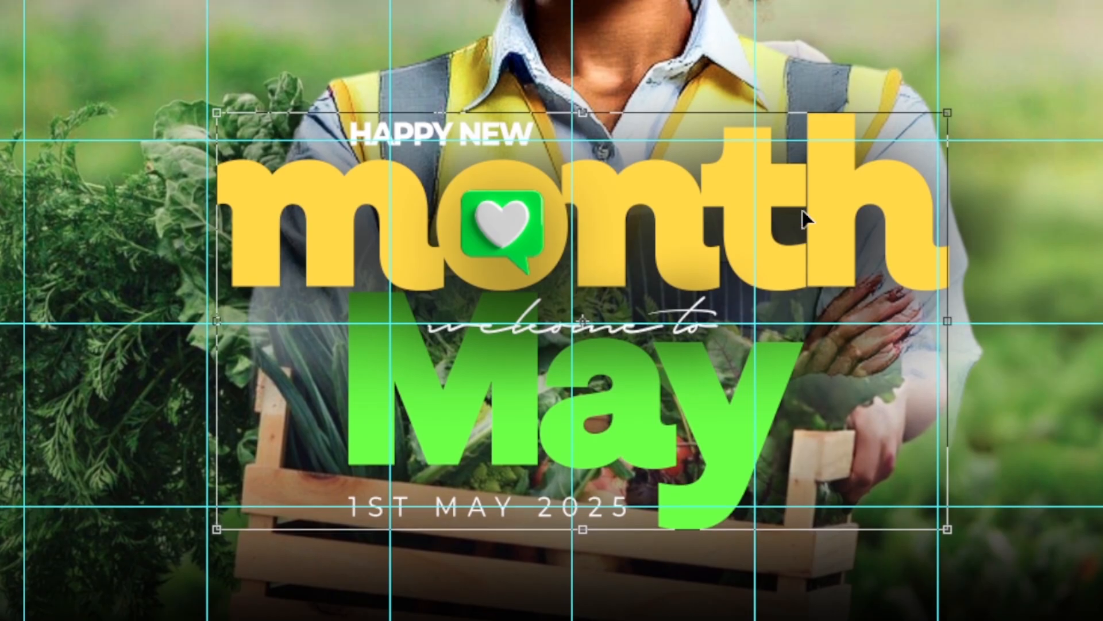
key(Left)
key(Left)
key(Left)
key(Left)
key(Left)
key(Left)
key(Left)
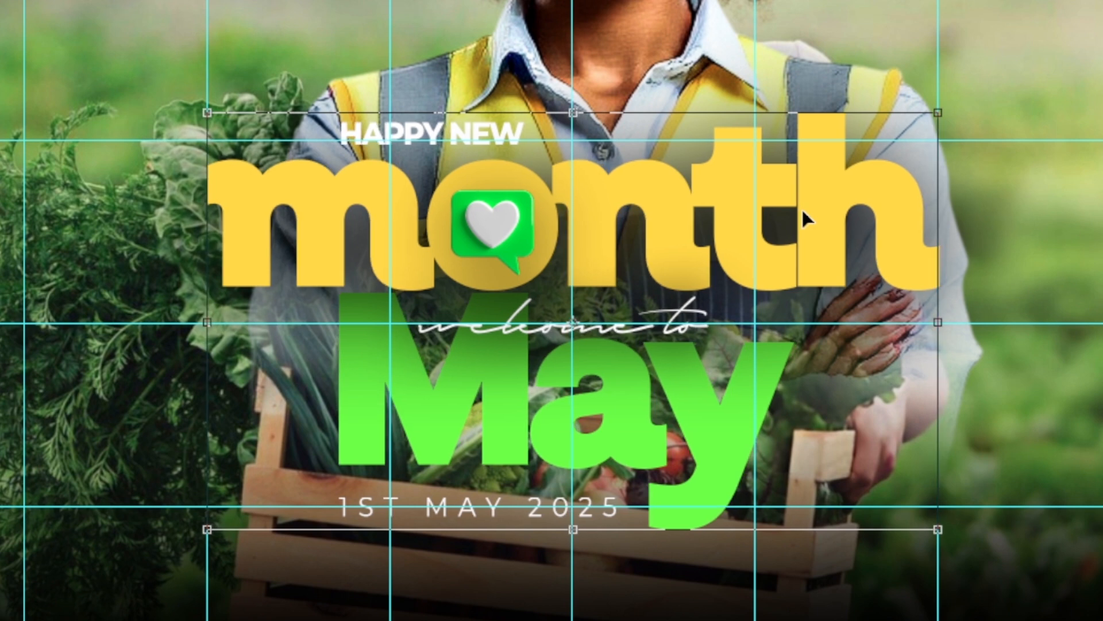
key(Return)
key(ctrl)
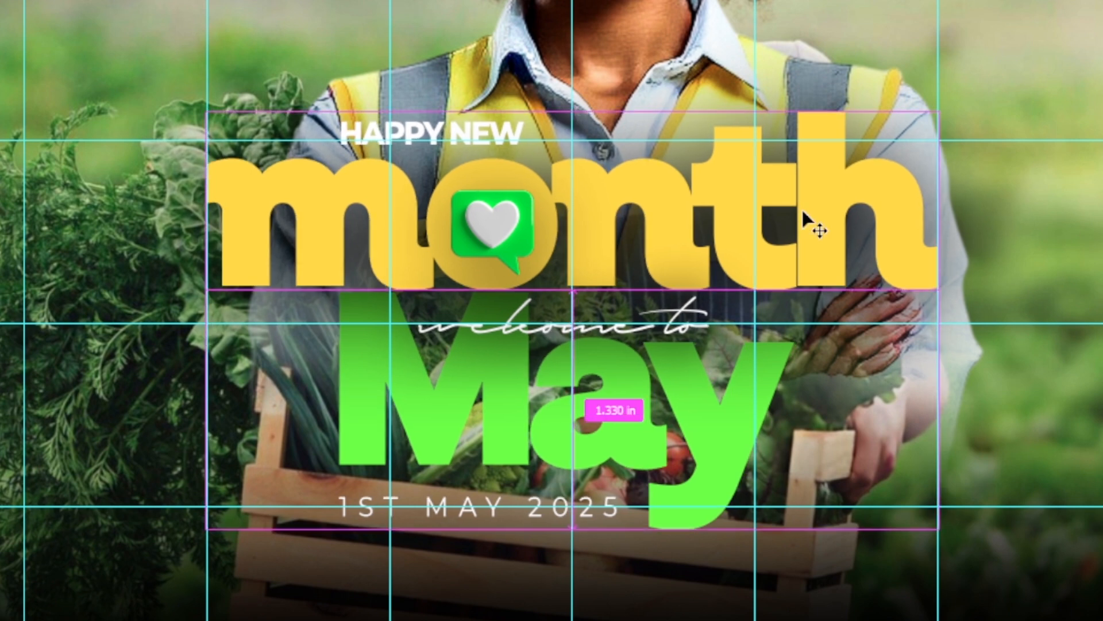
key(ctrl+semicolon)
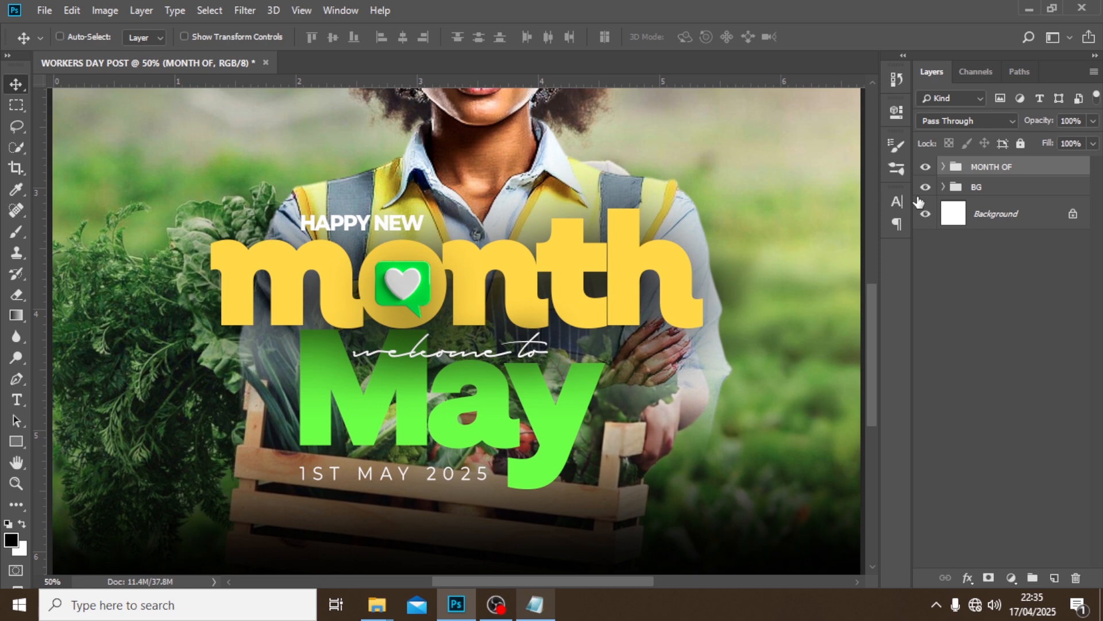
scroll(681, 247, up, 3)
key(ctrl+0)
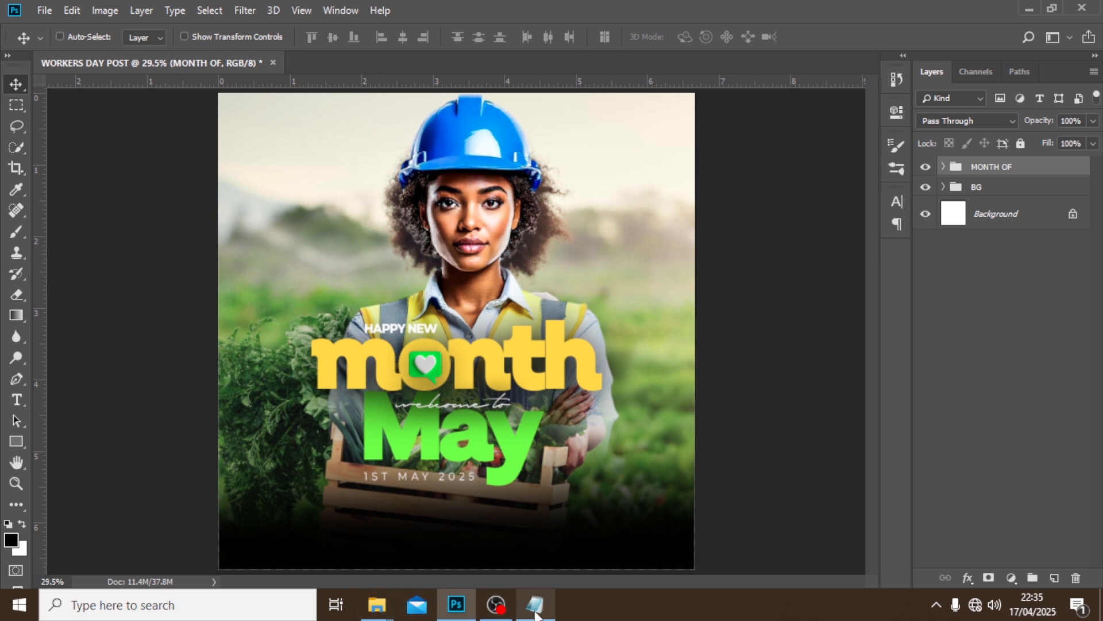
Step: Switch to Notepad, copy the "Don't wait" quote together with its Napoleon Hill attribution line, and return to Photoshop
click(534, 603)
drag(582, 345, 487, 325)
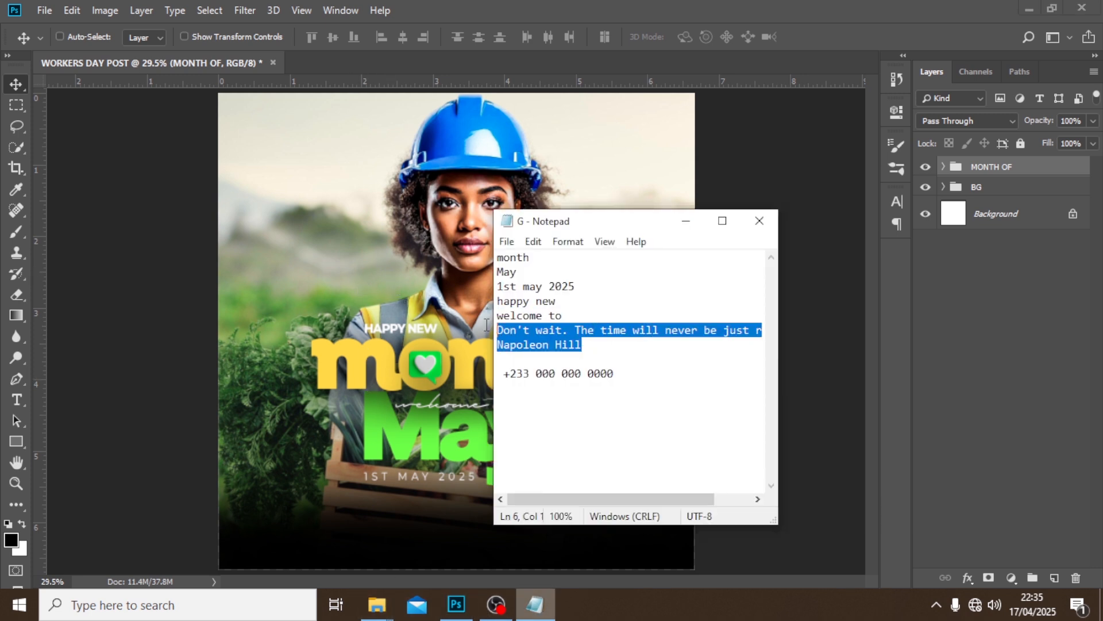
click(493, 5)
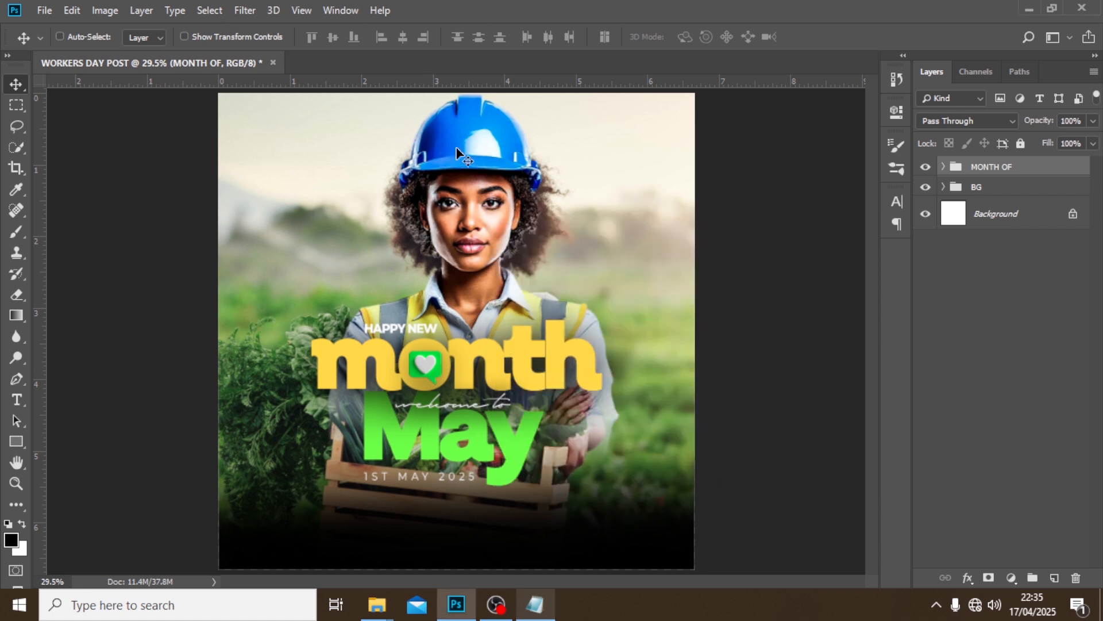
Step: Create a paragraph text box beside the worker's face containing the quote "Don't wait. The time will never be just right." and "Napoleon Hill"
click(9, 405)
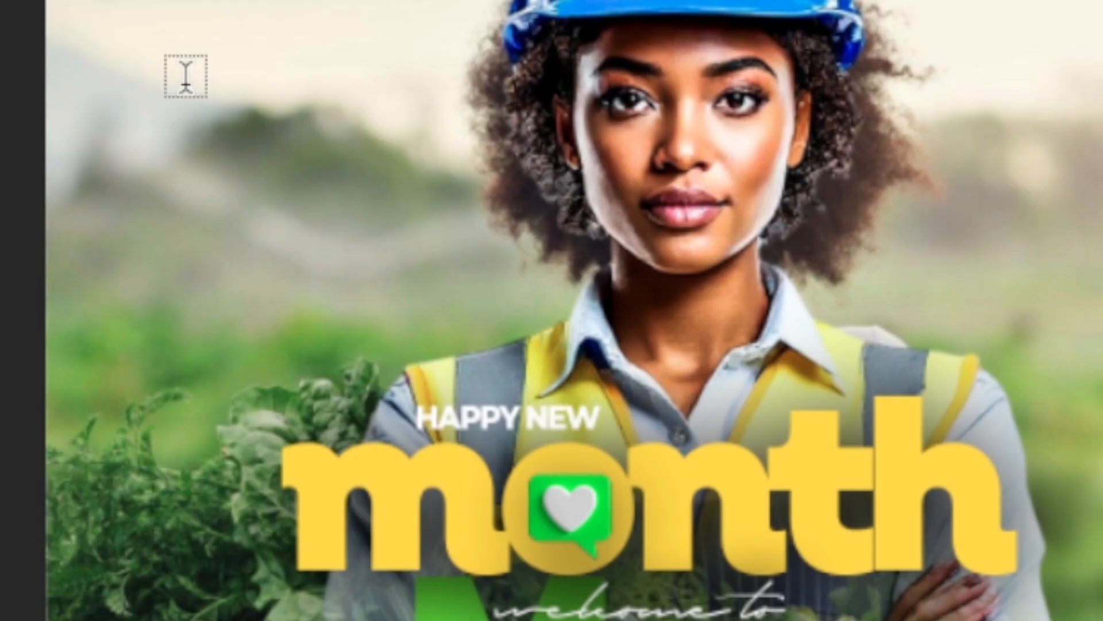
drag(273, 195, 378, 223)
drag(445, 182, 470, 428)
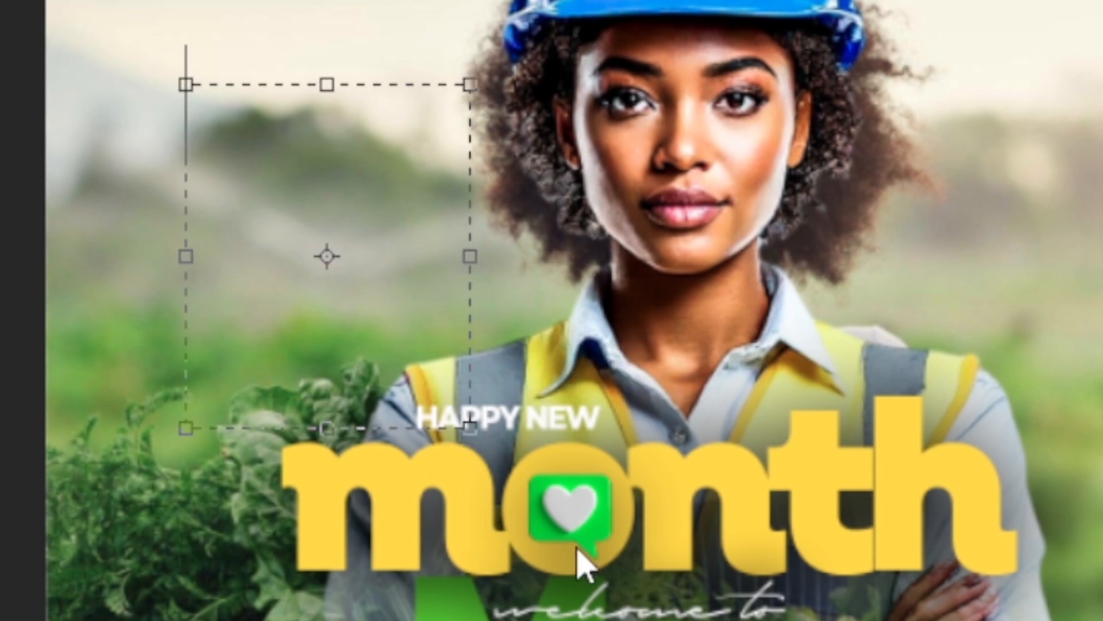
text(Don't wait. The time will never be just right.)
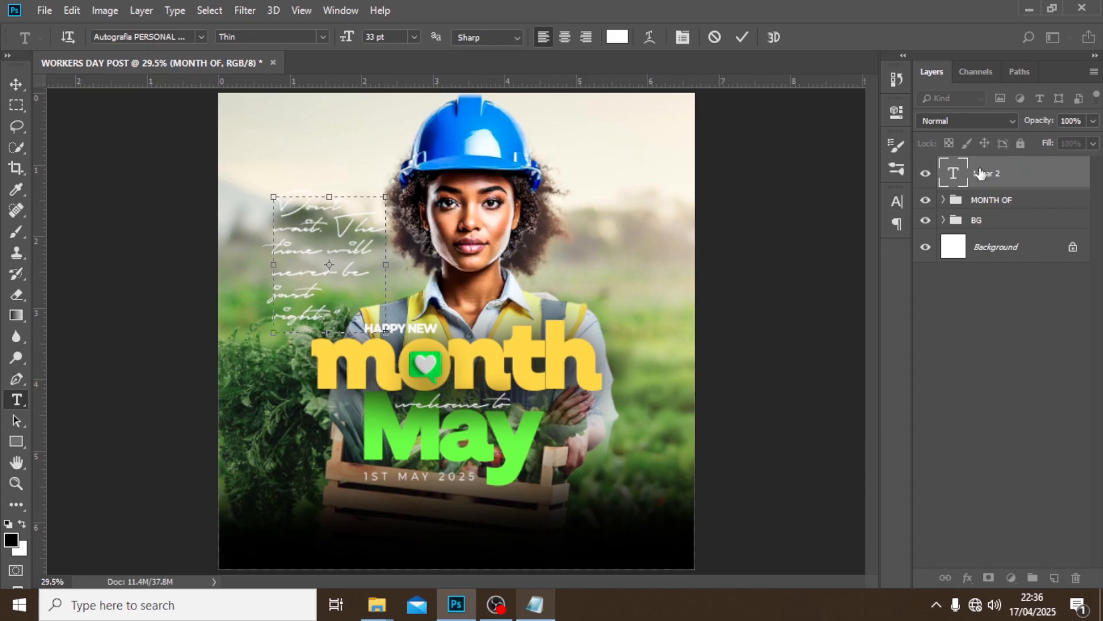
click(980, 173)
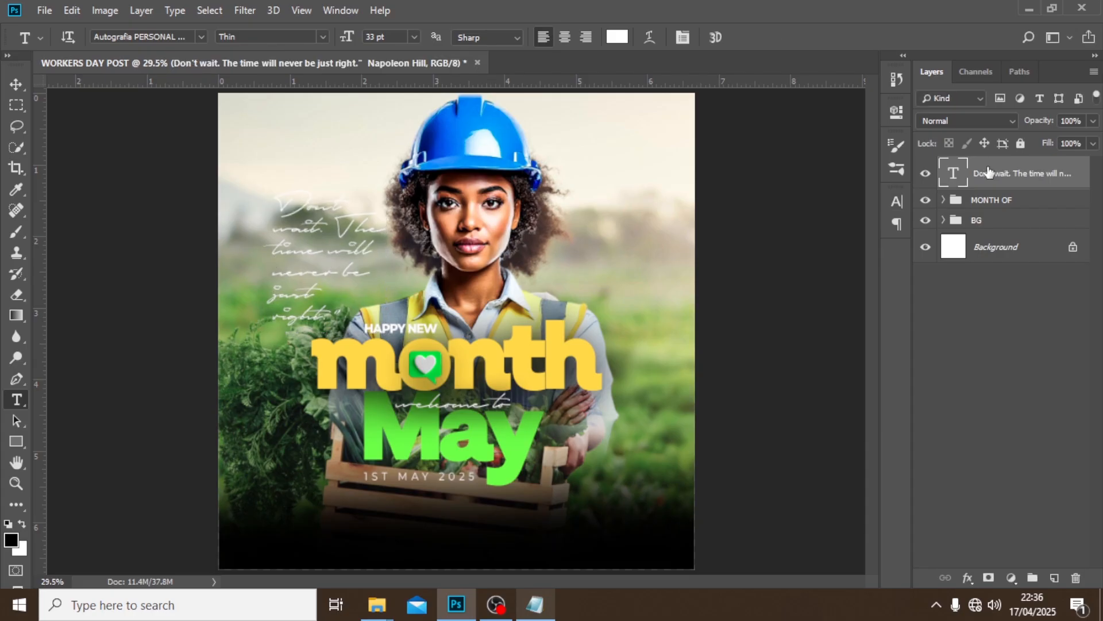
Step: Change the quote text to the Montserrat font at 9 pt
click(897, 202)
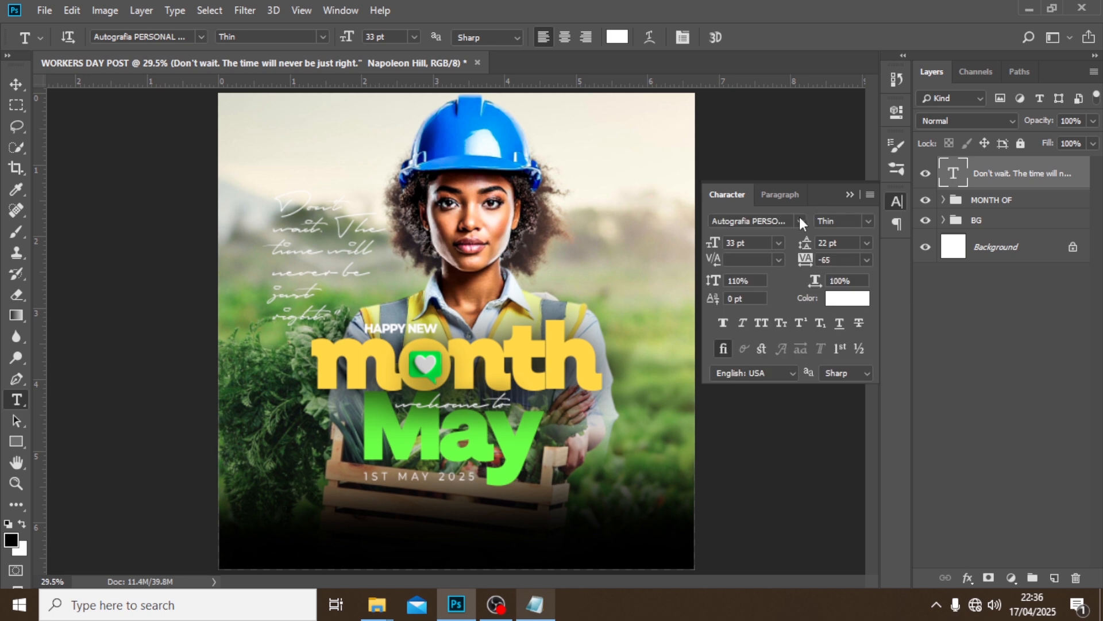
click(799, 217)
click(787, 288)
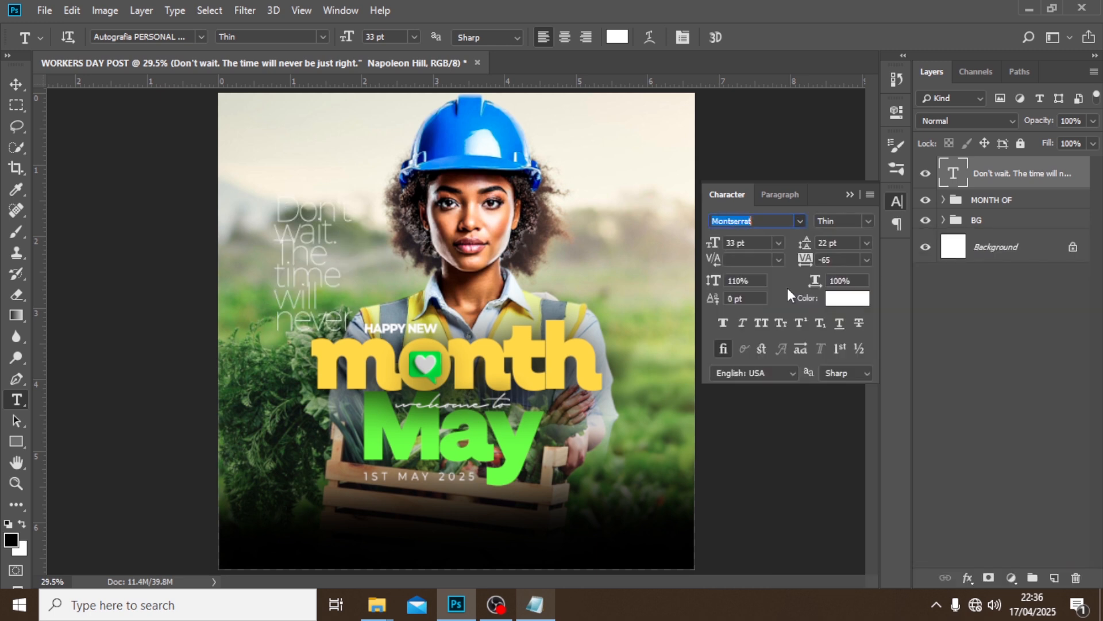
click(750, 246)
text(9)
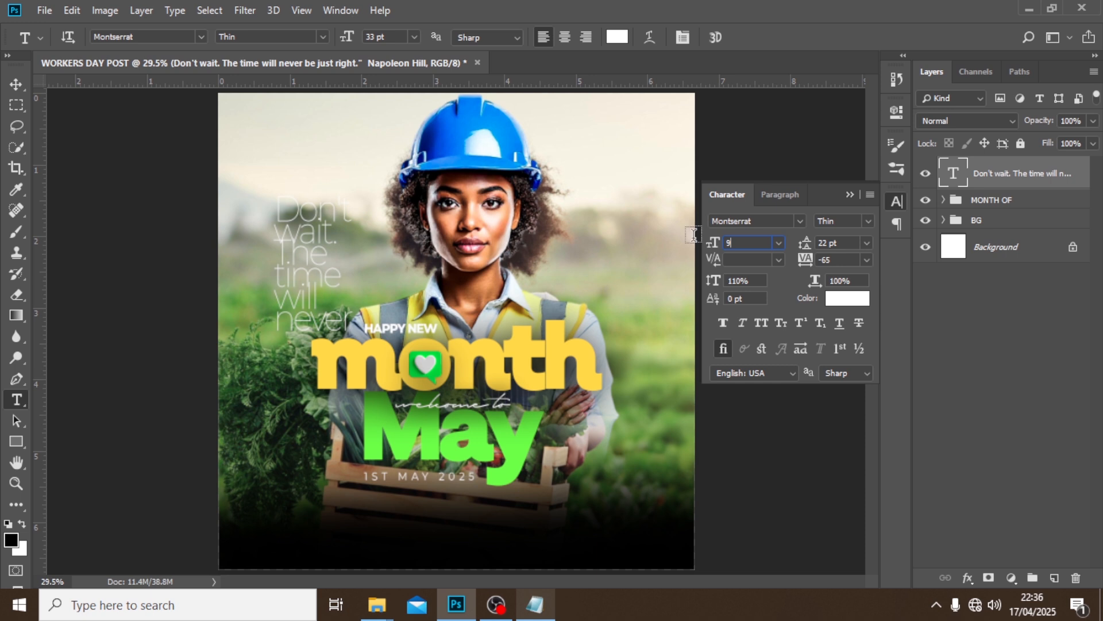
key(Return)
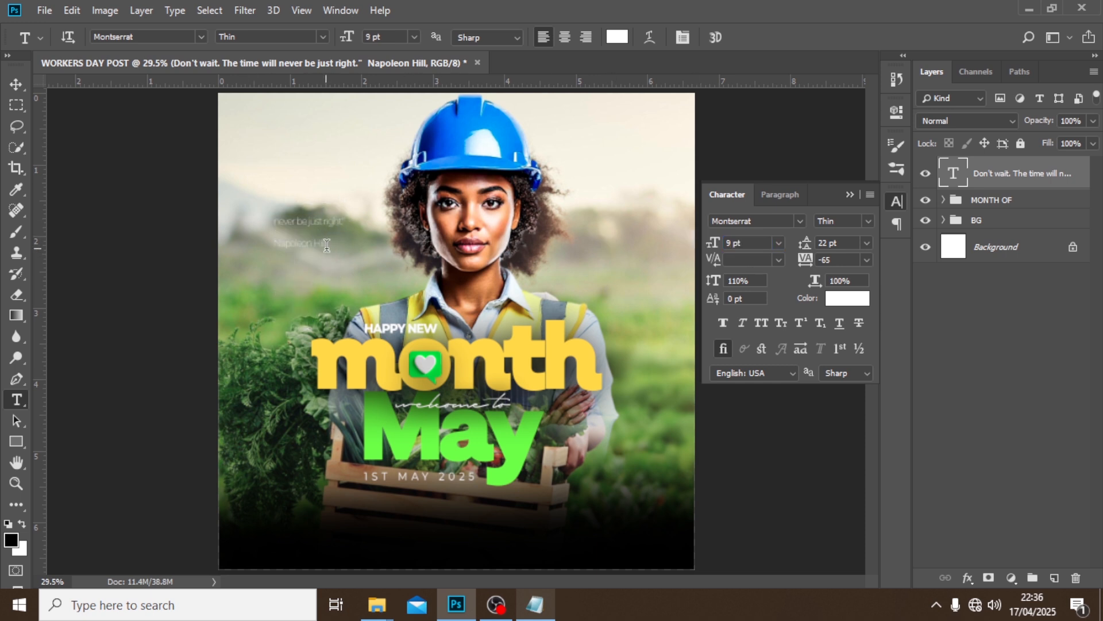
Step: Set the quote text to the Montserrat Medium weight and colour it dark red, #730E00
click(865, 221)
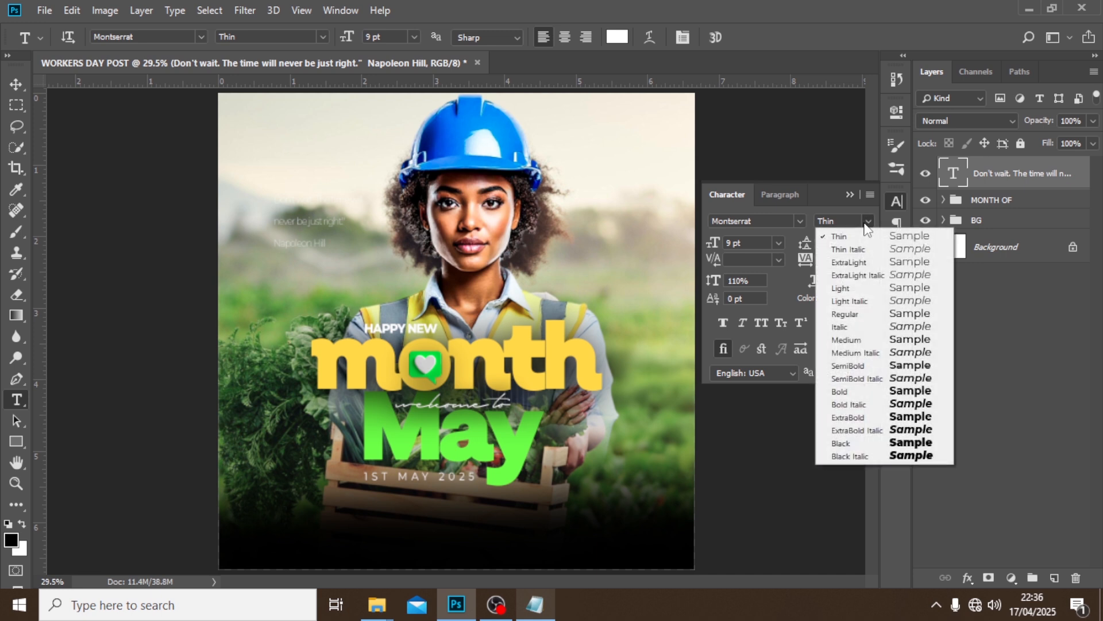
click(845, 343)
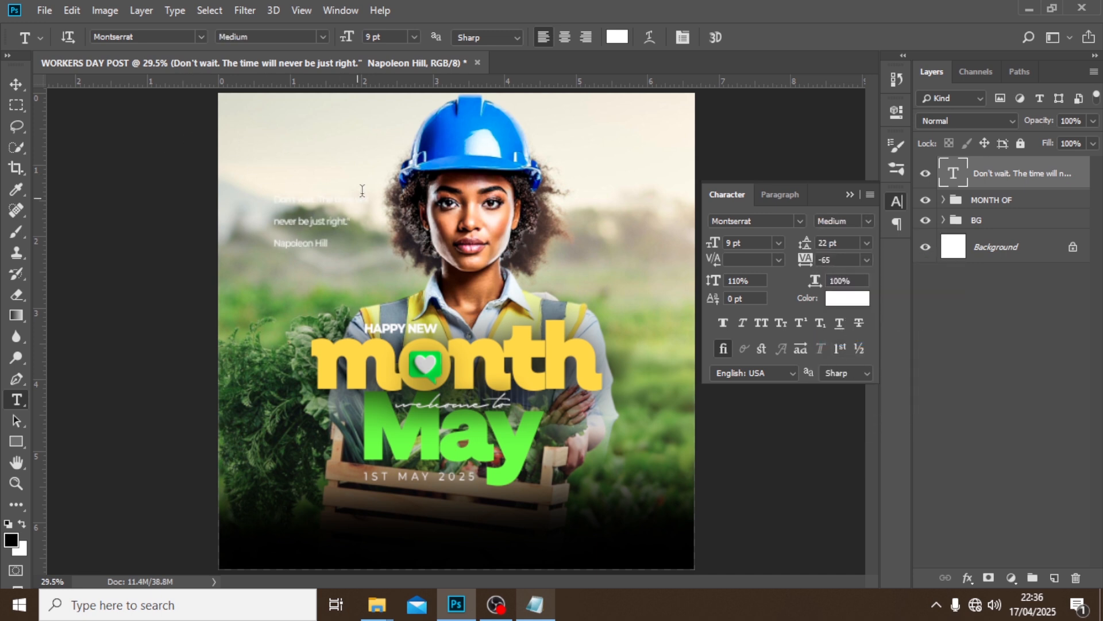
click(853, 300)
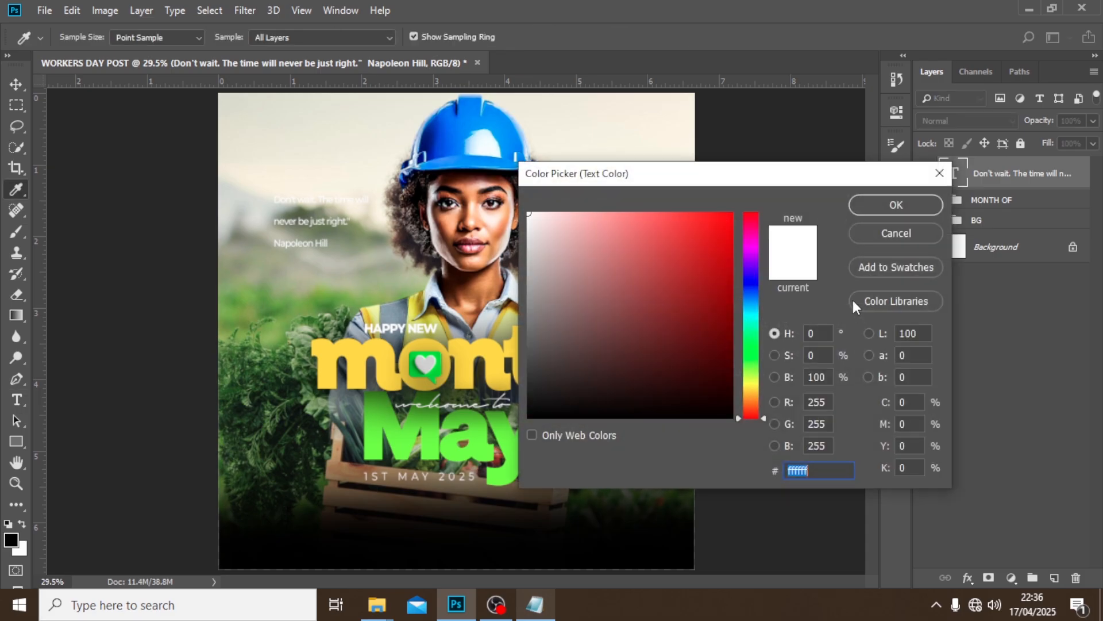
text(73)
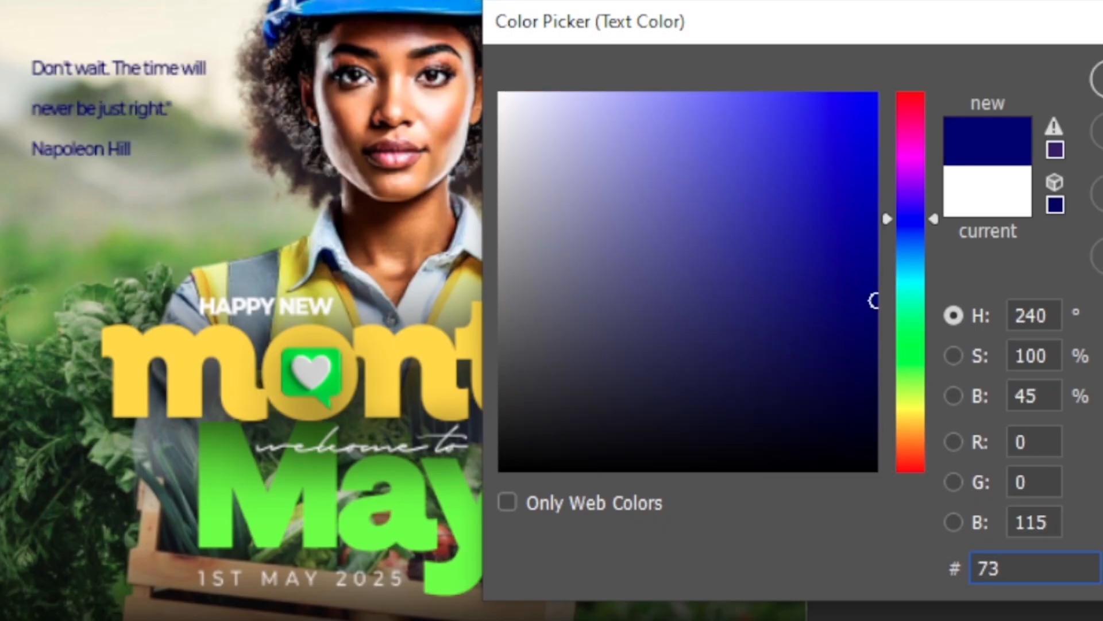
text(0E)
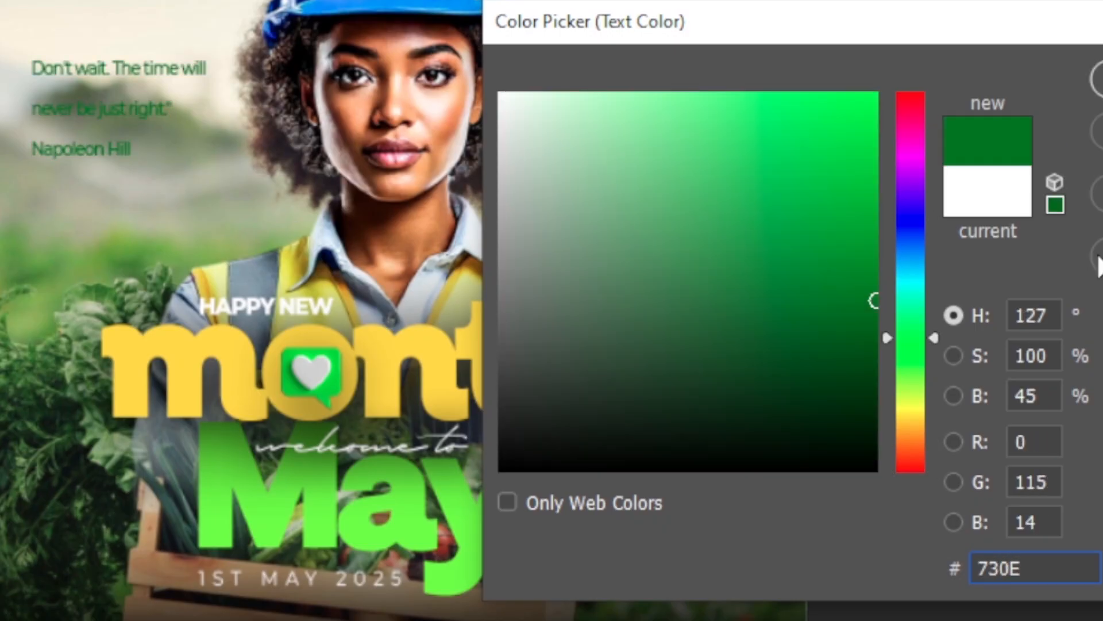
text(00)
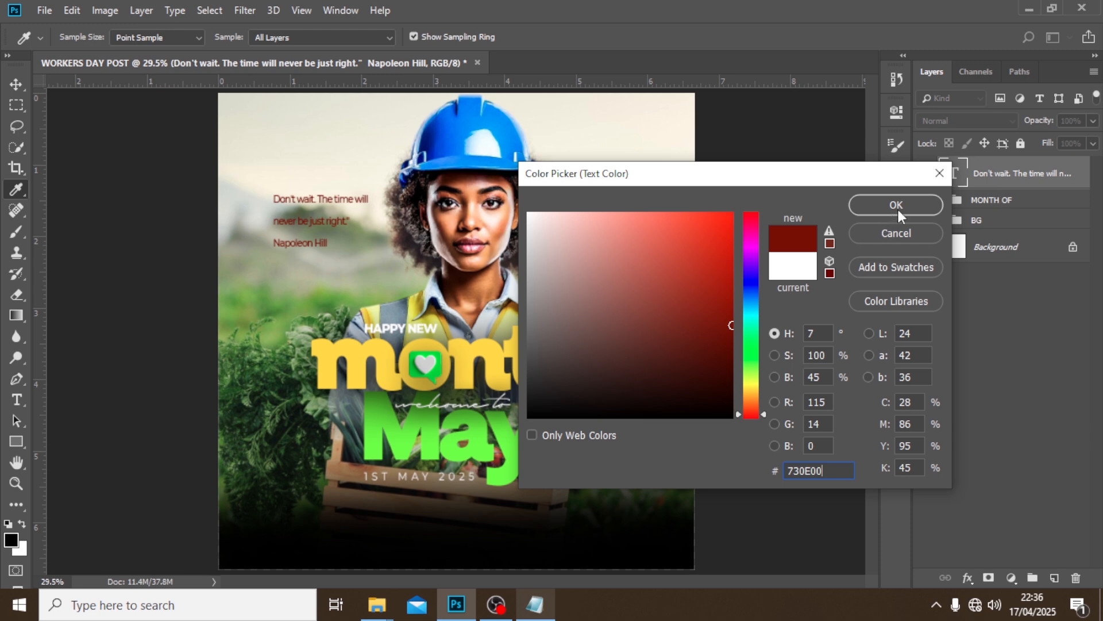
click(893, 205)
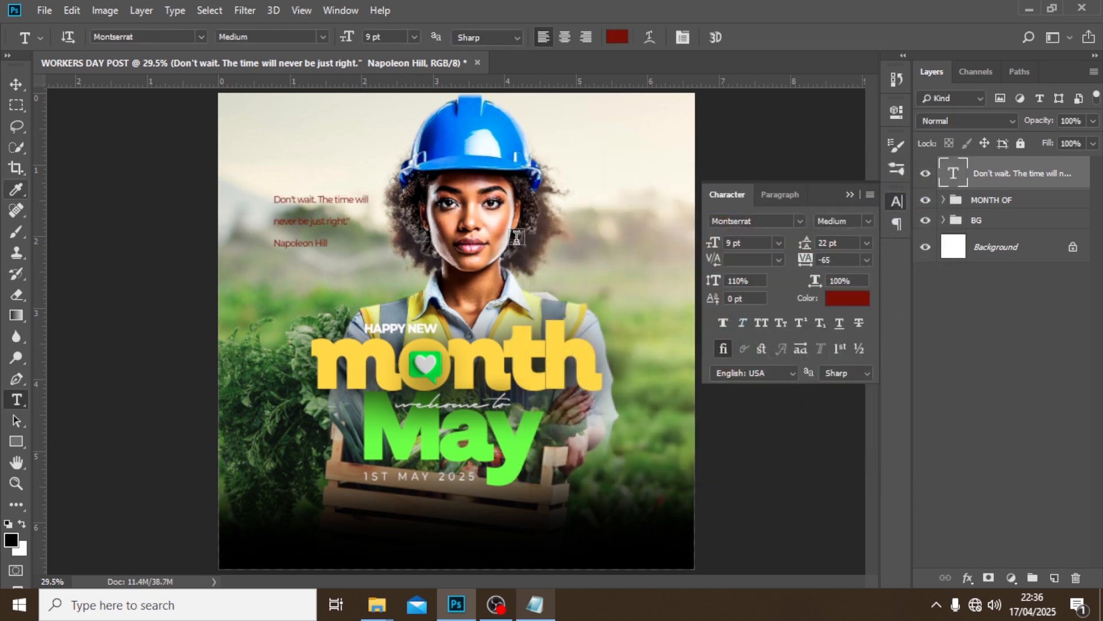
Step: Open the quote's paragraph text box for editing with all of its text selected
double_click(955, 175)
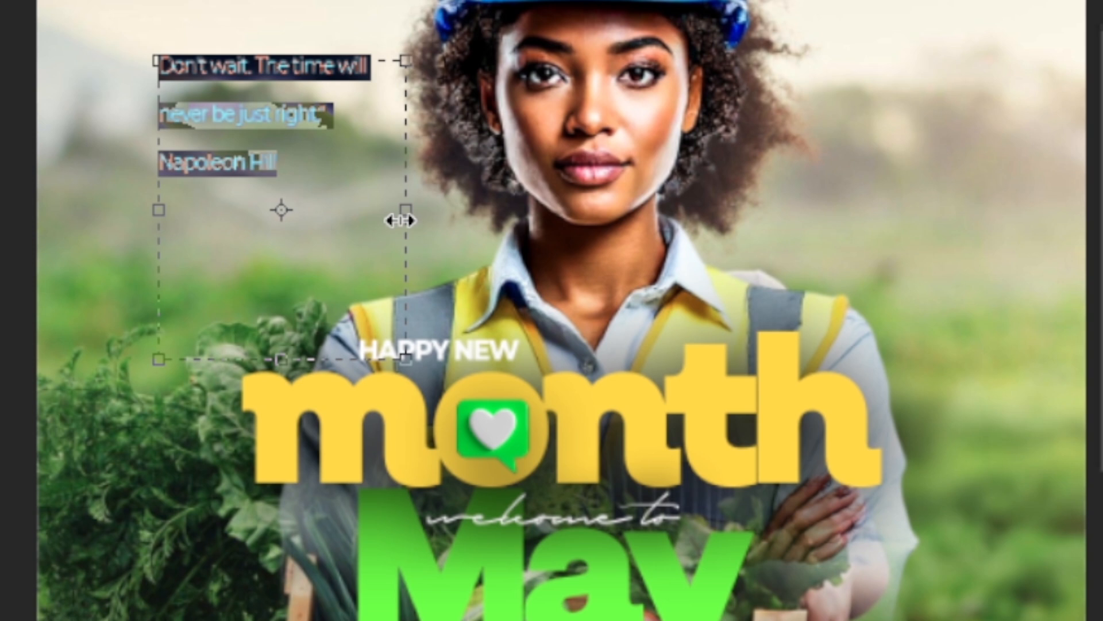
Step: Narrow the quote's text box so the text wraps onto four lines, and commit the text
drag(400, 221, 307, 220)
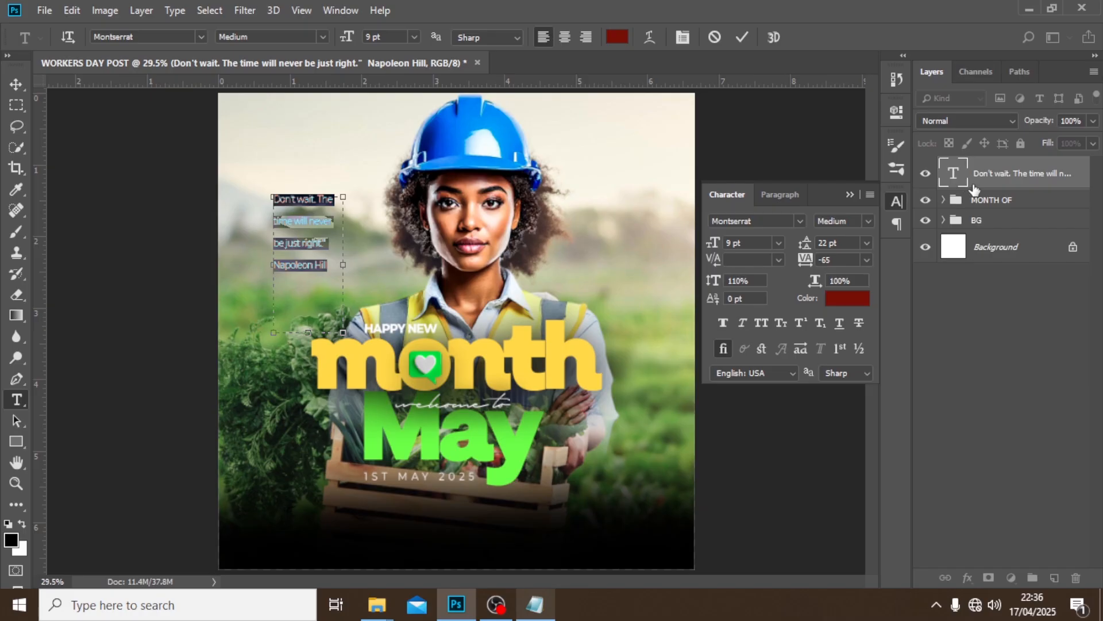
click(974, 185)
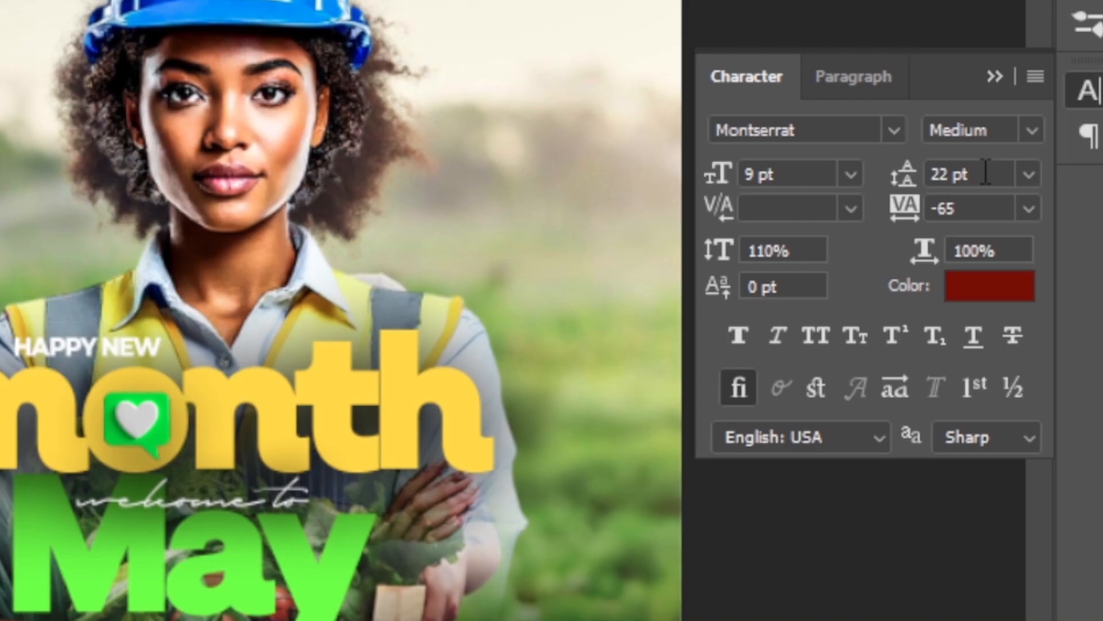
click(844, 242)
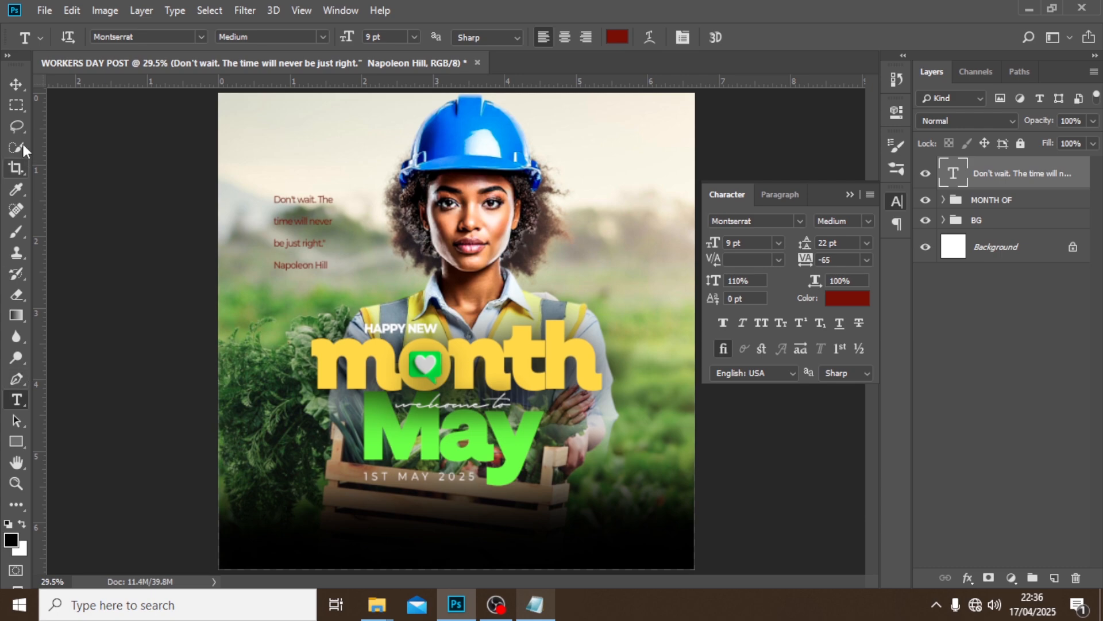
Step: Move the quote text closer to the woman's face, showing the guides for alignment and hiding them again
click(17, 86)
key(ctrl+semicolon)
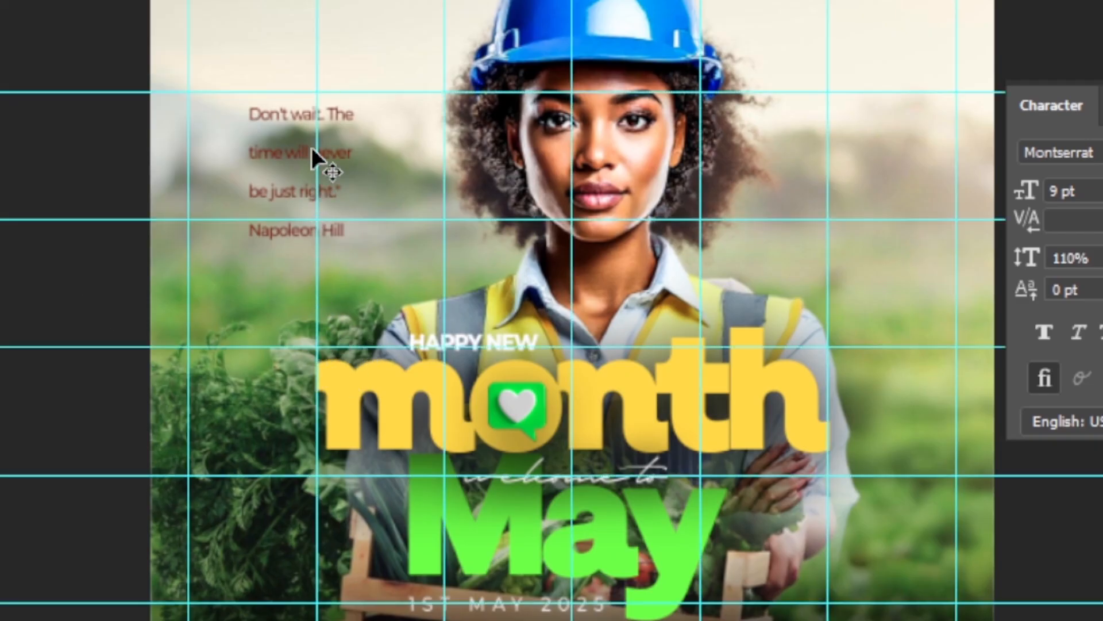
drag(357, 153, 437, 142)
key(ctrl)
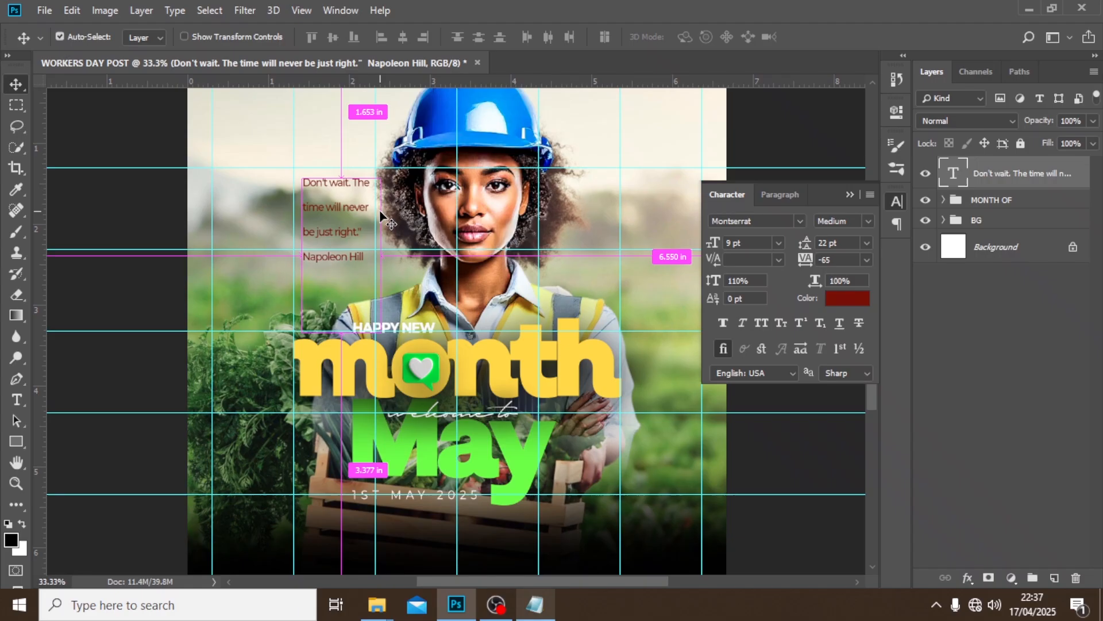
scroll(441, 150, up, 1)
key(ctrl+semicolon)
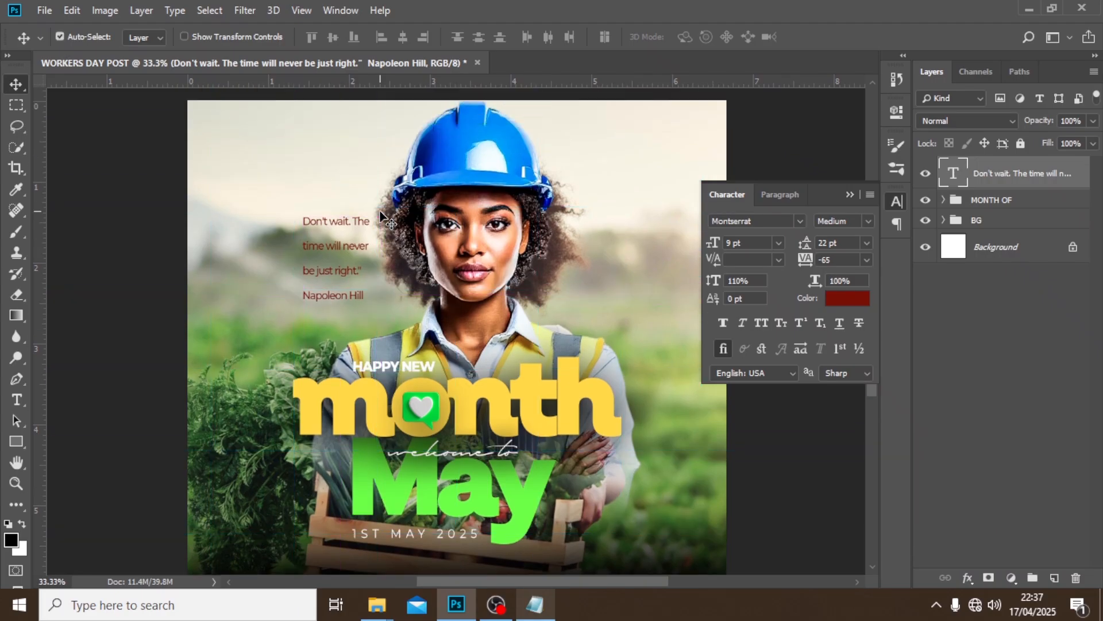
Step: Draw a rectangle about 320 × 65 px over the quote's first line and place its layer beneath the text
click(16, 442)
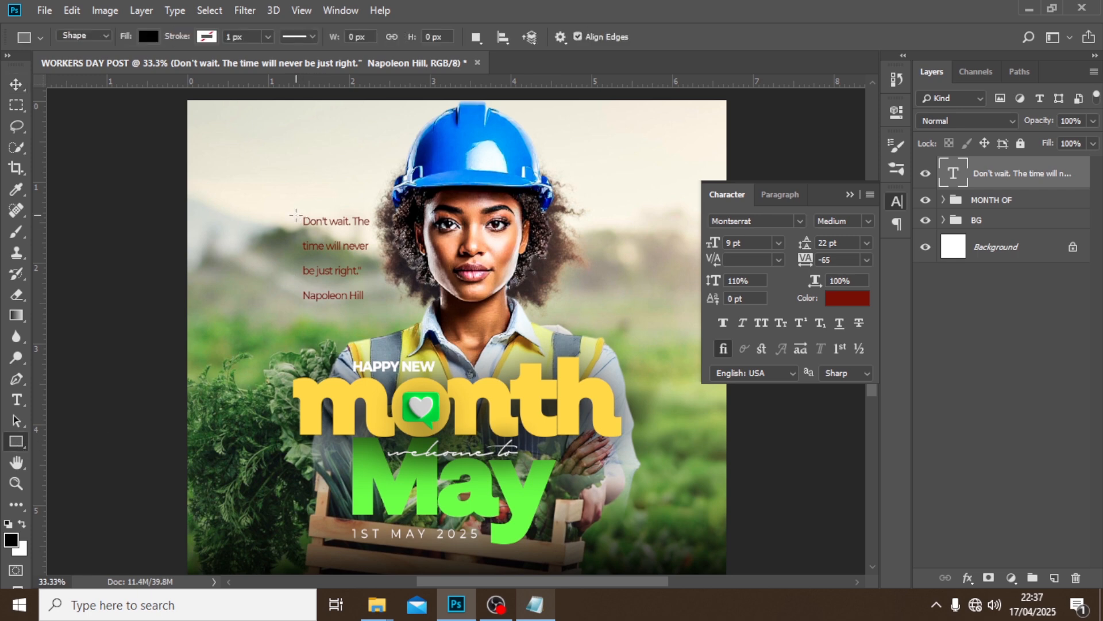
drag(296, 213, 382, 230)
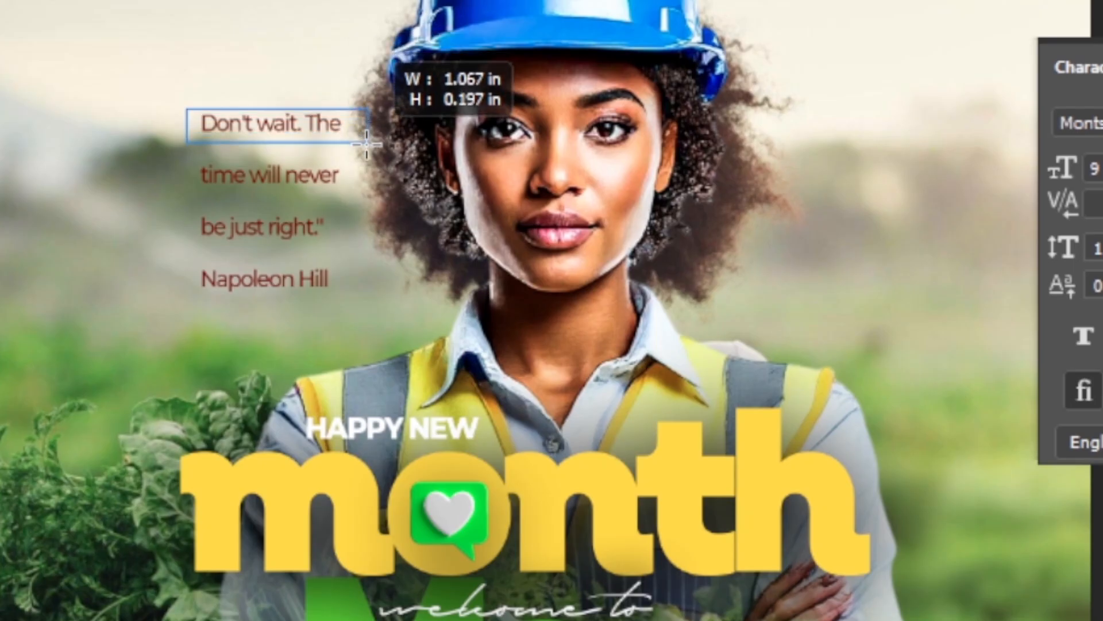
drag(367, 143, 367, 146)
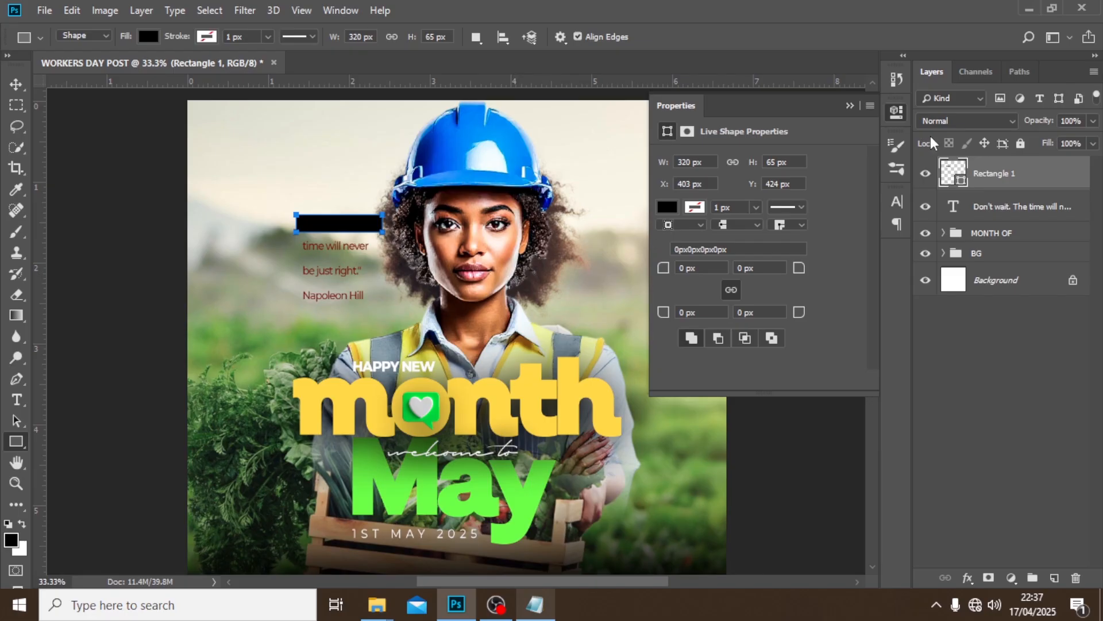
drag(971, 187, 959, 215)
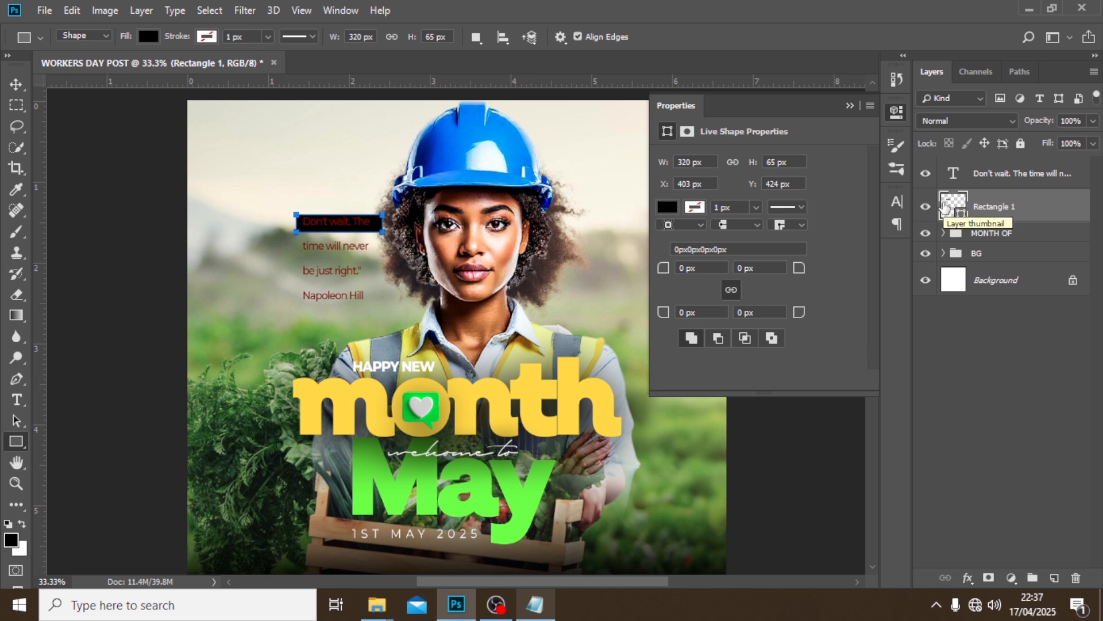
Step: Change the rectangle's fill color to FED00A
double_click(946, 206)
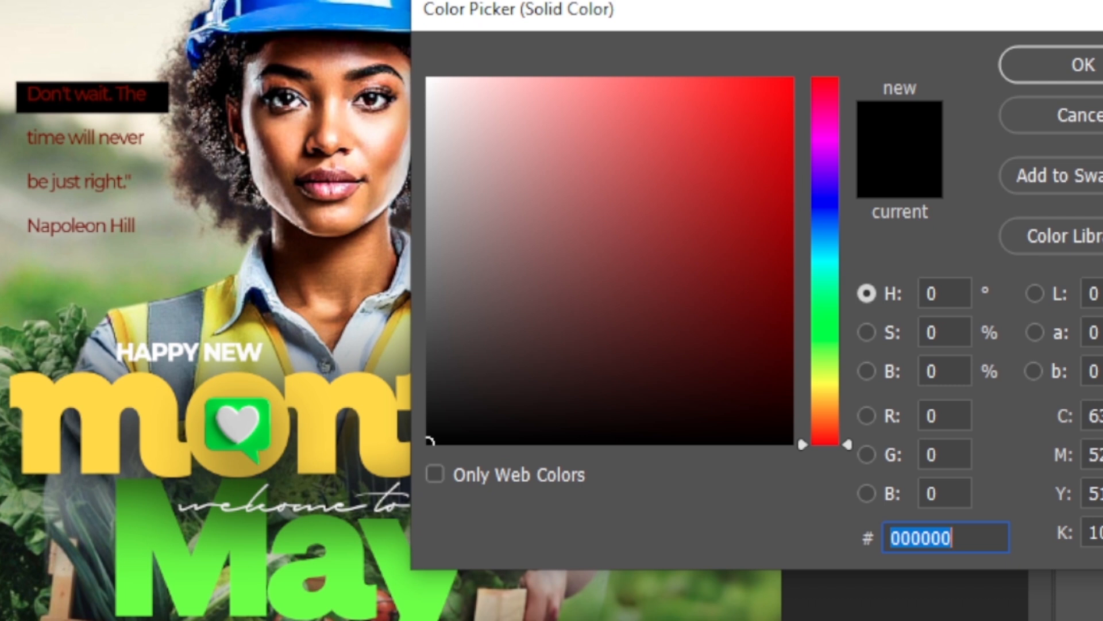
text(FED)
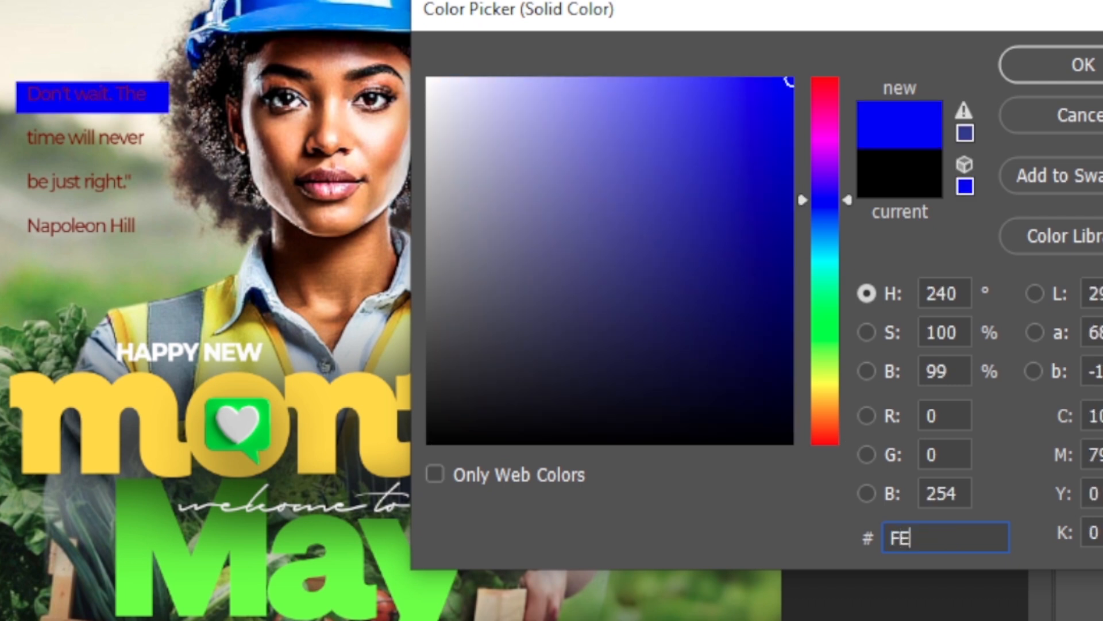
text(00A)
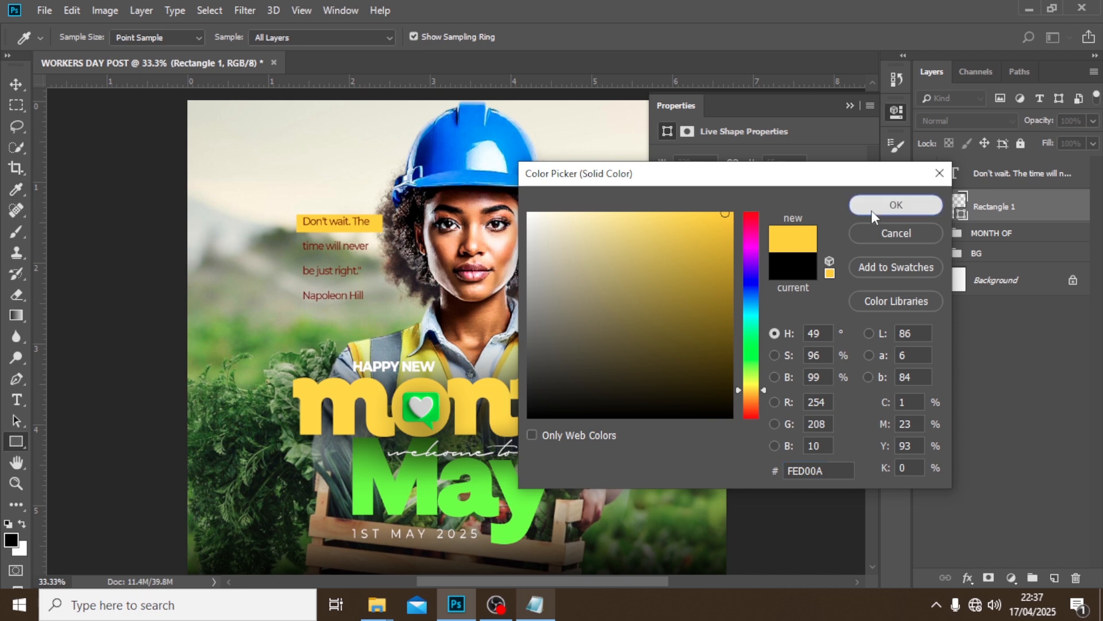
click(871, 211)
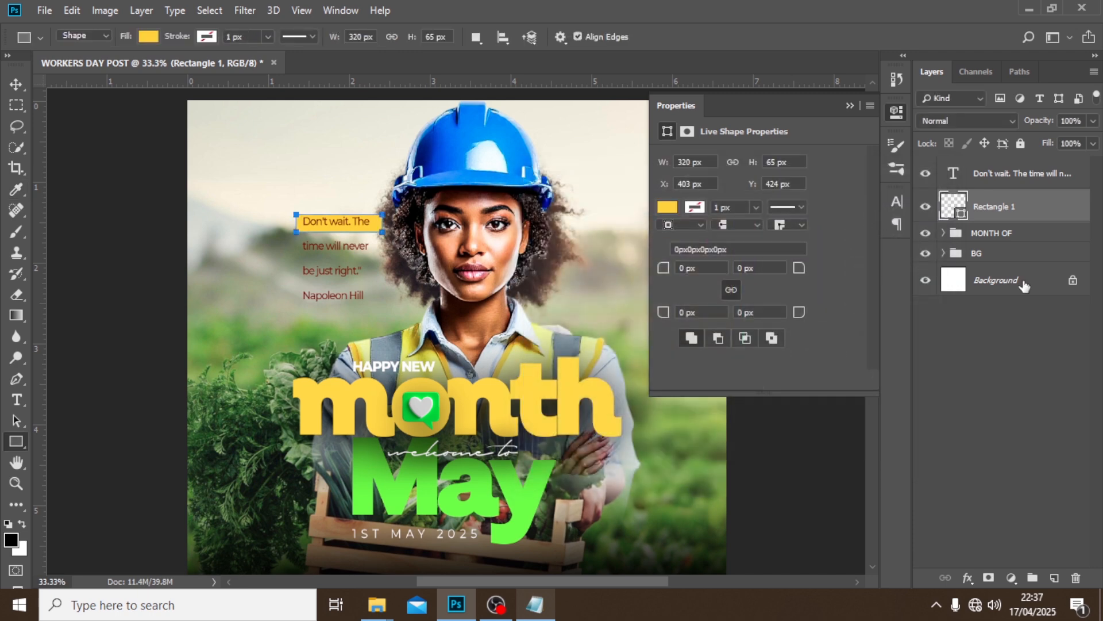
Step: Duplicate the yellow rectangle three times and position the topmost copy behind the quote's last line
key(ctrl+j)
key(ctrl+j)
key(ctrl+j)
key(v)
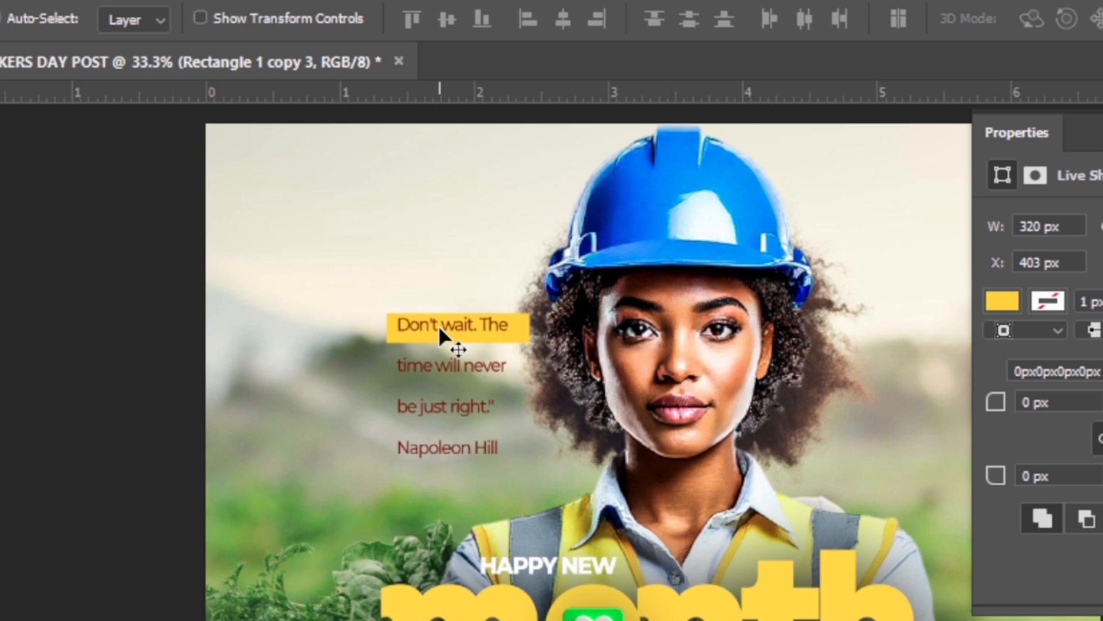
drag(330, 229, 330, 295)
scroll(652, 552, down, 1)
scroll(652, 552, up, 2)
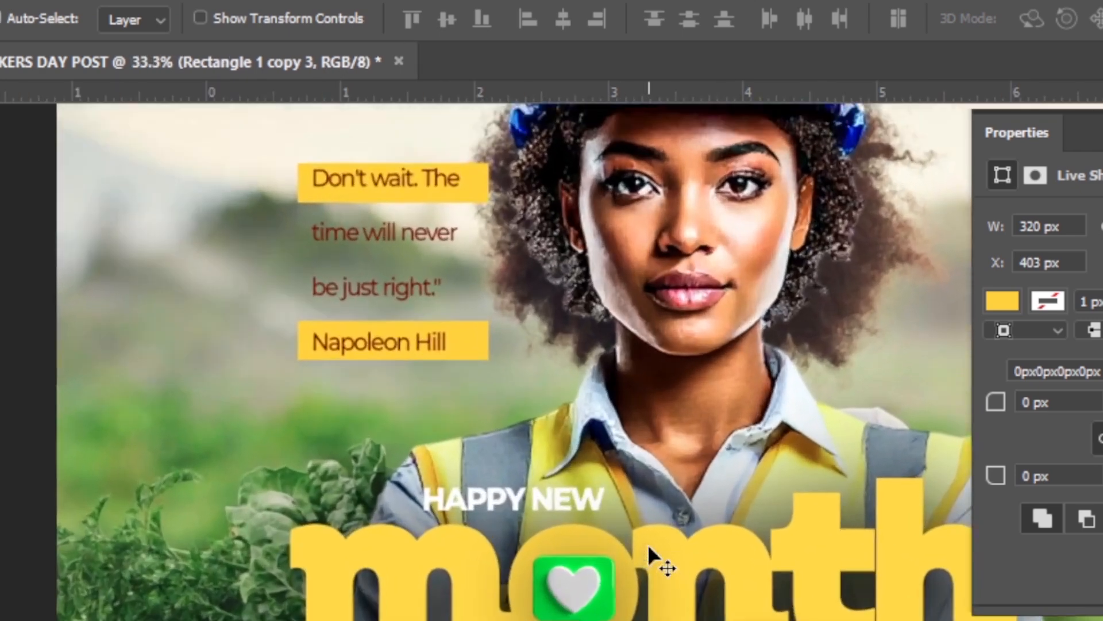
key(Down)
key(Down)
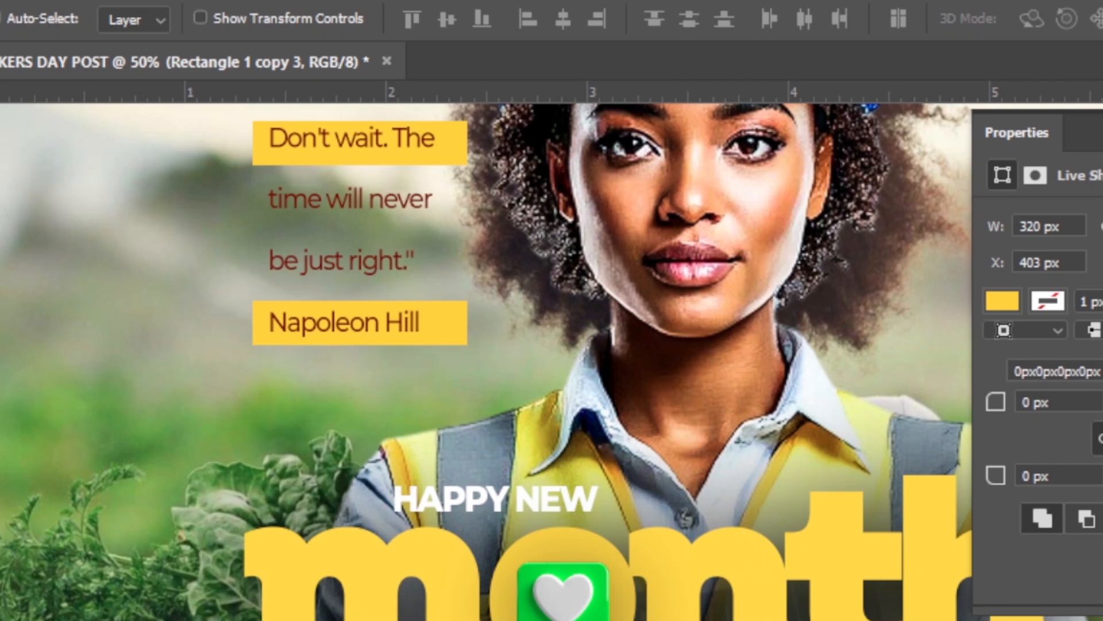
Step: Nudge the original rectangle up to center it behind the first line, and distribute all four rectangles by their vertical centers
click(1101, 489)
key(Up)
key(Up)
key(Up)
key(Up)
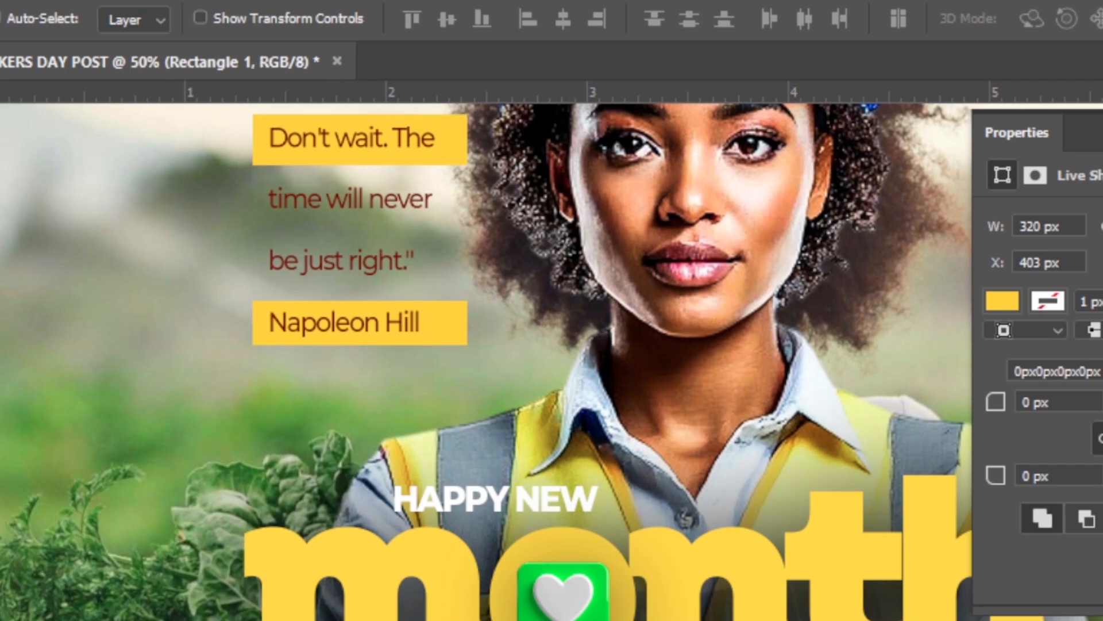
key(Down)
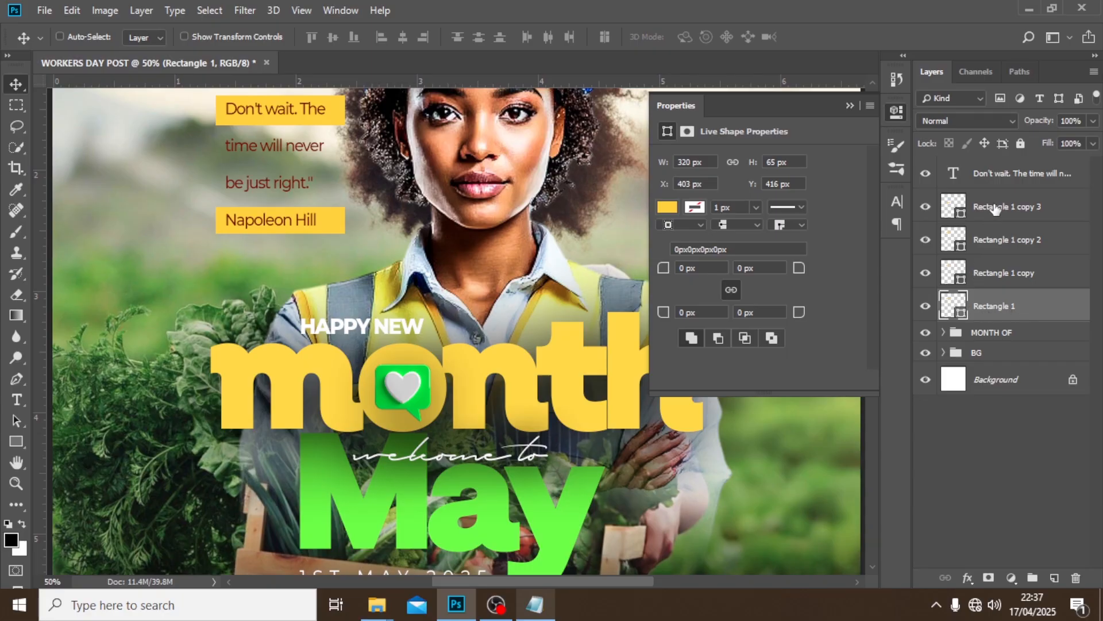
shift+click(996, 209)
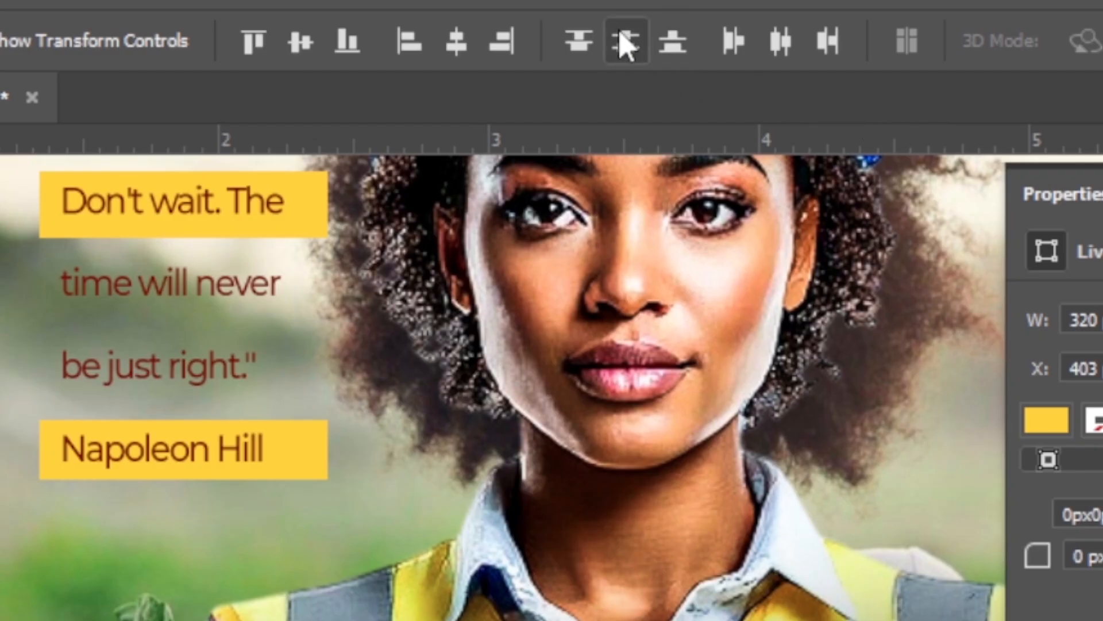
click(625, 41)
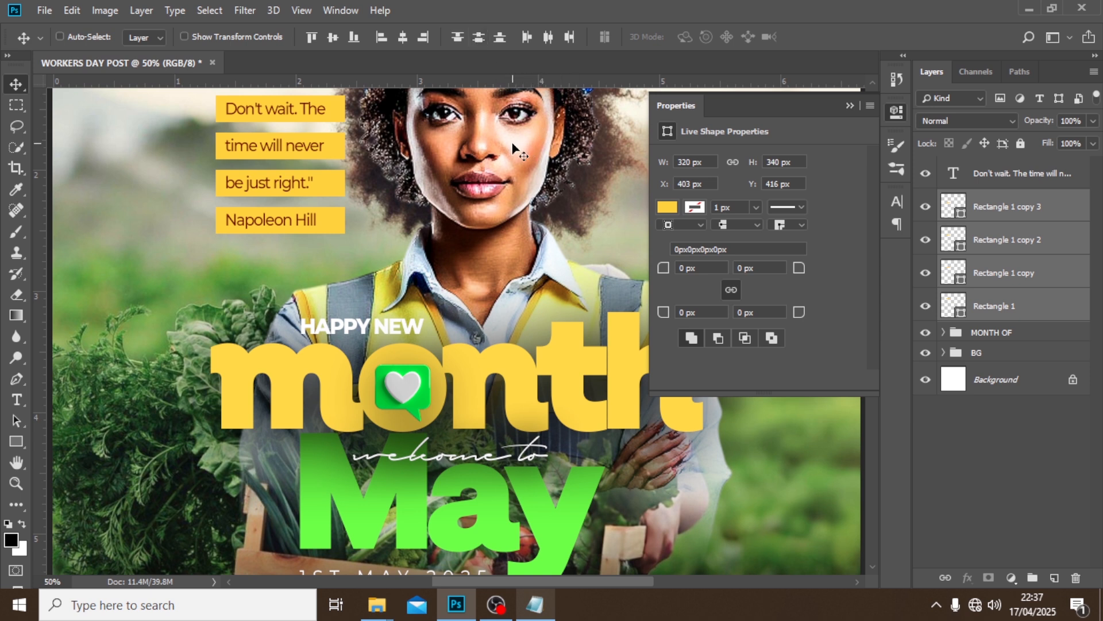
Step: Narrow the rectangles behind the quote's first and second lines to about 294 px wide, keeping their left edges in place
click(998, 316)
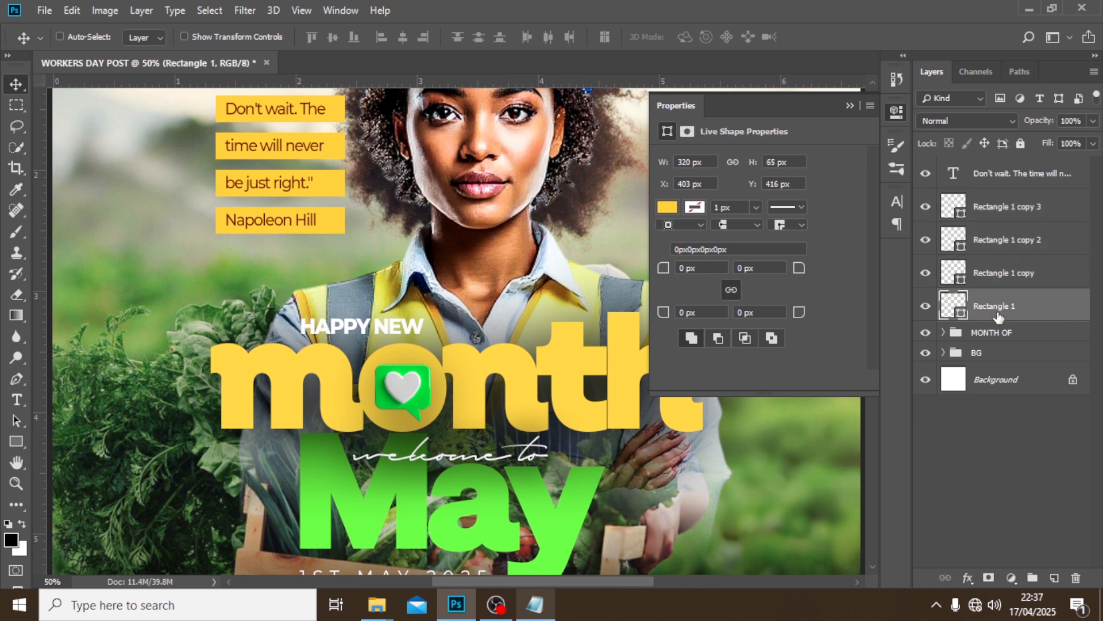
key(ctrl+t)
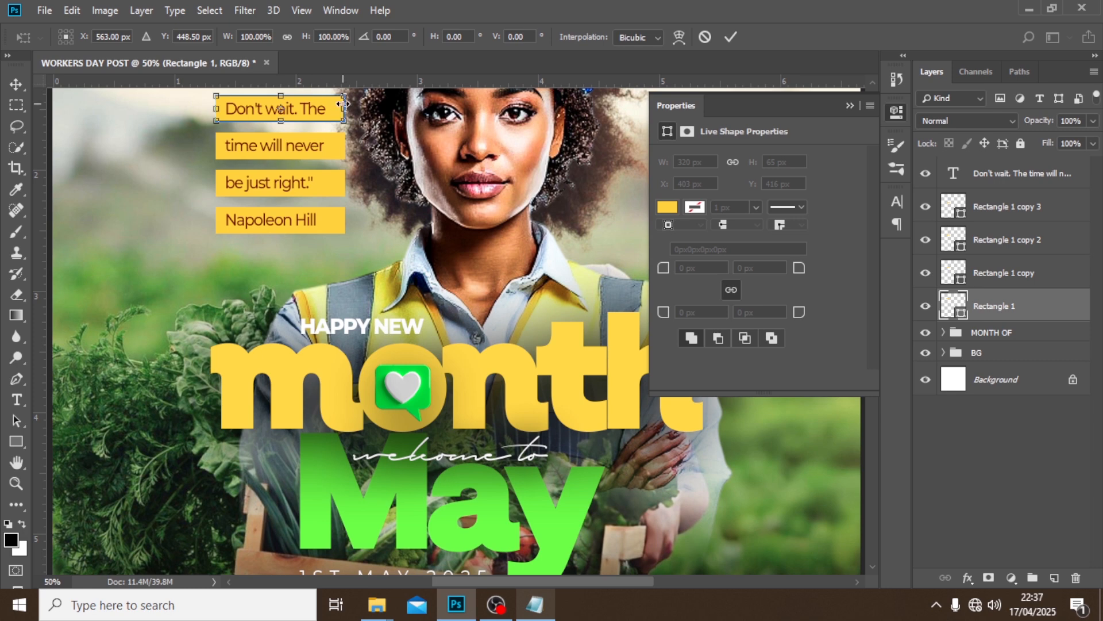
drag(343, 104, 334, 104)
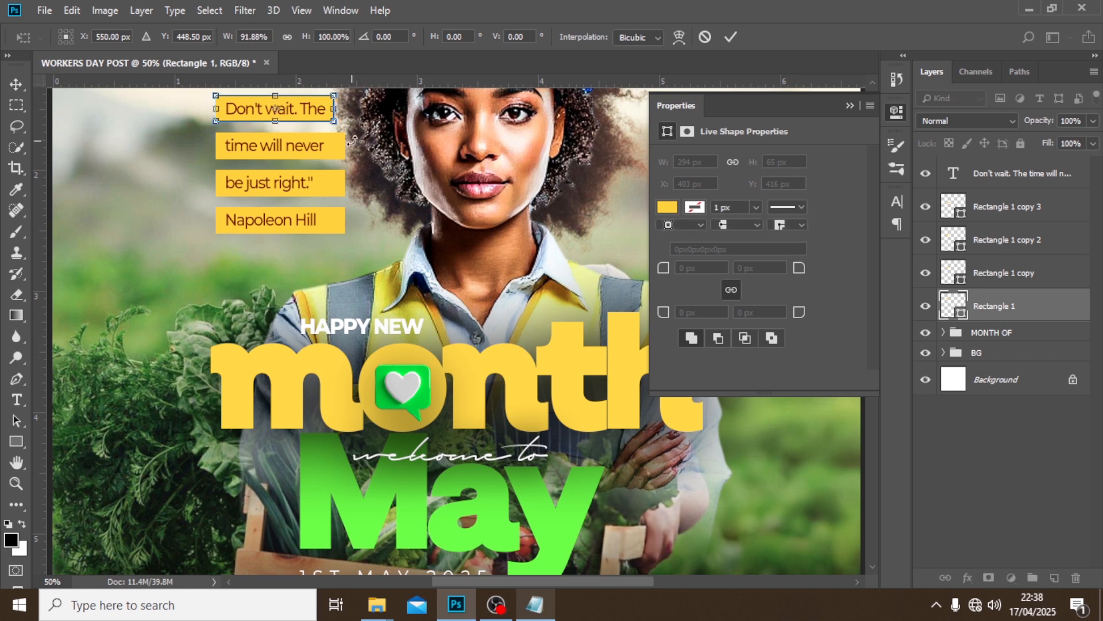
key(Return)
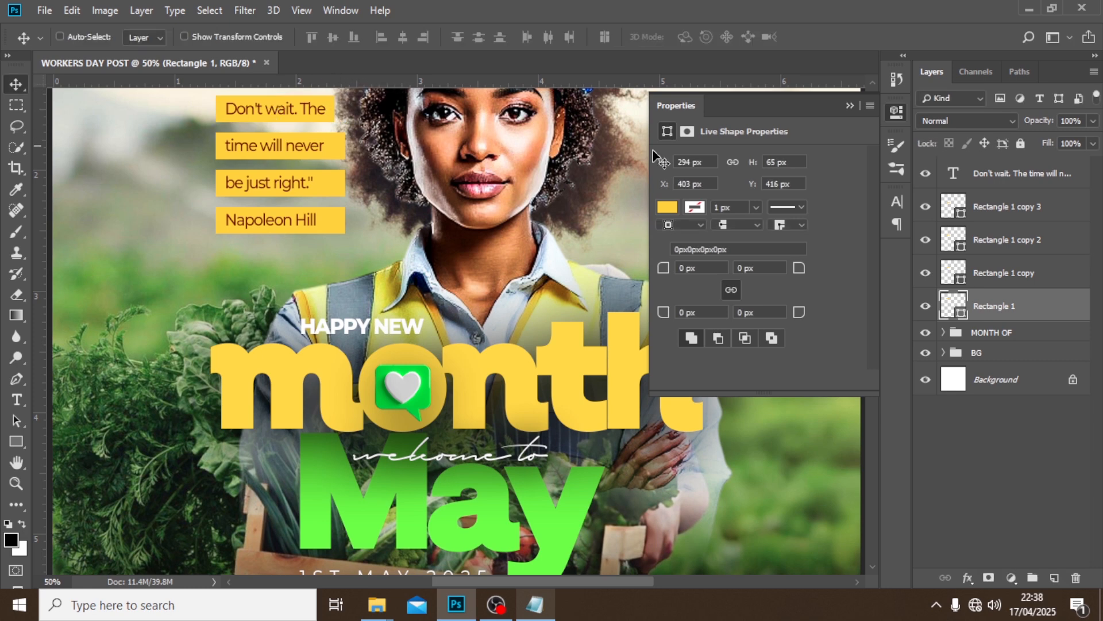
click(984, 272)
key(ctrl+t)
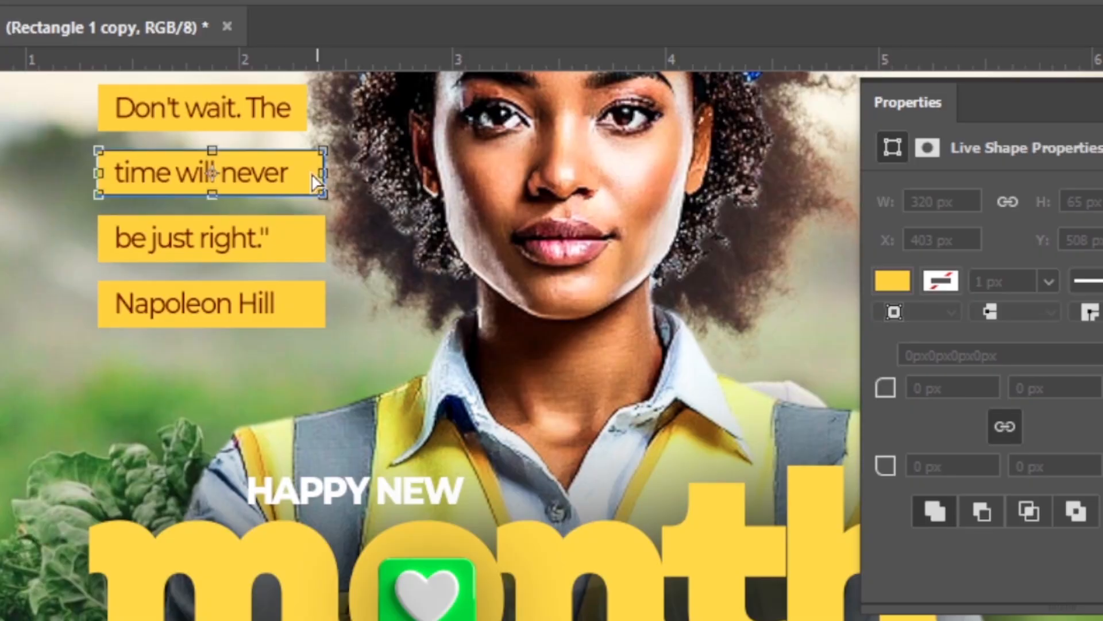
drag(341, 146, 308, 178)
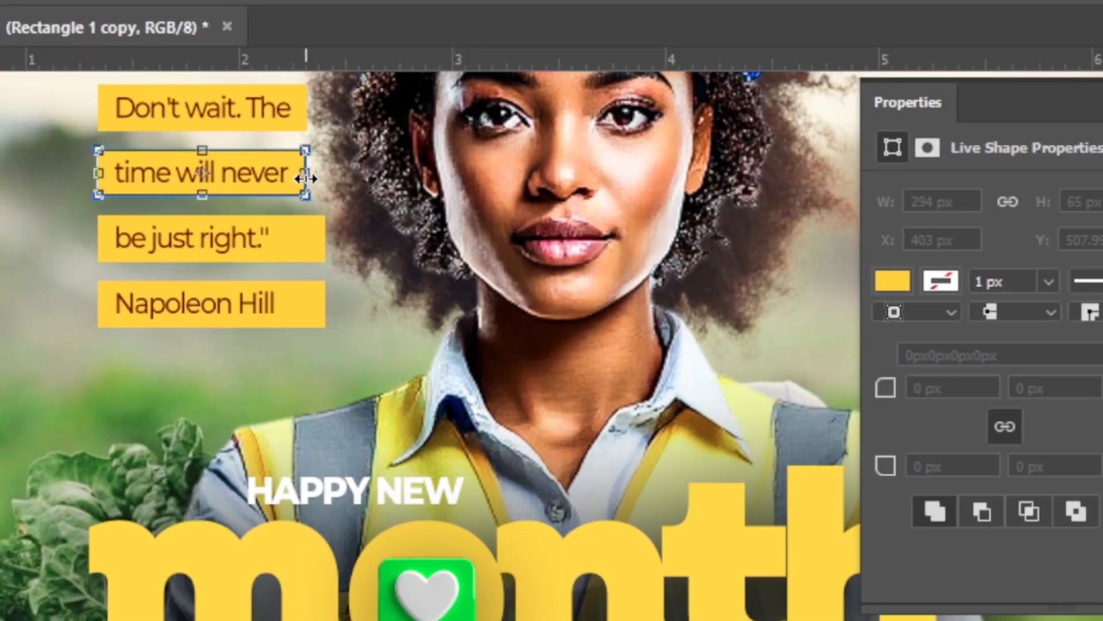
key(Return)
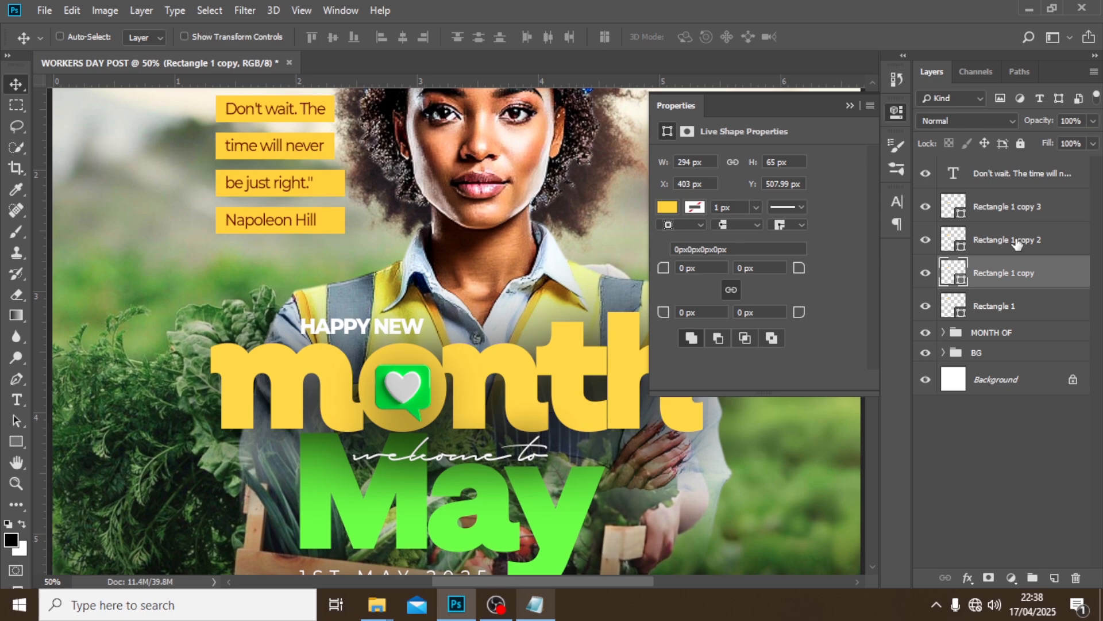
Step: Narrow the rectangle behind "be just right." to about 267 px and the one behind the last line to about 294 px
click(1018, 244)
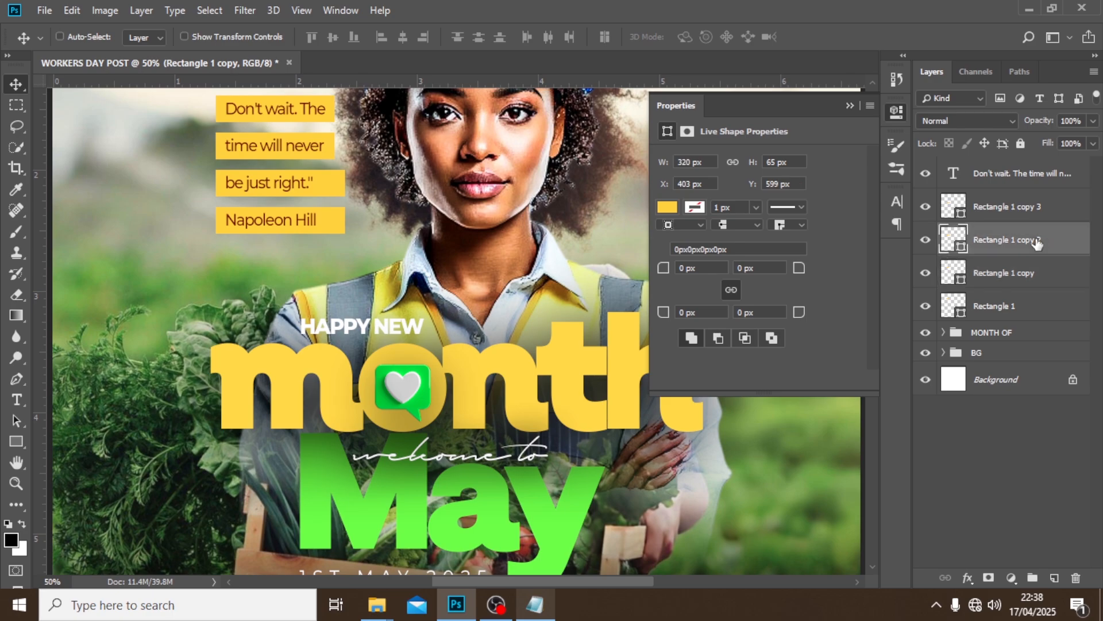
key(ctrl+t)
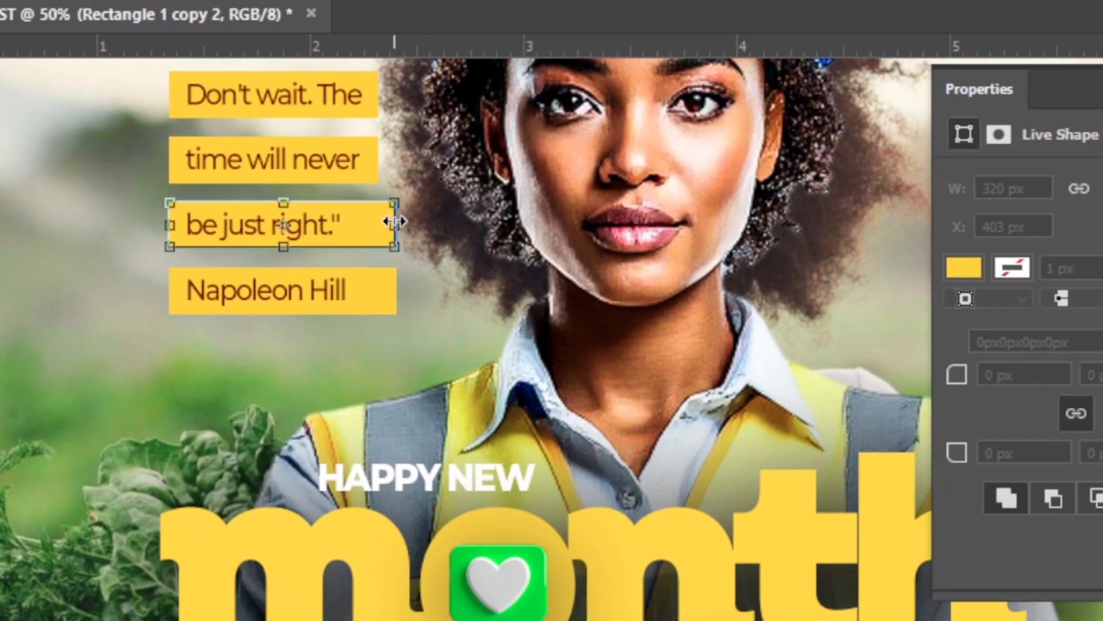
drag(394, 222, 350, 233)
key(Return)
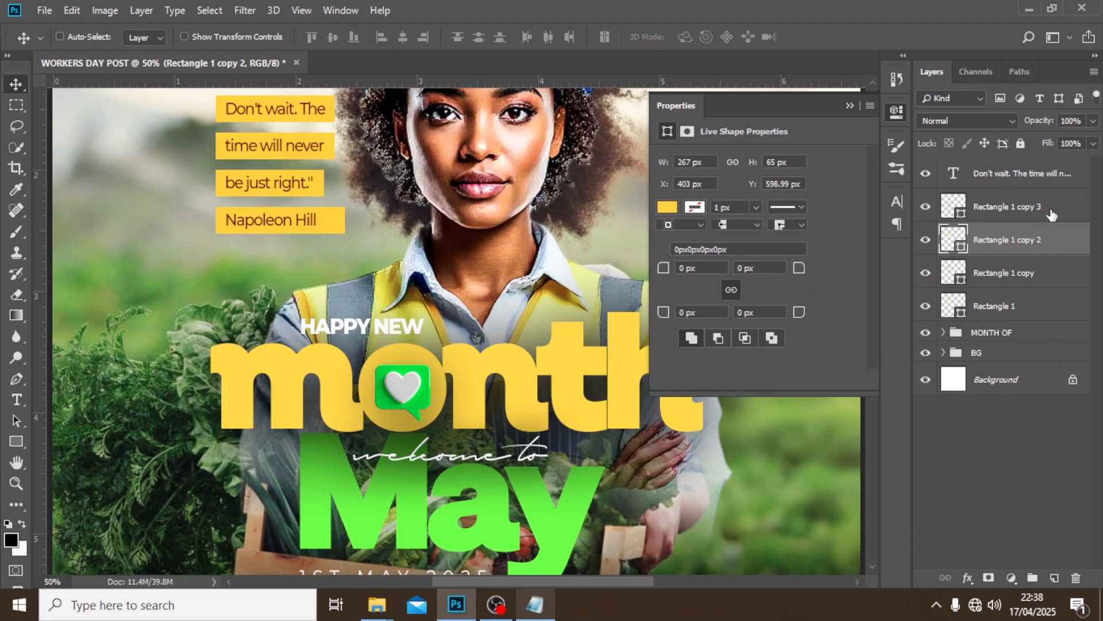
click(1017, 208)
key(ctrl+t)
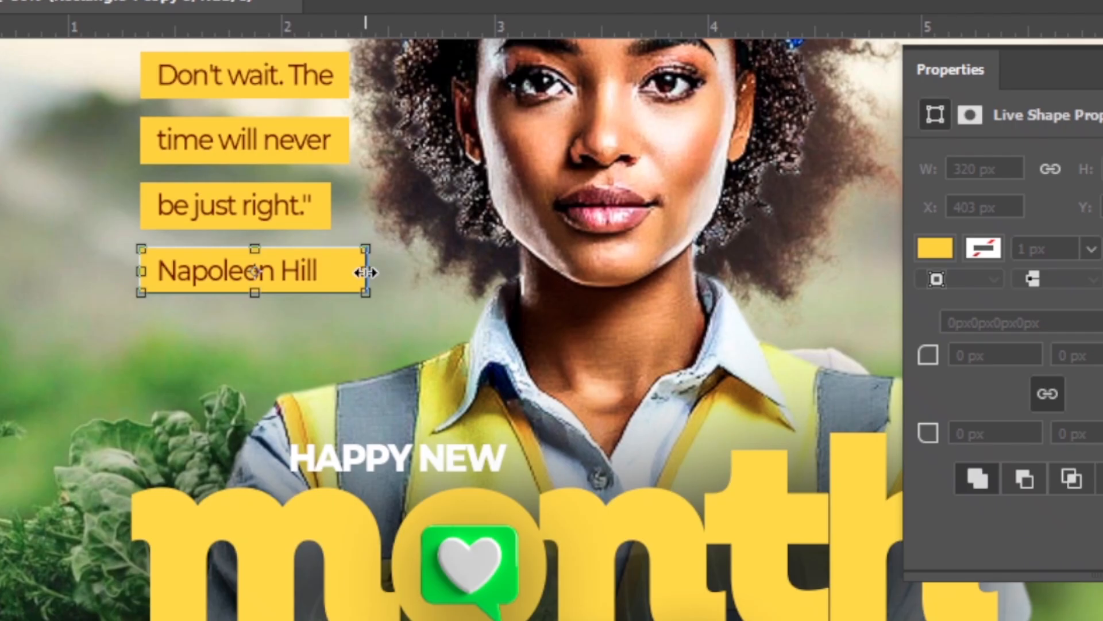
drag(366, 272, 342, 270)
key(Return)
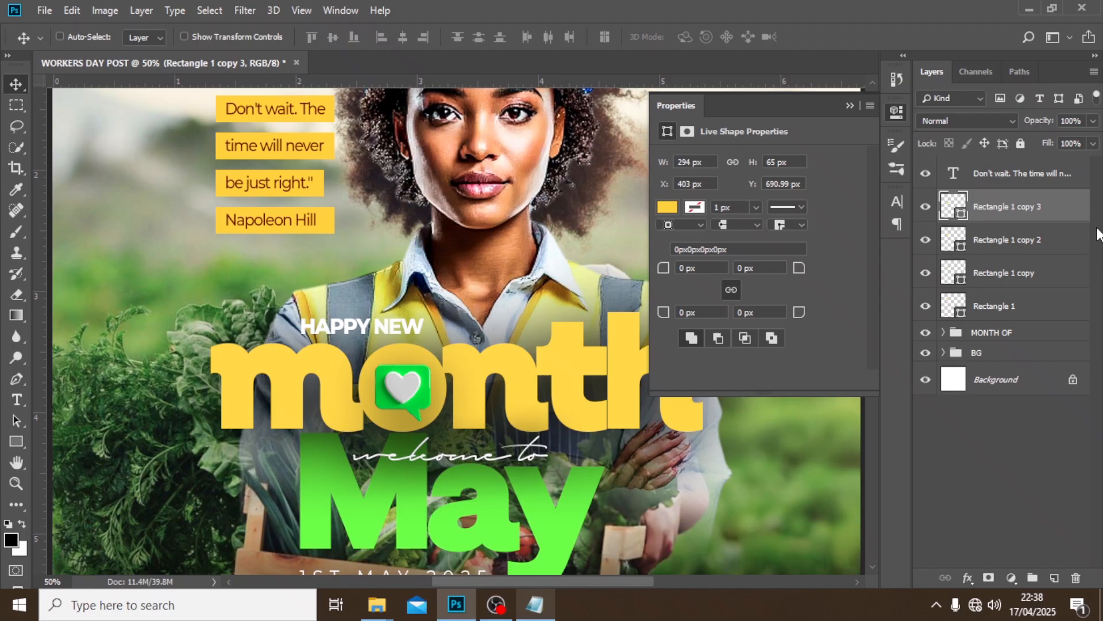
Step: Group the quote text and its four yellow rectangles, and name the group QUOTE
click(987, 174)
shift+click(983, 303)
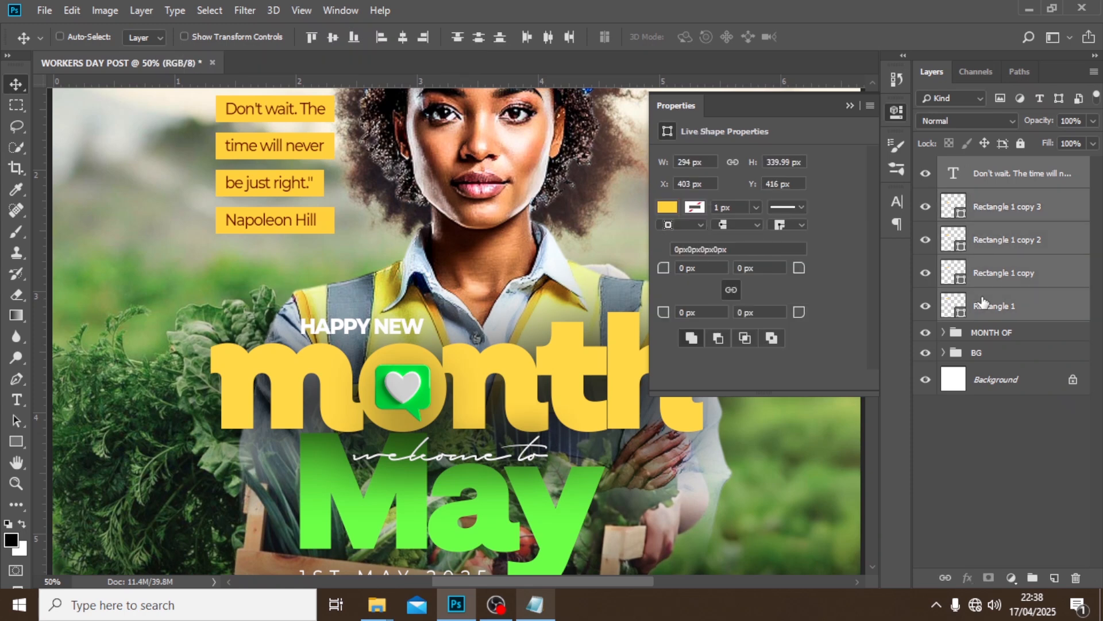
key(ctrl+g)
double_click(988, 166)
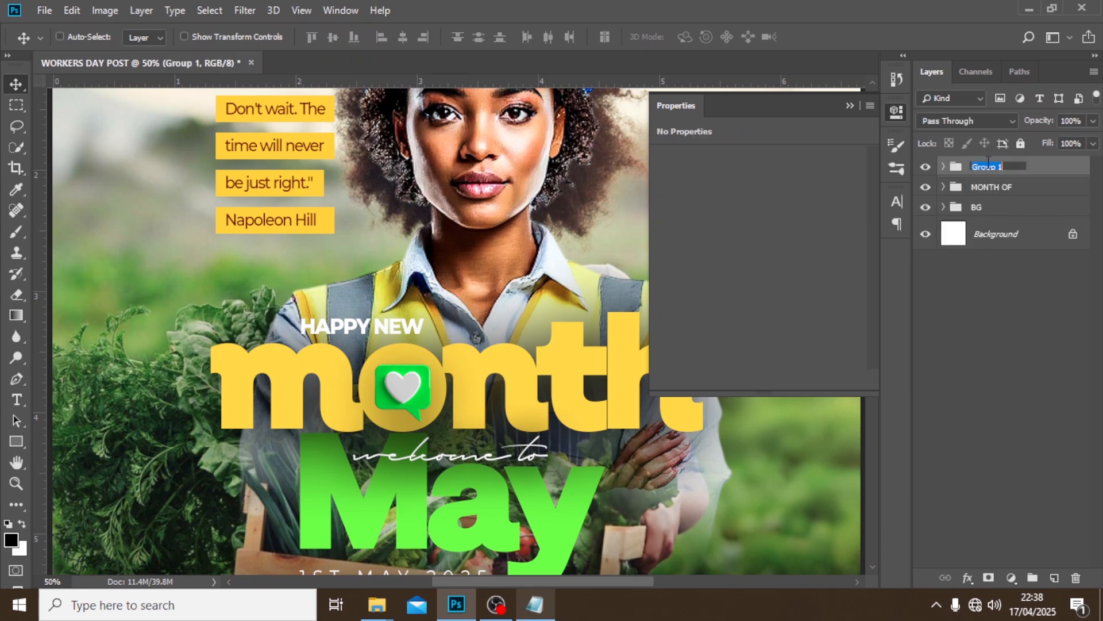
text(QUOTE)
key(Return)
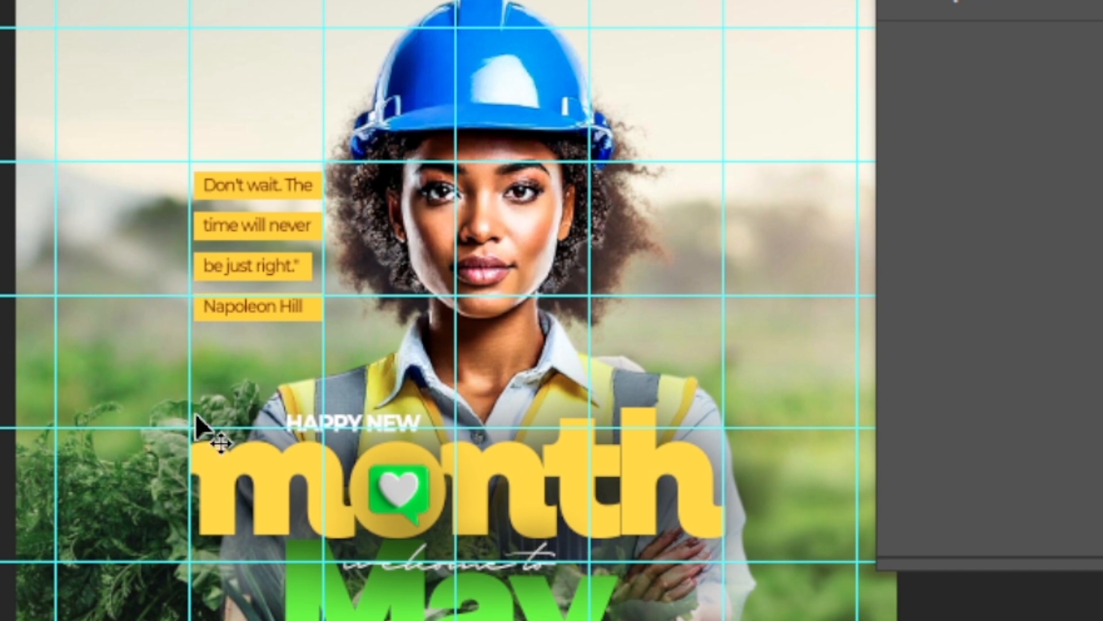
Step: Nudge the QUOTE group left onto the vertical guide at the edge of "month", shift it slightly down, and hide the guides
key(ctrl+plus)
key(Left)
key(Left)
key(Left)
key(Left)
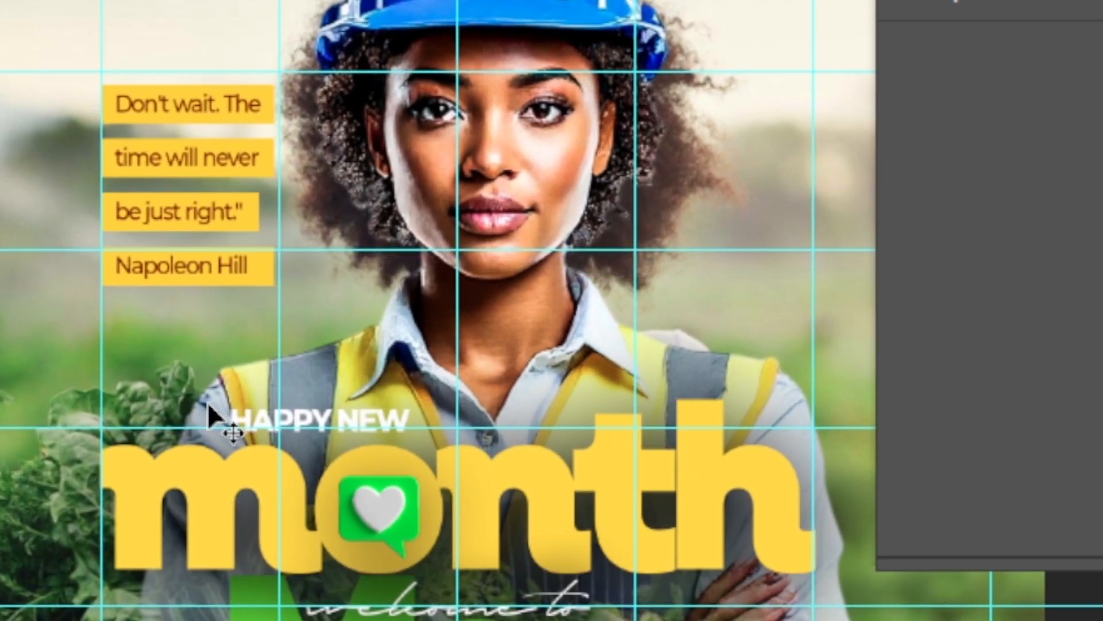
key(Down)
key(Down)
key(Down)
key(Down)
key(Down)
key(Down)
key(Down)
key(Down)
key(Down)
key(Down)
key(Down)
key(Down)
key(Down)
key(Down)
key(Down)
key(Down)
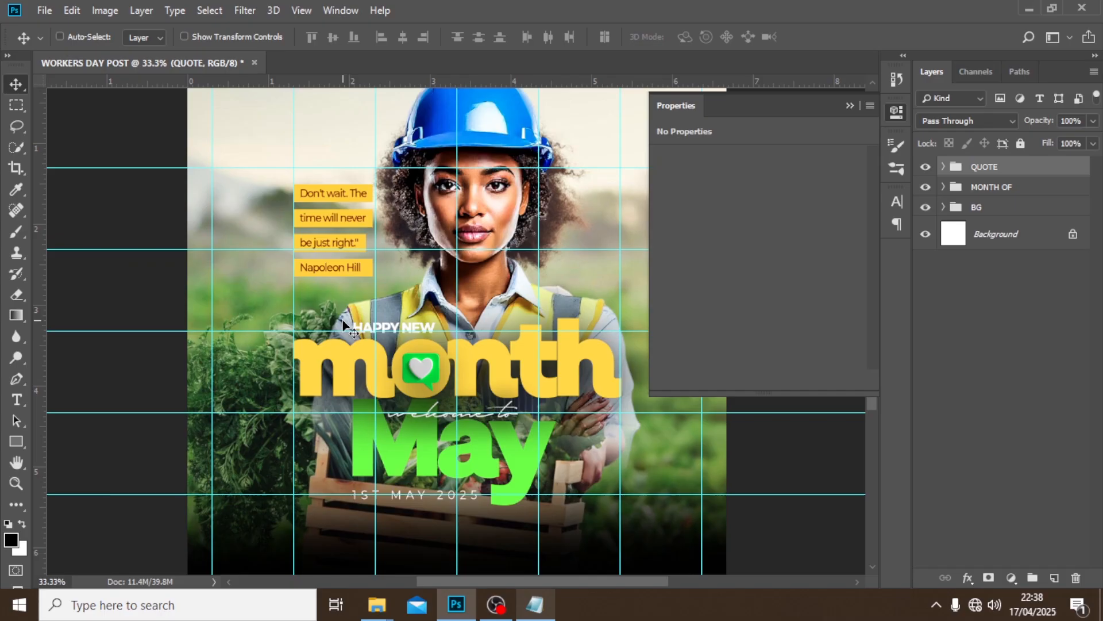
key(ctrl+0)
key(ctrl+semicolon)
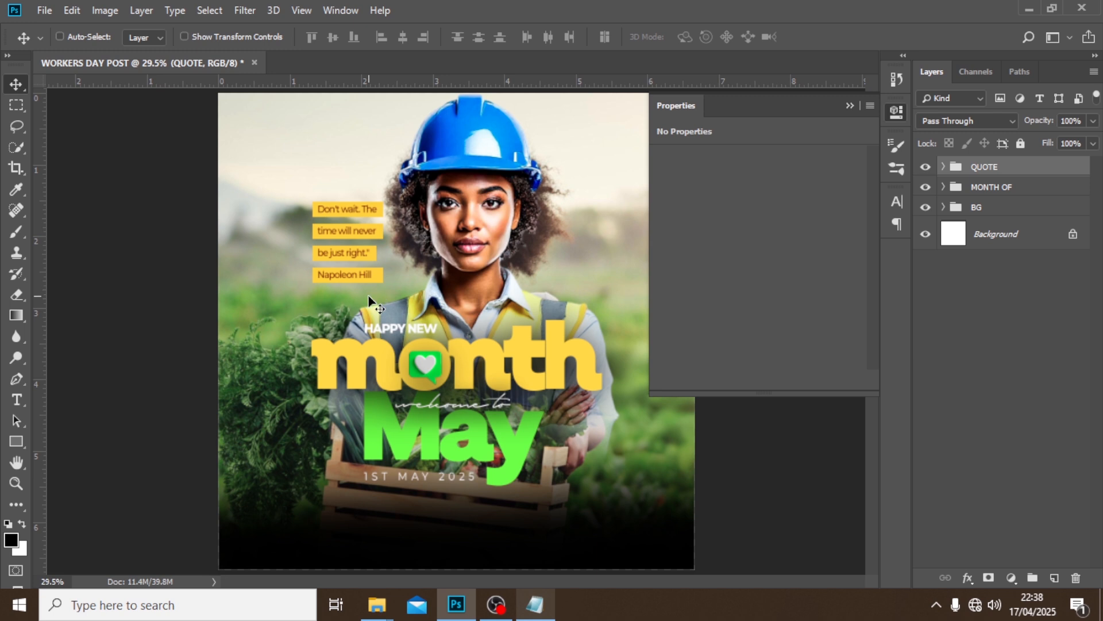
Step: Set the font weight of the quote's last line, "Napoleon Hill", to SemiBold
click(943, 166)
double_click(966, 193)
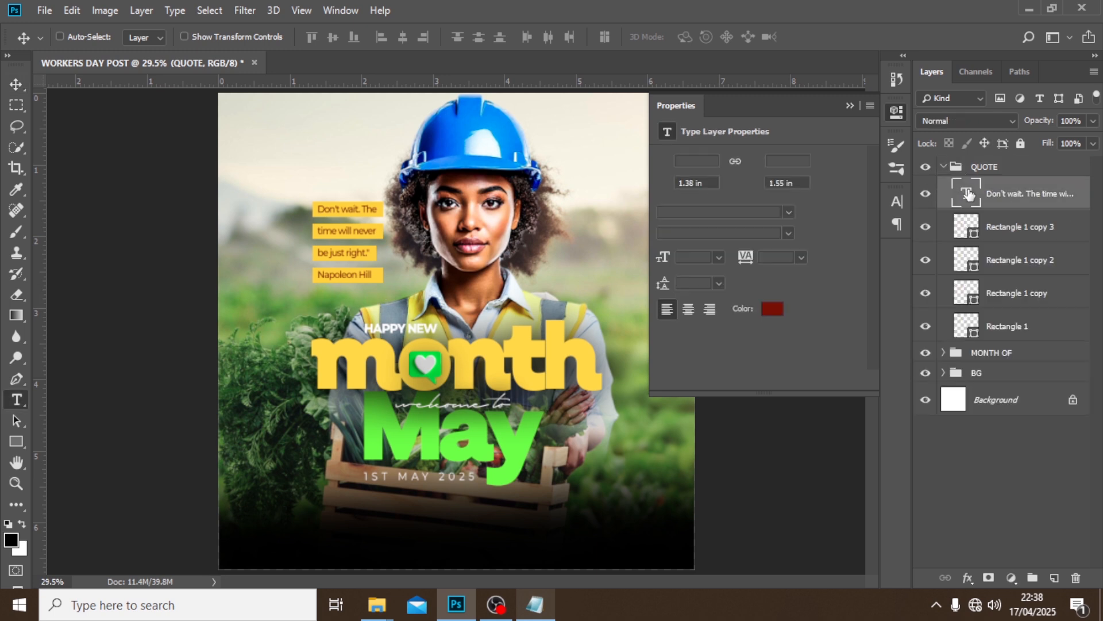
drag(373, 276, 303, 276)
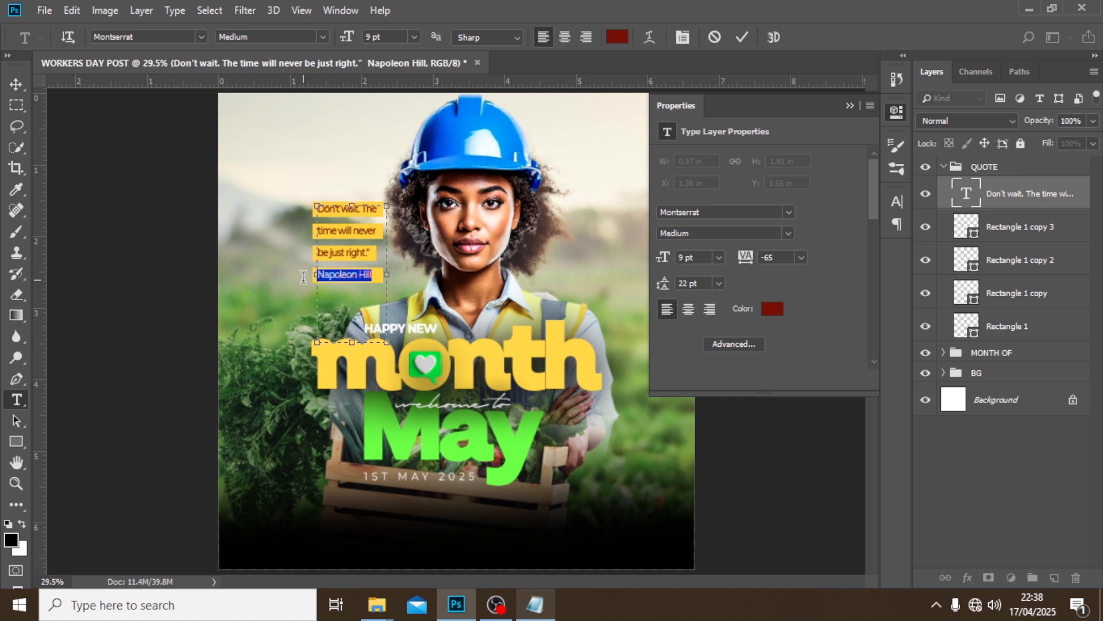
click(897, 200)
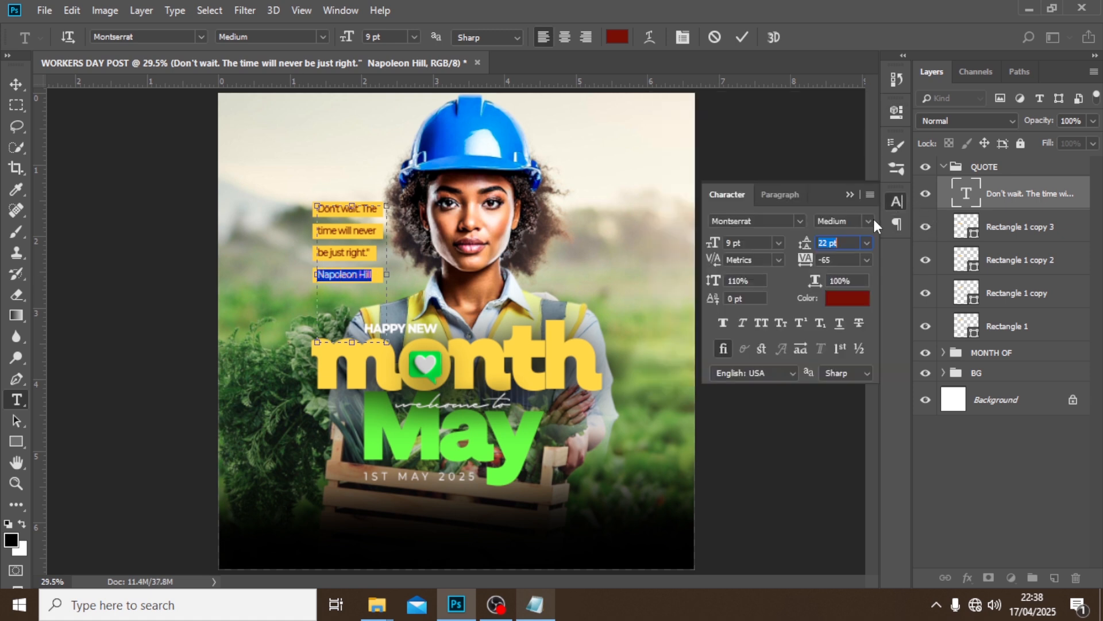
click(870, 219)
click(852, 365)
click(1045, 195)
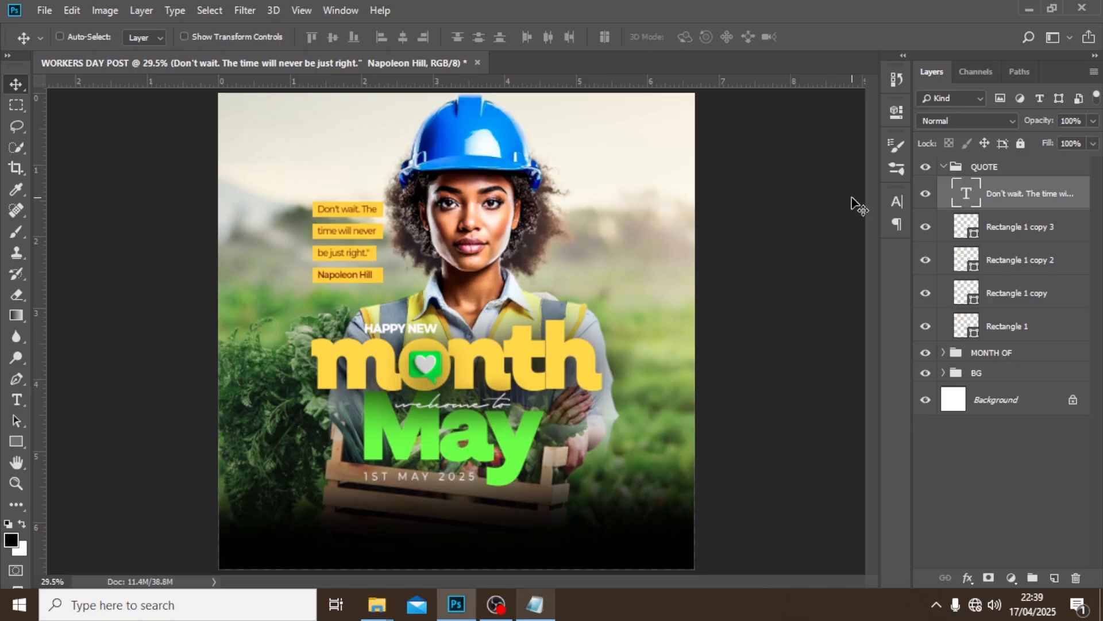
Step: Copy the phone number from the Notepad file and add it as a new text layer below the wooden crate
key(t)
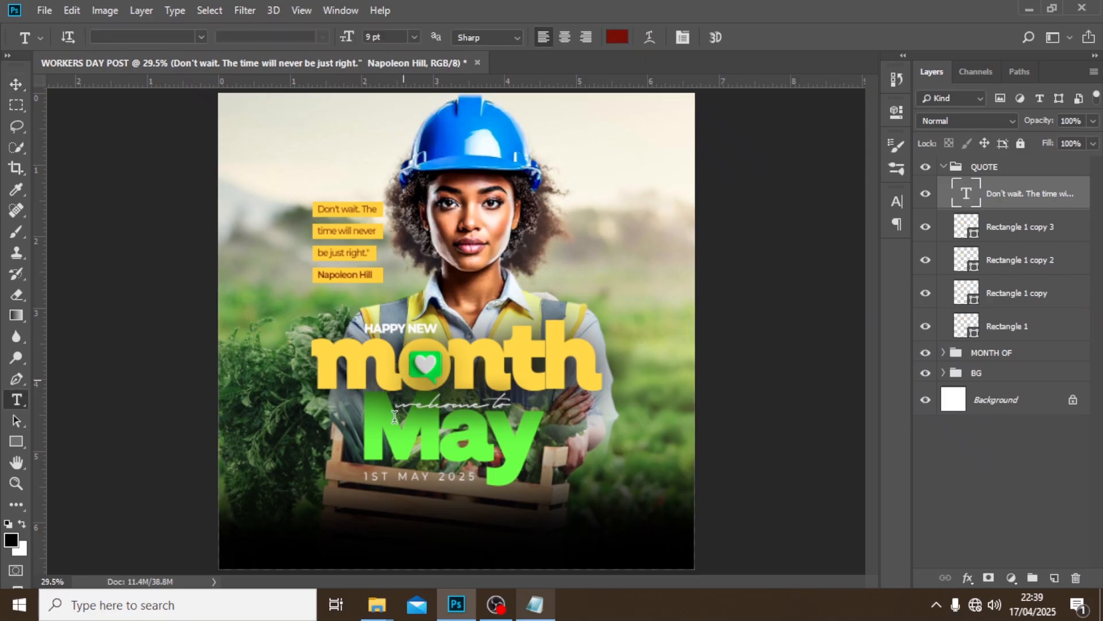
click(358, 553)
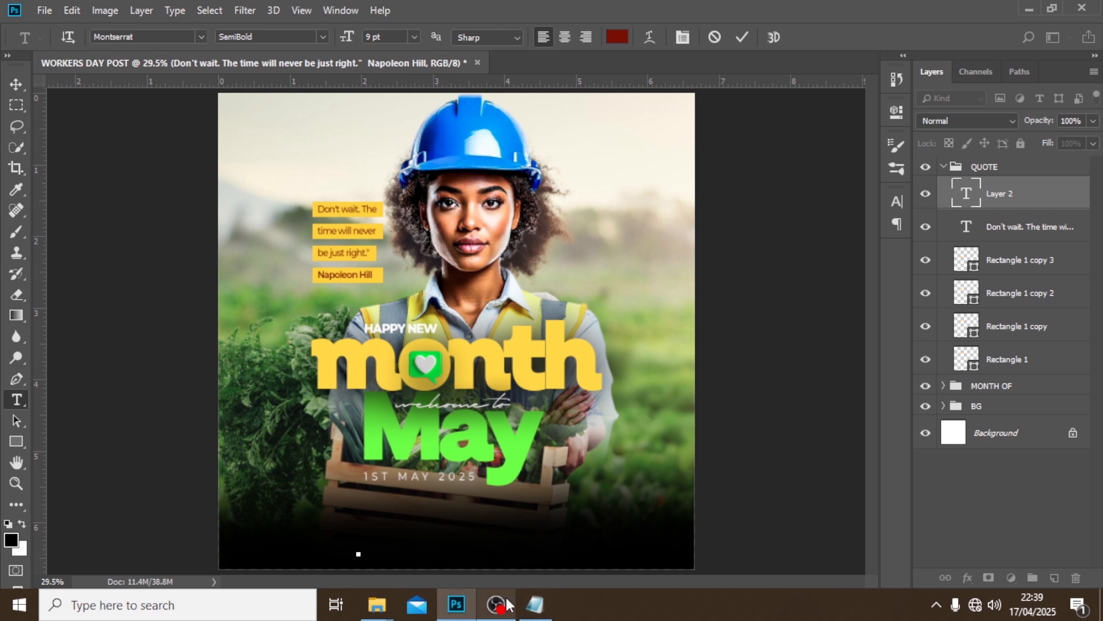
click(535, 603)
click(618, 372)
drag(619, 373, 452, 373)
key(ctrl+c)
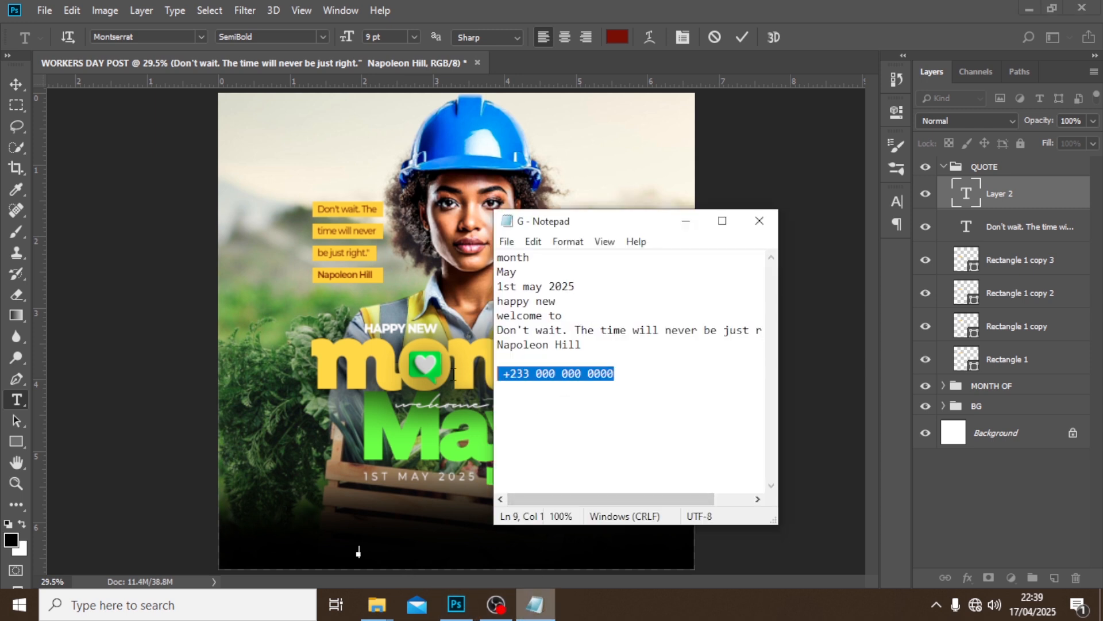
click(592, 38)
key(ctrl+v)
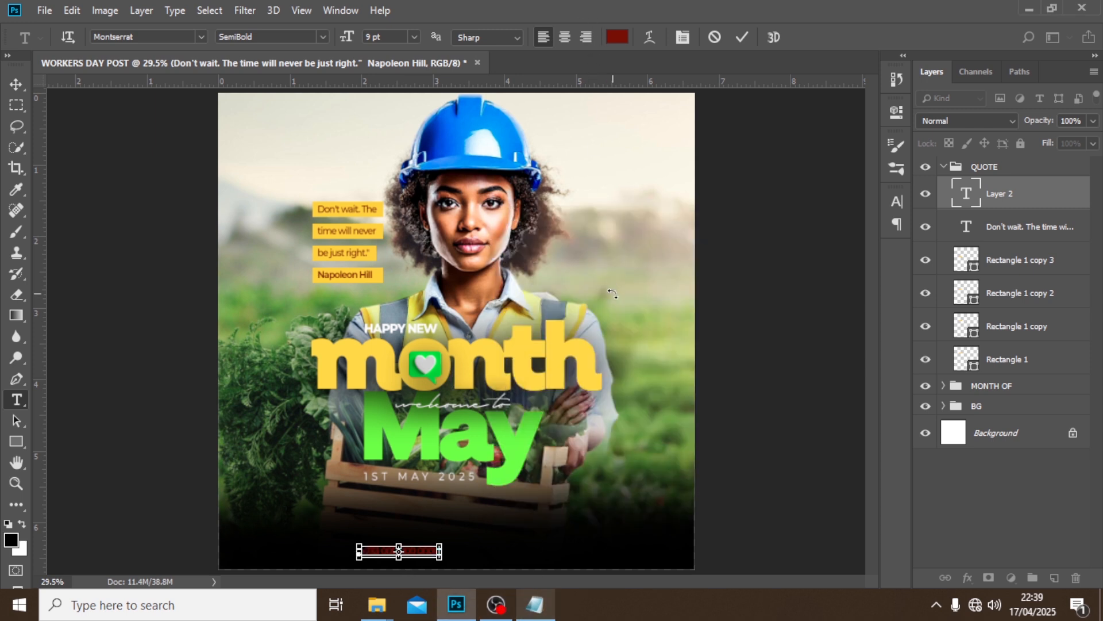
click(990, 204)
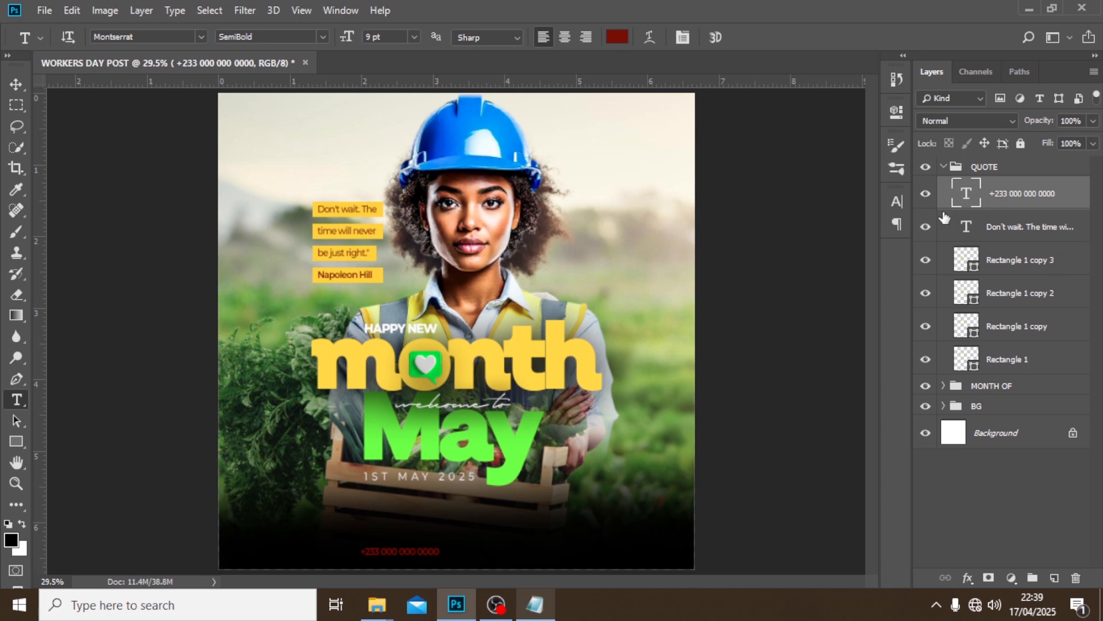
Step: Color the phone number text white (ffffff) and move its layer out of and above the QUOTE group
click(897, 202)
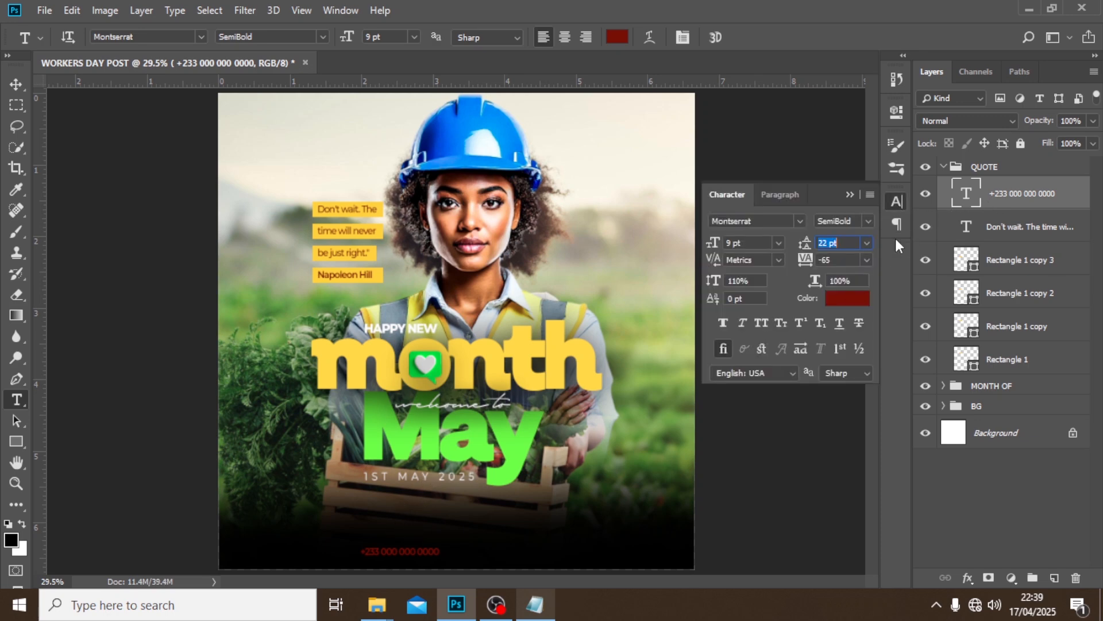
click(843, 298)
text(ffffff)
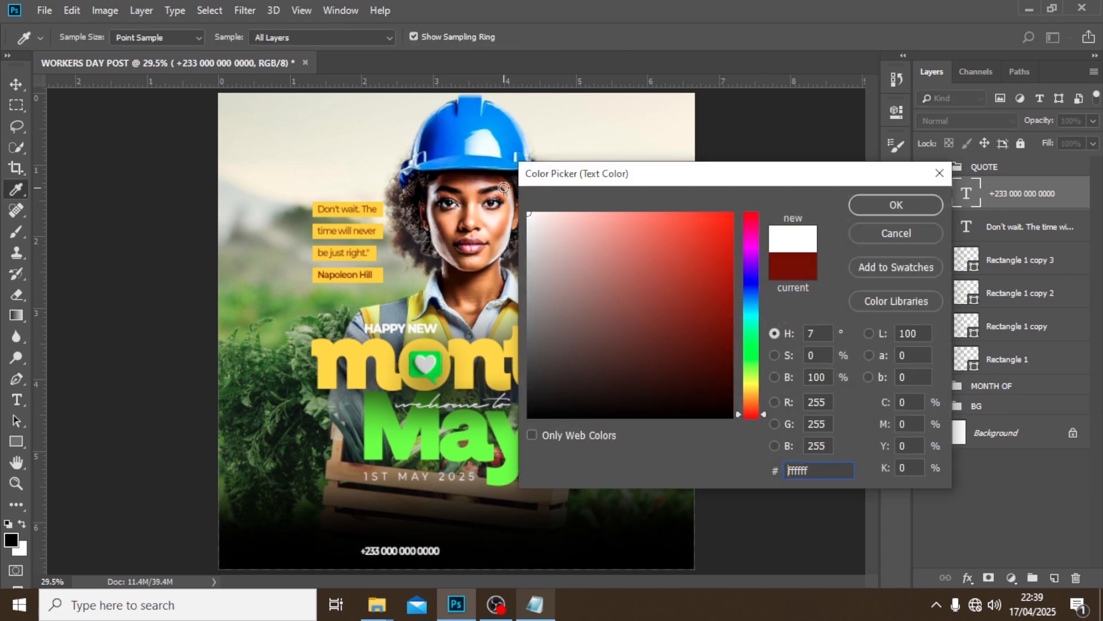
click(916, 201)
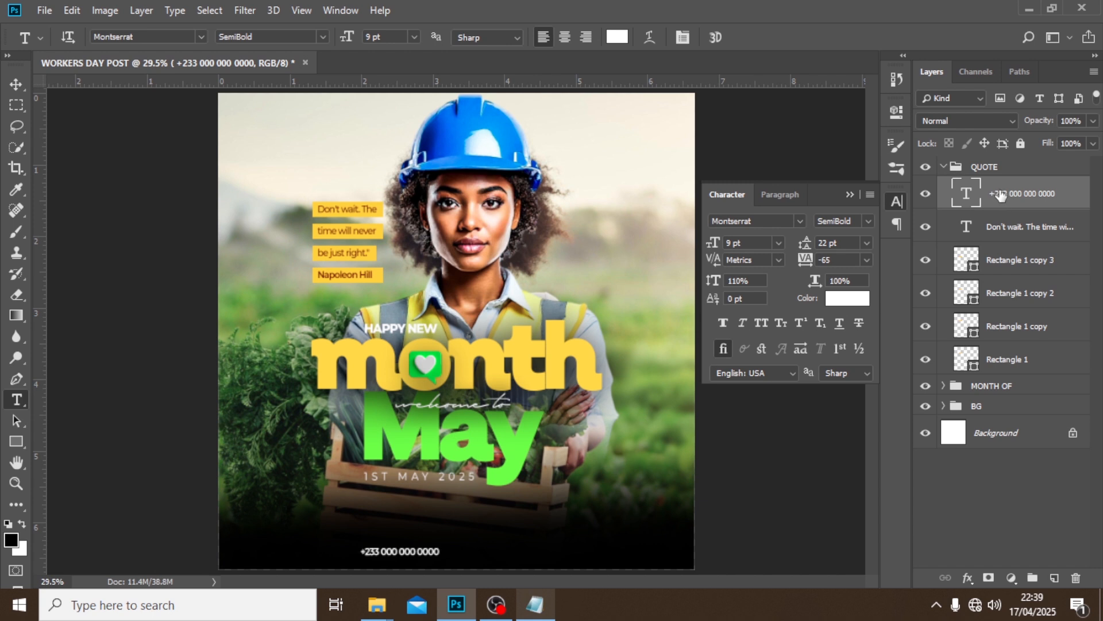
drag(993, 194, 993, 156)
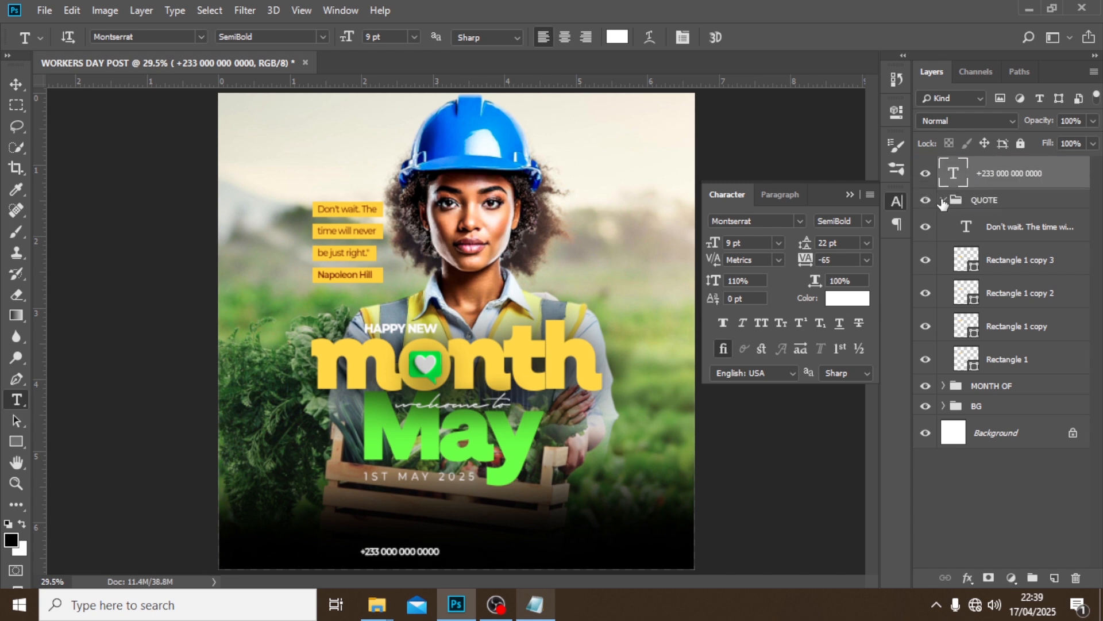
click(943, 200)
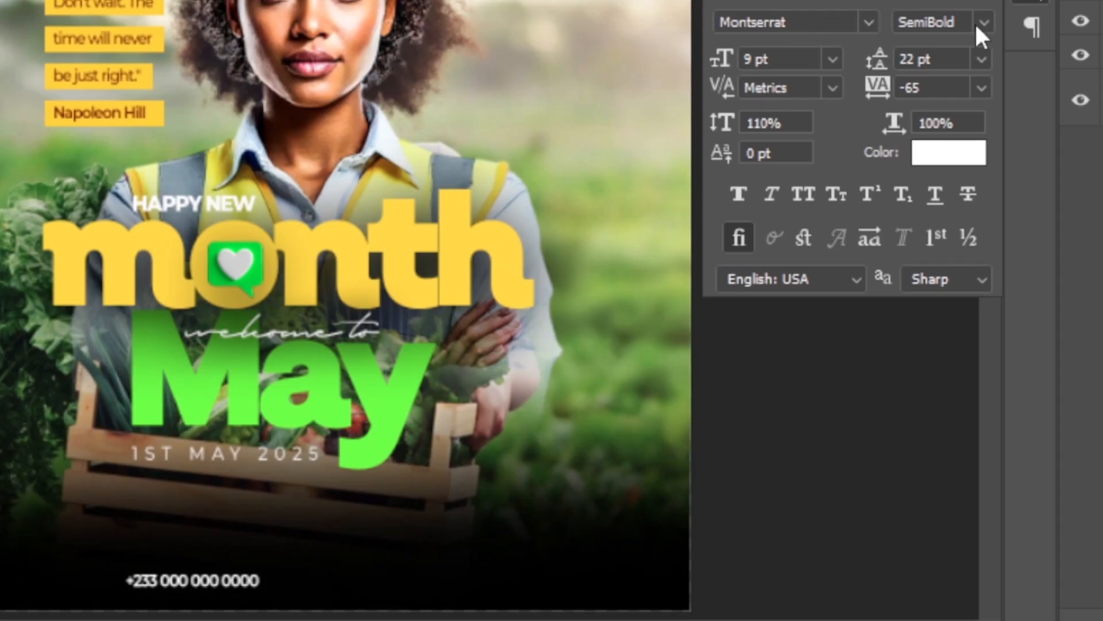
Step: Set the phone number text to Montserrat Regular with a tracking of 800
click(983, 22)
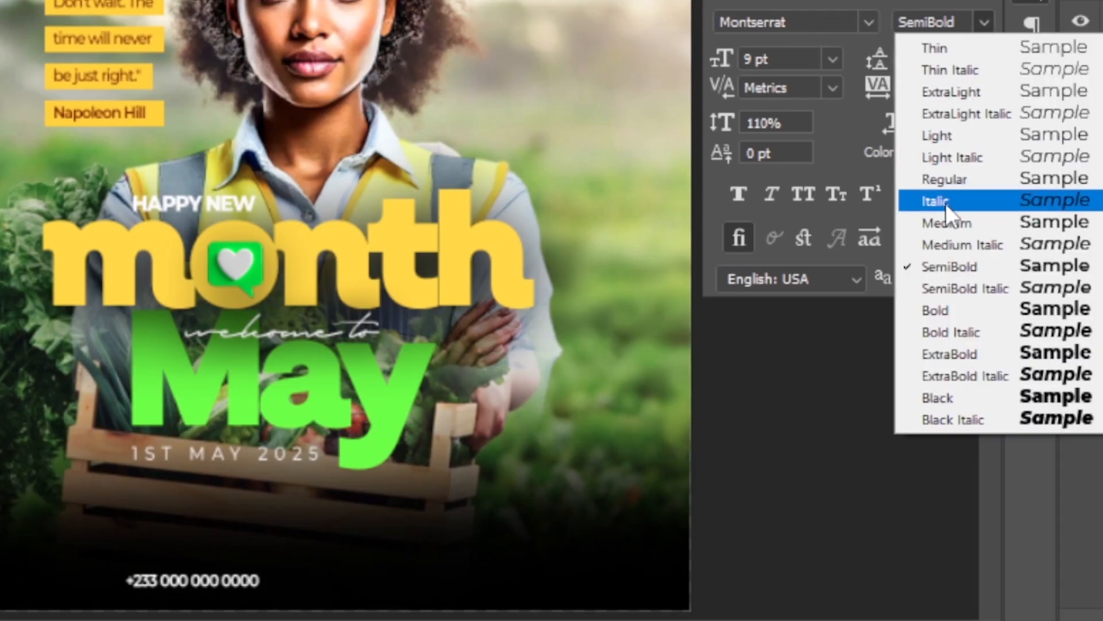
click(953, 171)
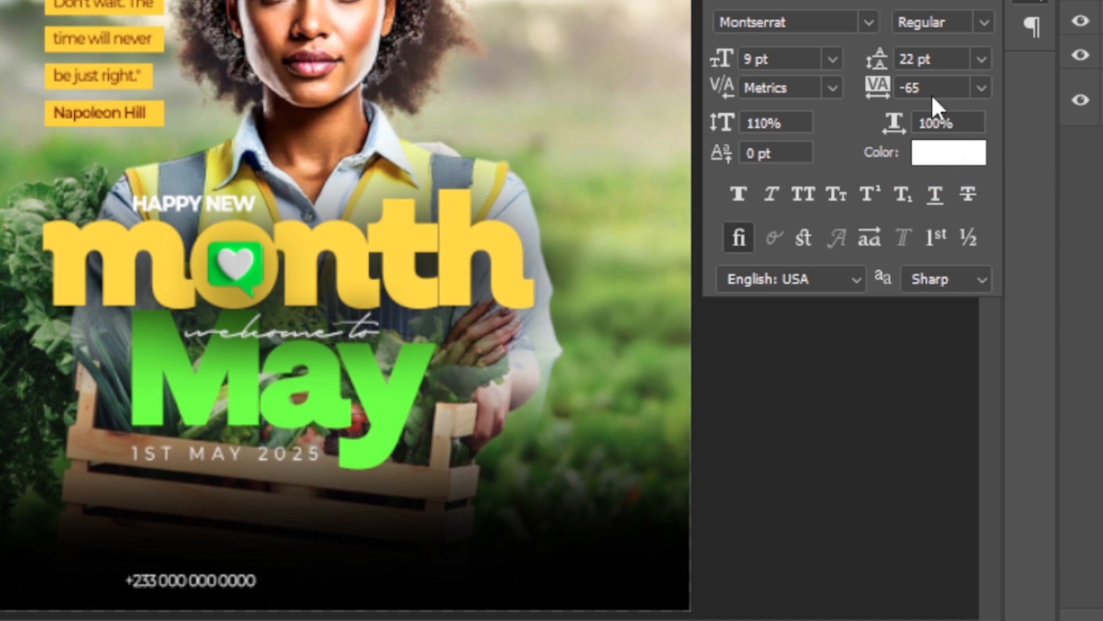
drag(931, 92, 884, 98)
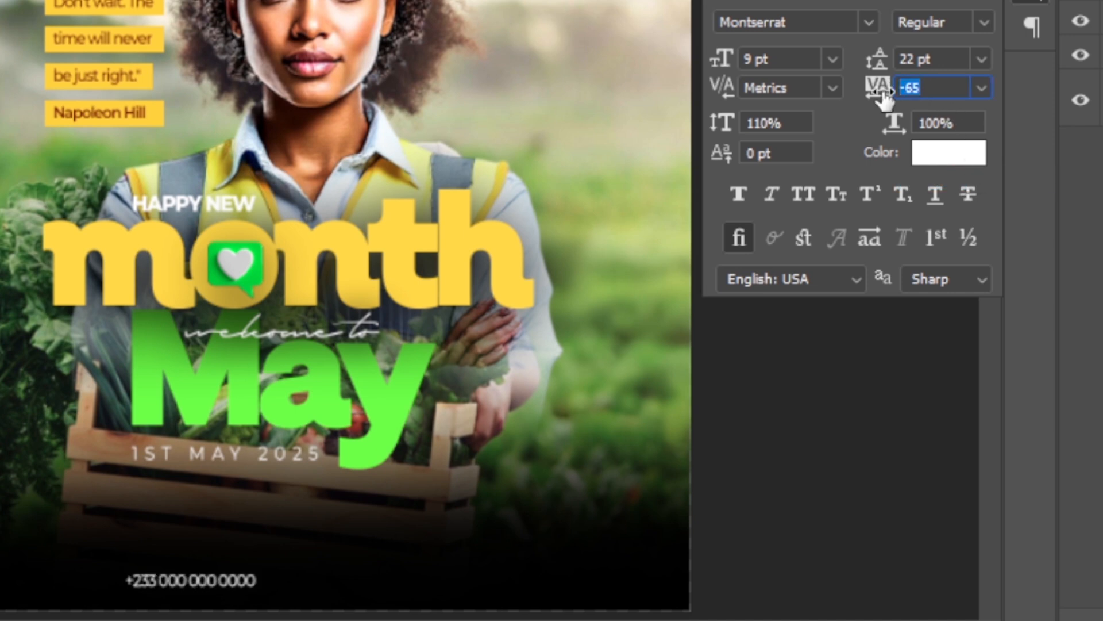
text(200)
key(BackSpace)
key(BackSpace)
key(BackSpace)
text(800)
key(Return)
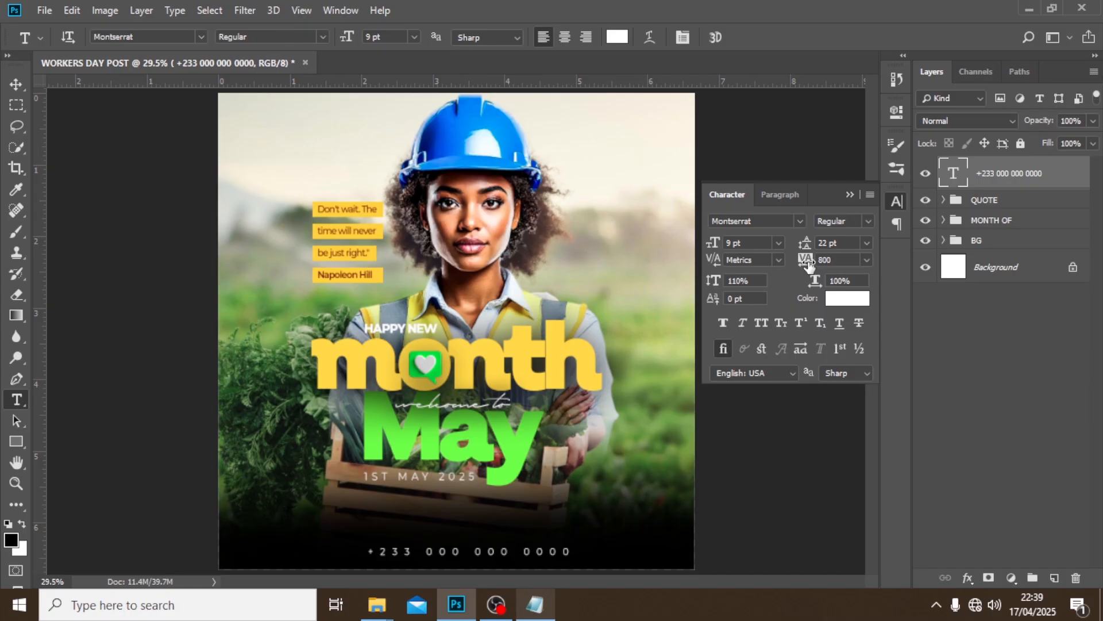
Step: Rotate the phone number 90° counter clockwise and place it vertically over the foliage beside the "month May" title
key(ctrl+t)
right_click(528, 407)
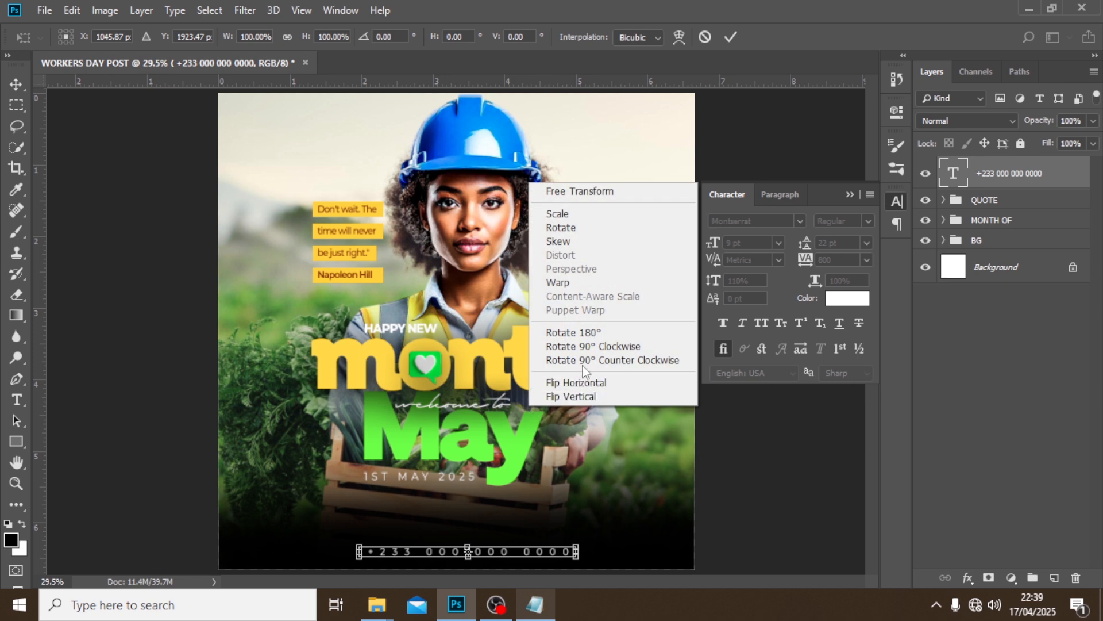
click(602, 360)
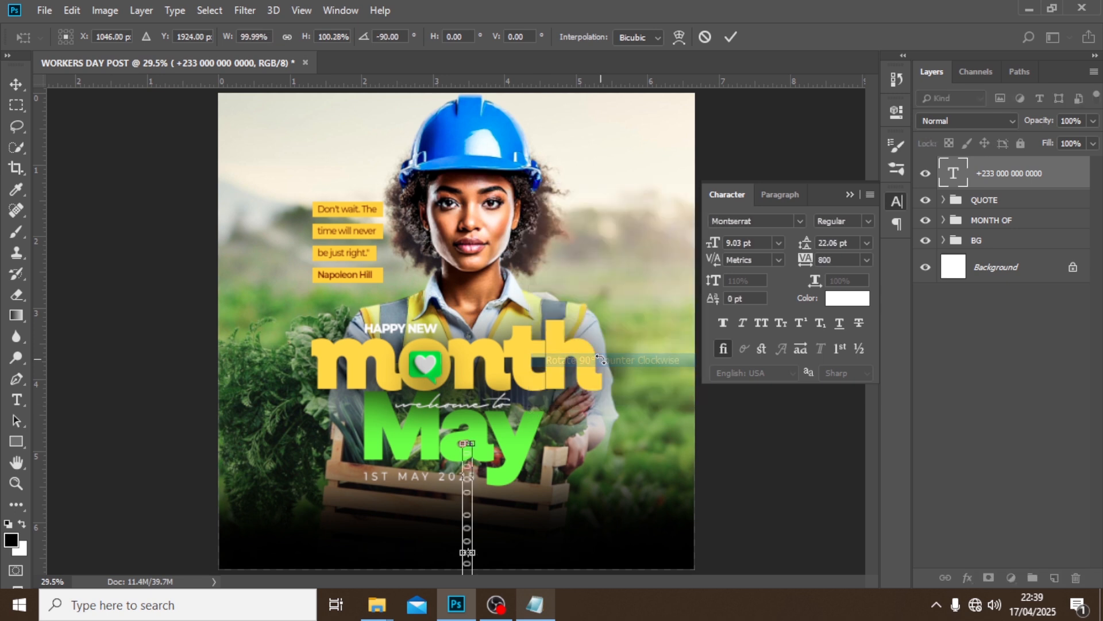
key(Return)
key(v)
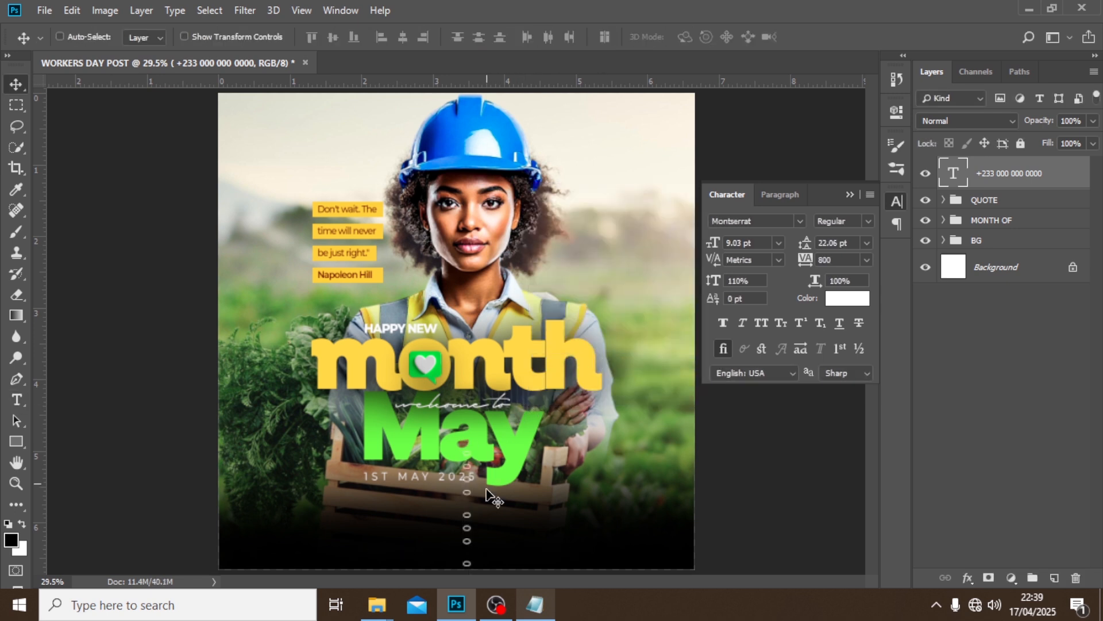
drag(485, 504, 296, 382)
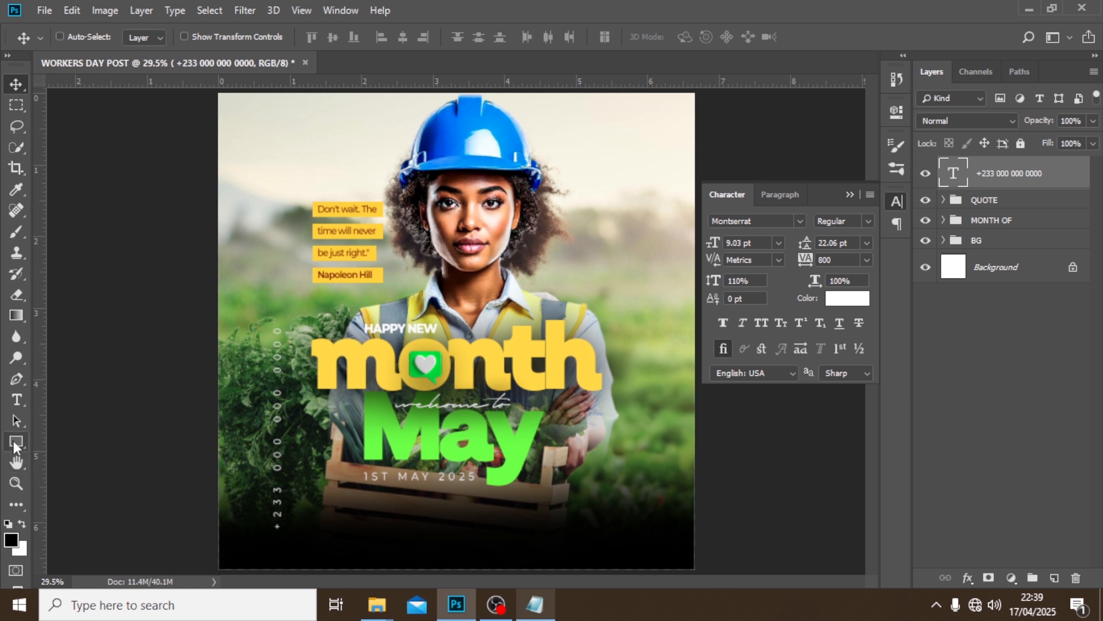
Step: Draw a thin vertical rectangle of about 8 × 777 px above the rotated phone number and fill it white (ffffff)
click(16, 441)
drag(278, 139, 278, 325)
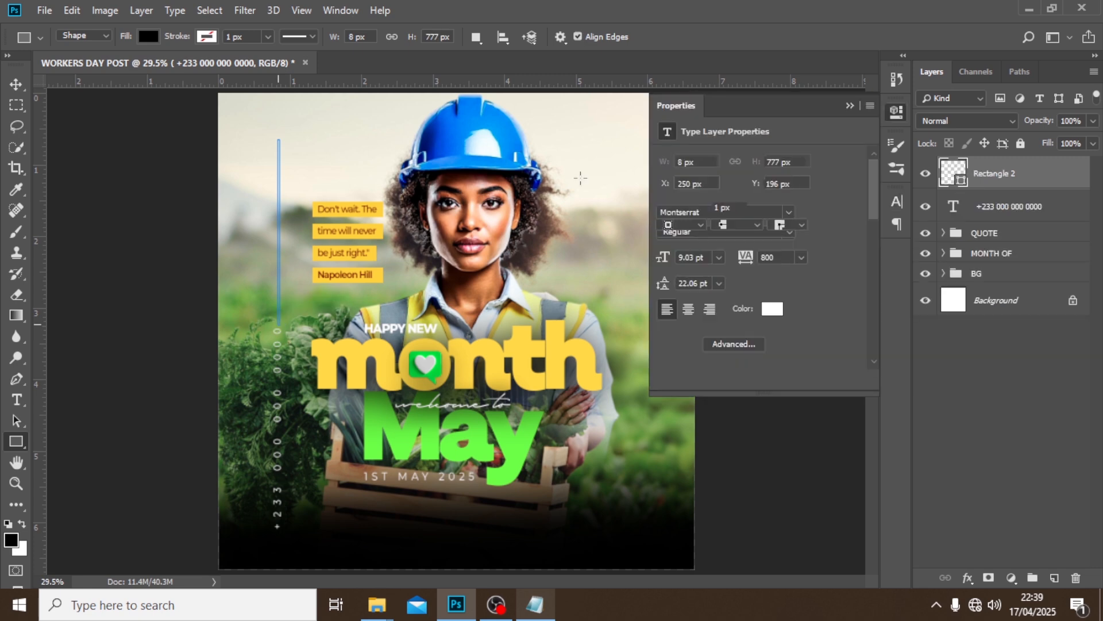
double_click(956, 176)
drag(539, 273, 491, 168)
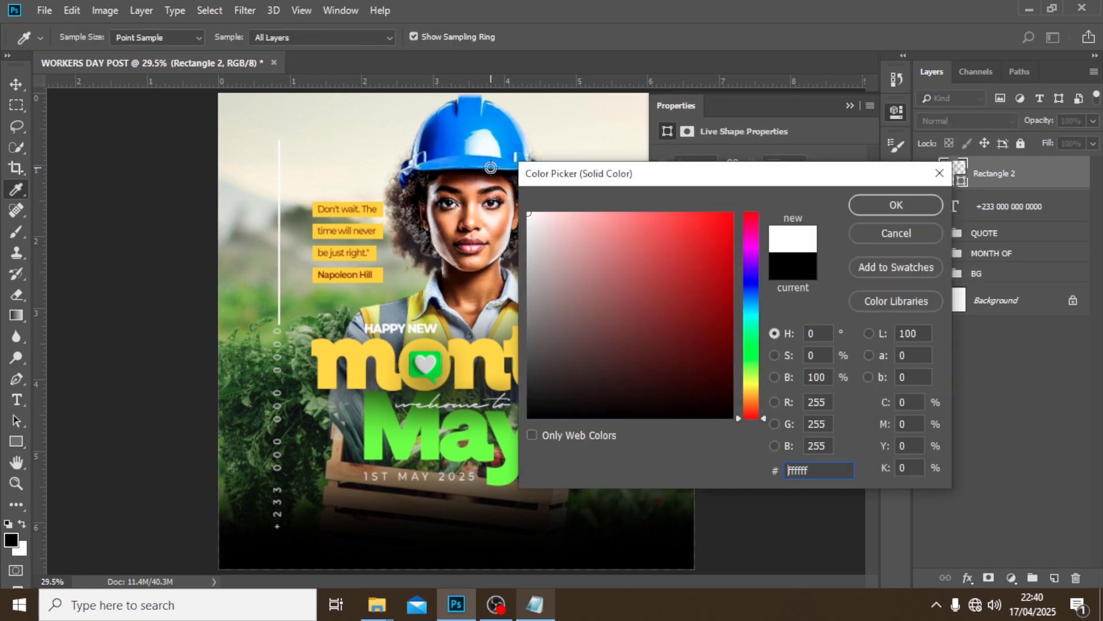
click(914, 206)
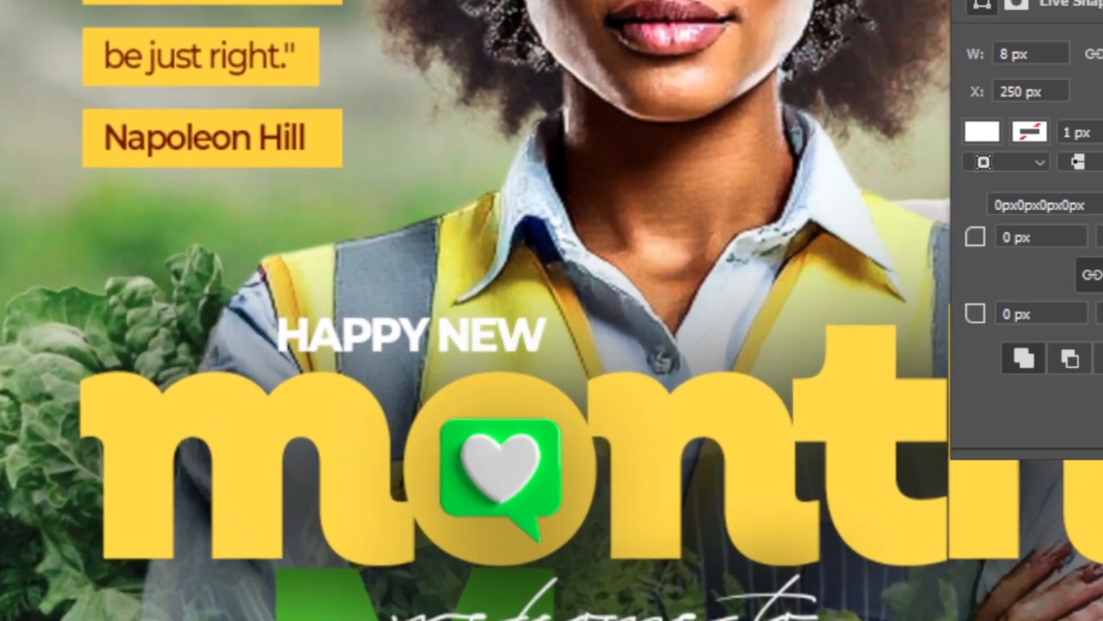
Step: Move the white line to X 241 px, Y 170 px, centering it over the vertical phone number with a small gap
key(ctrl+plus)
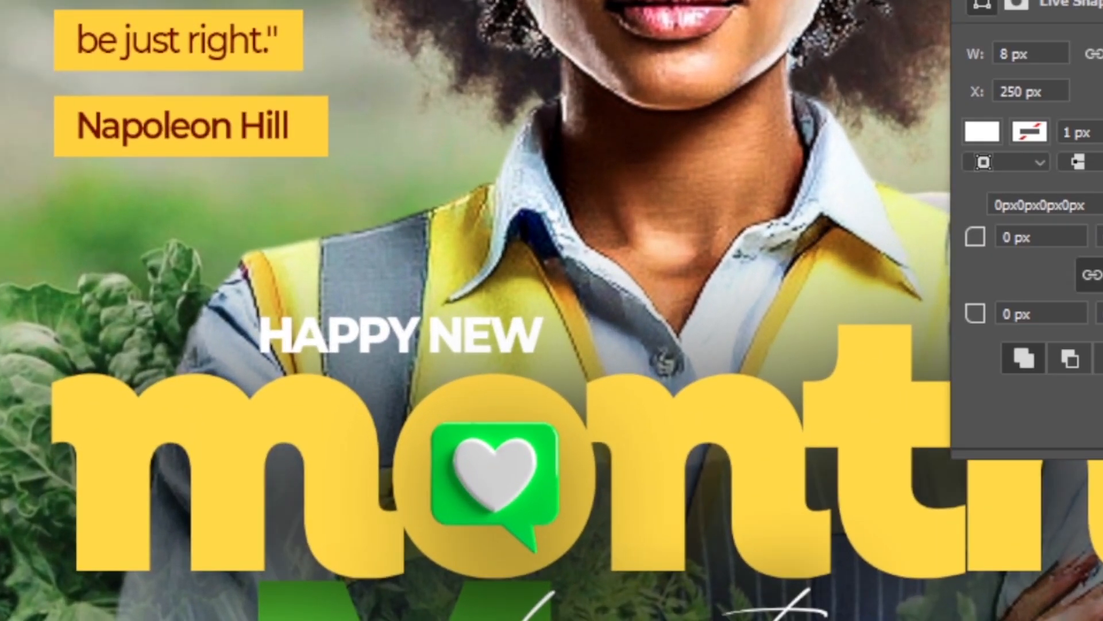
scroll(477, 310, left, 5)
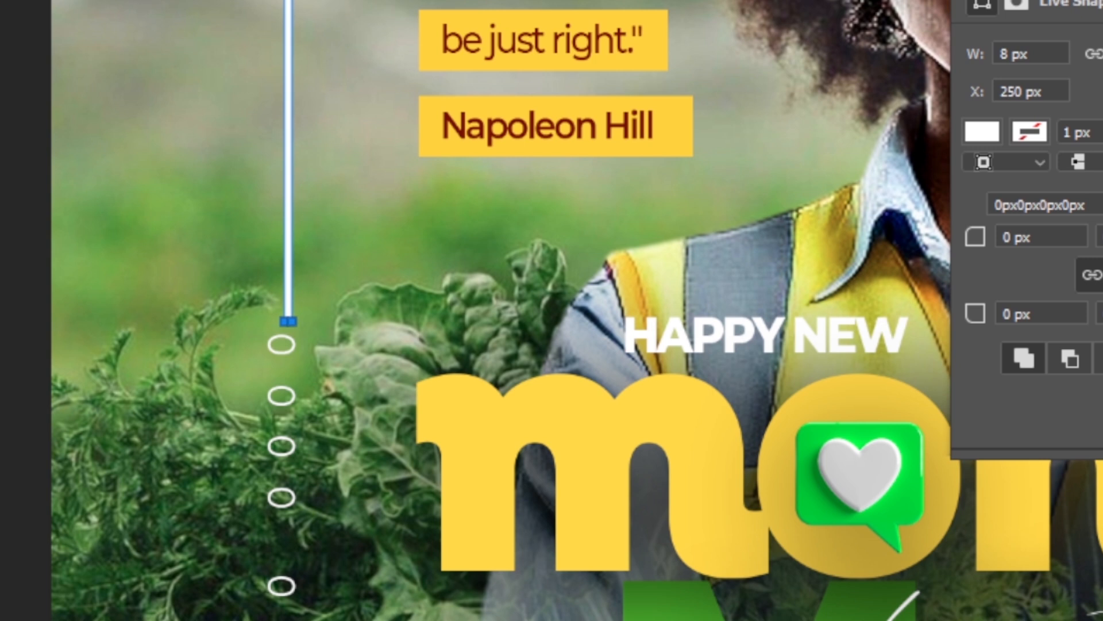
key(v)
key(Left)
key(Left)
key(Left)
key(Left)
key(Left)
key(Left)
key(Left)
key(Left)
key(Left)
key(Left)
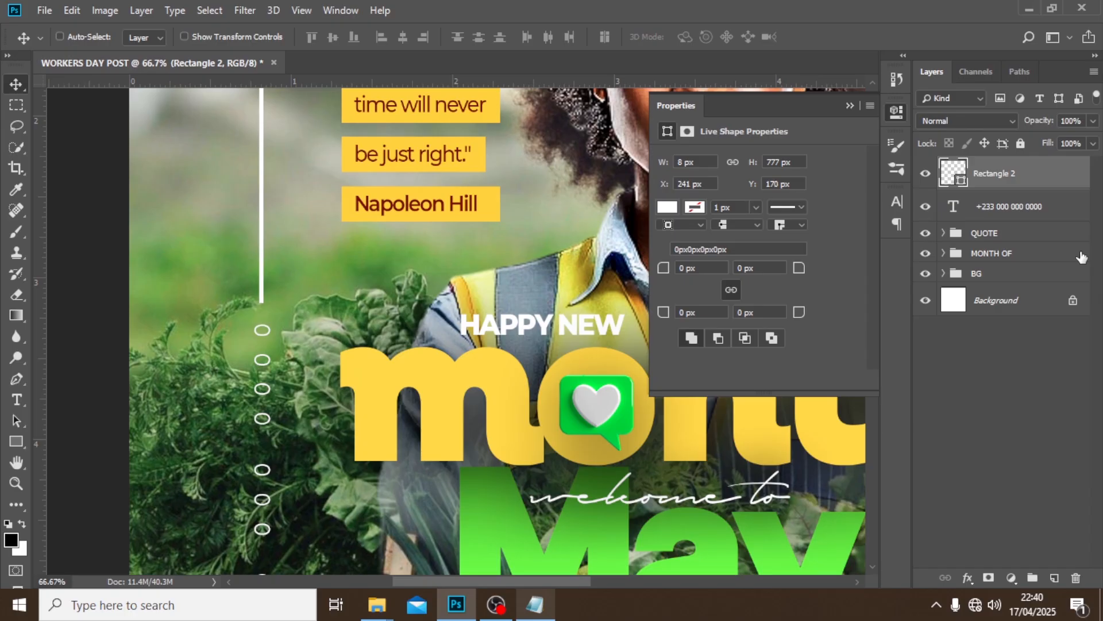
key(ctrl+0)
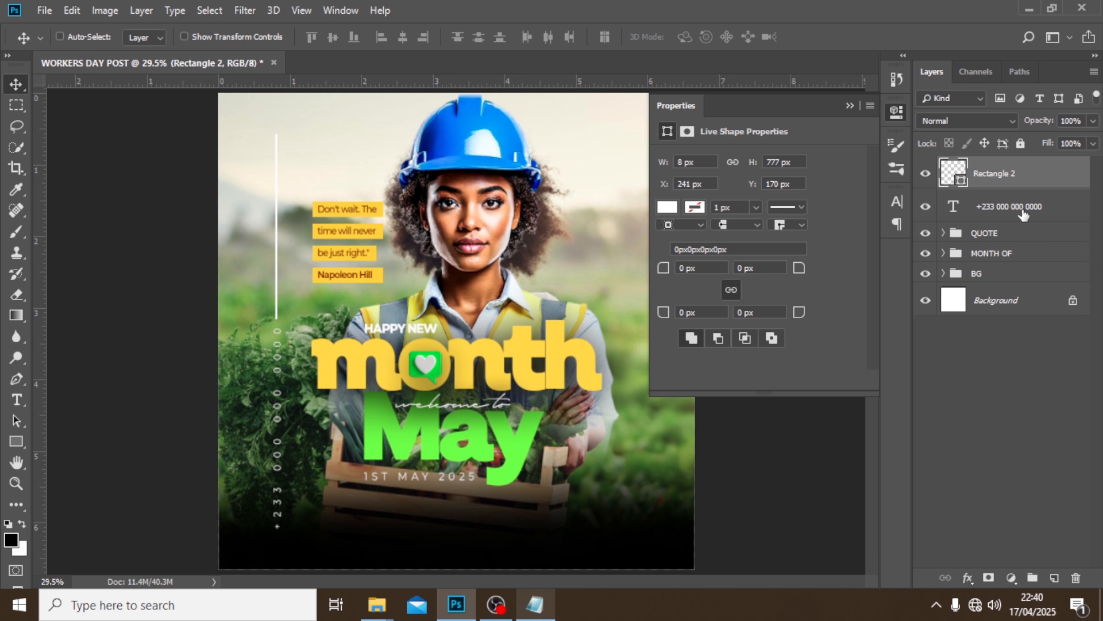
Step: Nudge the white line and the vertical phone number together slightly left and down, placing the line at Y 172 px, using the guides for alignment
shift+click(1035, 211)
key(ctrl+t)
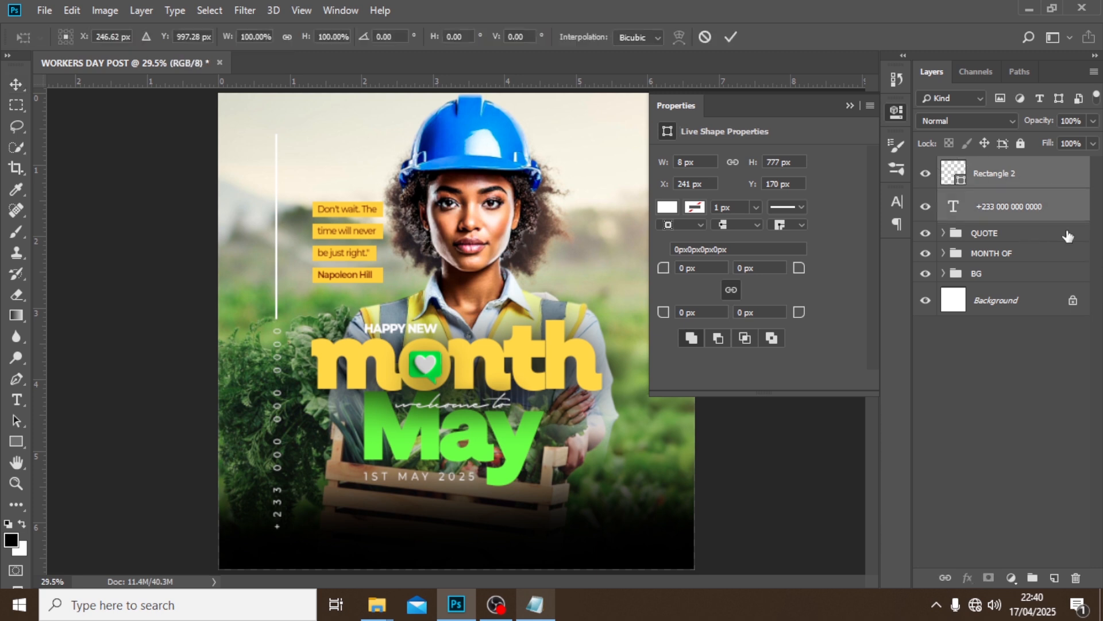
key(ctrl+semicolon)
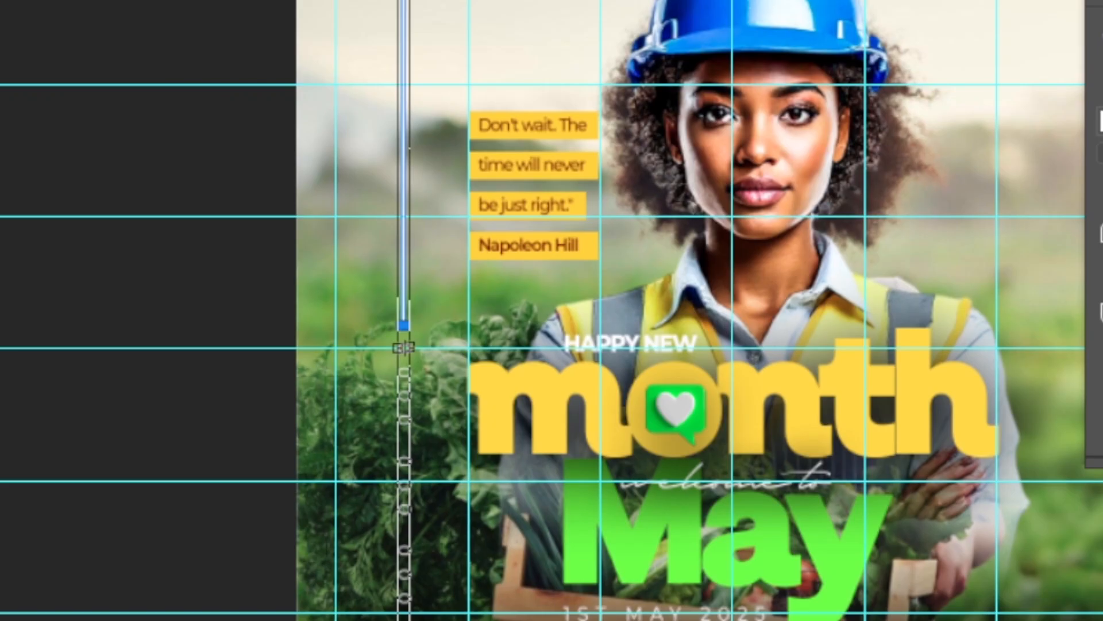
key(ctrl+plus)
key(ctrl+plus)
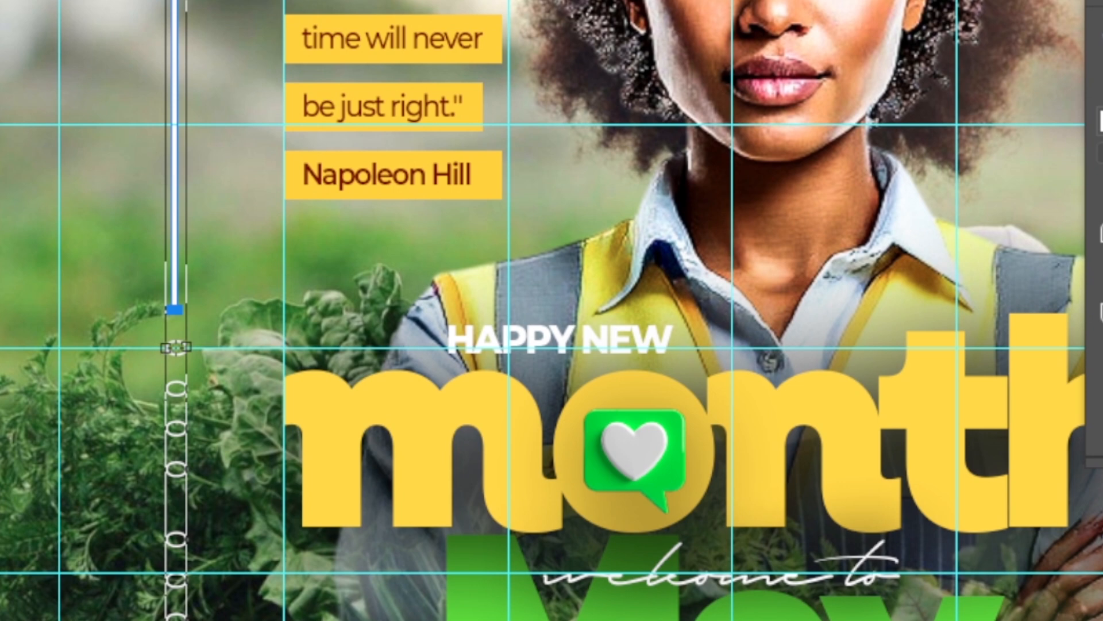
key(Left)
key(Down)
key(Down)
key(Down)
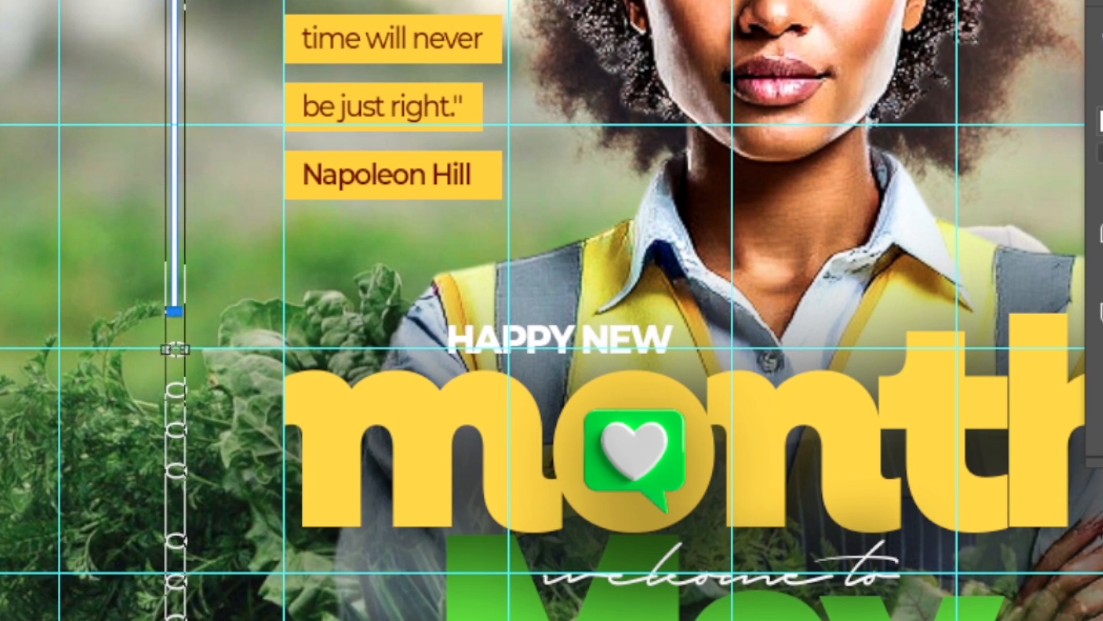
key(Return)
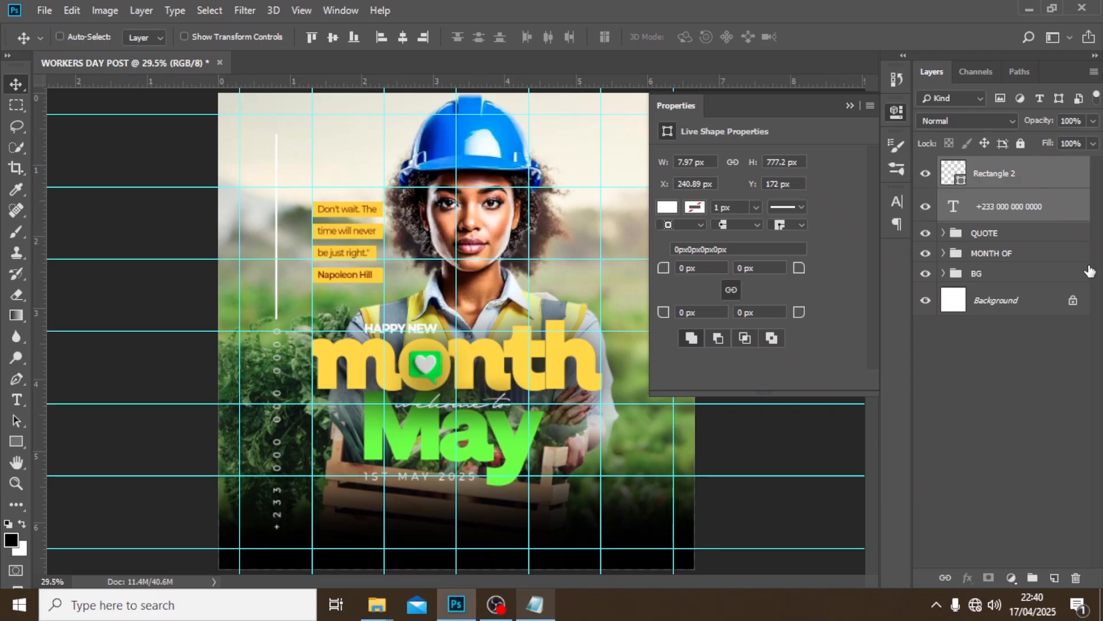
key(ctrl+semicolon)
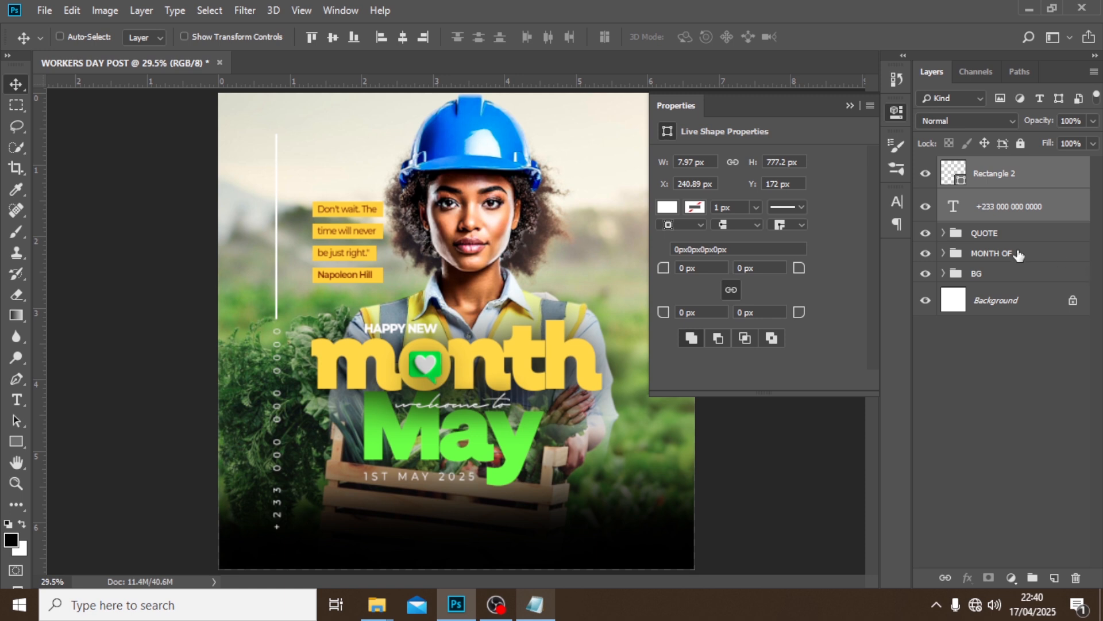
Step: Group the phone number text and the white line, and name the group CONTACT
click(981, 212)
click(901, 202)
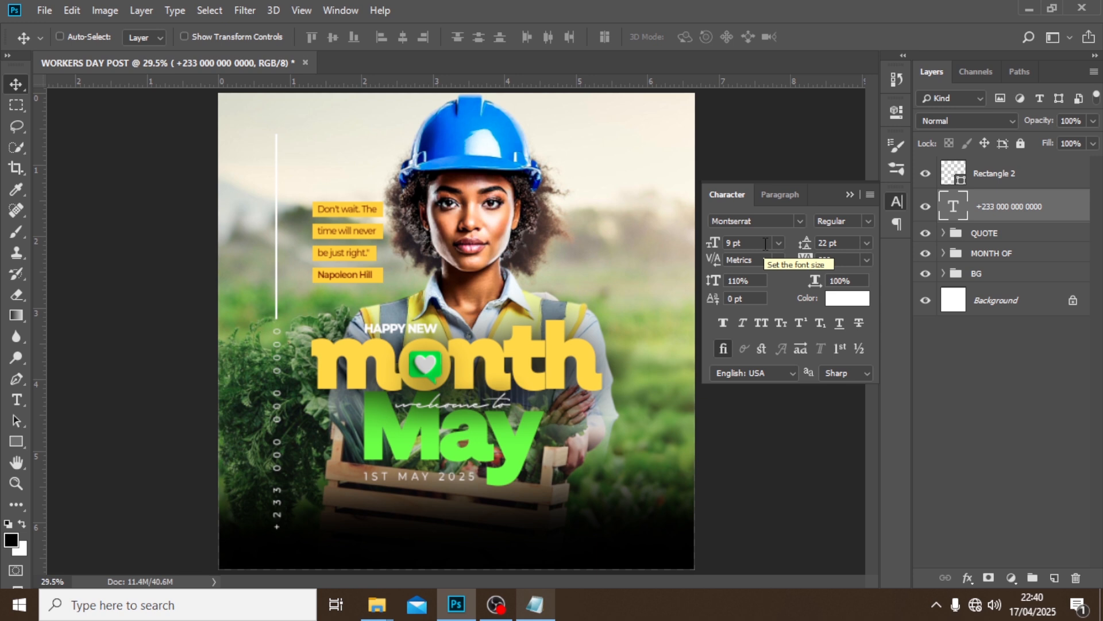
shift+click(1032, 177)
key(ctrl+g)
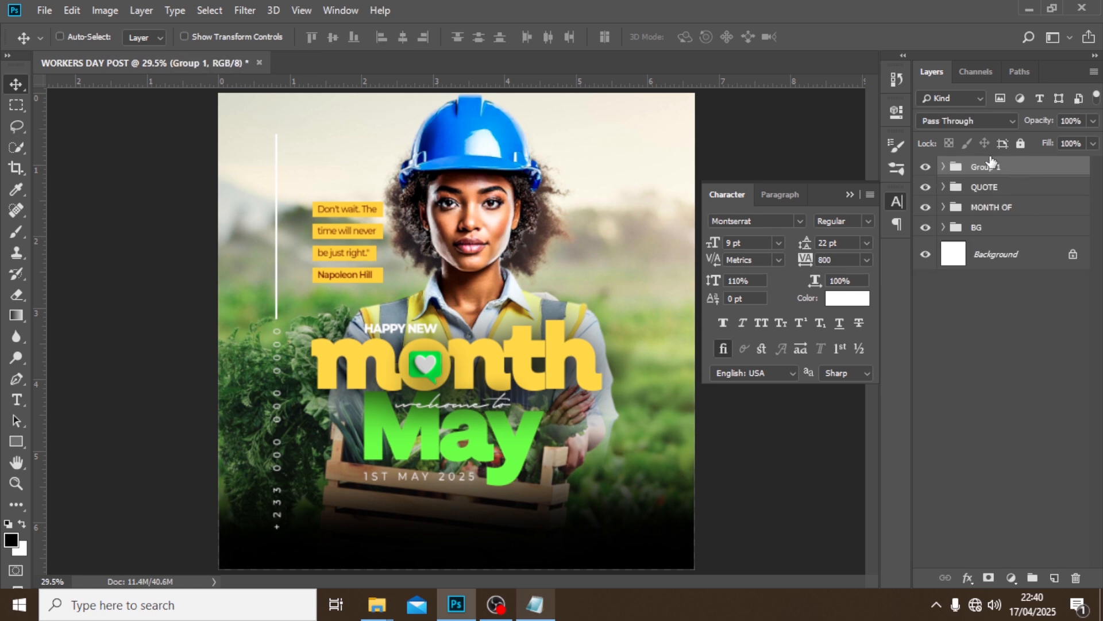
double_click(988, 170)
click(1022, 170)
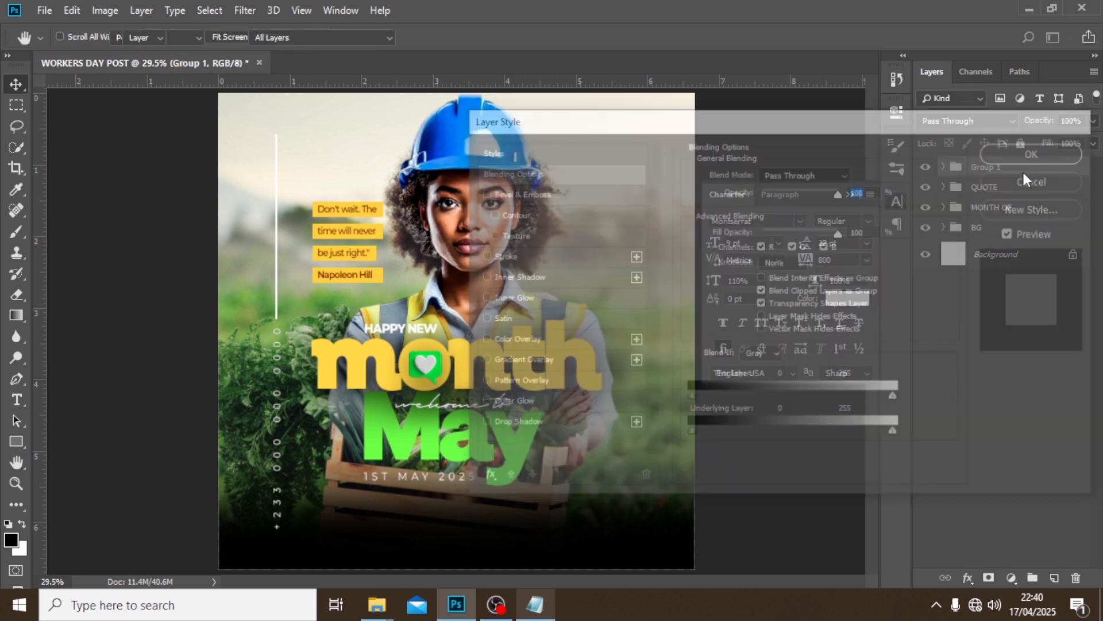
double_click(987, 166)
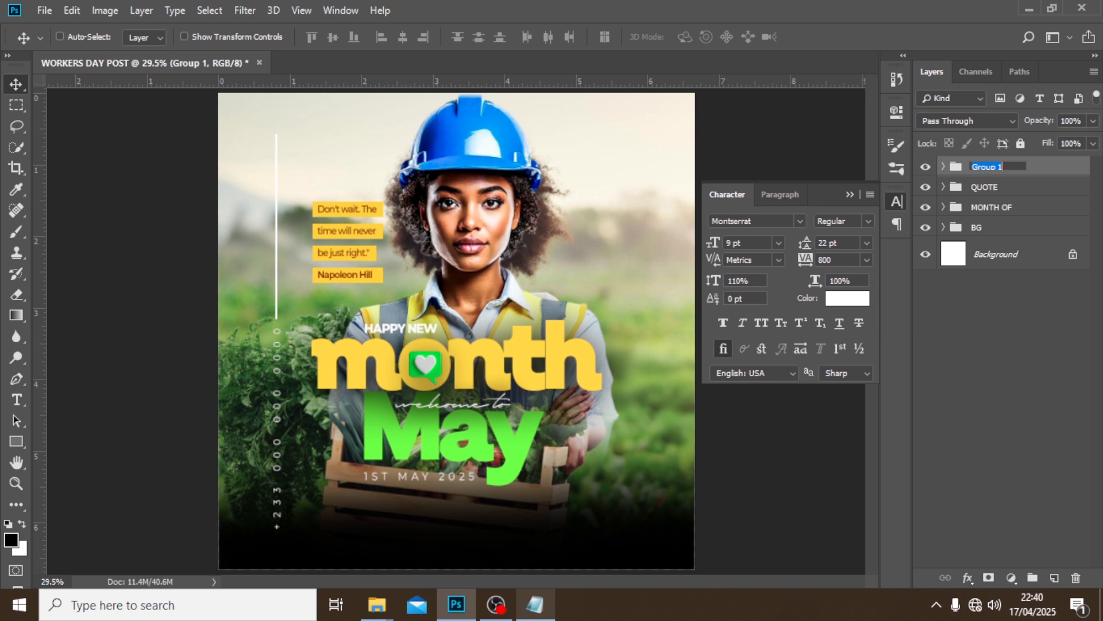
text(CONTACT)
key(Return)
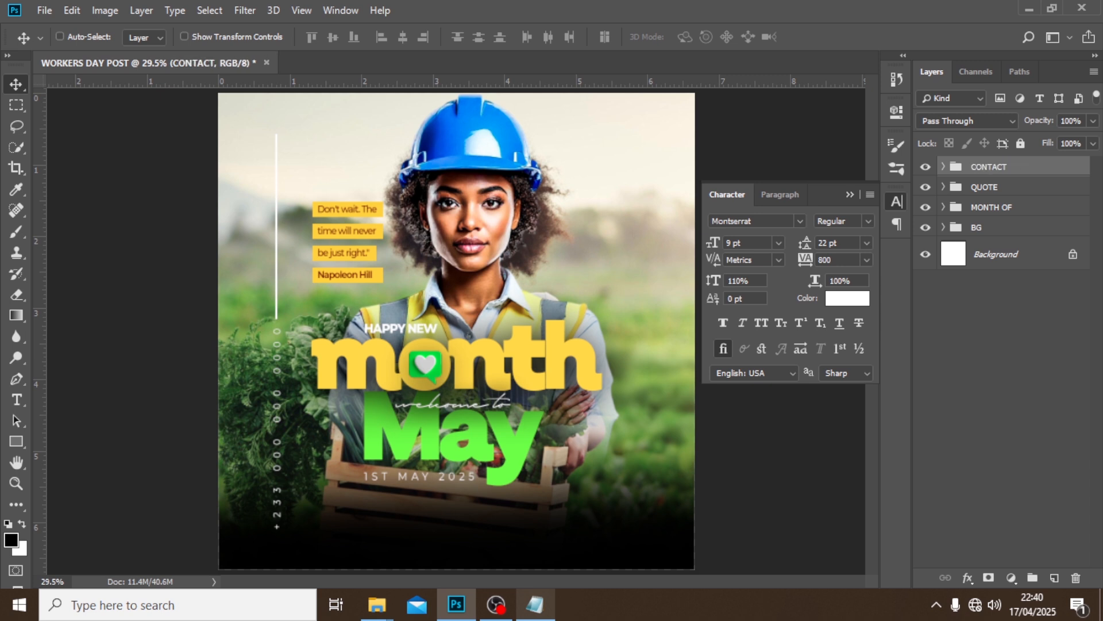
key(ctrl+minus)
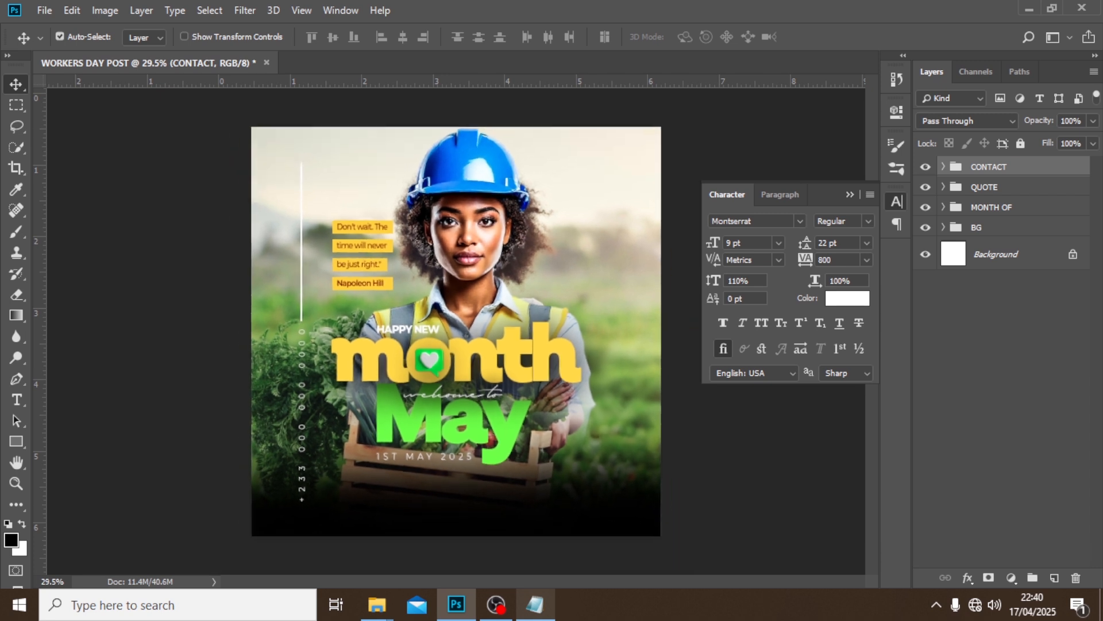
click(850, 194)
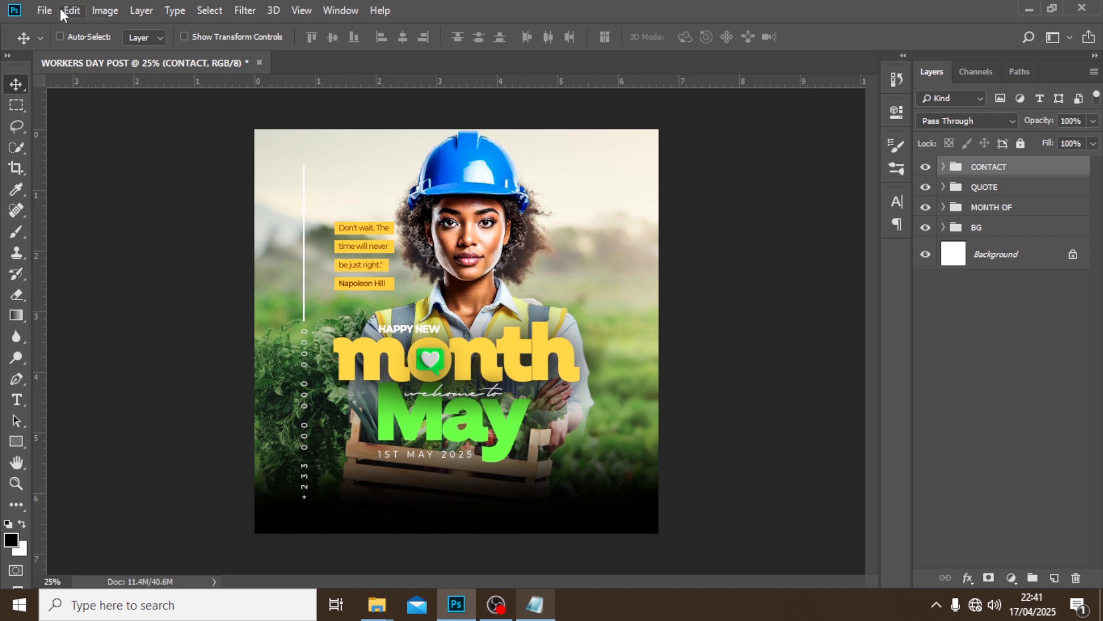
Step: Place the leaf image "Layer 4 copy" as an embedded object at its original size and position, above the CONTACT group
click(44, 10)
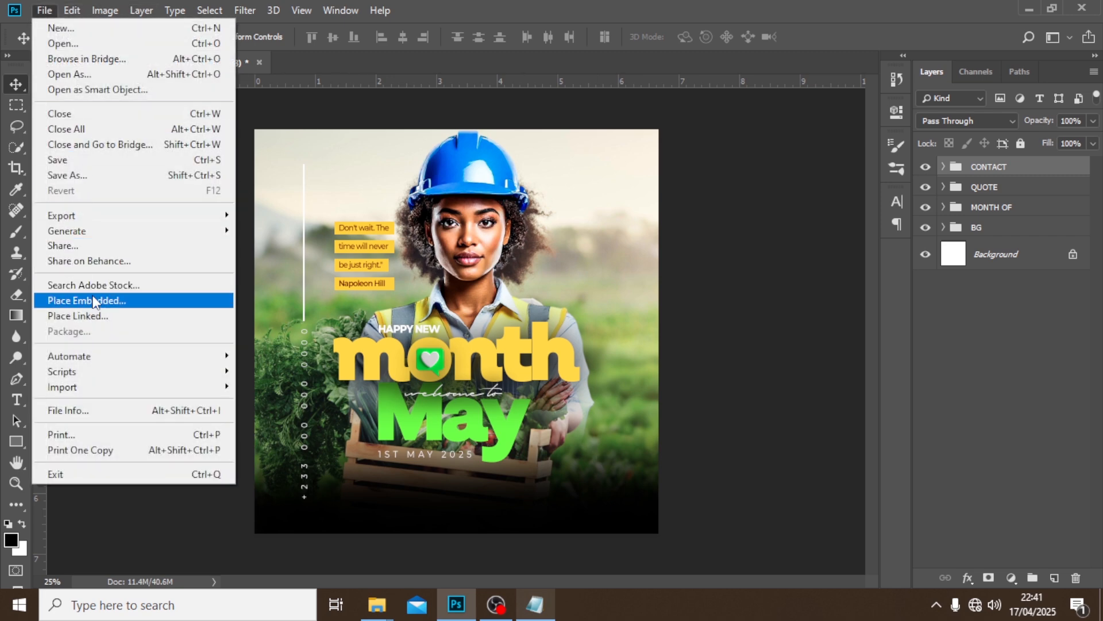
click(86, 300)
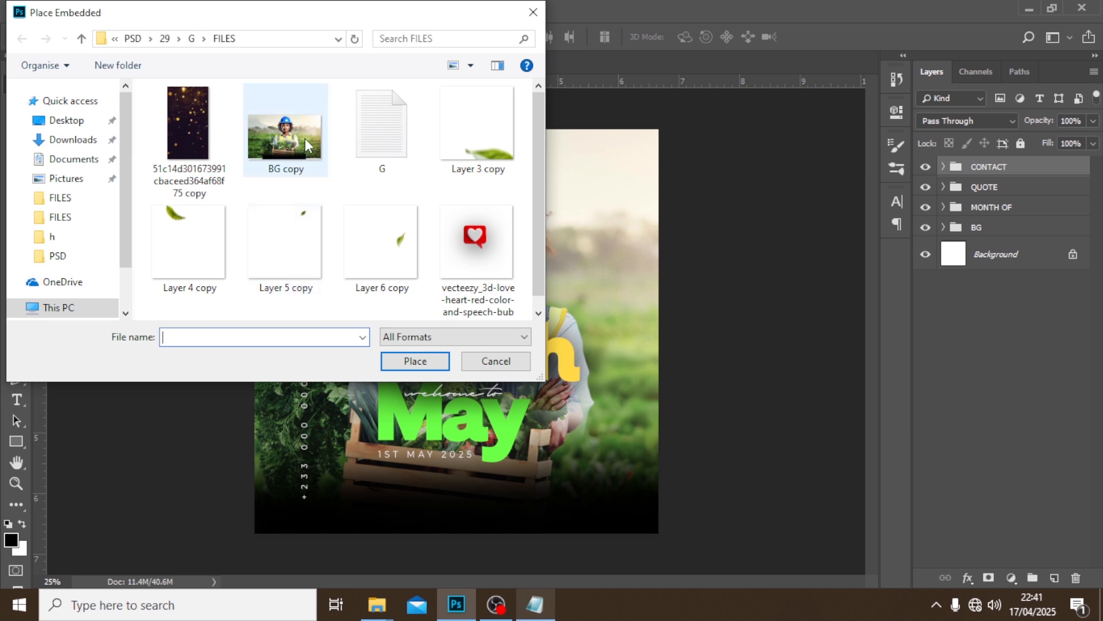
scroll(402, 242, down, 1)
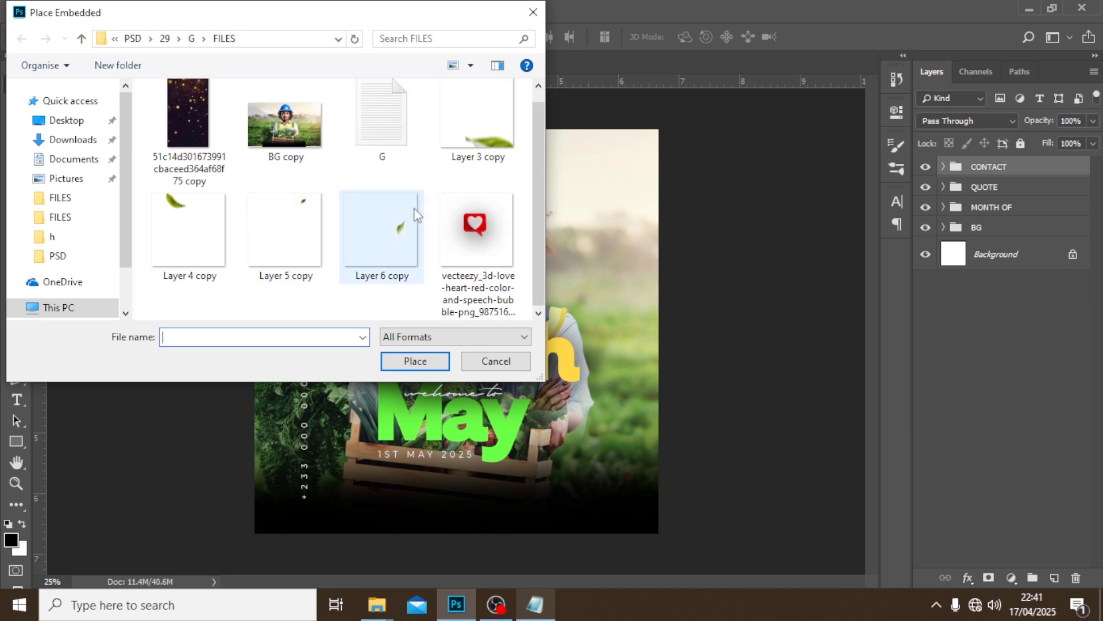
click(207, 230)
click(415, 361)
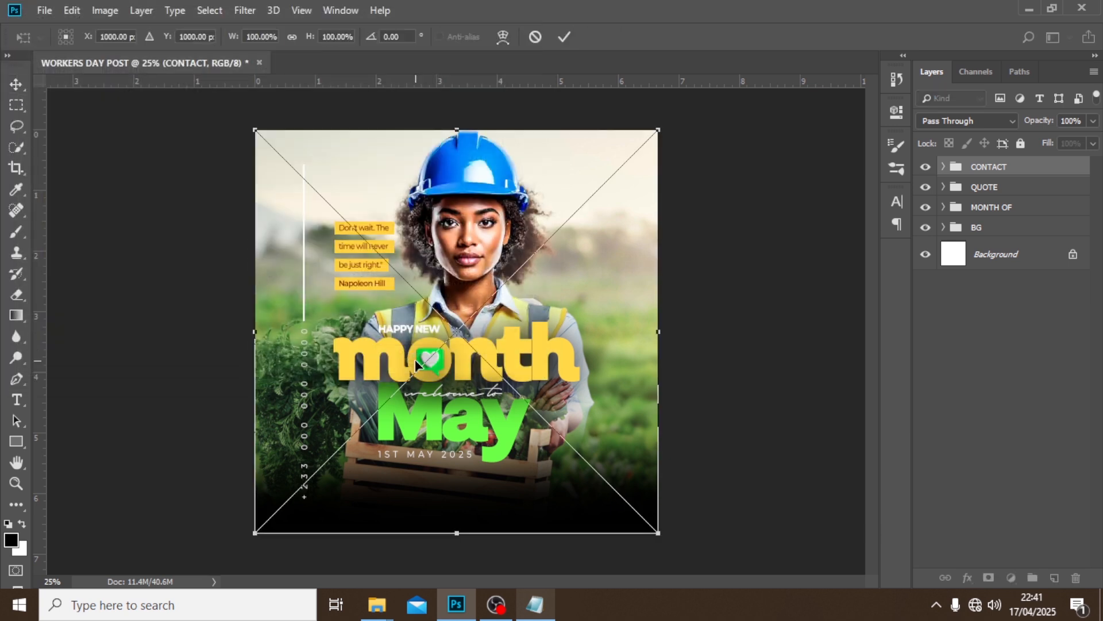
key(Return)
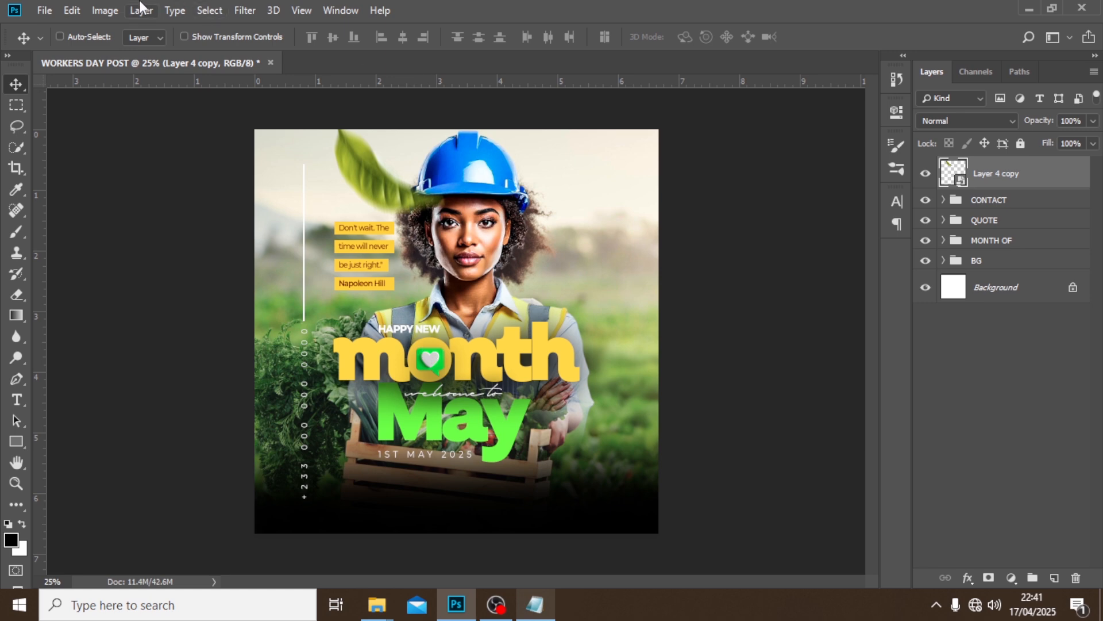
Step: Place the small leaf image "Layer 5 copy" as an embedded object at its original size and position
click(43, 11)
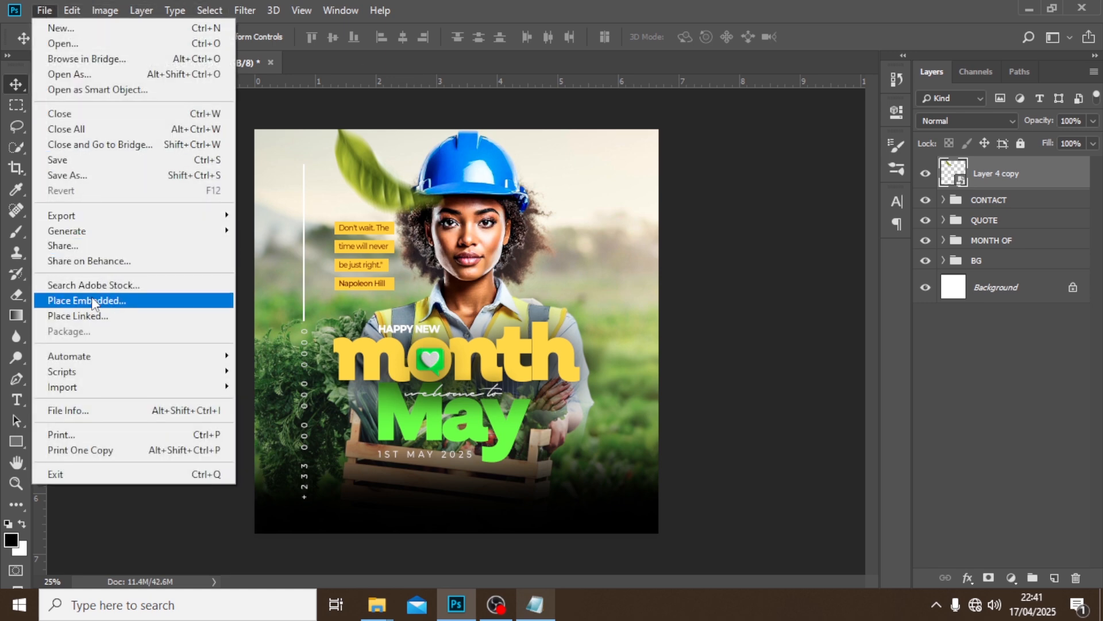
click(92, 299)
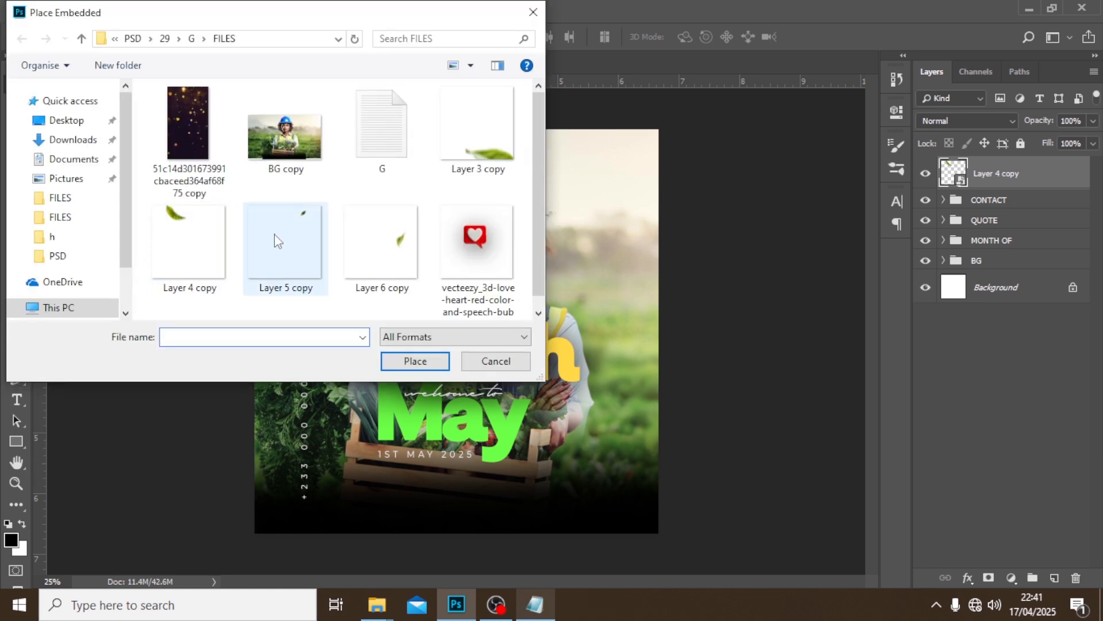
click(276, 237)
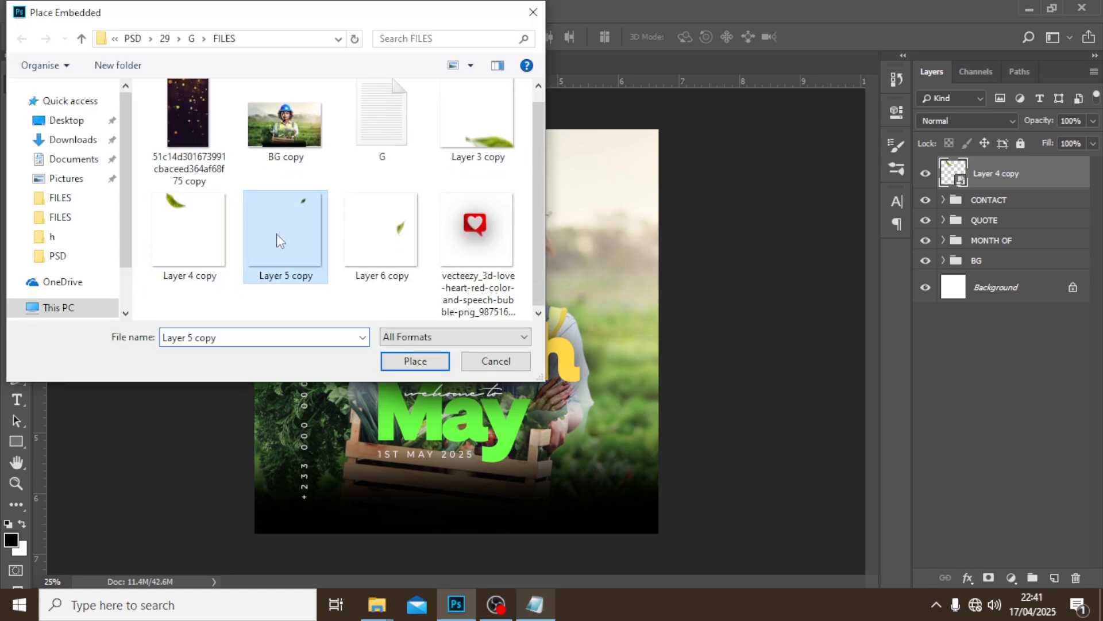
click(418, 364)
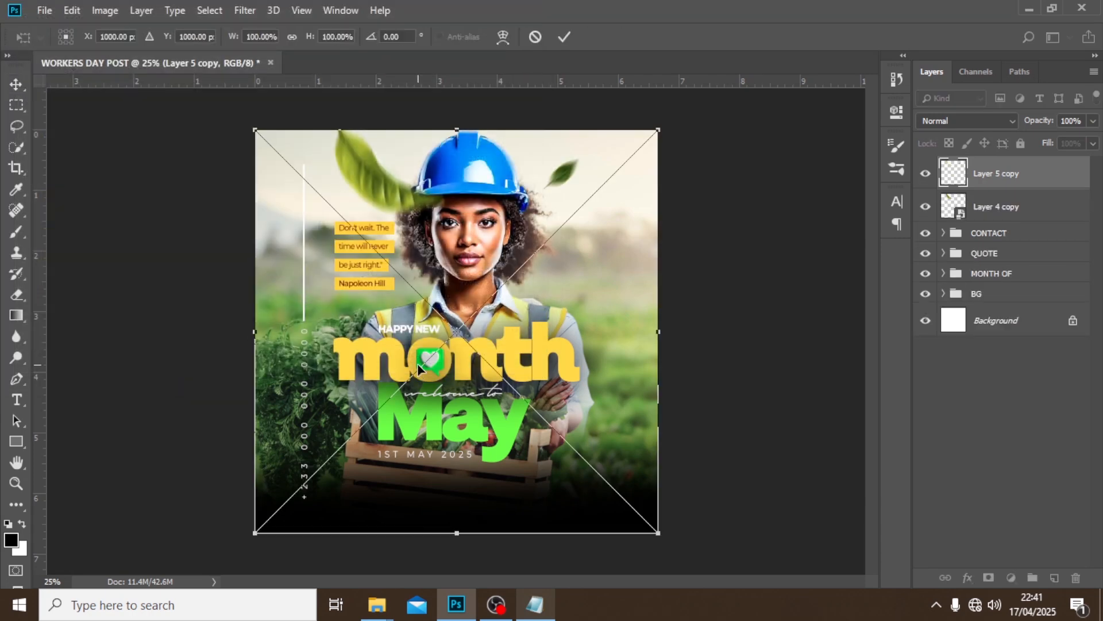
key(Return)
Step: Place the leaf image "Layer 6 copy" as an embedded object at its original size and position
click(45, 10)
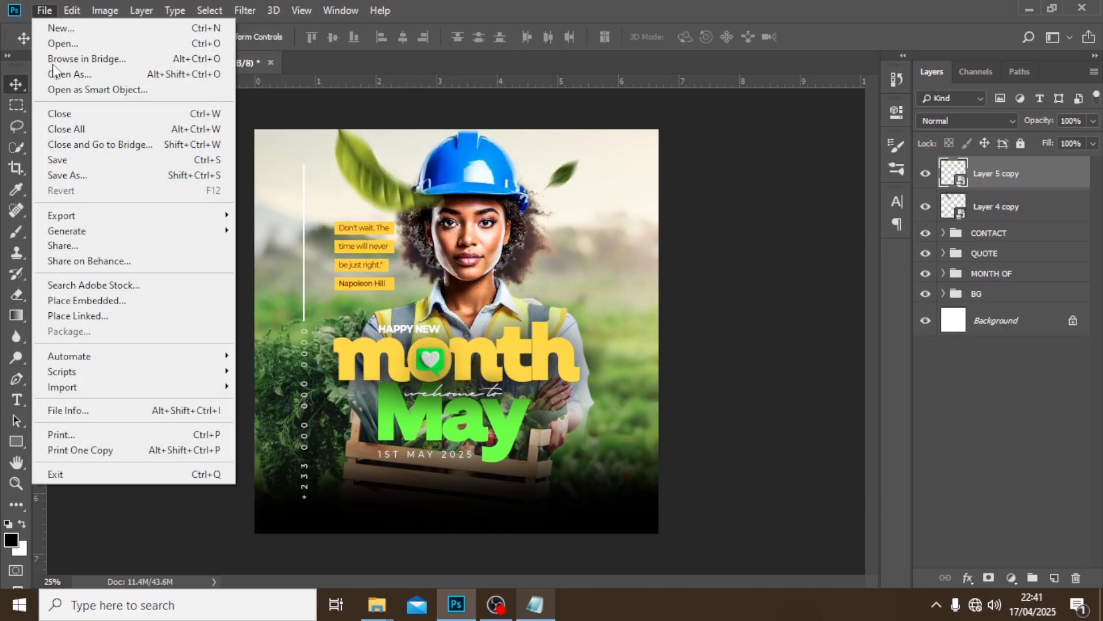
click(87, 300)
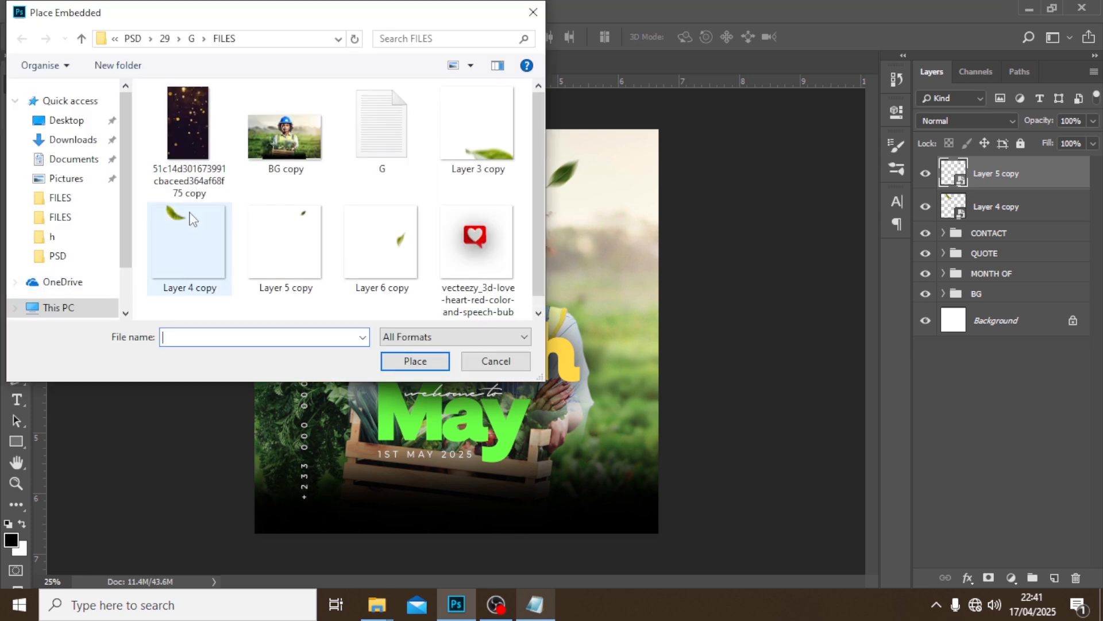
click(382, 237)
click(415, 360)
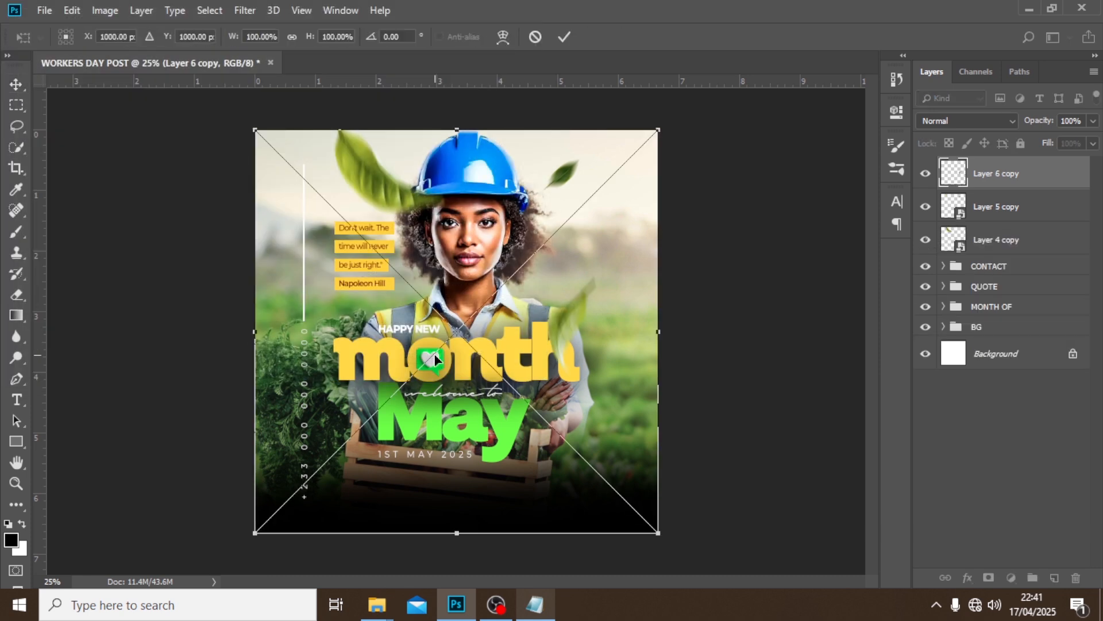
key(Return)
Step: Place the large leaf image "Layer 3 copy" as an embedded object at its original size and position
click(45, 10)
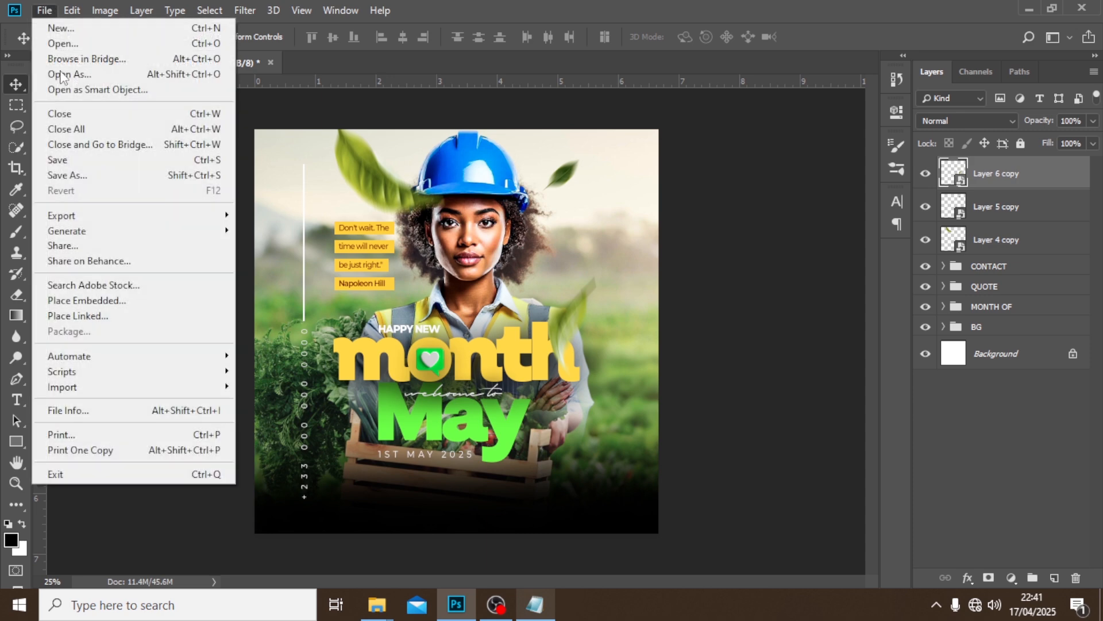
click(74, 301)
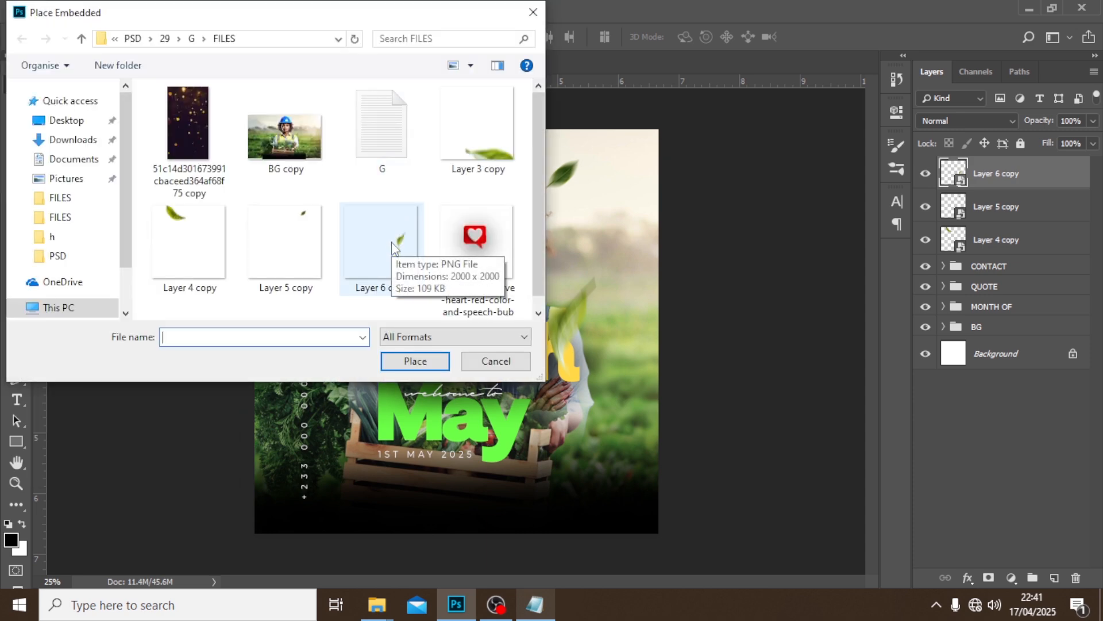
click(481, 147)
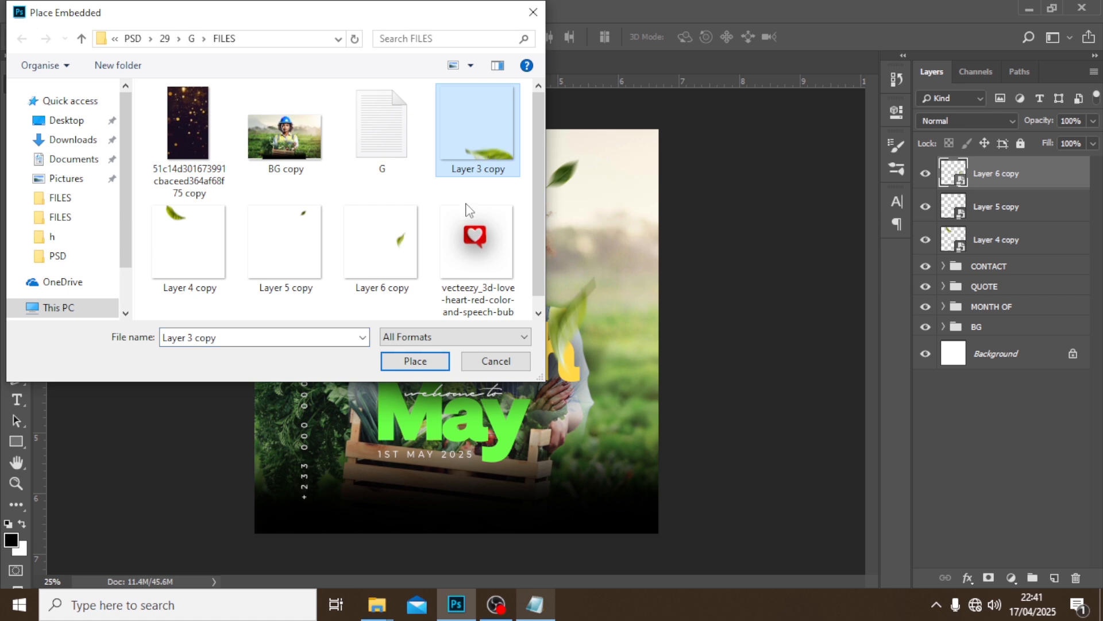
click(415, 361)
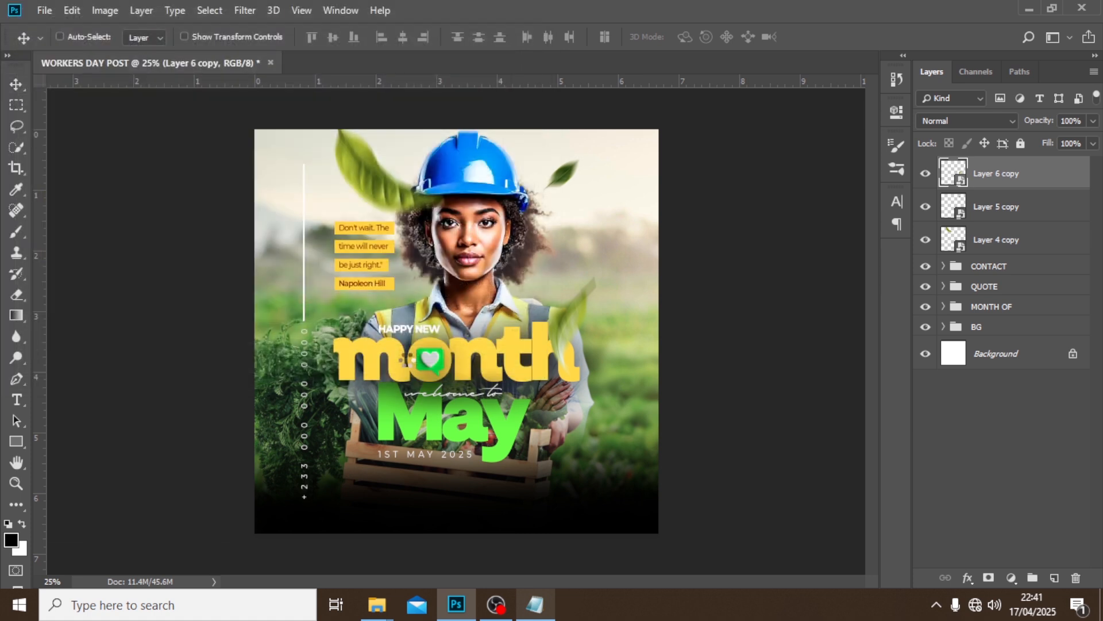
key(Return)
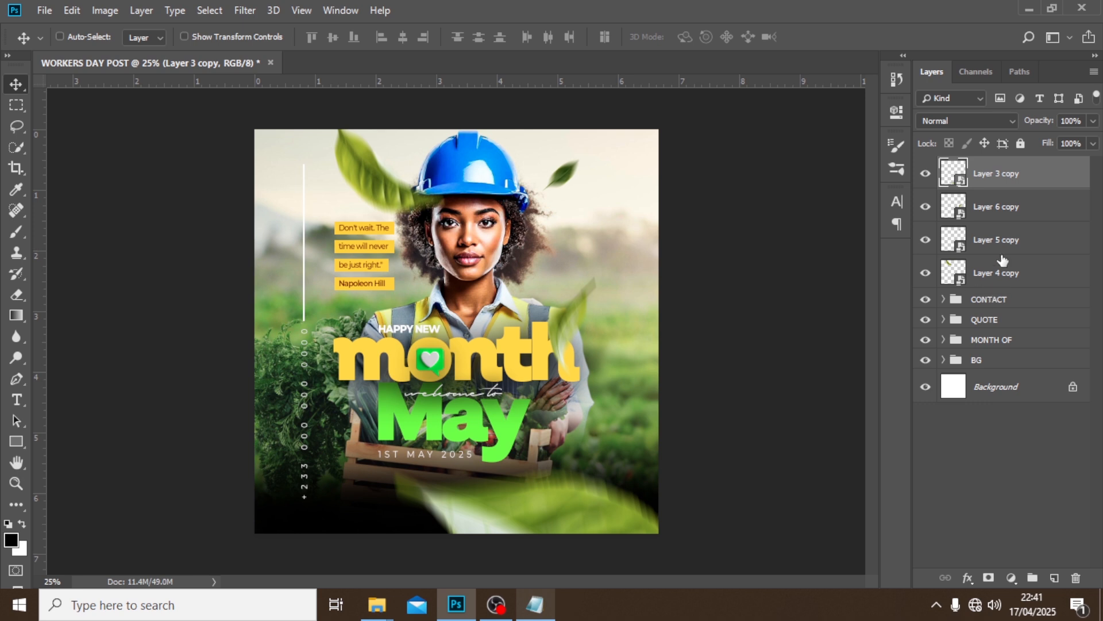
Step: Group the four placed leaf layers and name the group LEAVES
shift+click(999, 274)
key(ctrl+g)
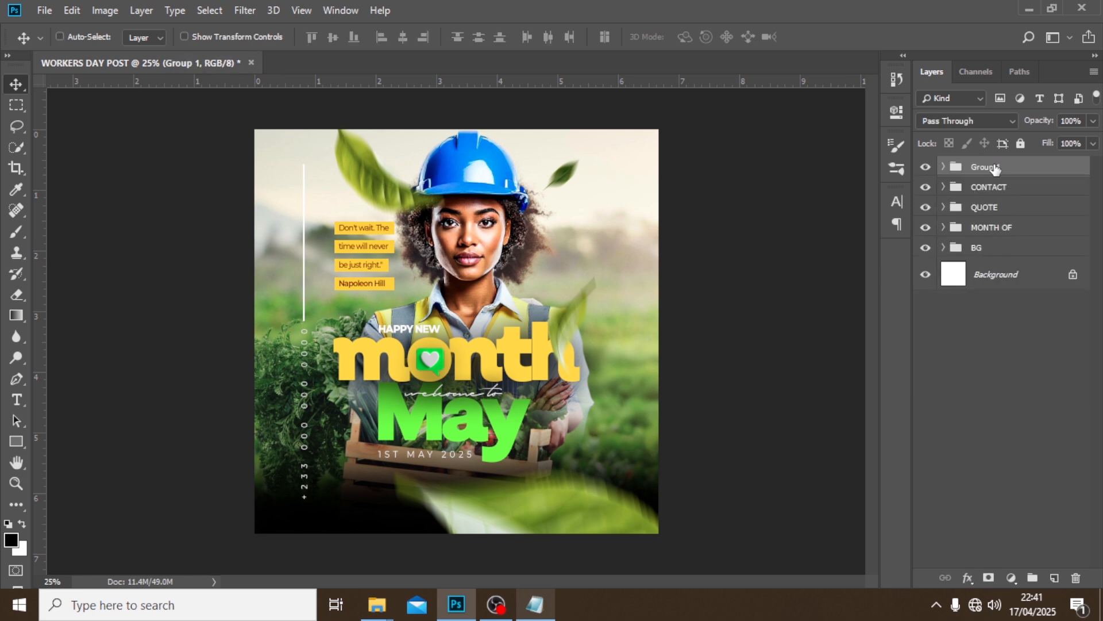
double_click(992, 167)
text(ES)
key(Return)
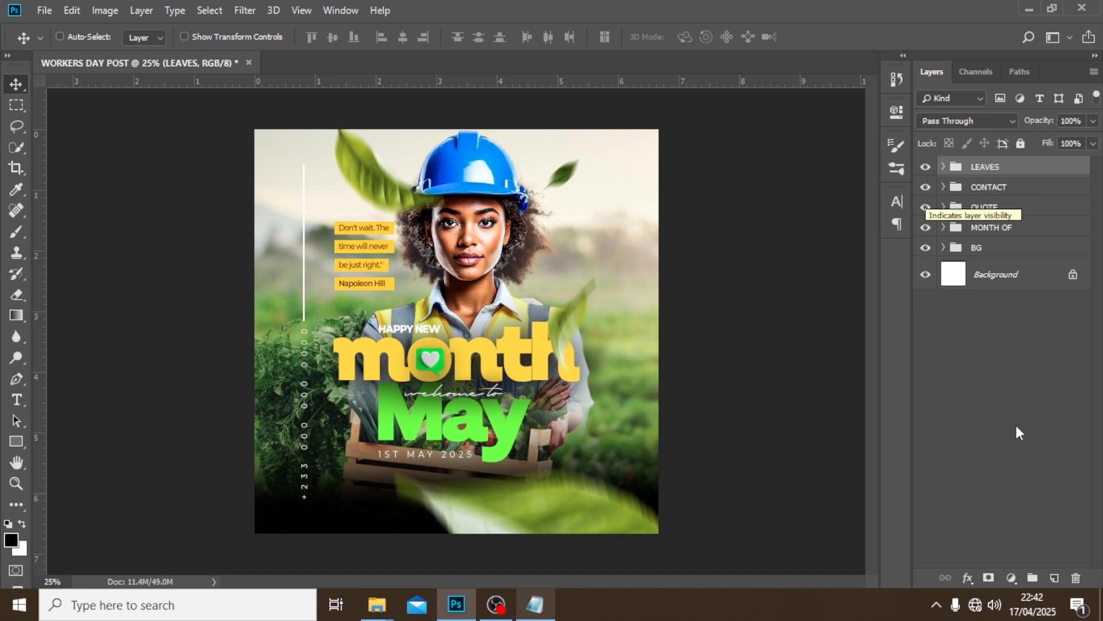
Step: Paint a soft glow in the yellow of the word "month" beside the woman's shoulder on a new layer and set its blending to Screen
click(1054, 579)
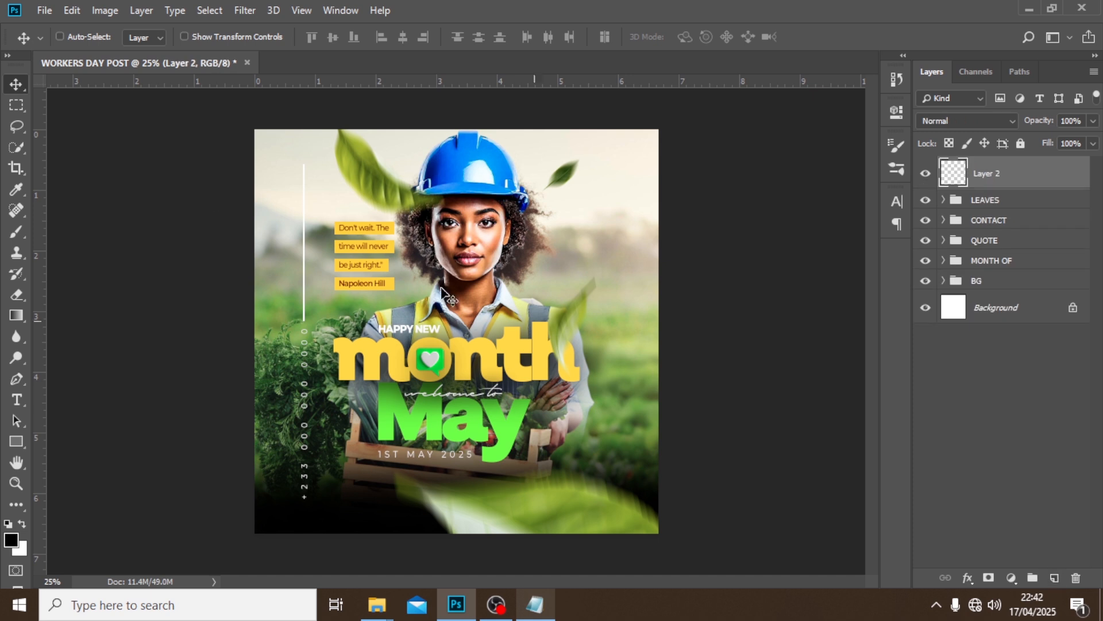
key(b)
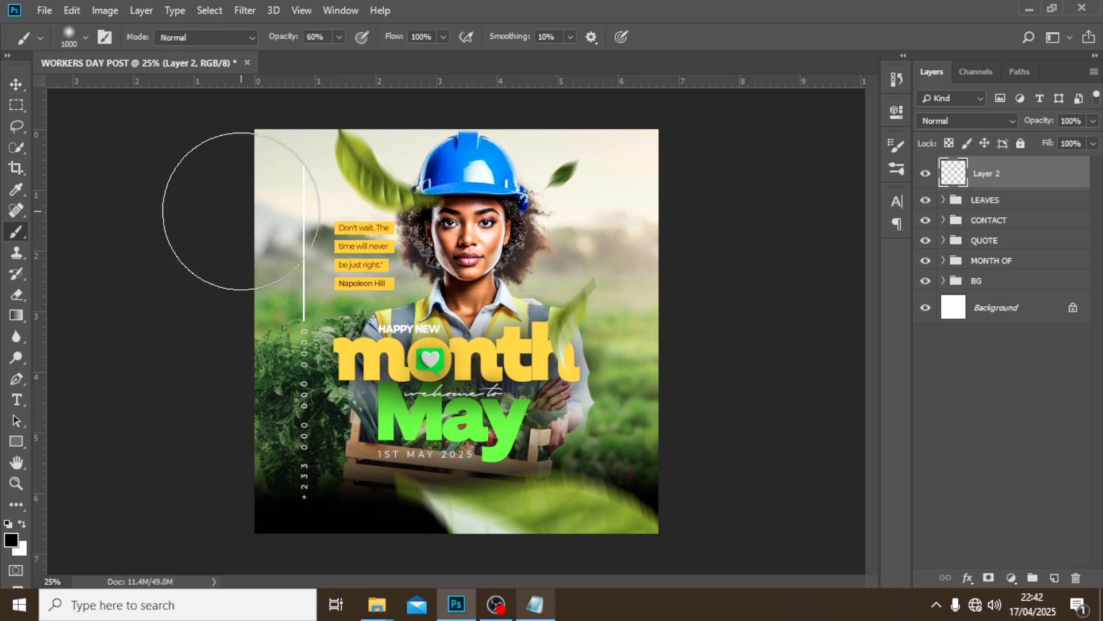
alt+click(376, 348)
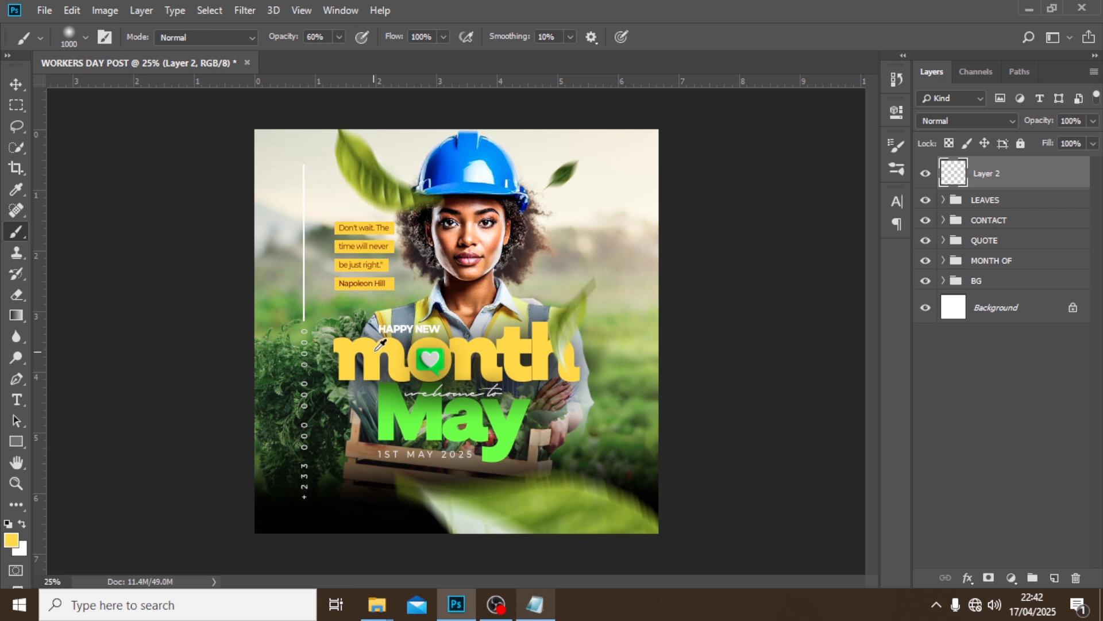
click(506, 319)
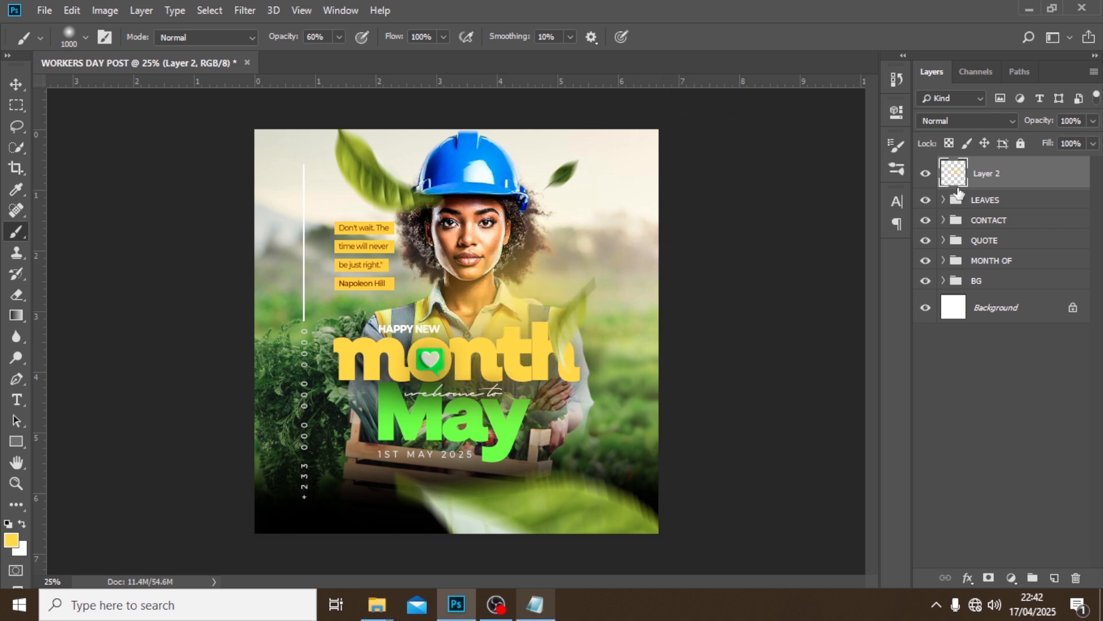
click(957, 121)
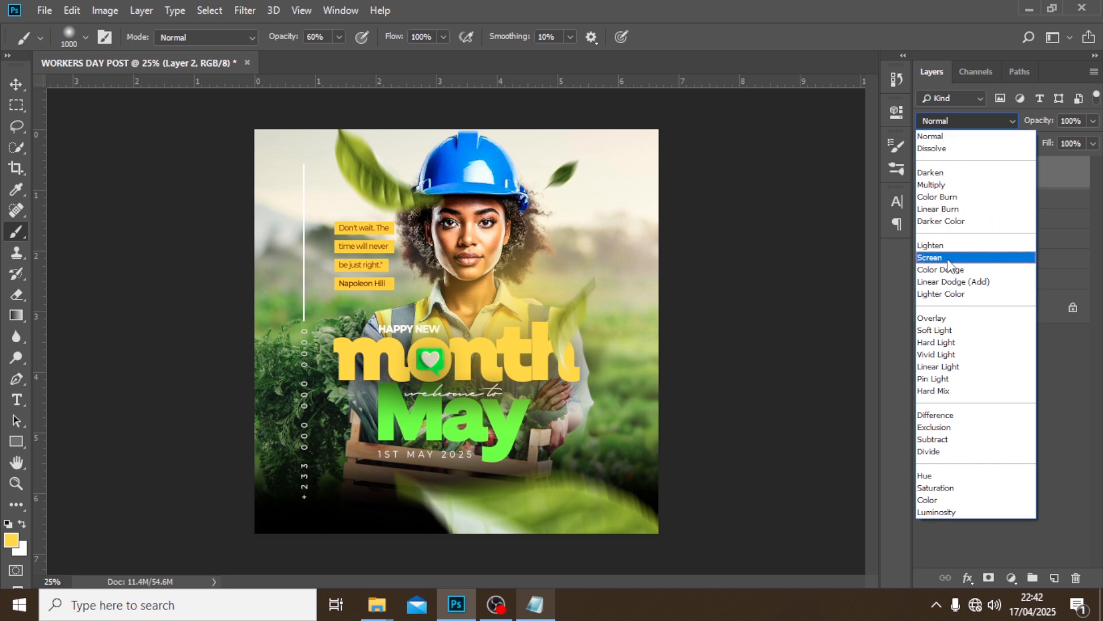
click(930, 257)
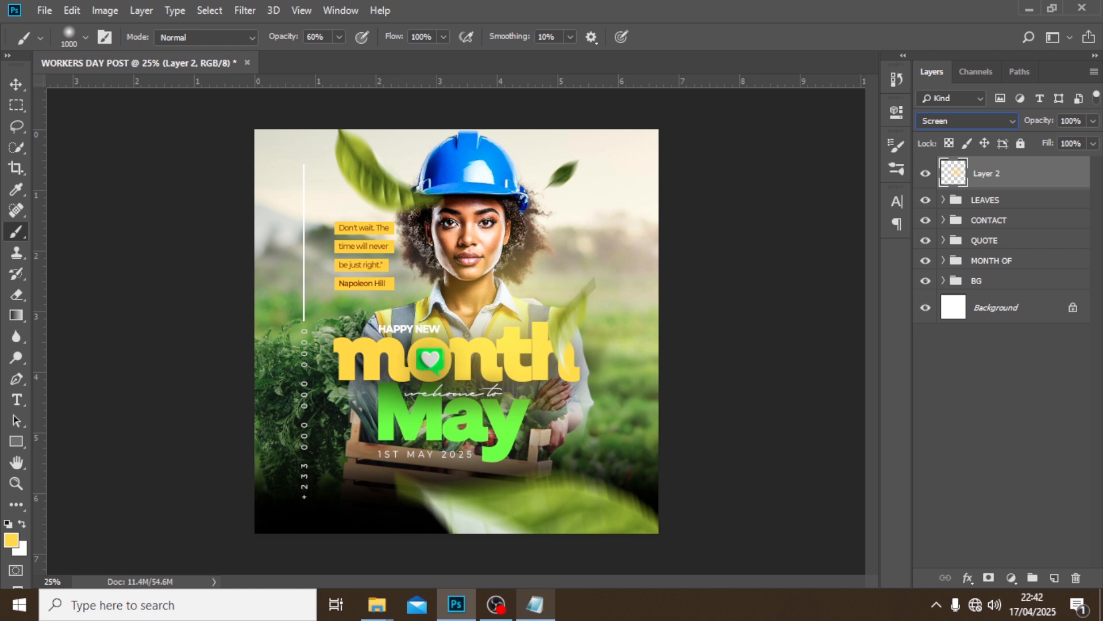
Step: Duplicate the yellow glow layer, group both copies and name the group GLOW
key(ctrl+j)
shift+click(1010, 208)
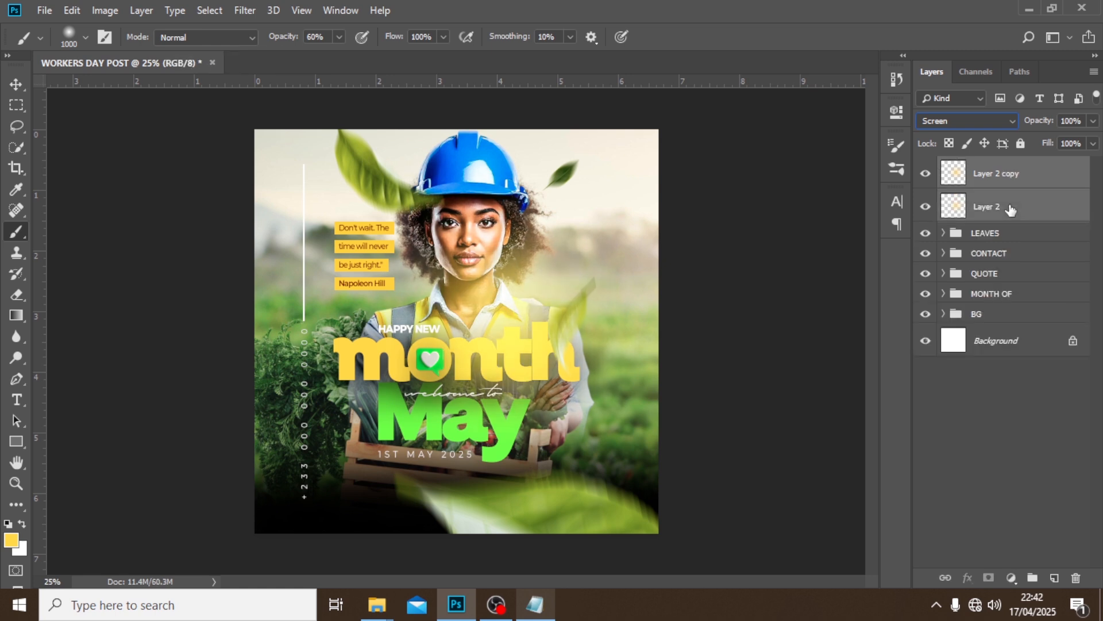
key(ctrl+g)
double_click(990, 166)
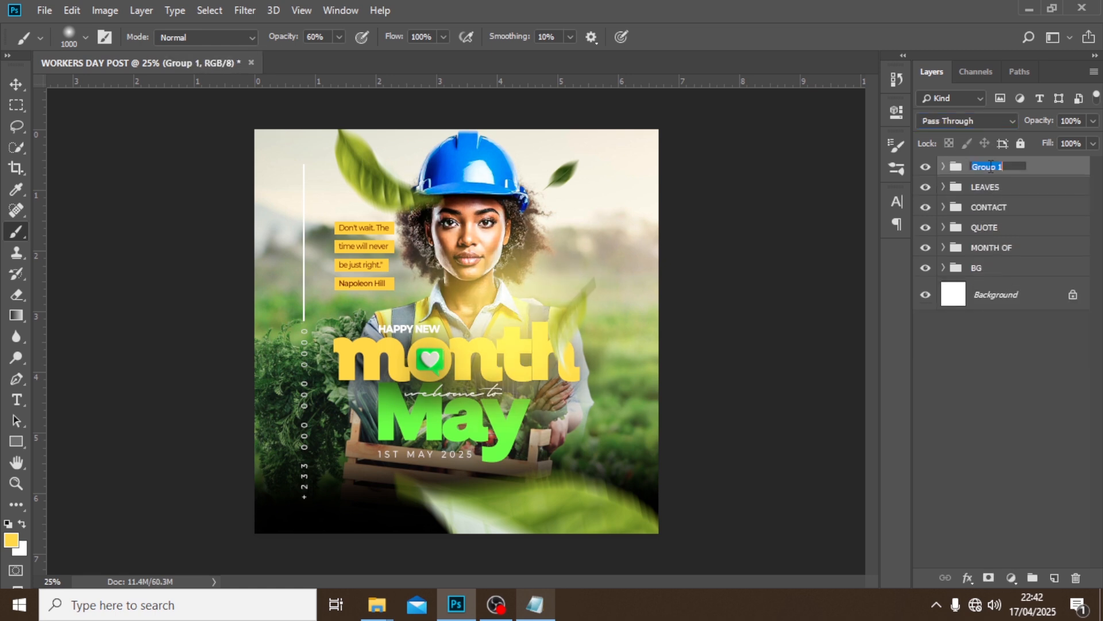
text(GLOW)
key(Return)
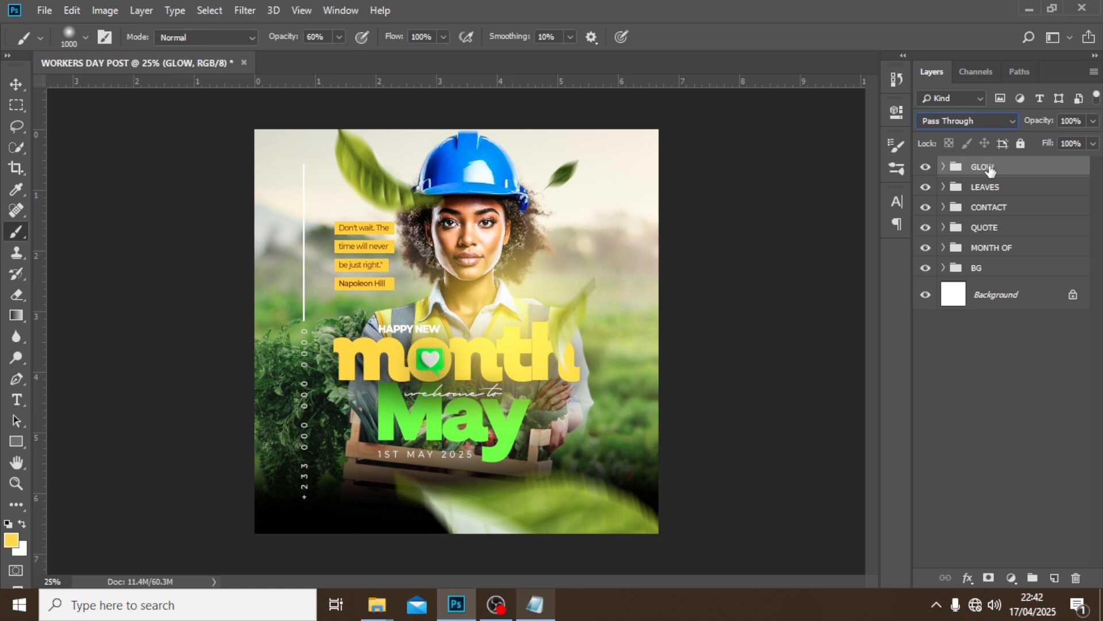
Step: Scale the GLOW group to about 86% and move it to about X 1295 px, Y 763.5 px beside the woman's neck
key(ctrl+t)
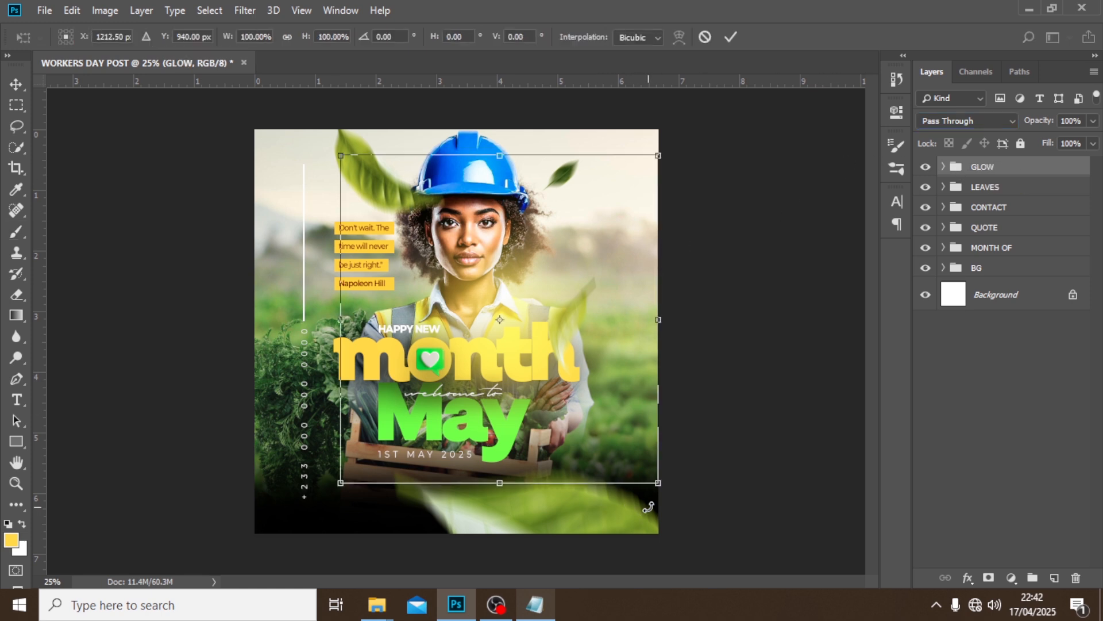
drag(656, 489, 638, 460)
drag(537, 361, 542, 327)
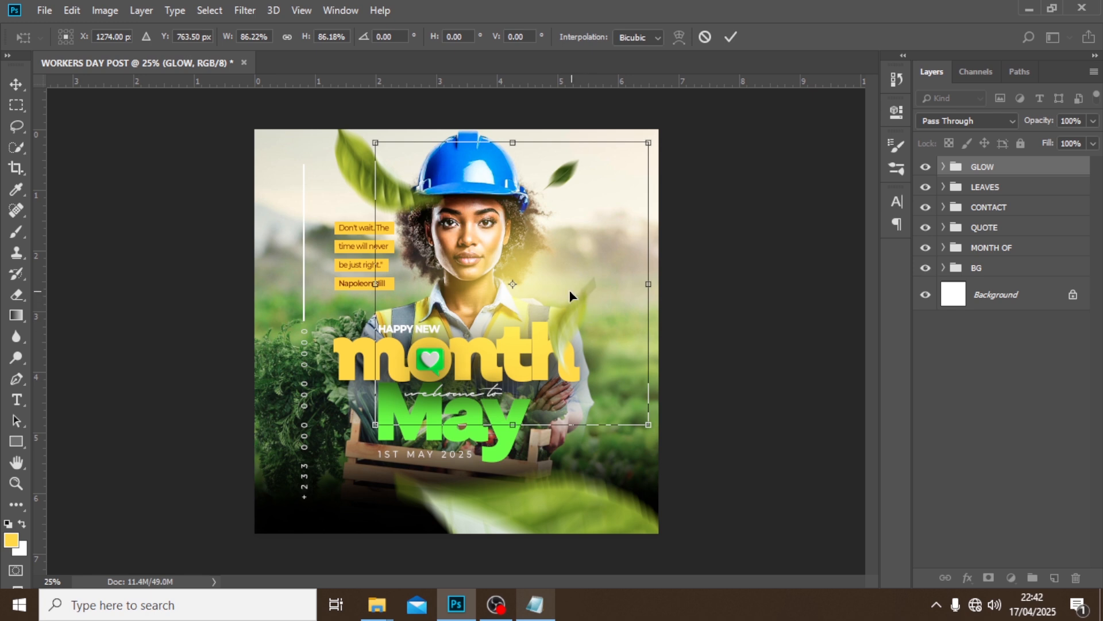
drag(570, 296, 573, 296)
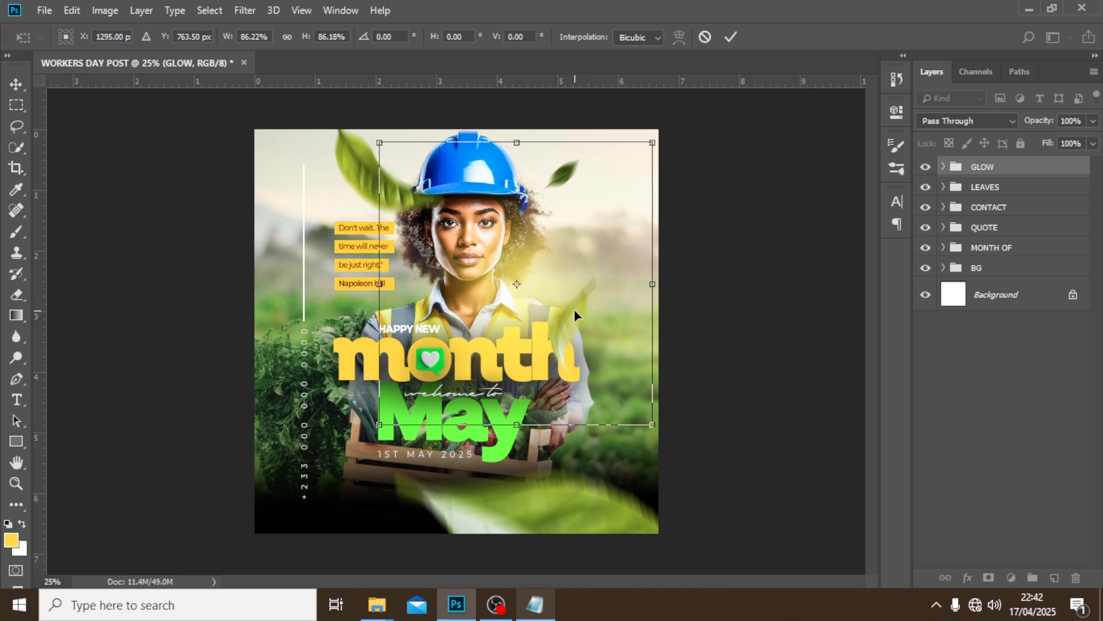
key(Return)
key(b)
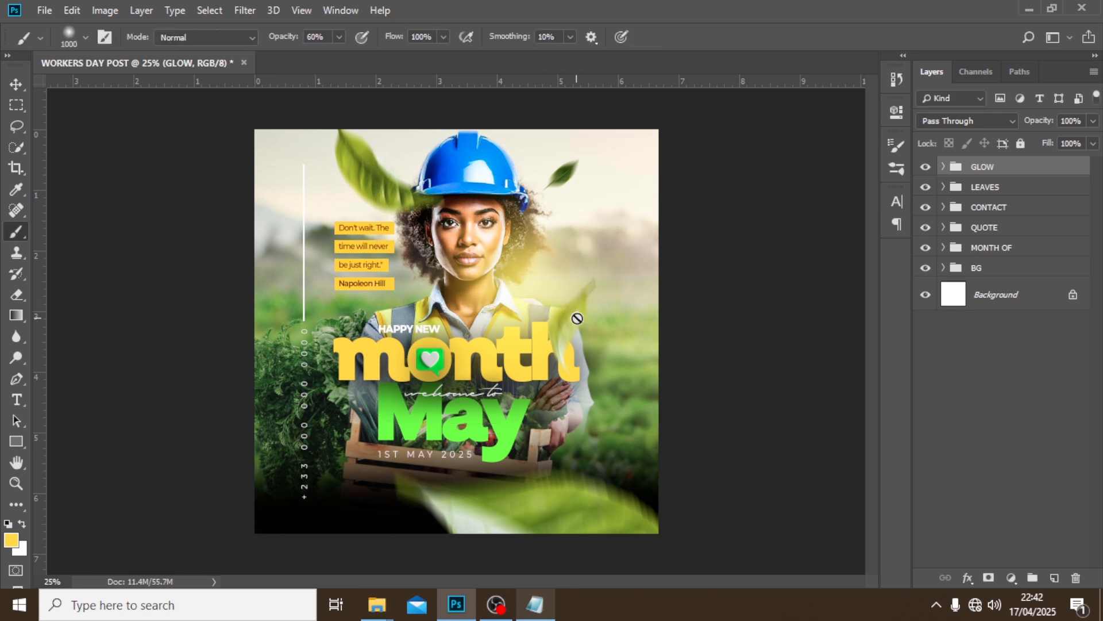
click(925, 170)
click(926, 171)
Step: Stamp all visible layers into a new layer on top and convert it to a Smart Object
key(ctrl+shift+alt+e)
right_click(997, 177)
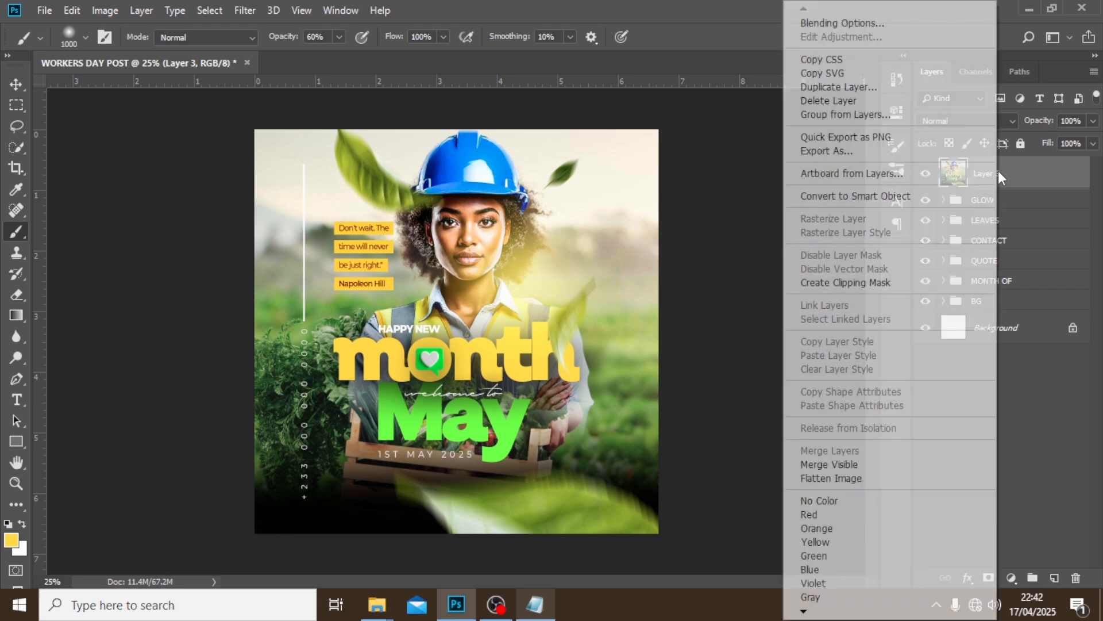
click(866, 195)
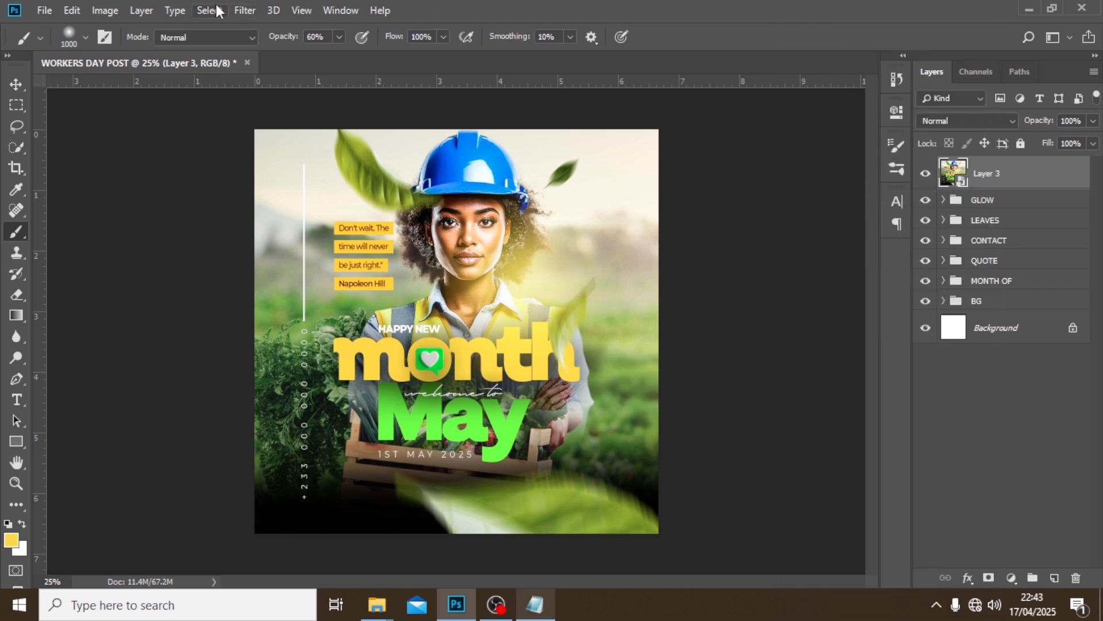
Step: Apply the Camera Raw Filter to the merged Smart Object with Contrast at +40 and Shadows at +19
click(244, 10)
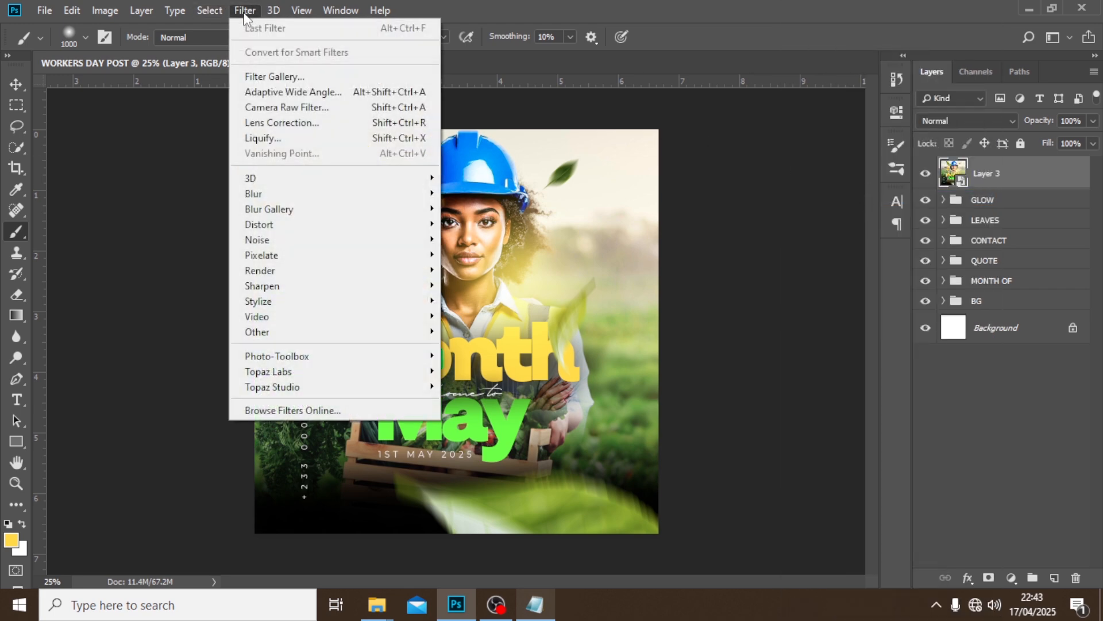
click(272, 109)
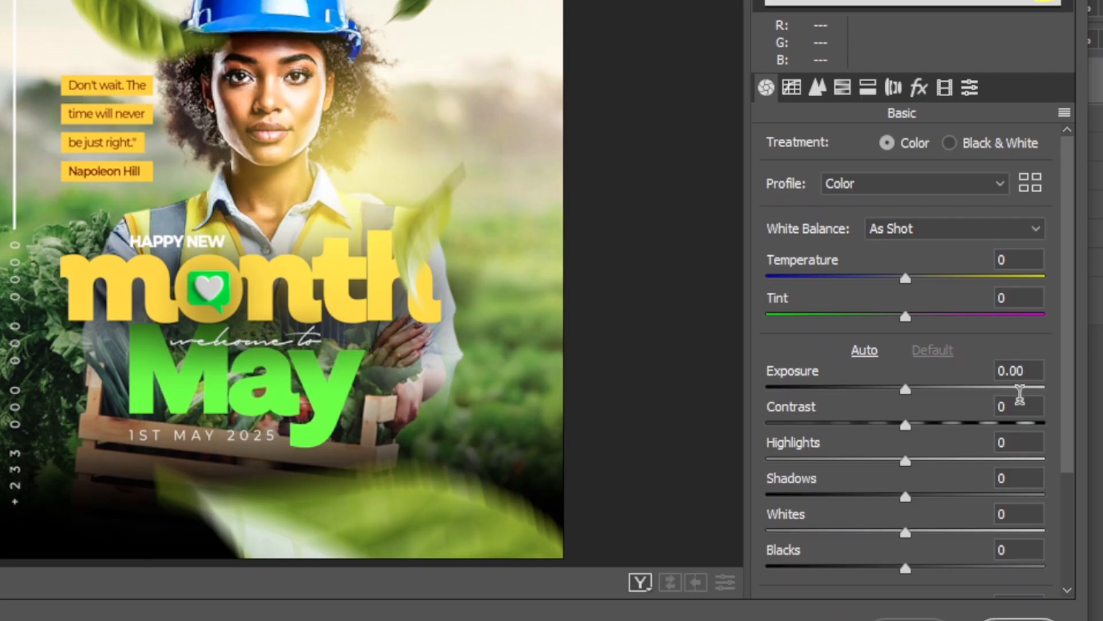
click(1017, 406)
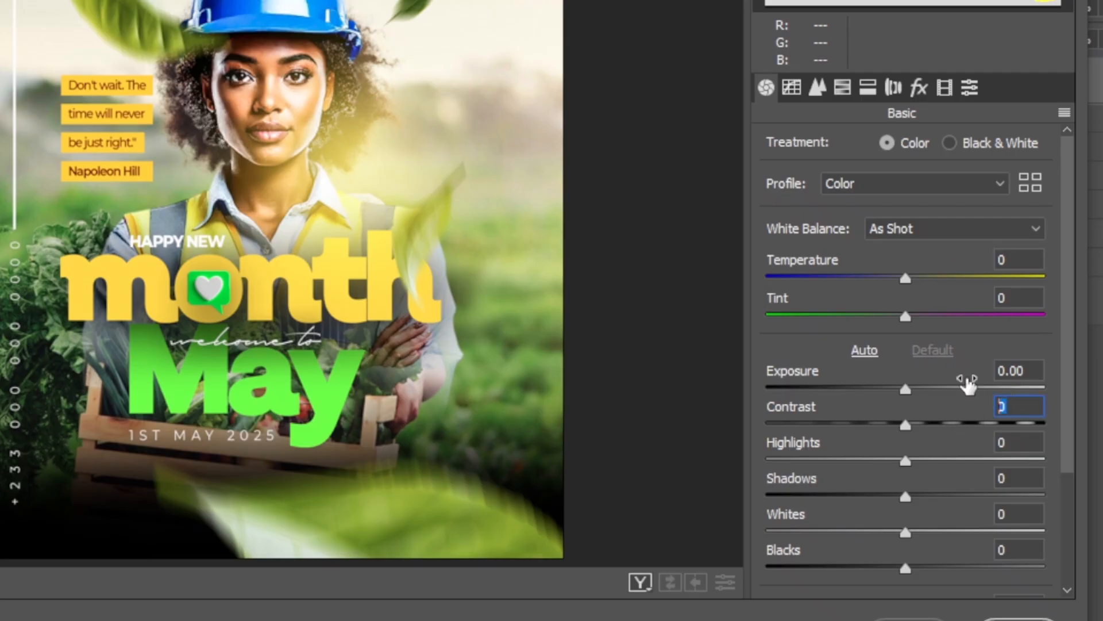
text(40)
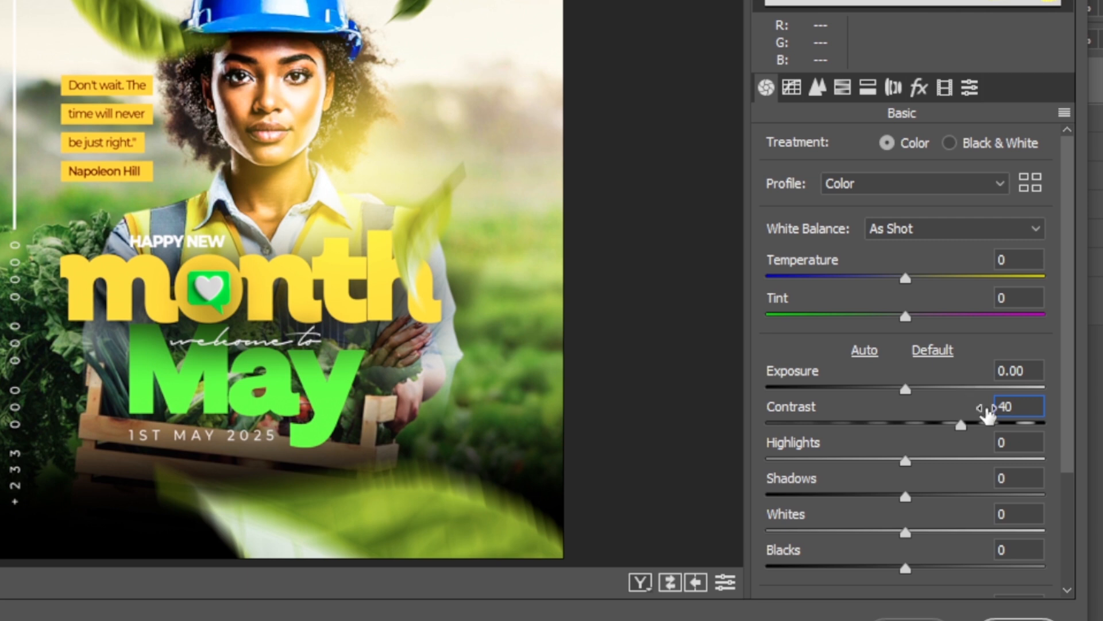
scroll(1075, 368, down, 1)
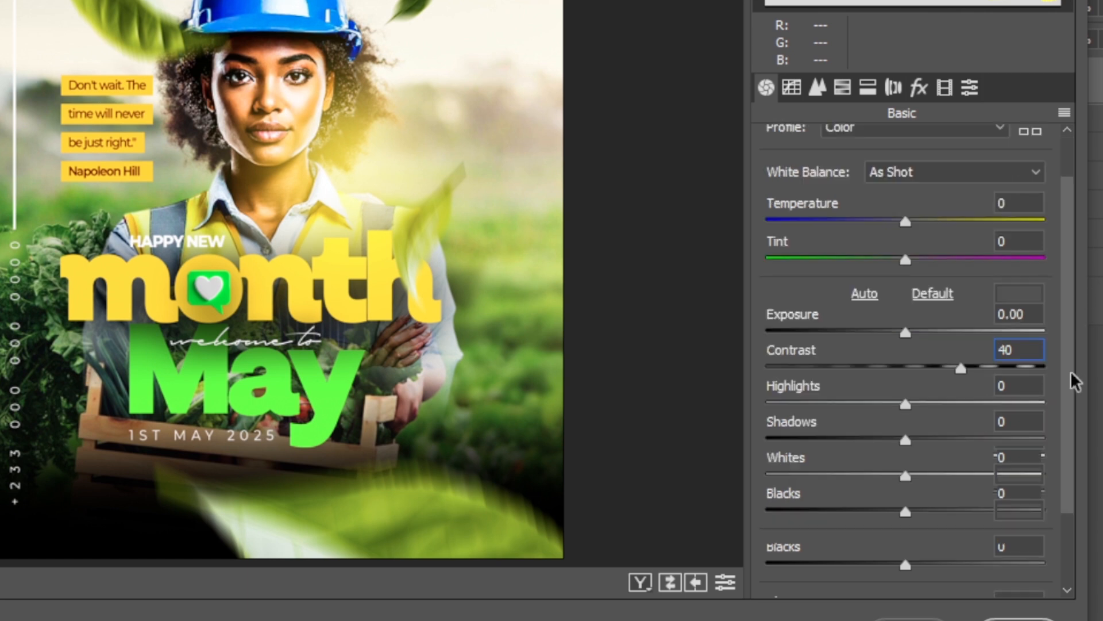
scroll(1075, 382, down, 1)
click(1005, 377)
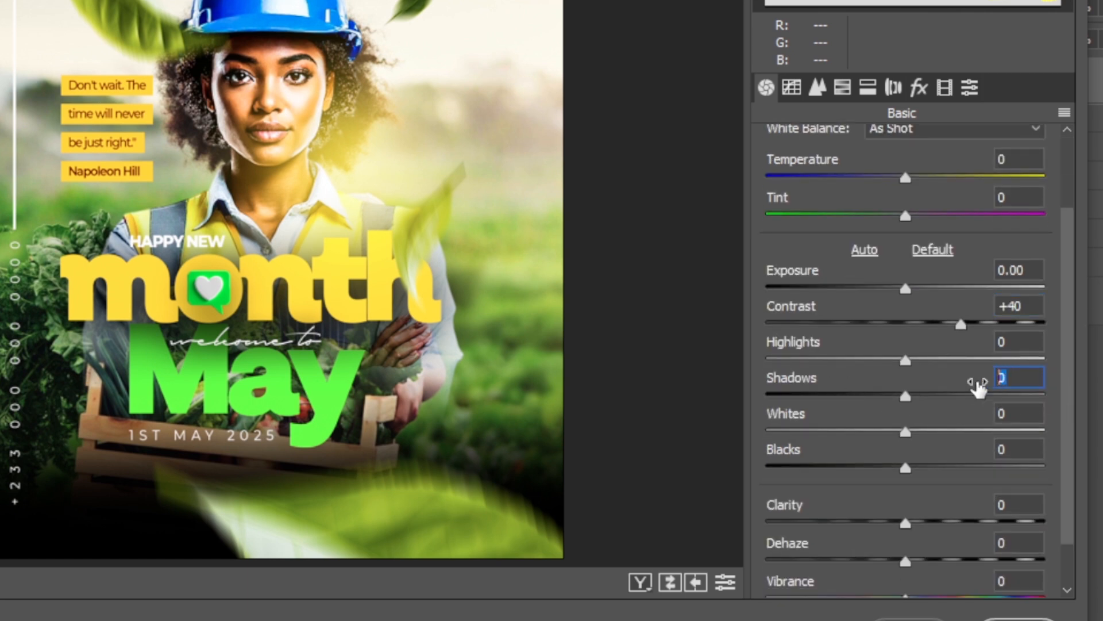
text(19)
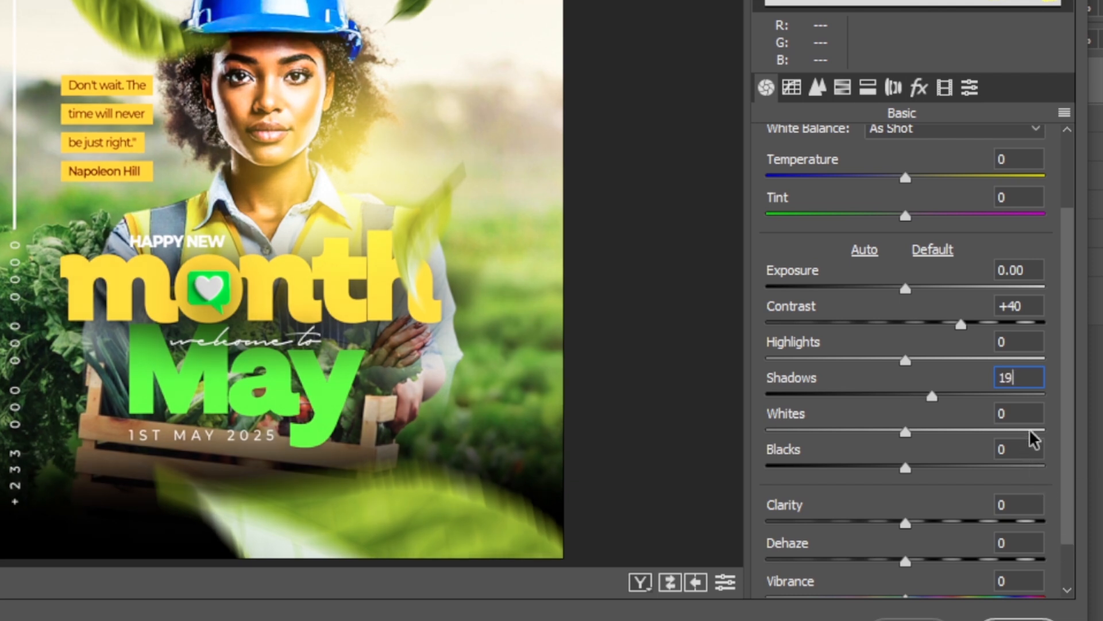
Step: Set the Whites to +29 and the Blacks to -9 in the basic adjustments
click(1015, 415)
text(29)
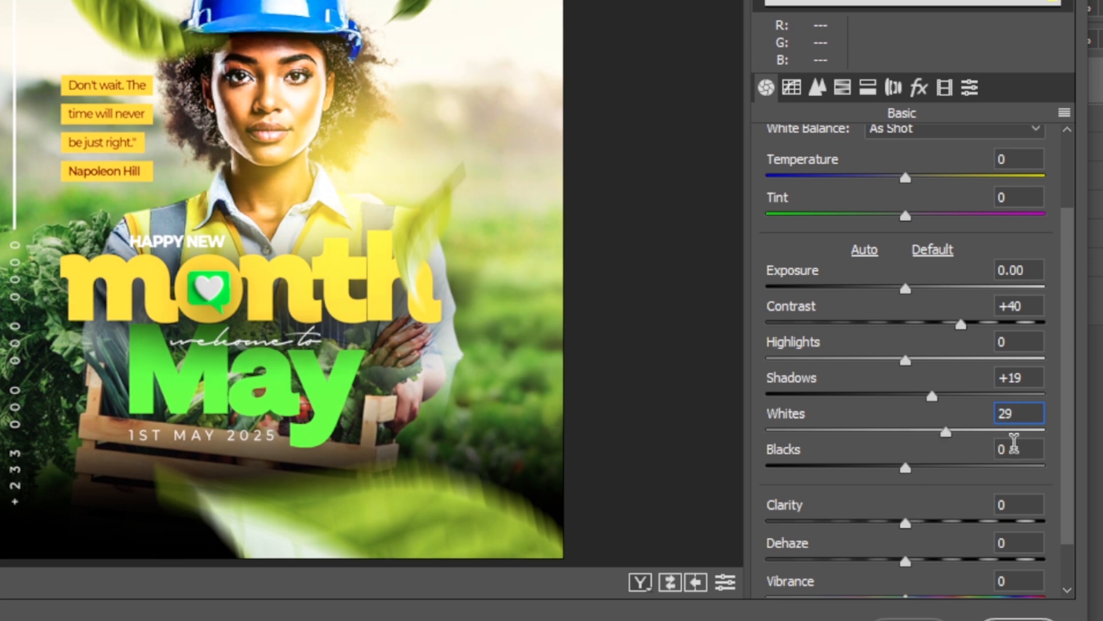
click(1011, 449)
text(-9)
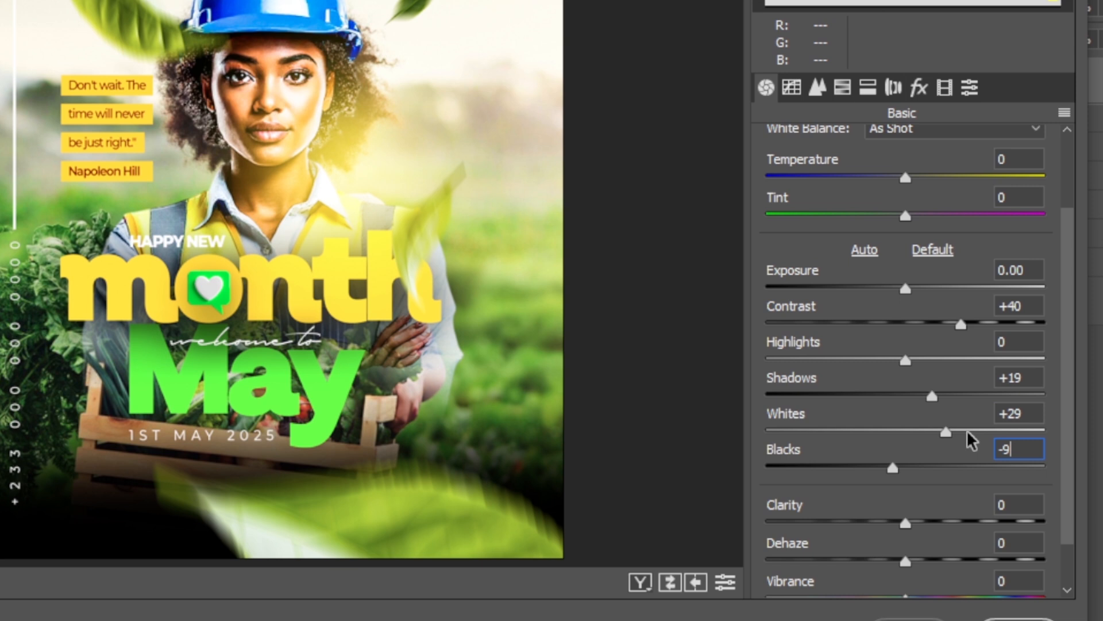
Step: Change the Whites to -26 and set the Clarity to -9
click(1007, 414)
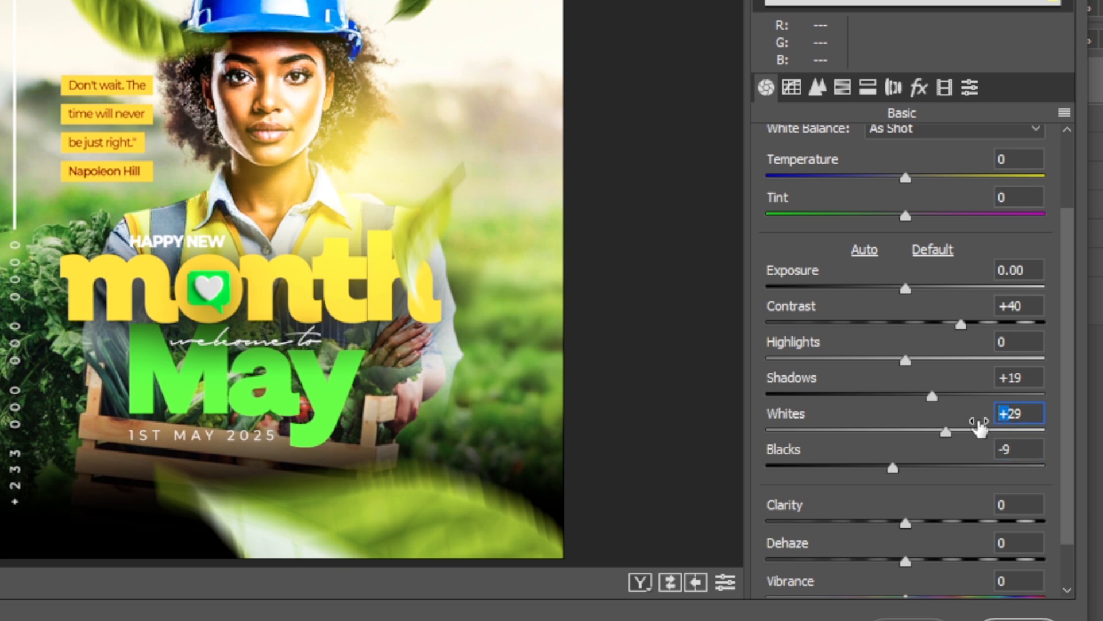
drag(1035, 413, 970, 425)
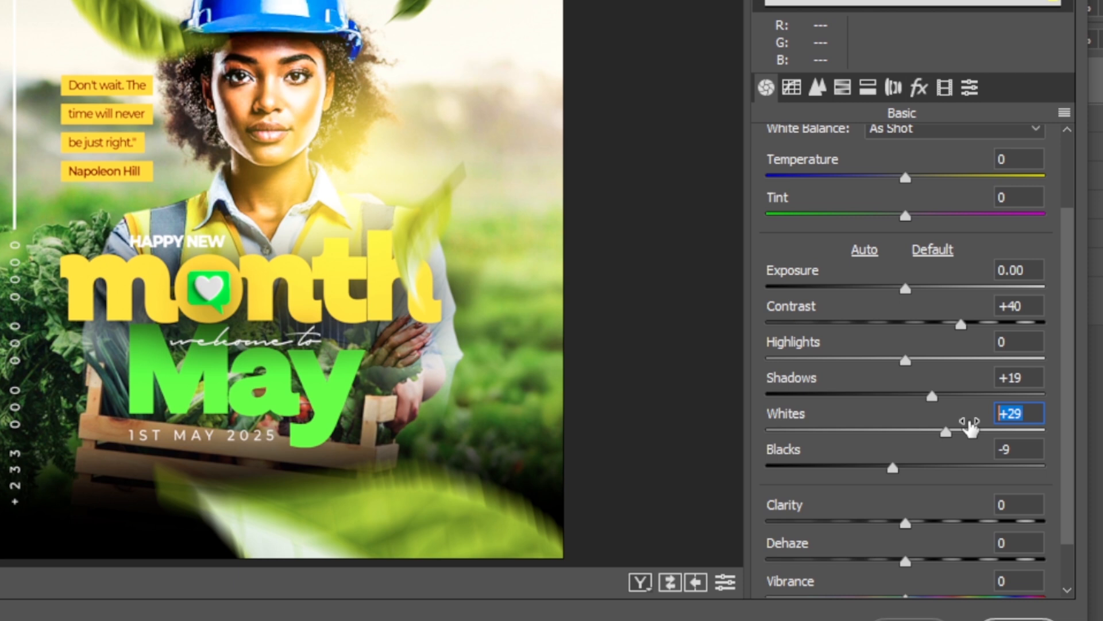
text(-2)
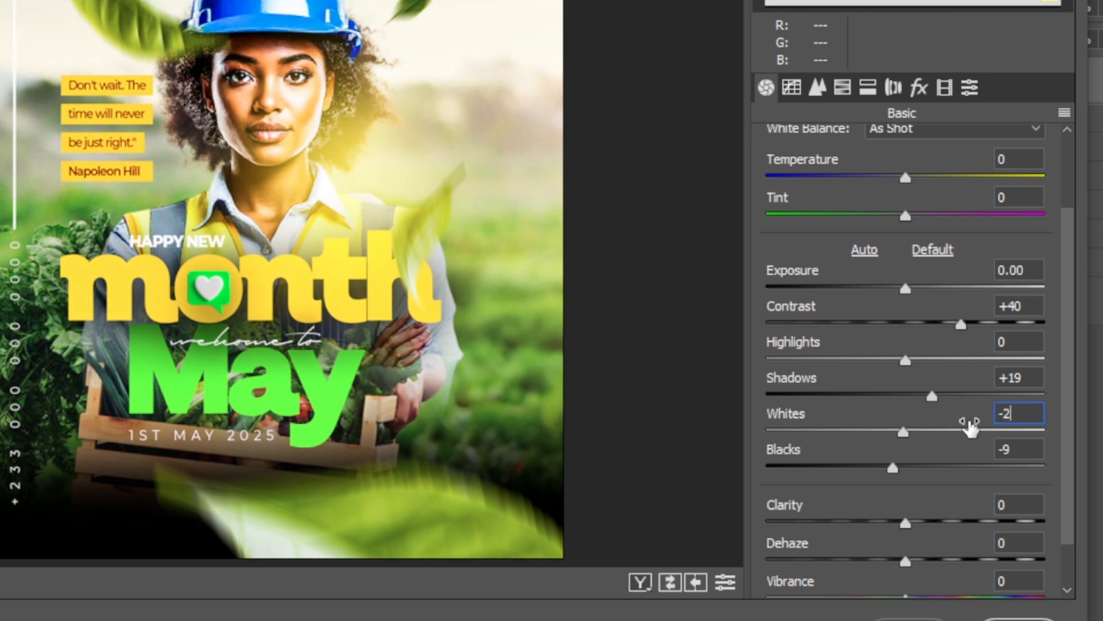
text(6)
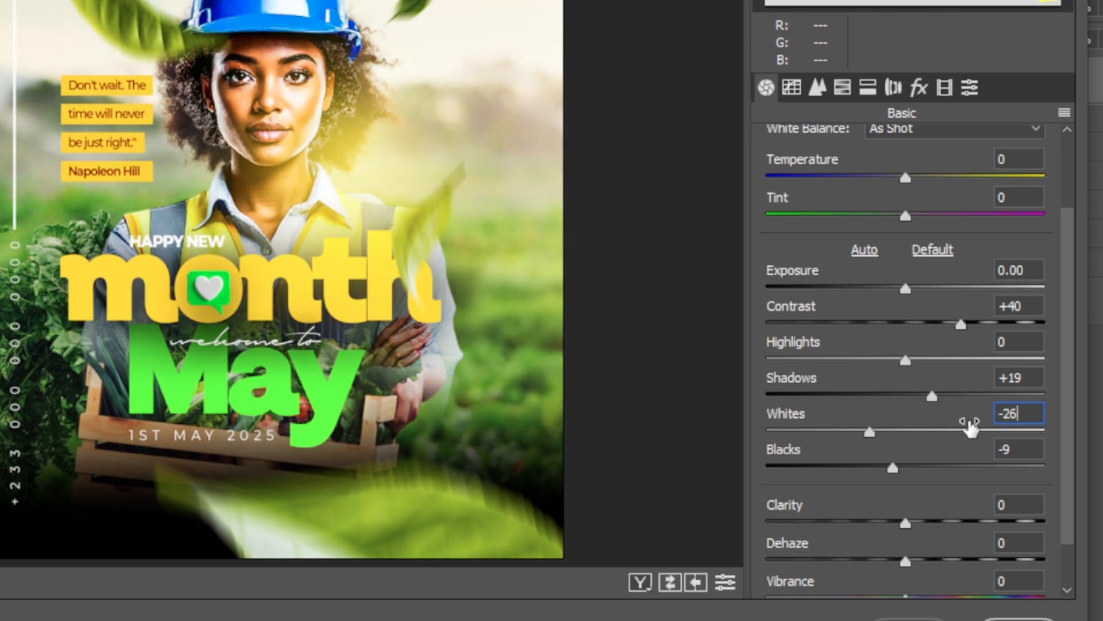
click(1025, 505)
text(-9)
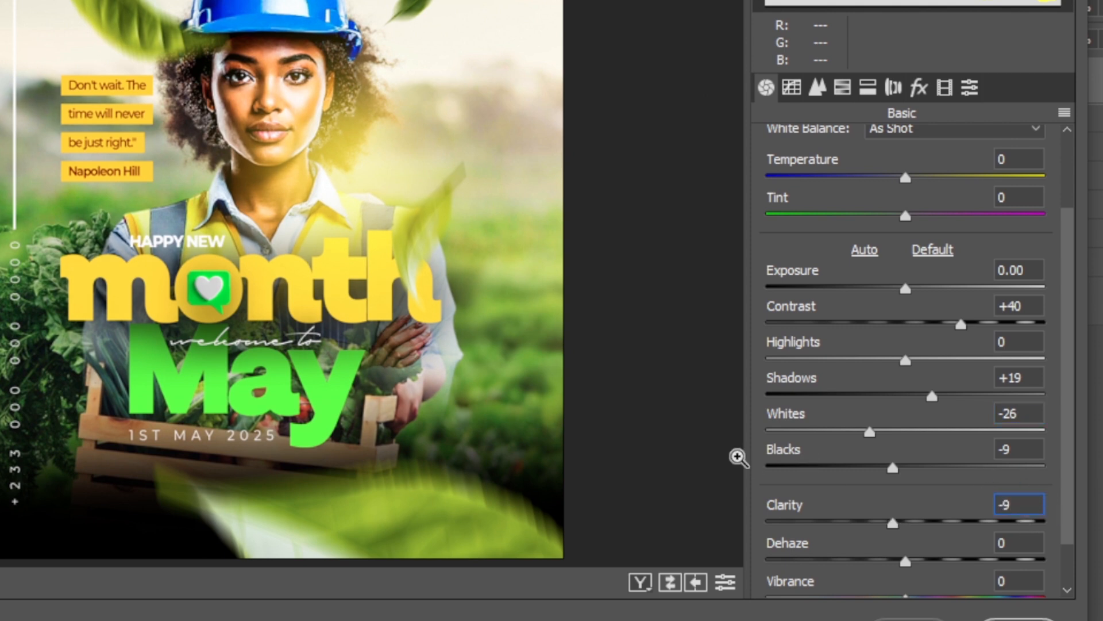
Step: Set the sharpening Amount to 67 in the Camera Raw detail settings
click(816, 88)
click(1006, 164)
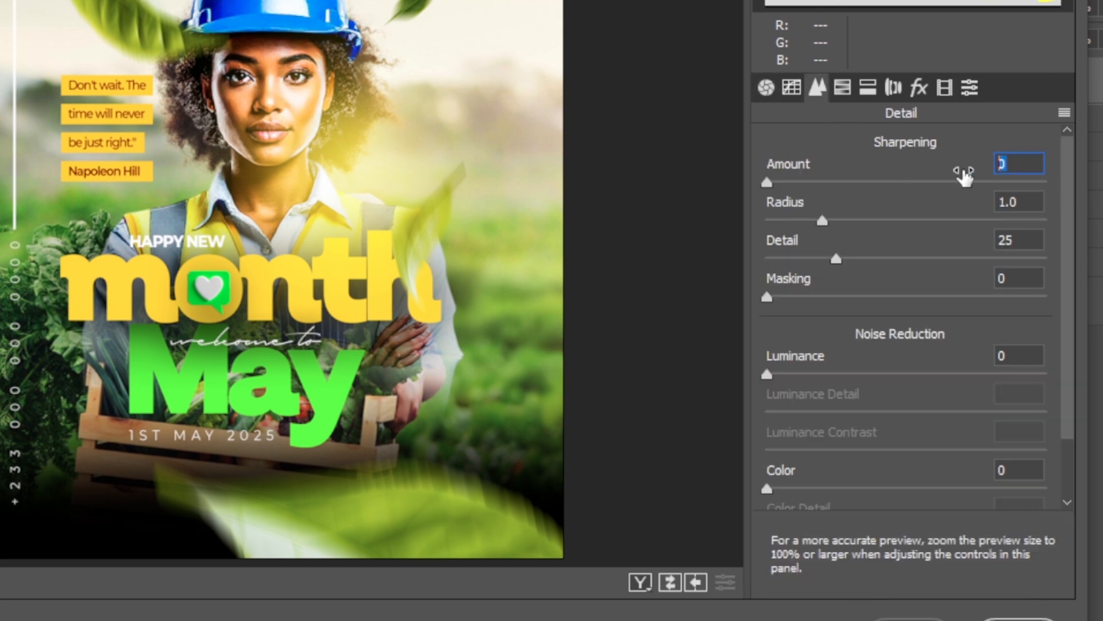
text(67)
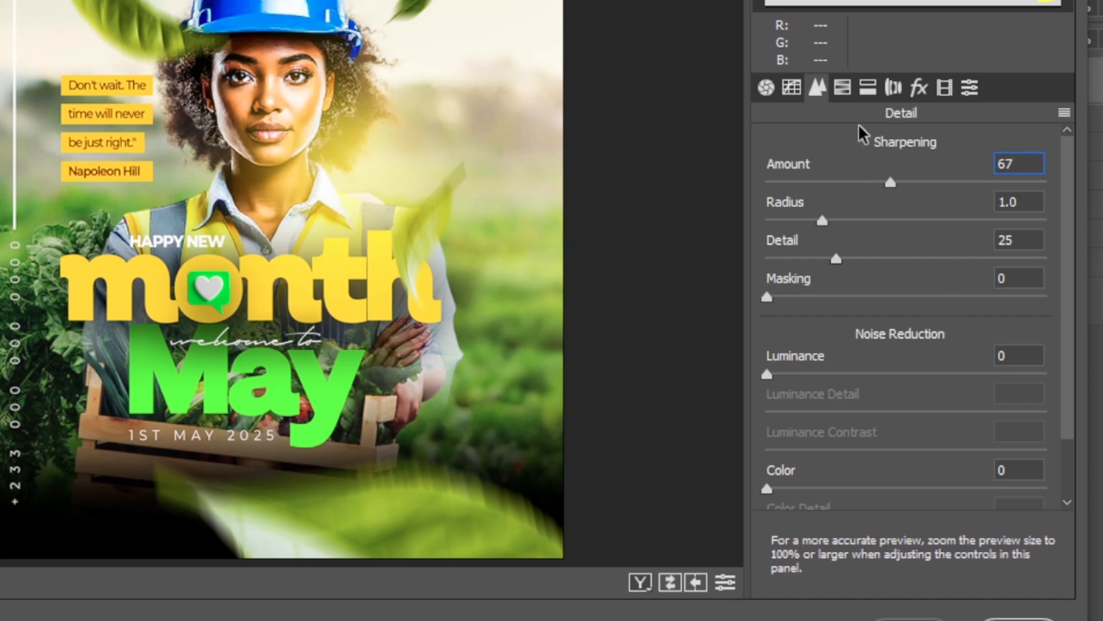
Step: Set the HSL saturation of the Reds to +44 and the Oranges to +34
click(844, 87)
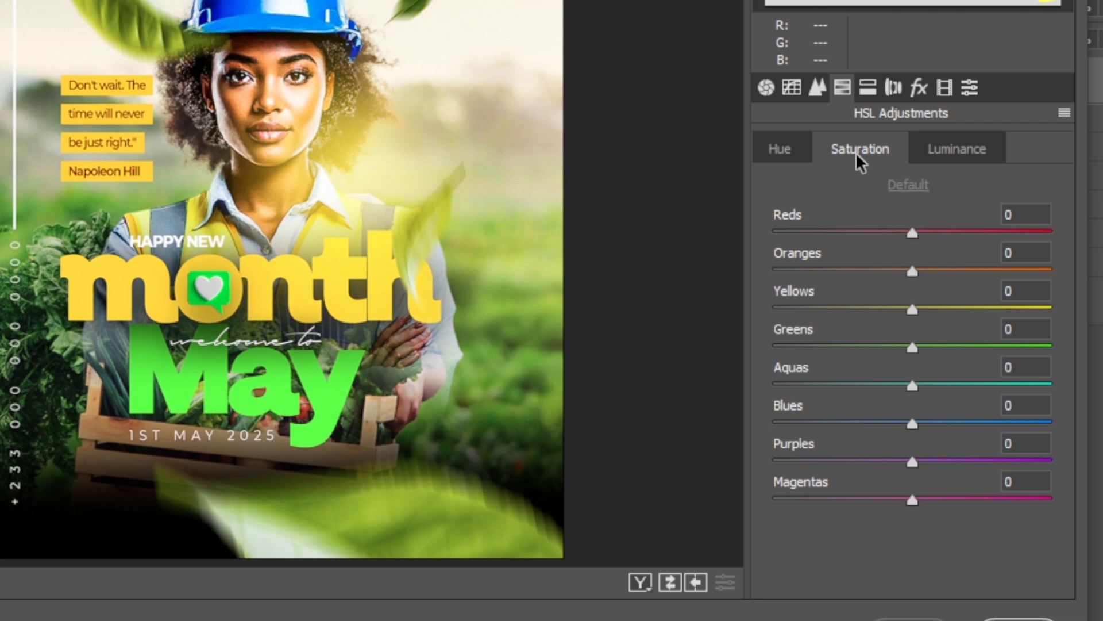
click(1029, 214)
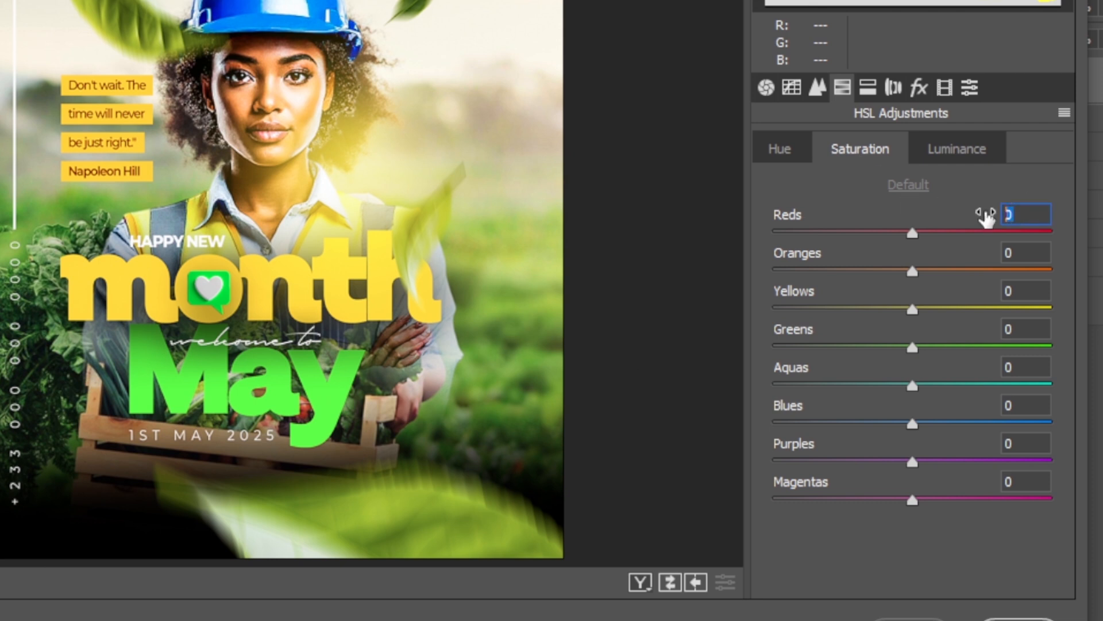
text(44)
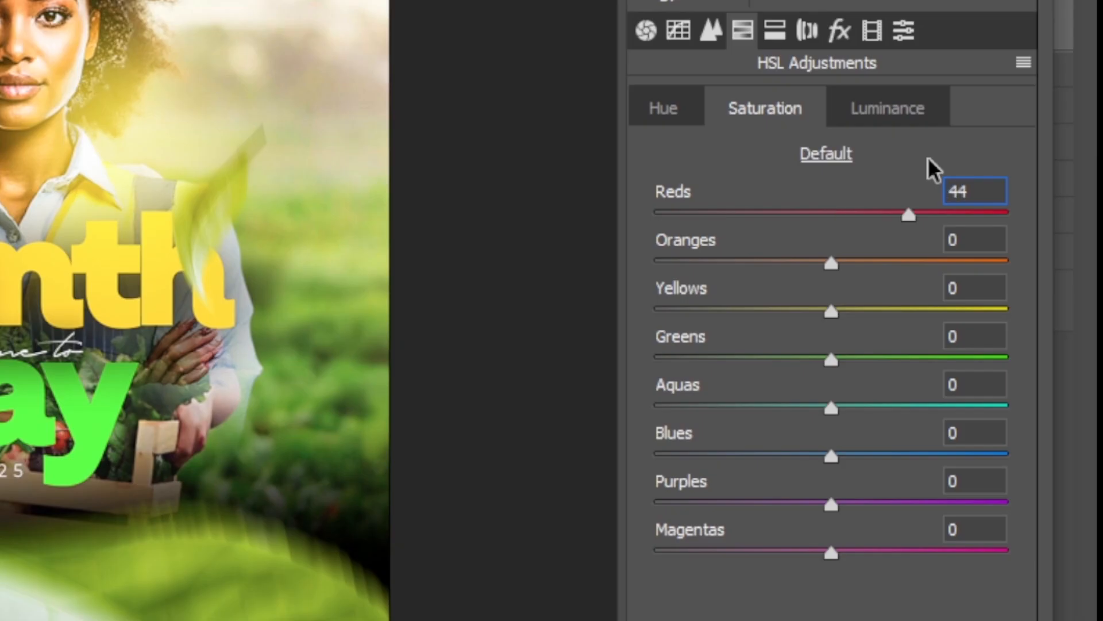
key(Tab)
text(34)
key(Tab)
Step: Set the HSL saturation of Greens to +47, Aquas to +49, Blues to +53, Purples to +52 and Magentas to +50
key(Tab)
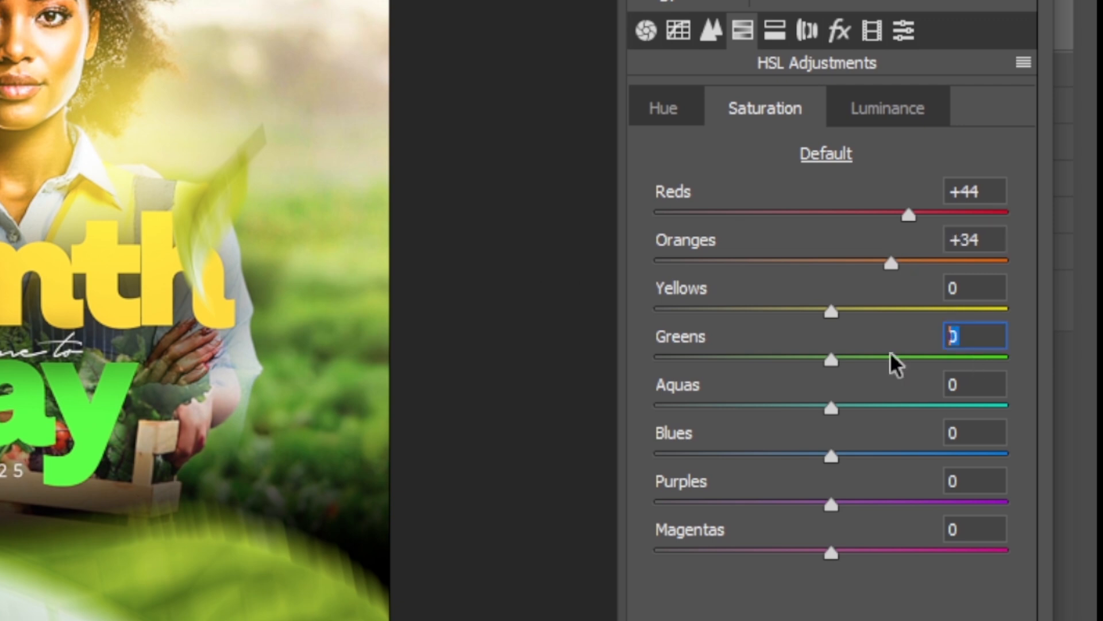
text(47)
key(Tab)
text(49)
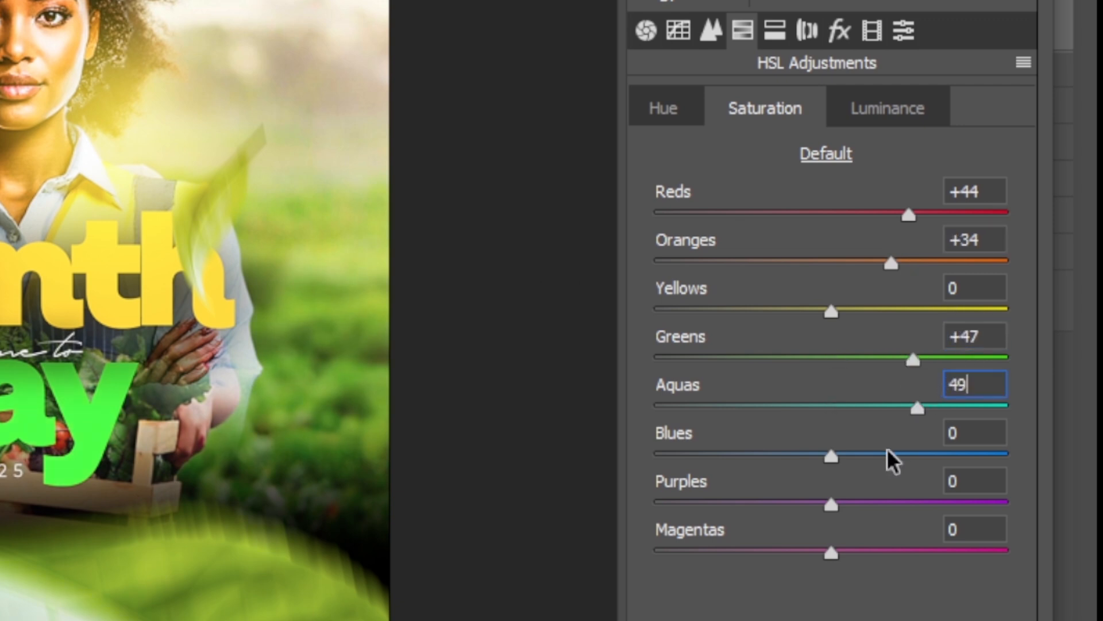
key(Tab)
text(53)
key(Tab)
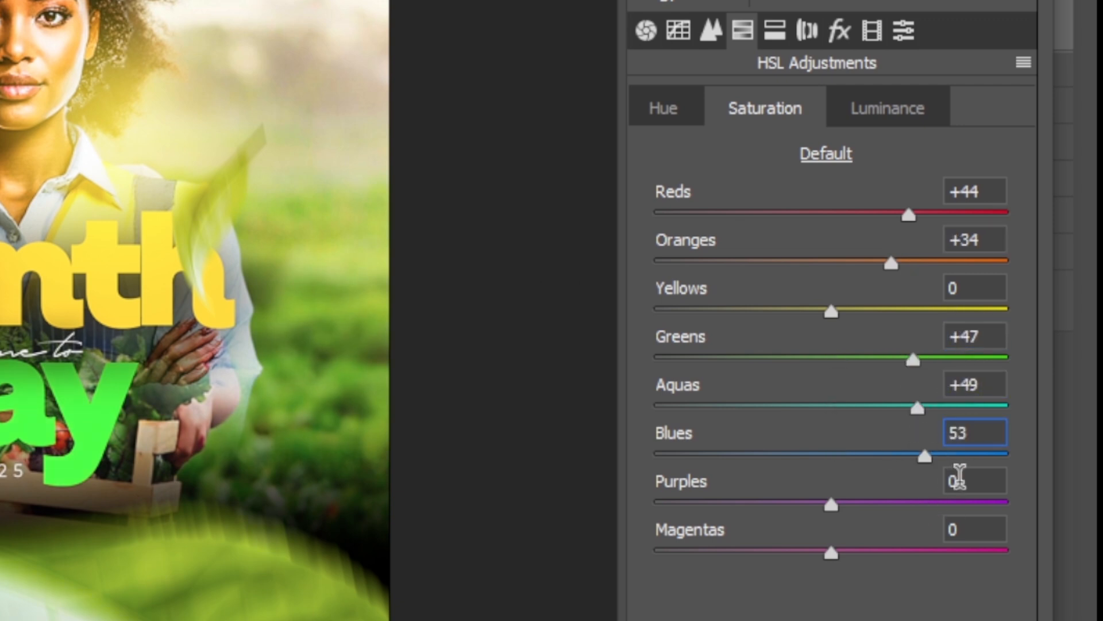
text(52)
key(Tab)
text(50)
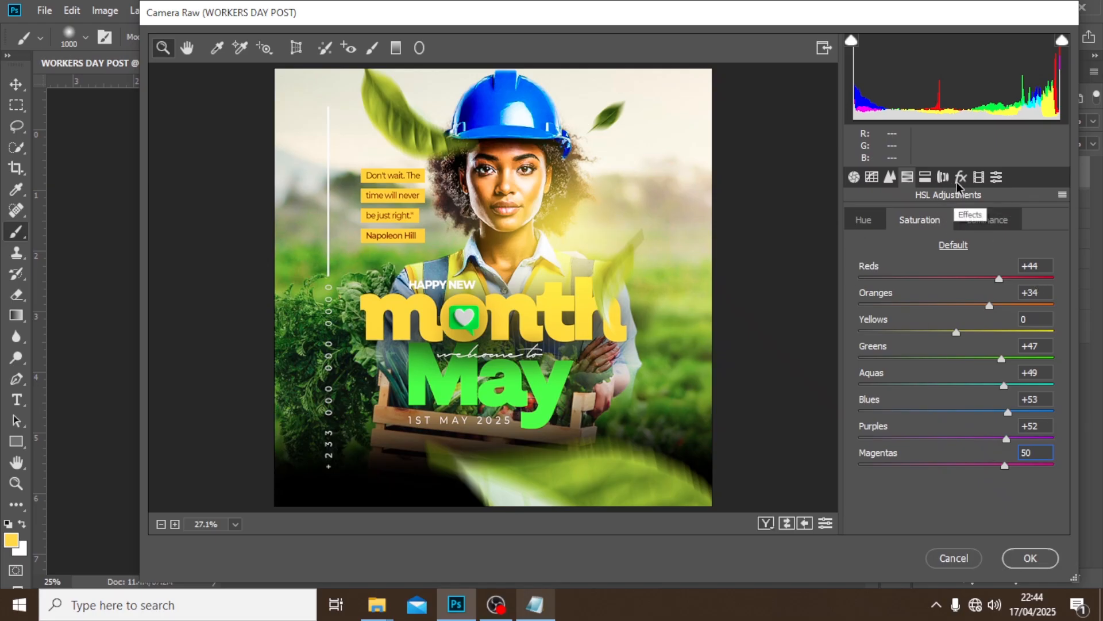
Step: Set the grain Amount to 19 and the post-crop vignetting Amount to -9, and apply the Camera Raw filter
click(956, 182)
click(1023, 232)
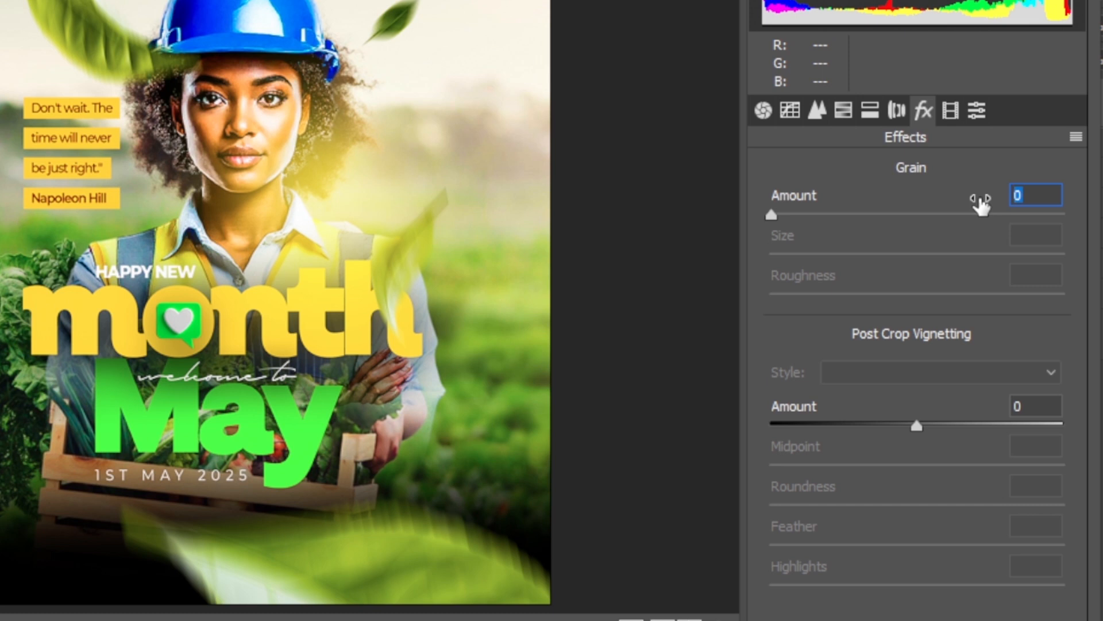
text(19)
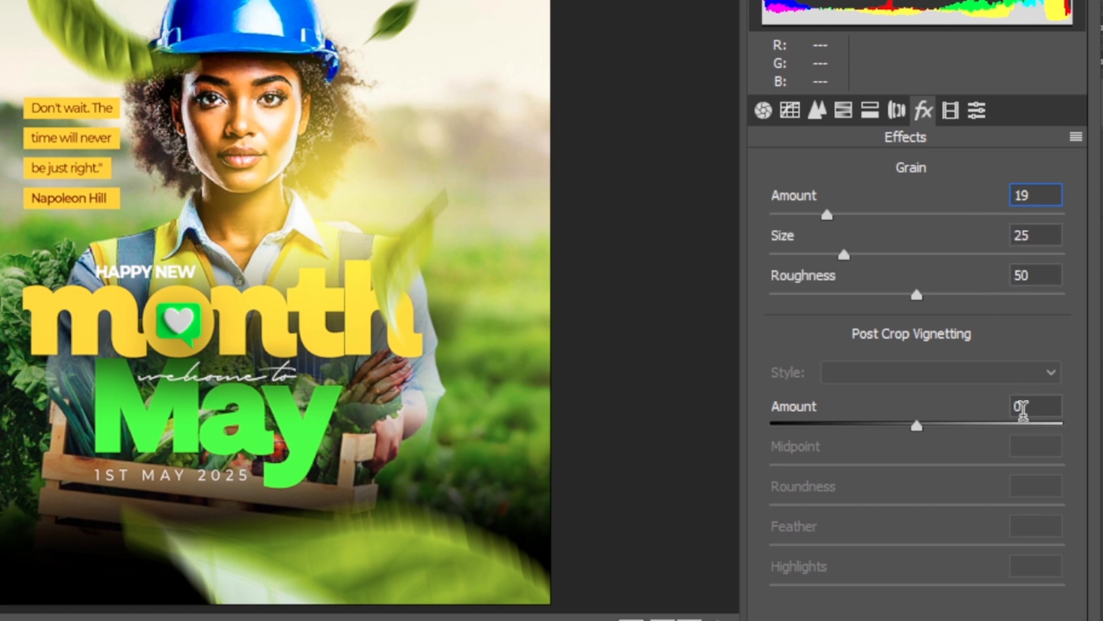
click(1026, 406)
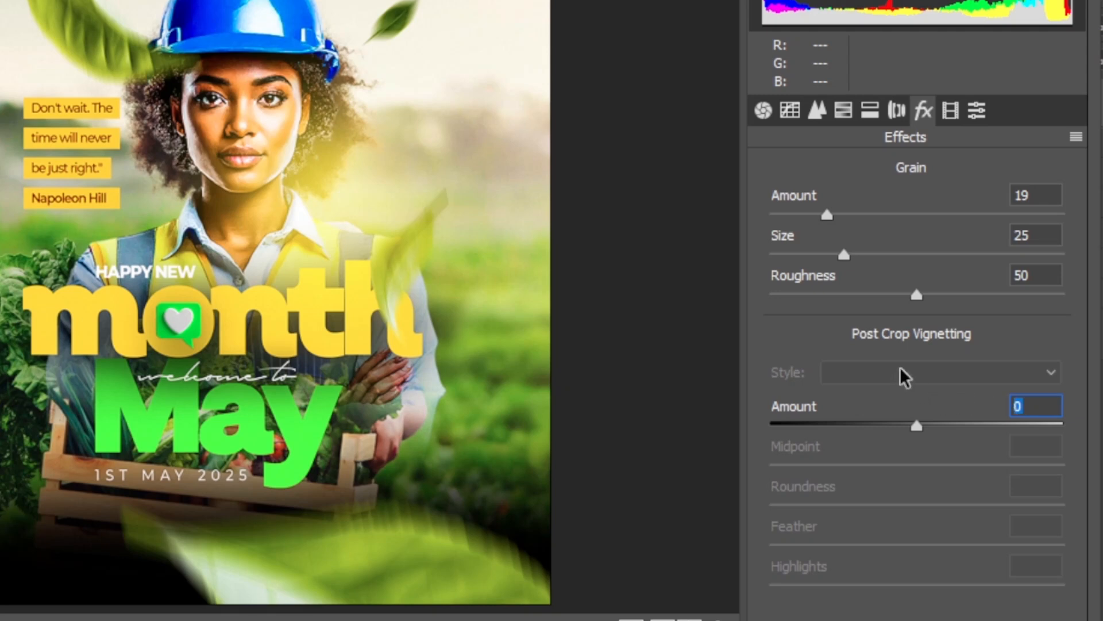
text(-9)
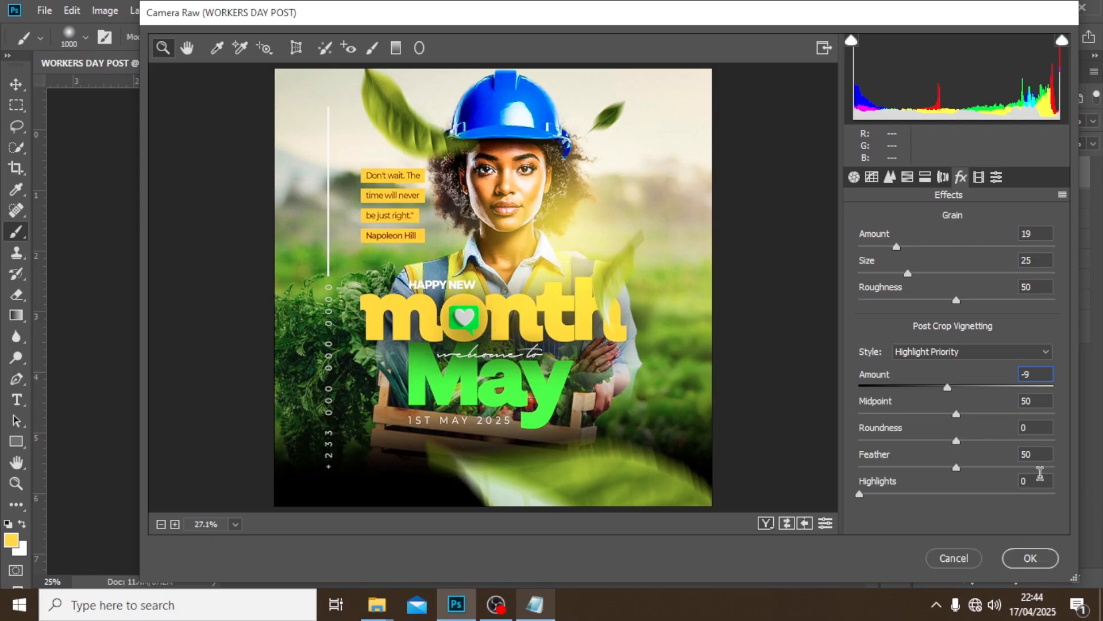
click(1030, 558)
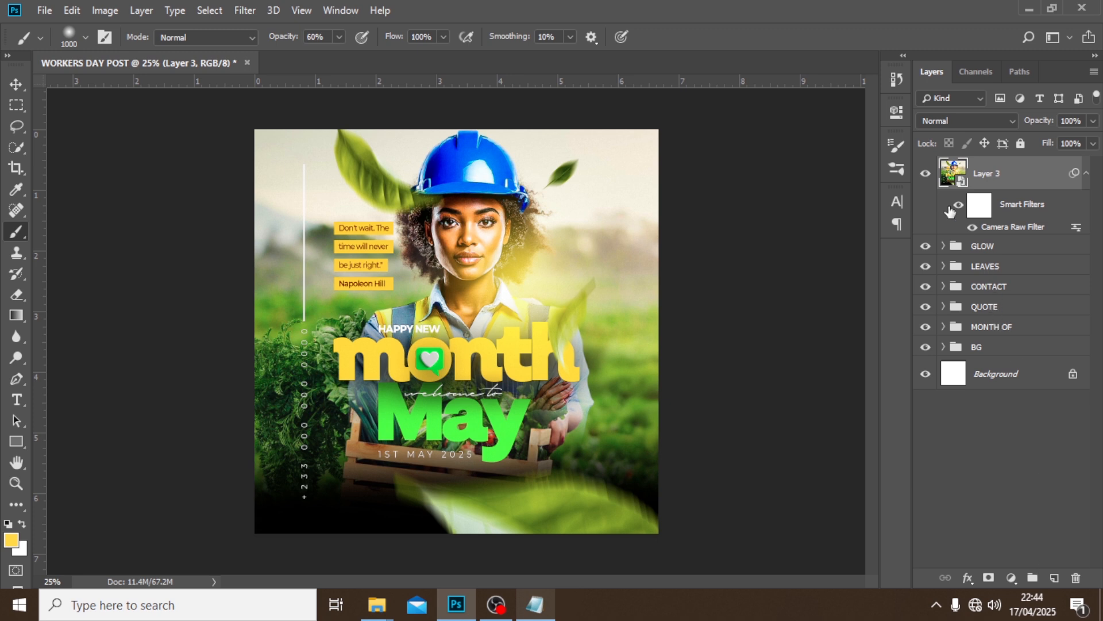
Step: Toggle Layer 3's visibility to compare the design with and without the grading, and collapse its Smart Filters list
click(926, 175)
click(926, 175)
click(926, 175)
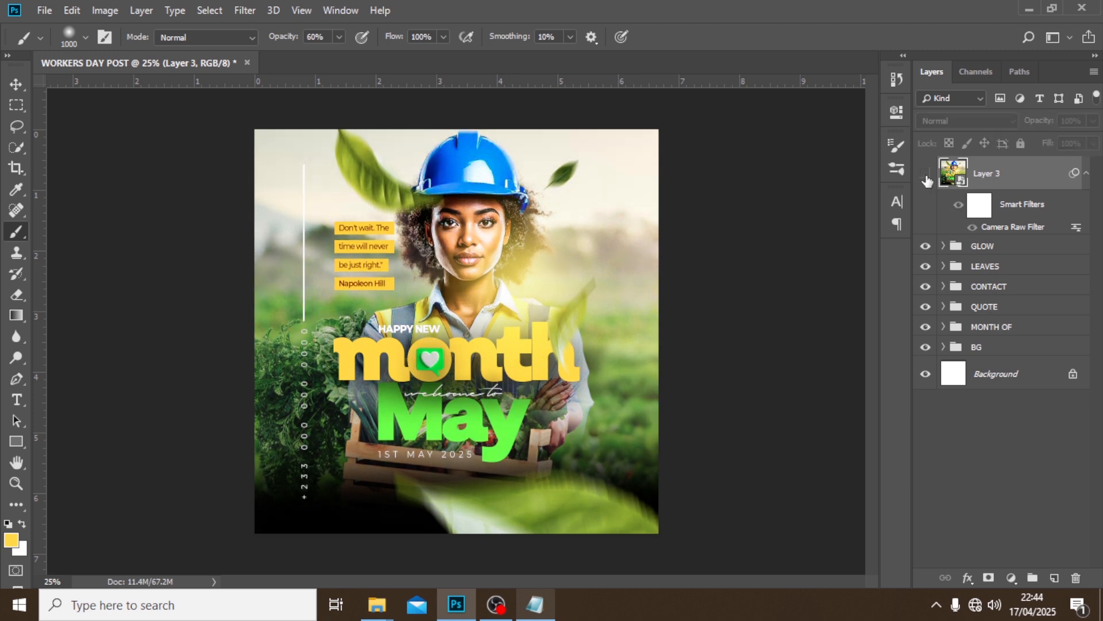
click(926, 174)
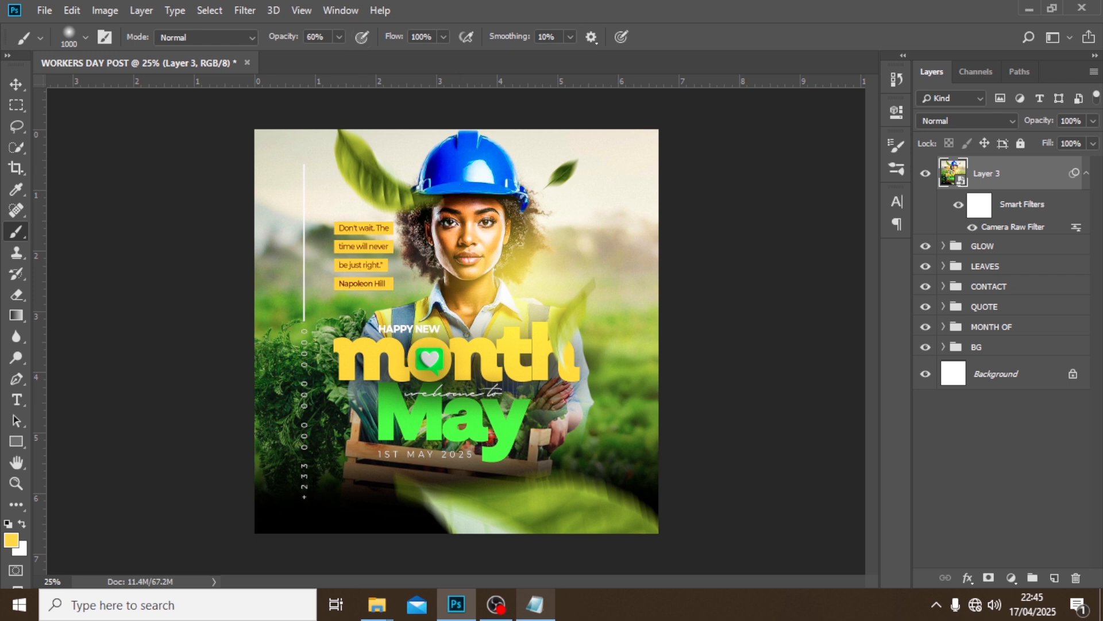
click(1086, 174)
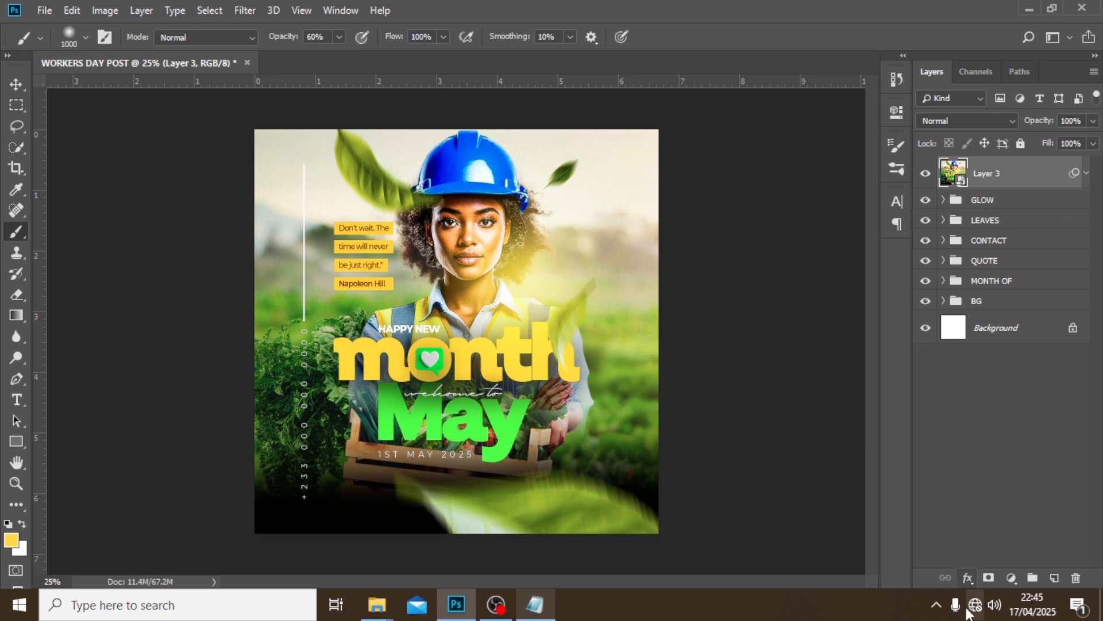
Step: Add a Gradient Map adjustment layer above Layer 3 and set the gradient's starting colour stop to B05300
click(1011, 578)
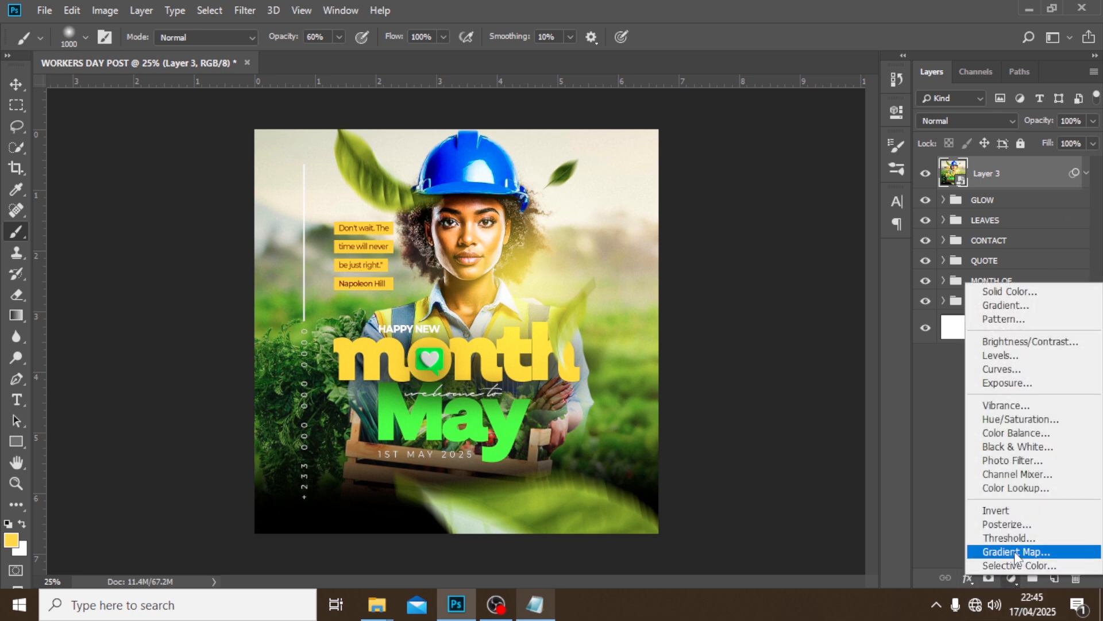
click(1015, 550)
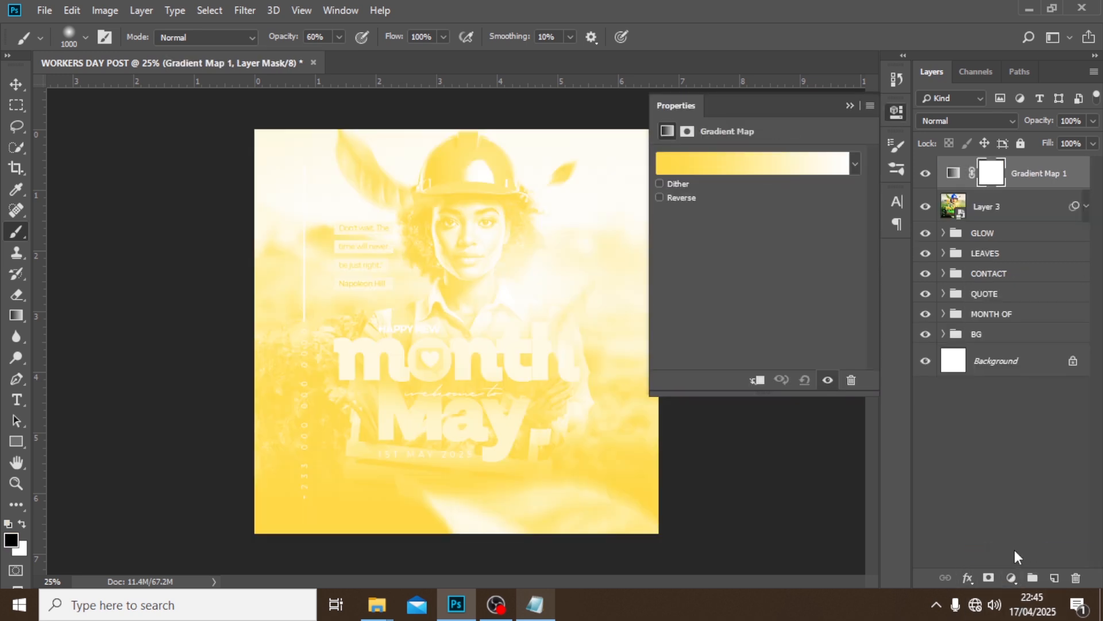
click(819, 163)
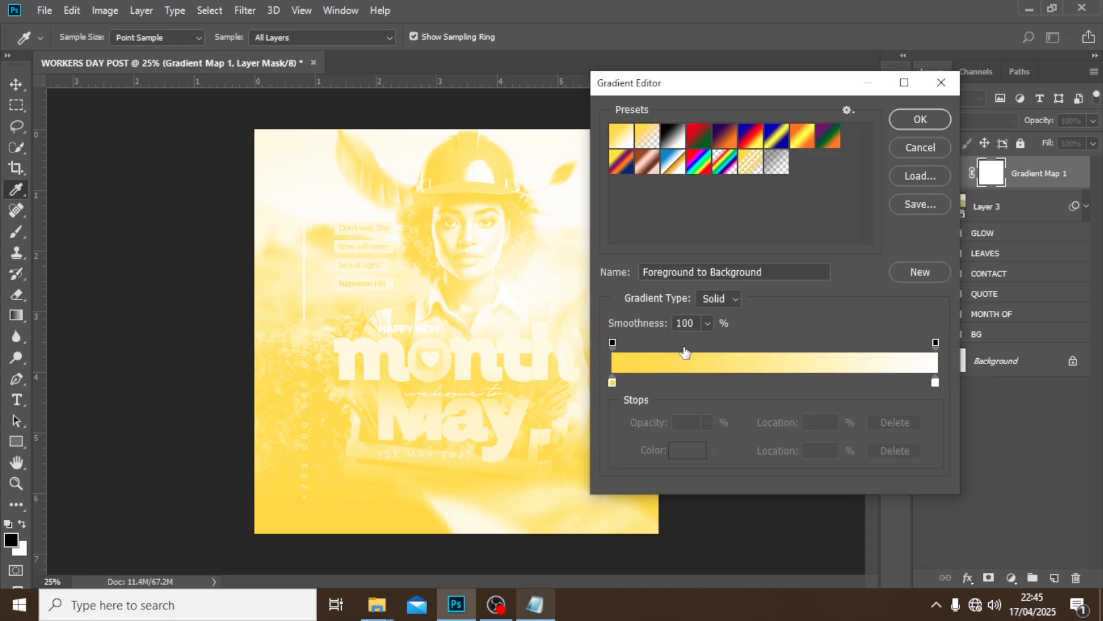
double_click(613, 383)
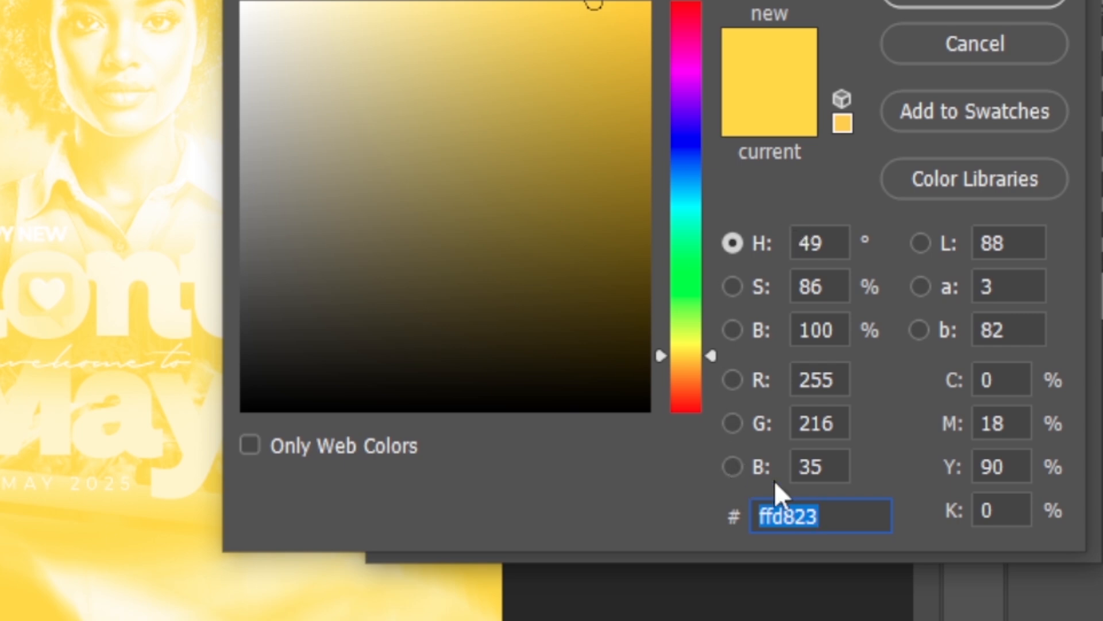
text(B053)
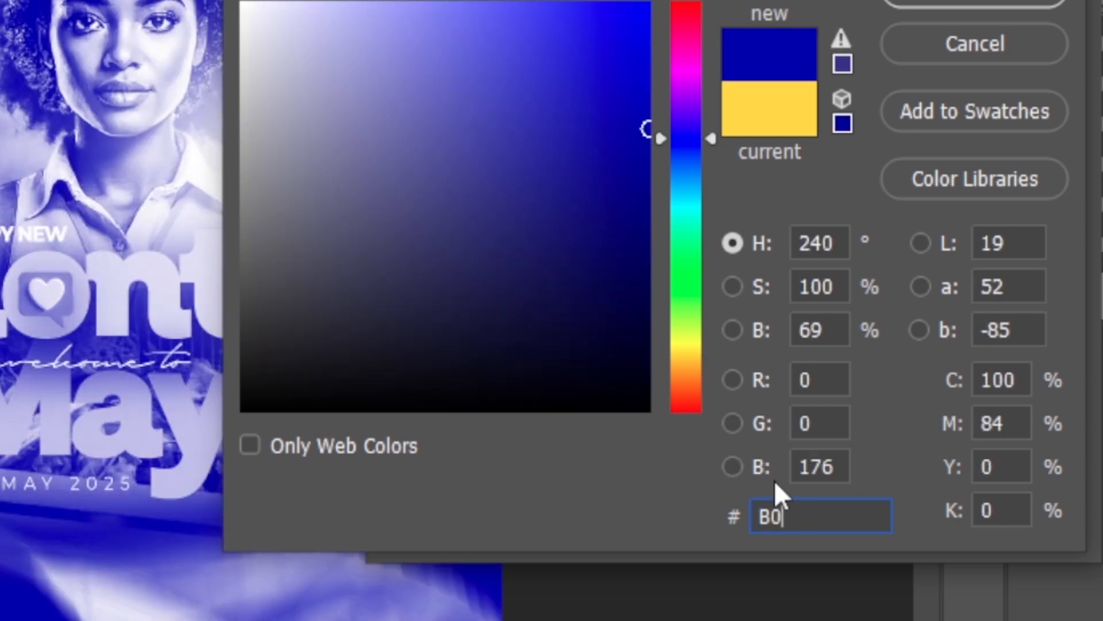
text(00)
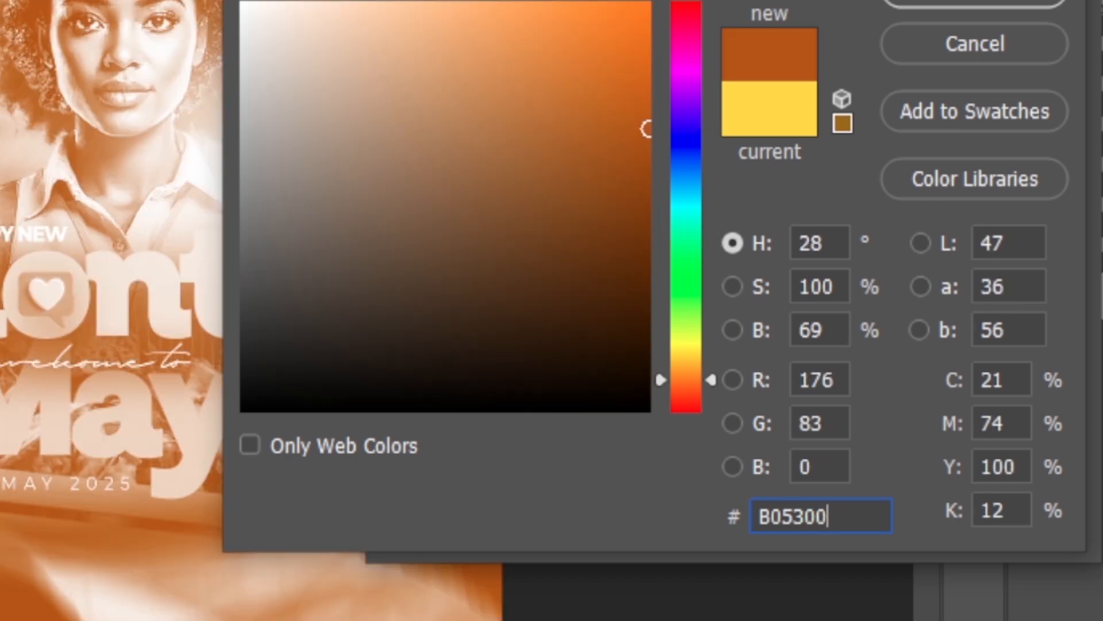
click(949, 3)
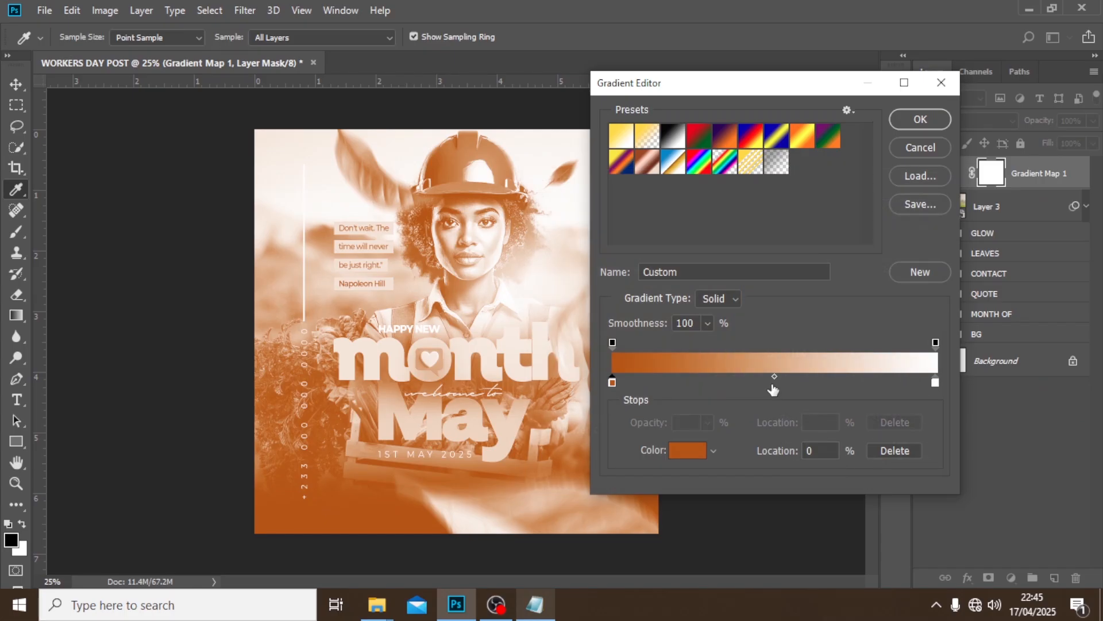
Step: Add a middle colour stop at 49% of the gradient and set its colour to 807749
click(772, 385)
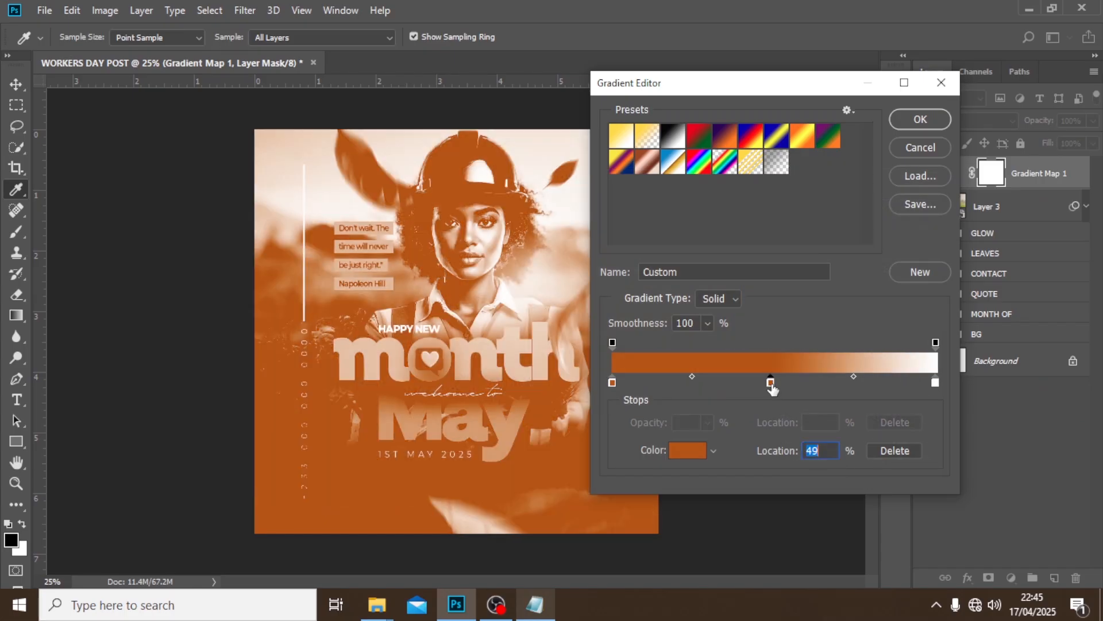
double_click(771, 383)
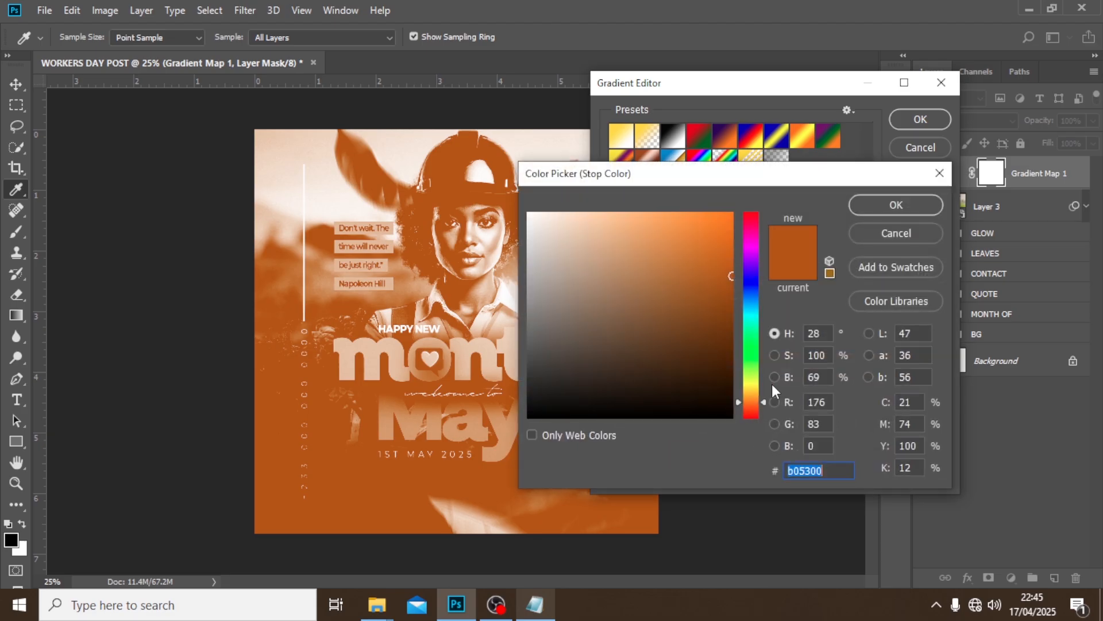
text(8)
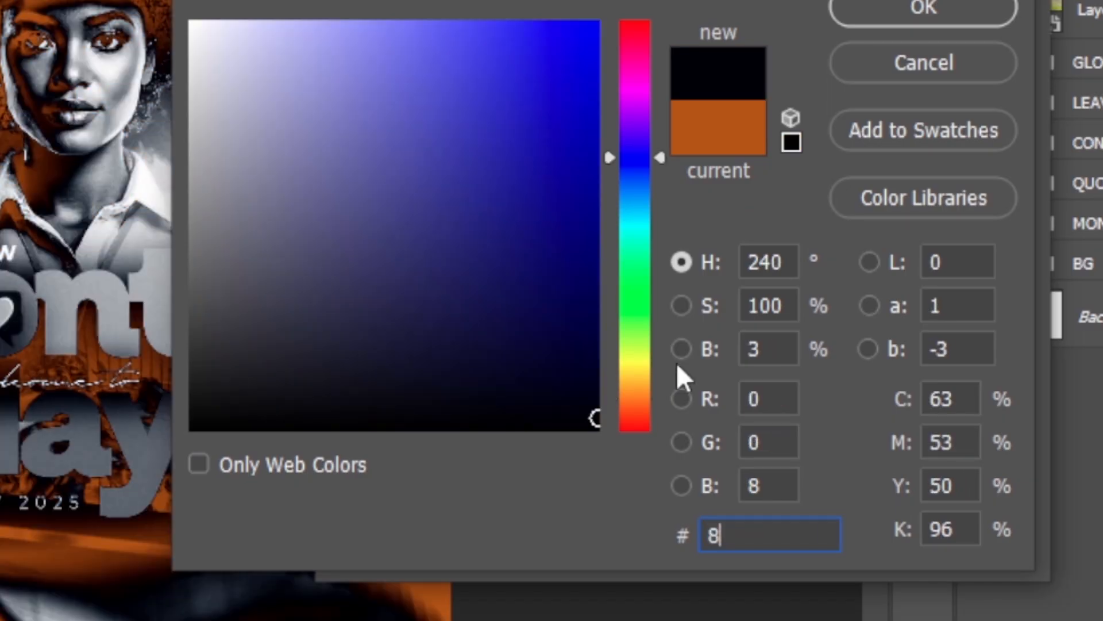
text(077)
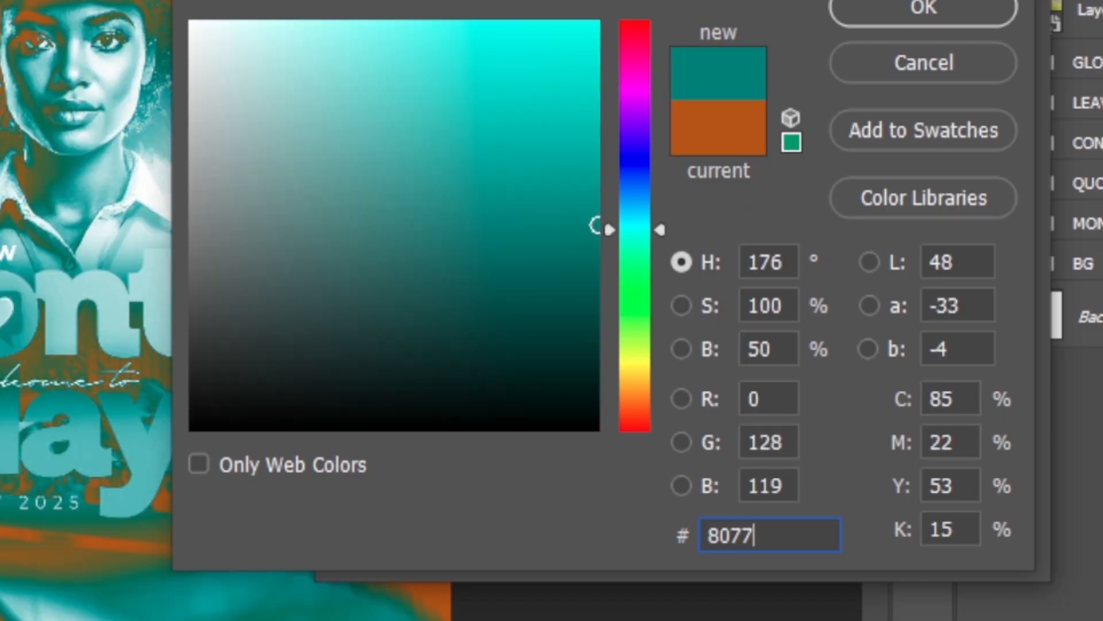
text(49)
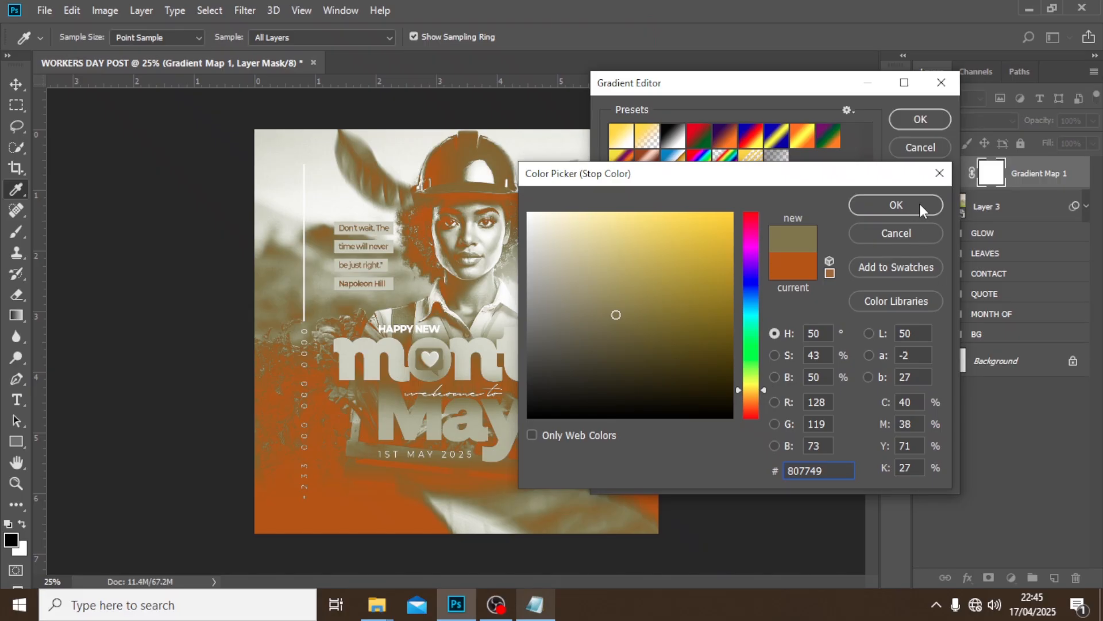
click(919, 203)
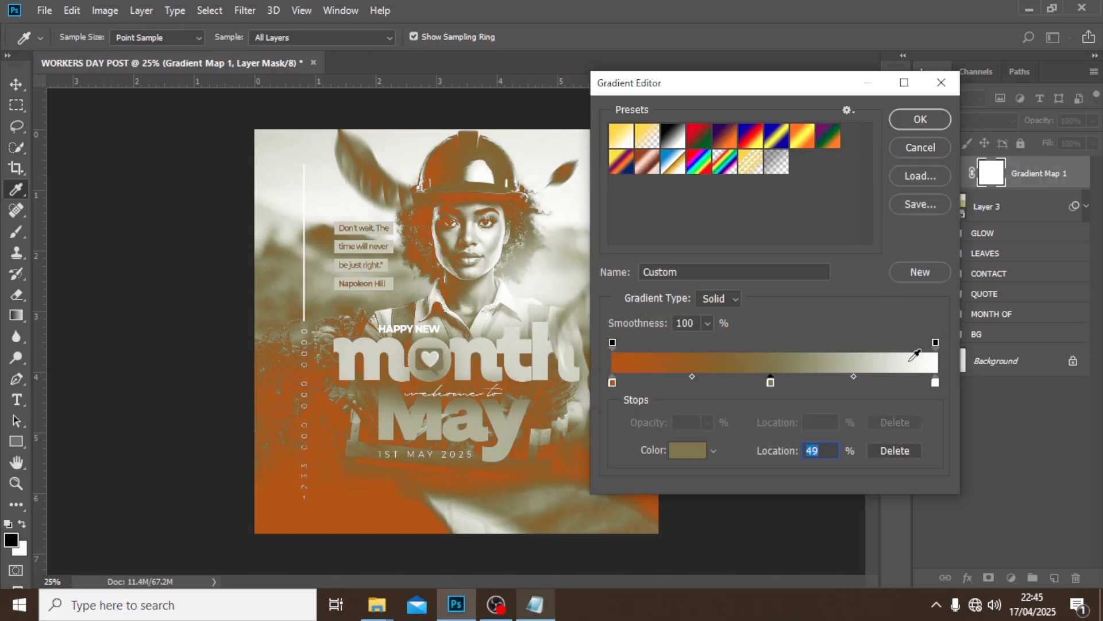
Step: Set the gradient's end colour stop to 50FF69, accept the gradient and collapse the adjustment's settings
double_click(935, 382)
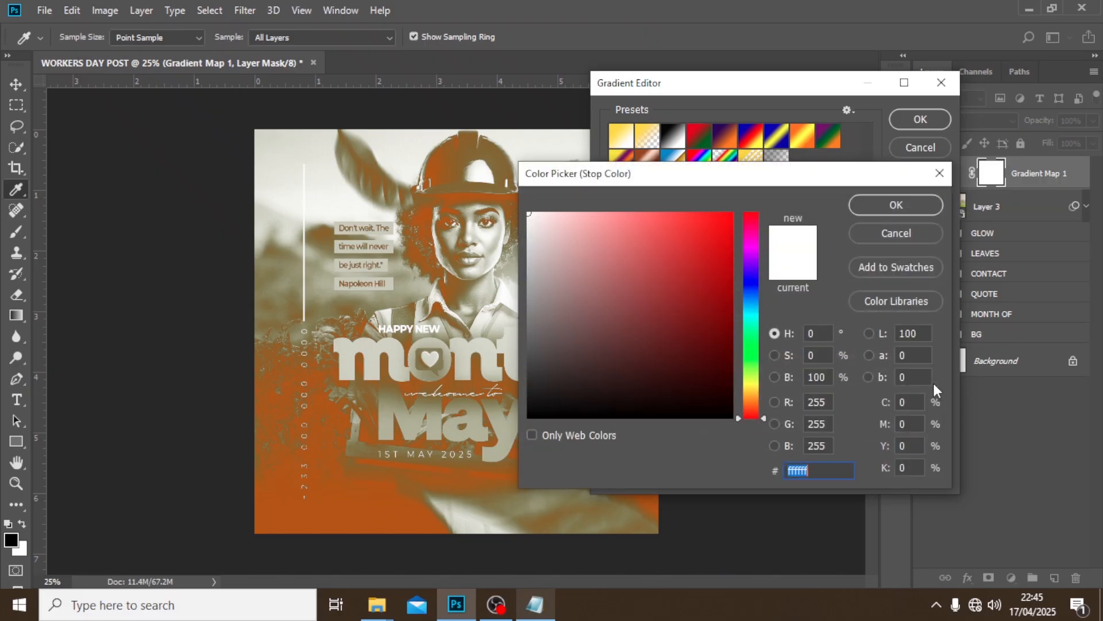
text(5)
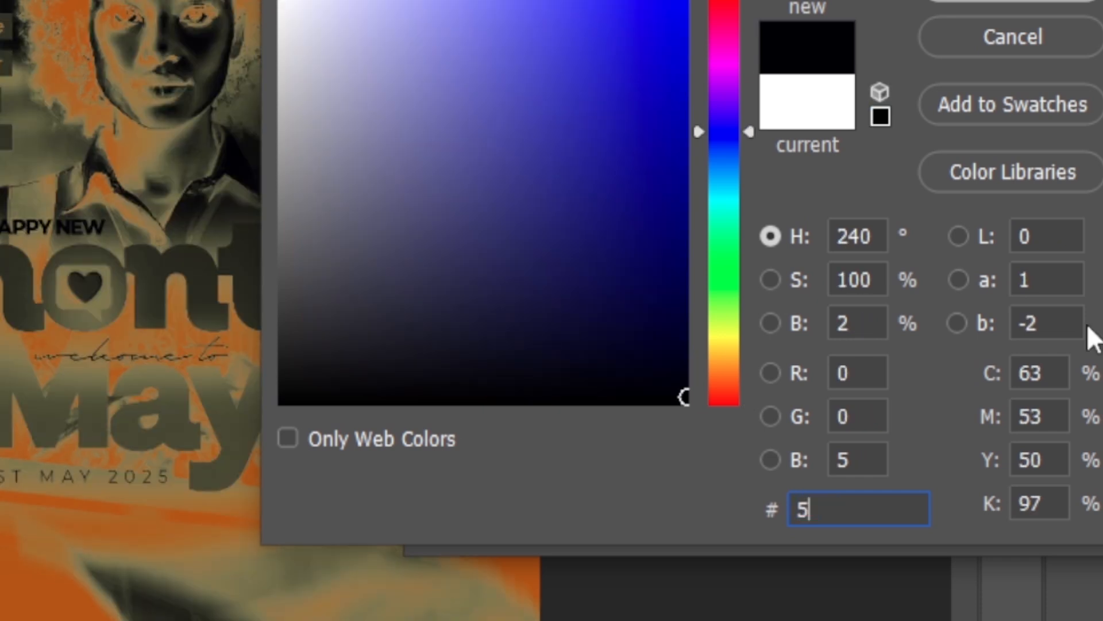
text(0FF)
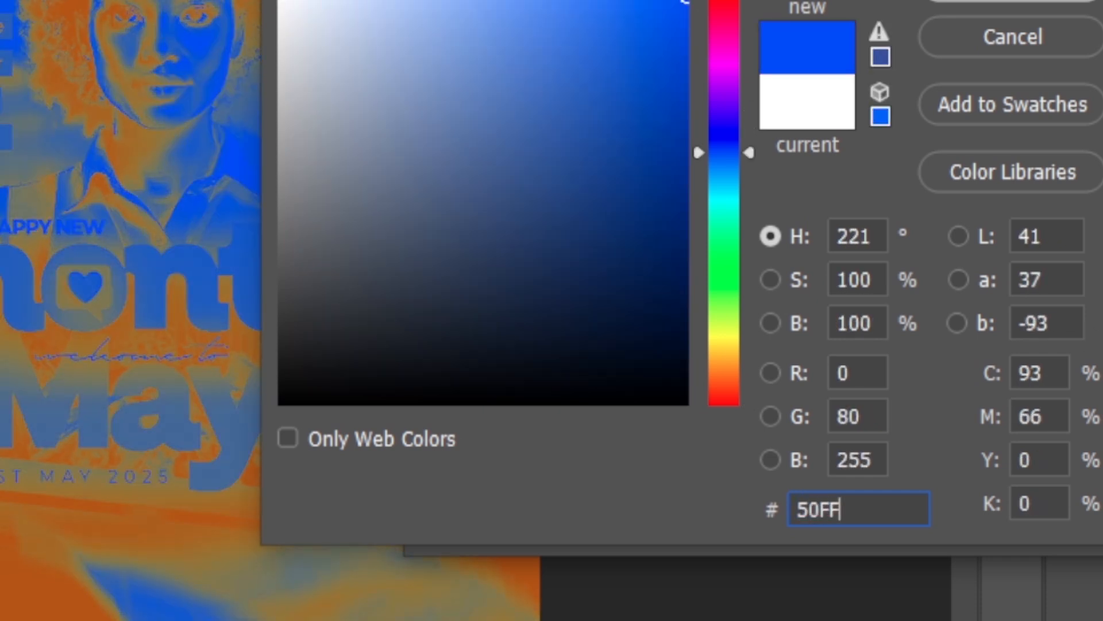
text(69)
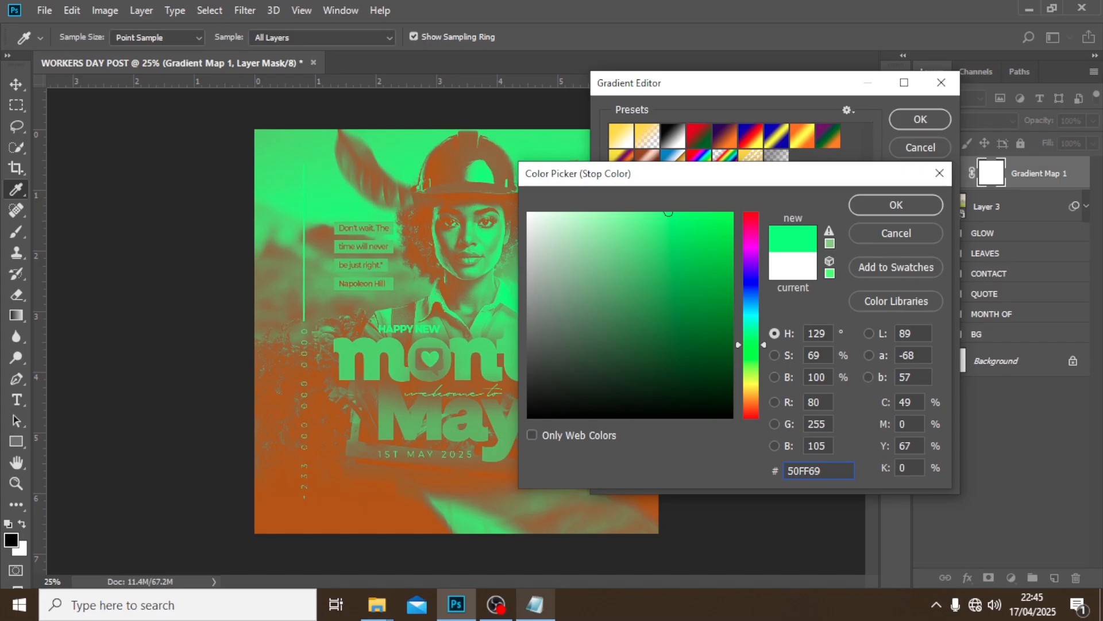
click(862, 207)
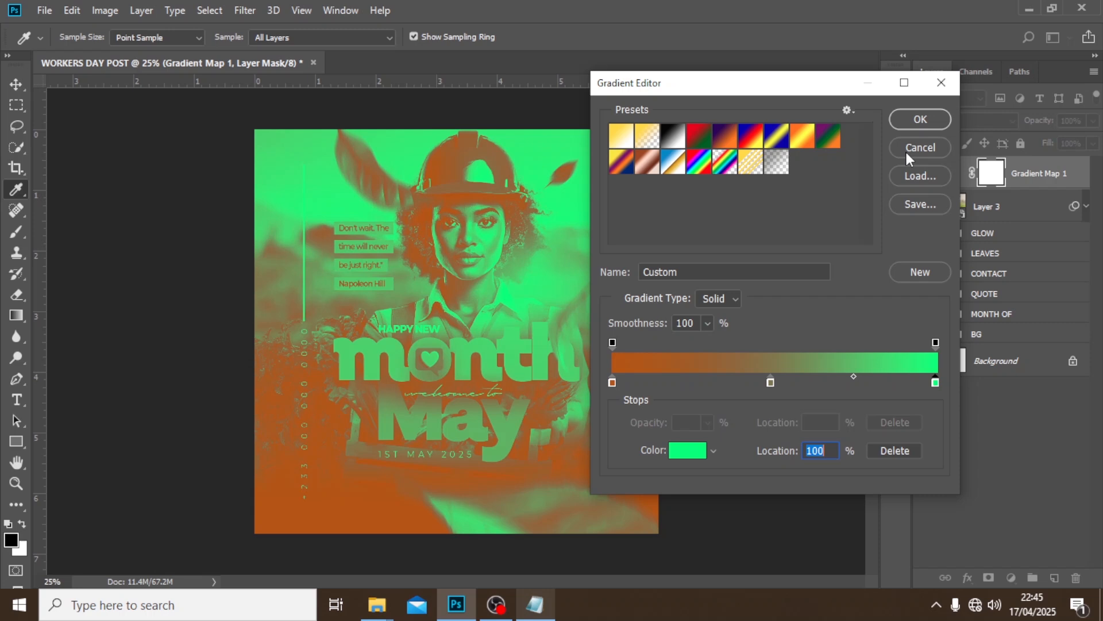
click(922, 120)
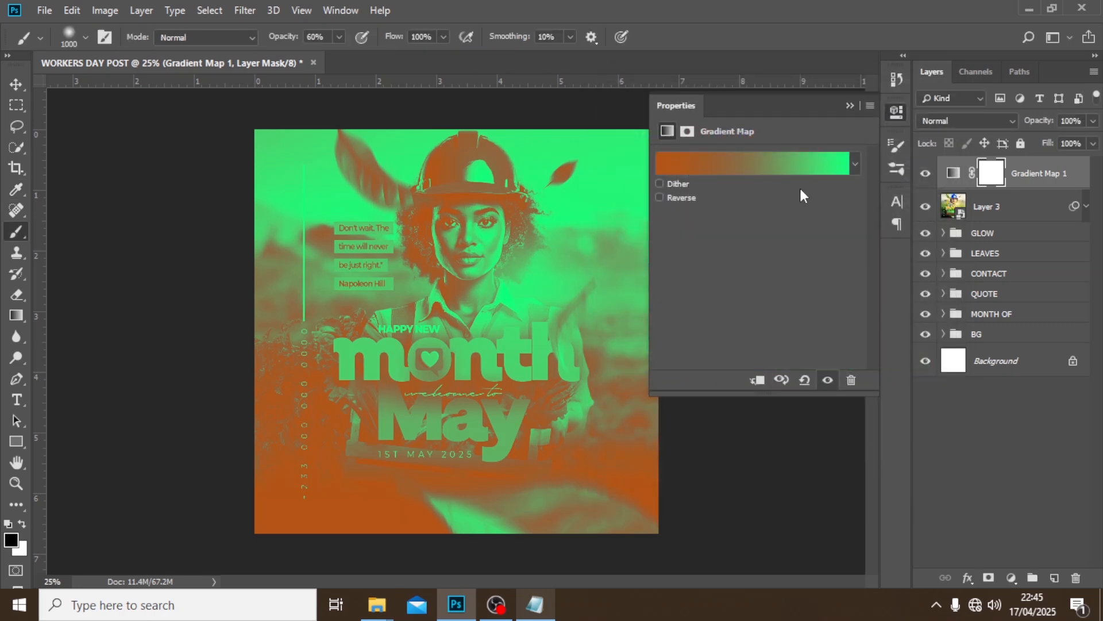
click(850, 106)
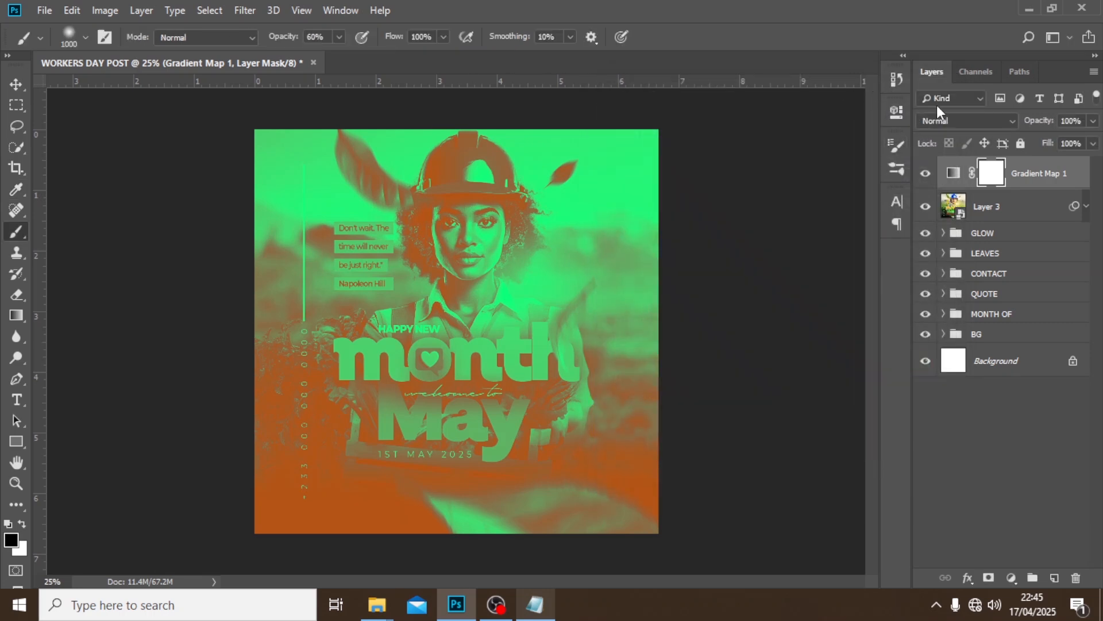
Step: Set the Gradient Map 1 layer's blend mode to Soft Light and toggle its visibility to compare the result
click(937, 122)
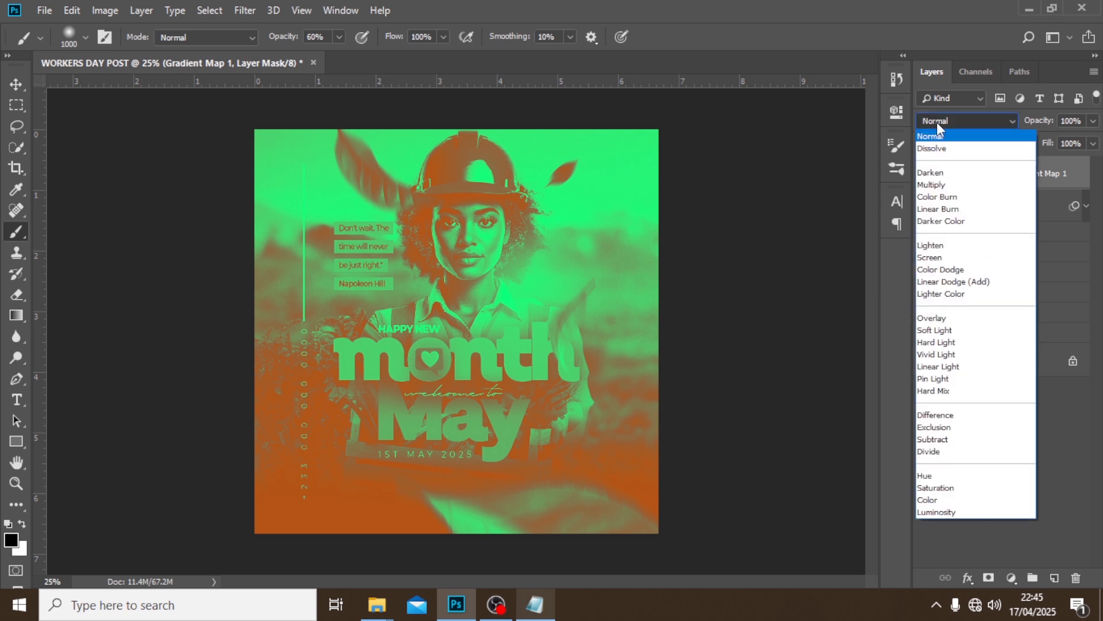
click(934, 331)
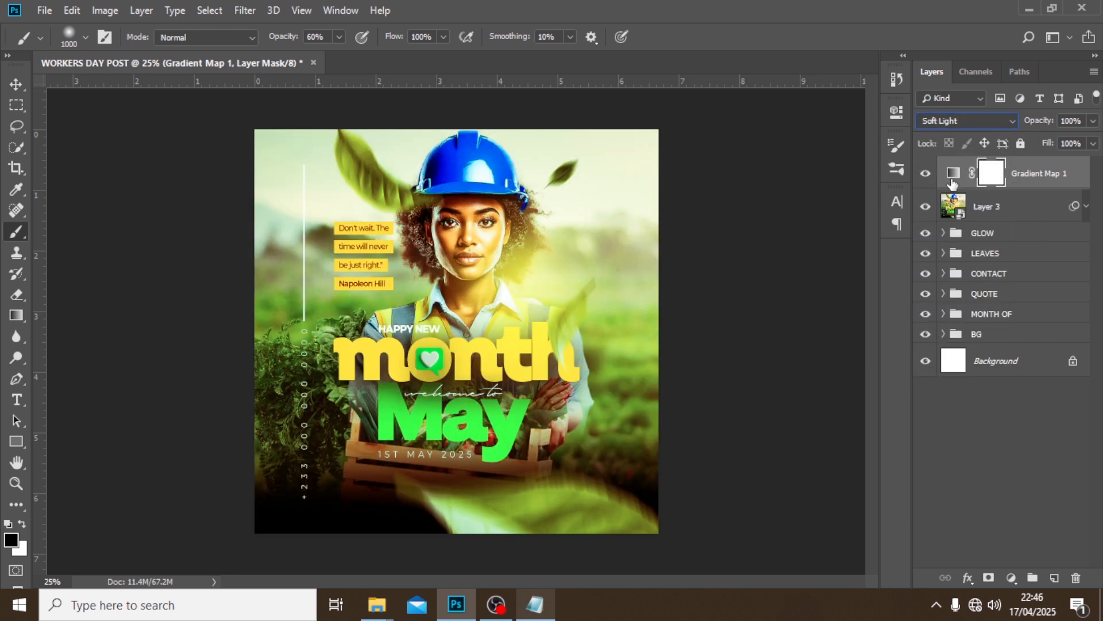
click(925, 174)
click(925, 176)
click(925, 176)
click(926, 175)
click(926, 175)
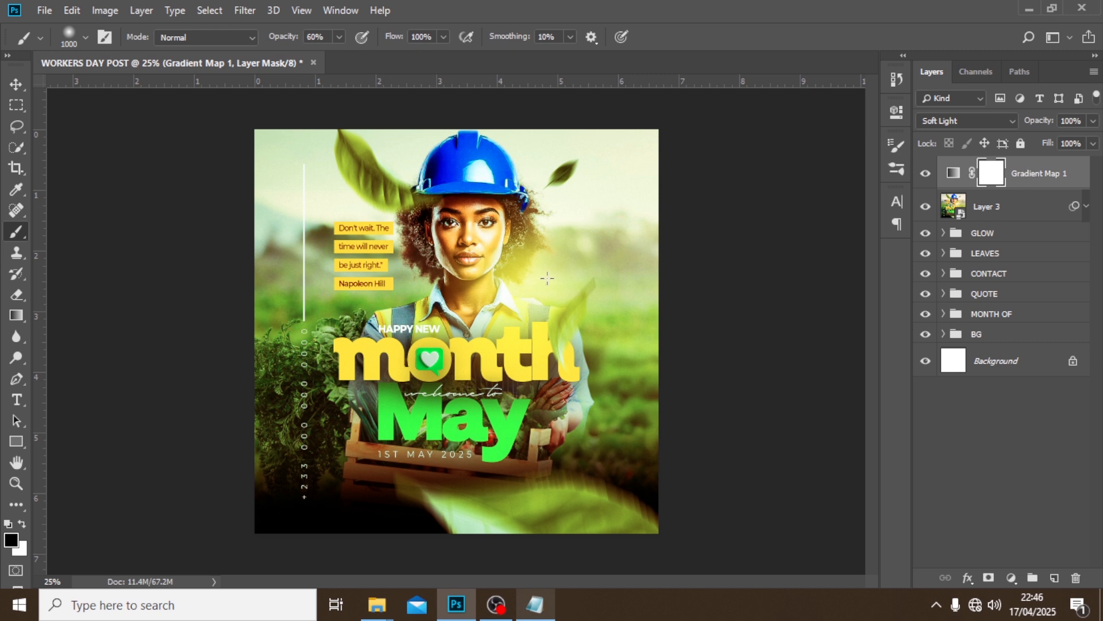
key(v)
key(alt+v)
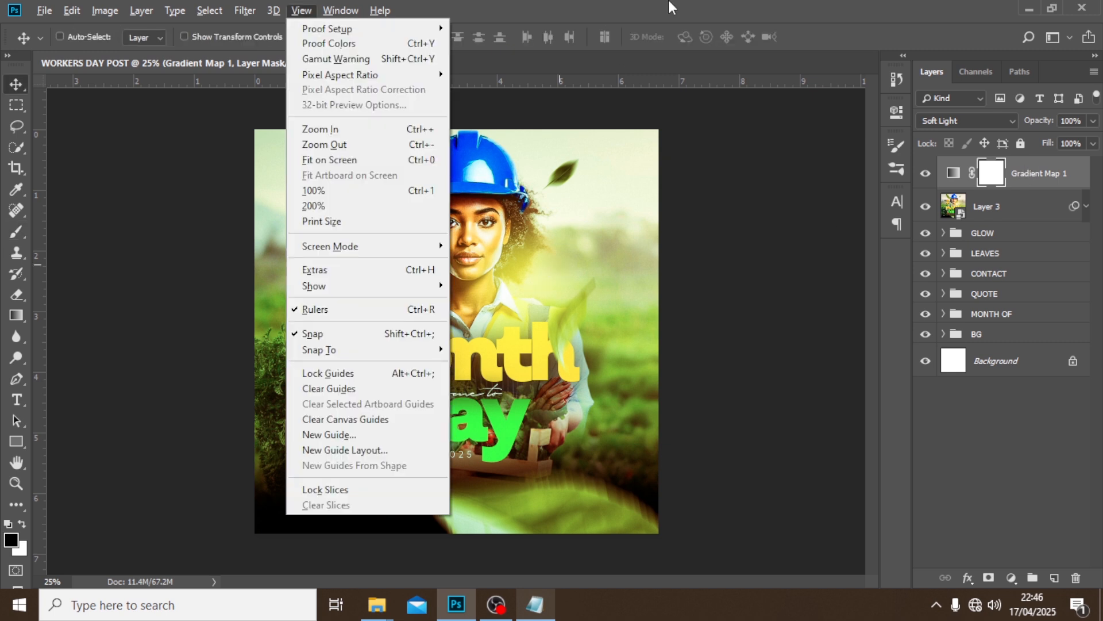
key(Escape)
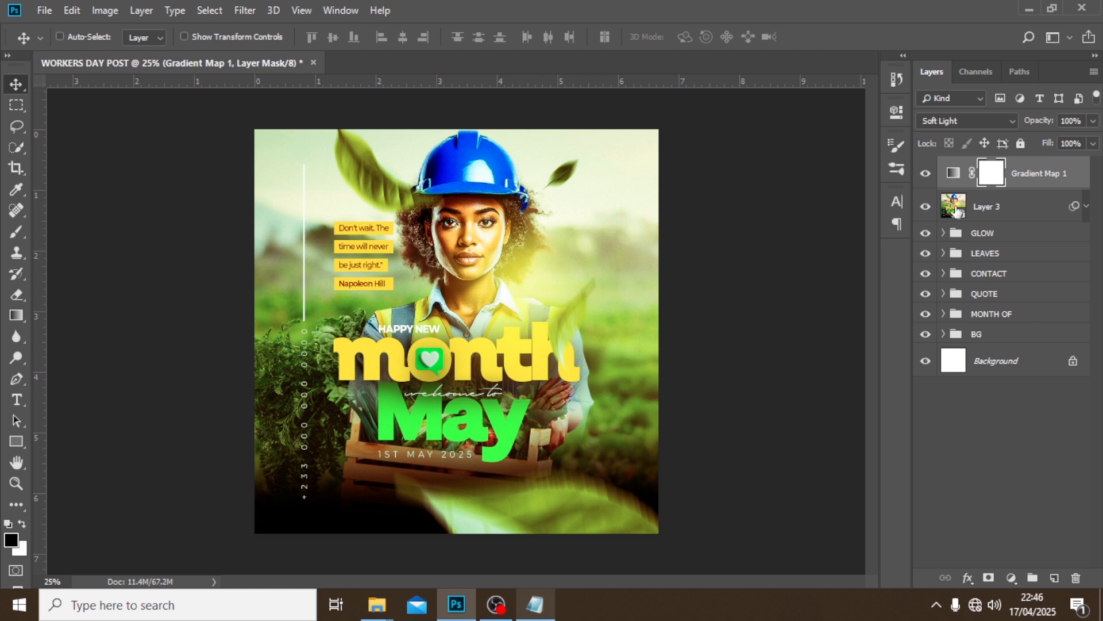
Step: Place the embedded image "51c14d301673991cbaceed364af68f75 copy" above the Gradient Map and align it with the canvas's left edge
click(44, 10)
click(72, 299)
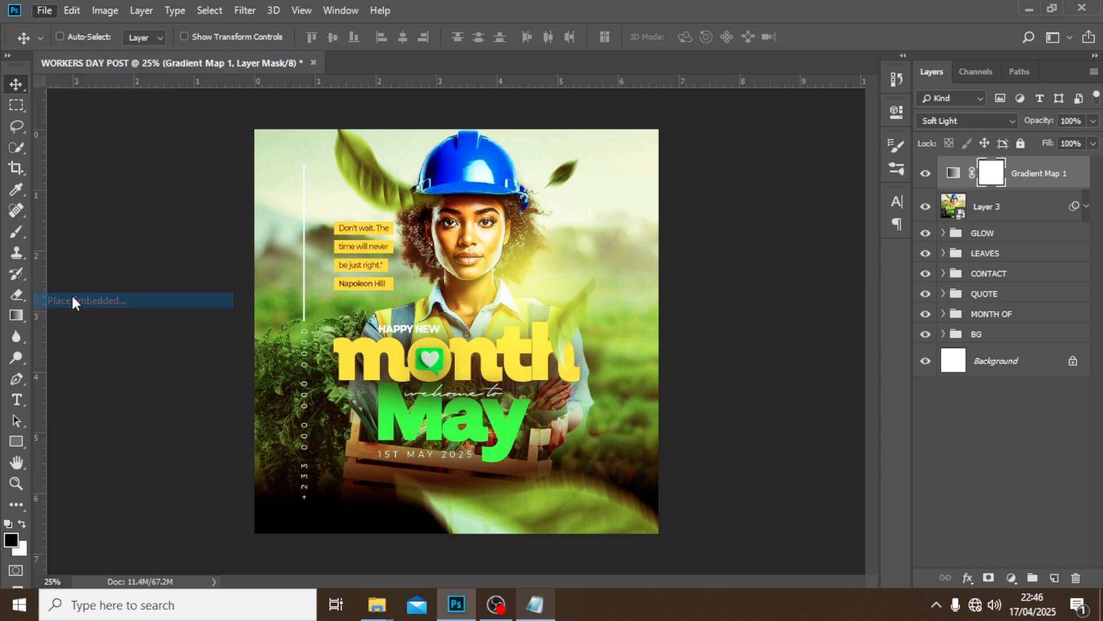
click(188, 120)
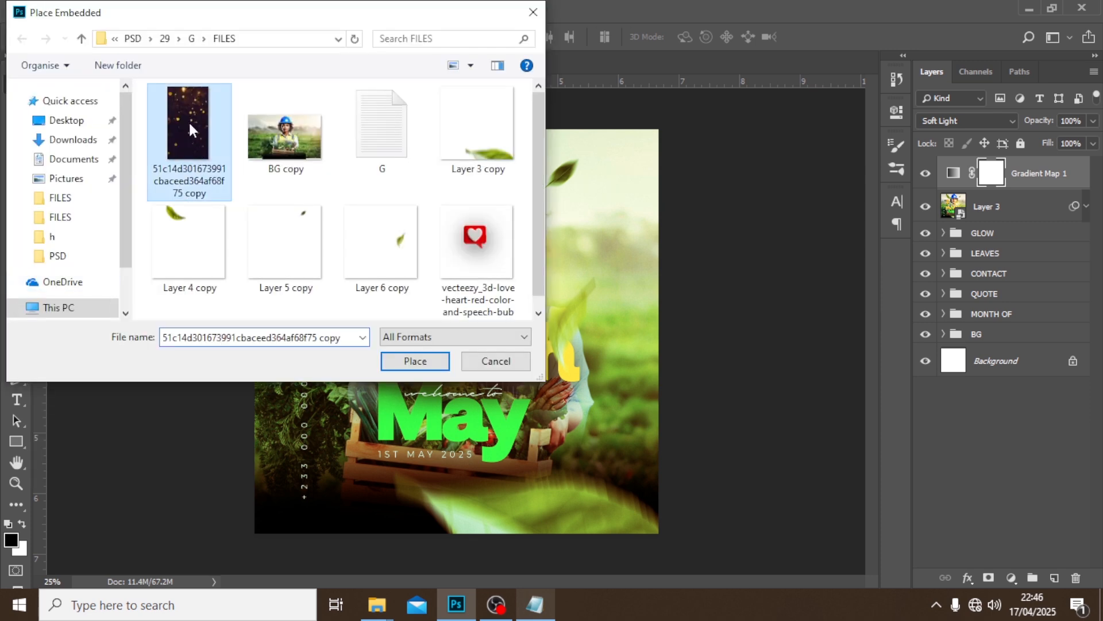
click(394, 361)
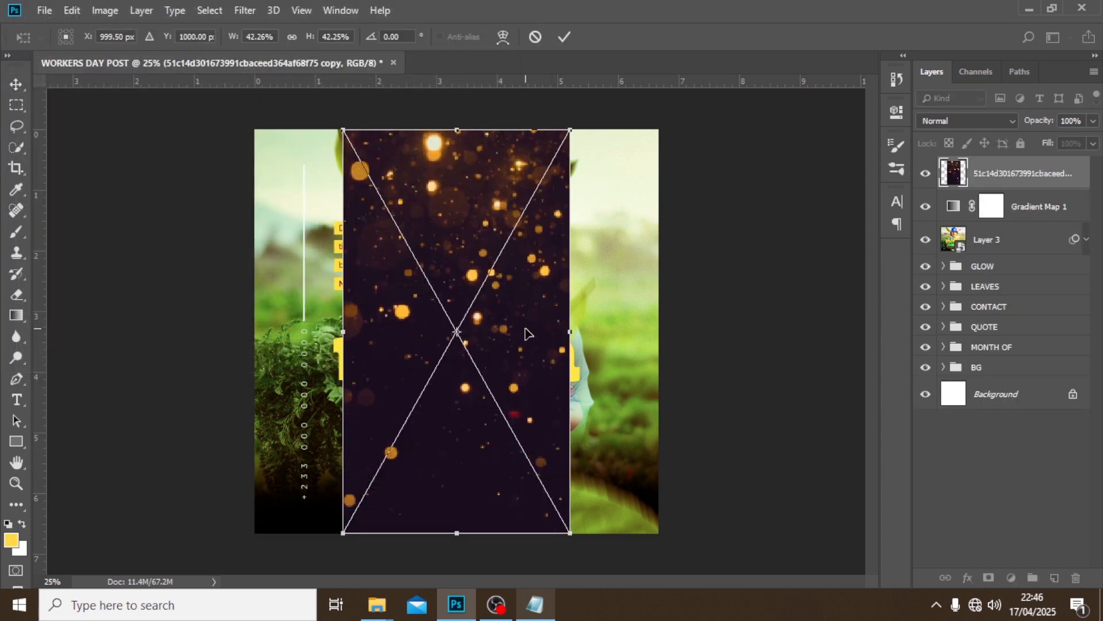
drag(526, 333, 438, 330)
key(Return)
Step: Add a layer mask to the placed bokeh image and brush straight down its right edge in black at size 175 and 60% opacity
key(b)
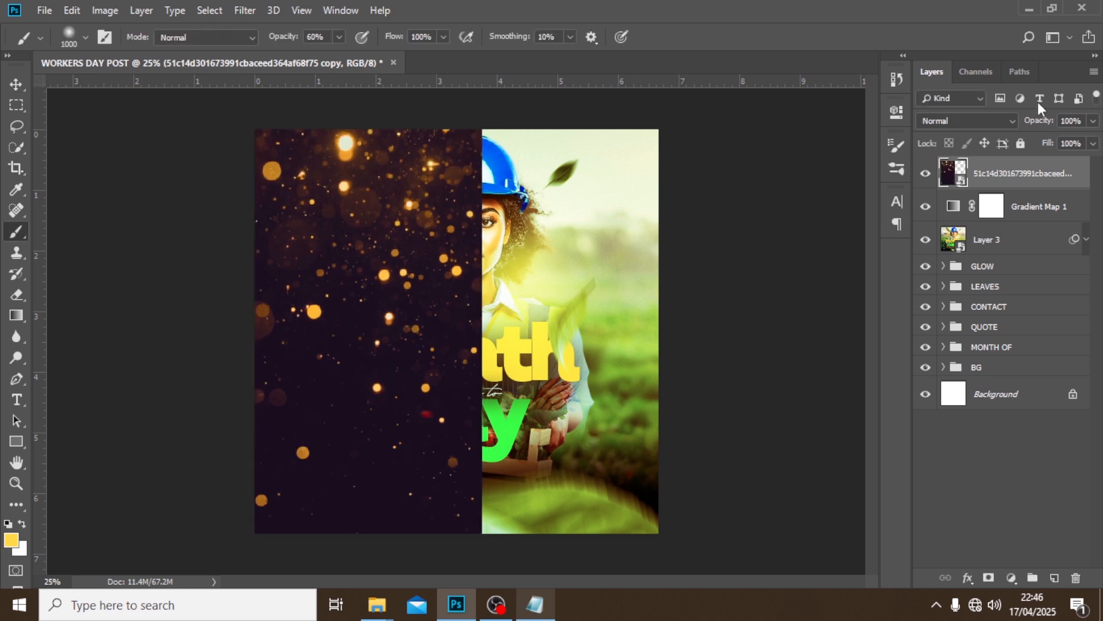
click(988, 578)
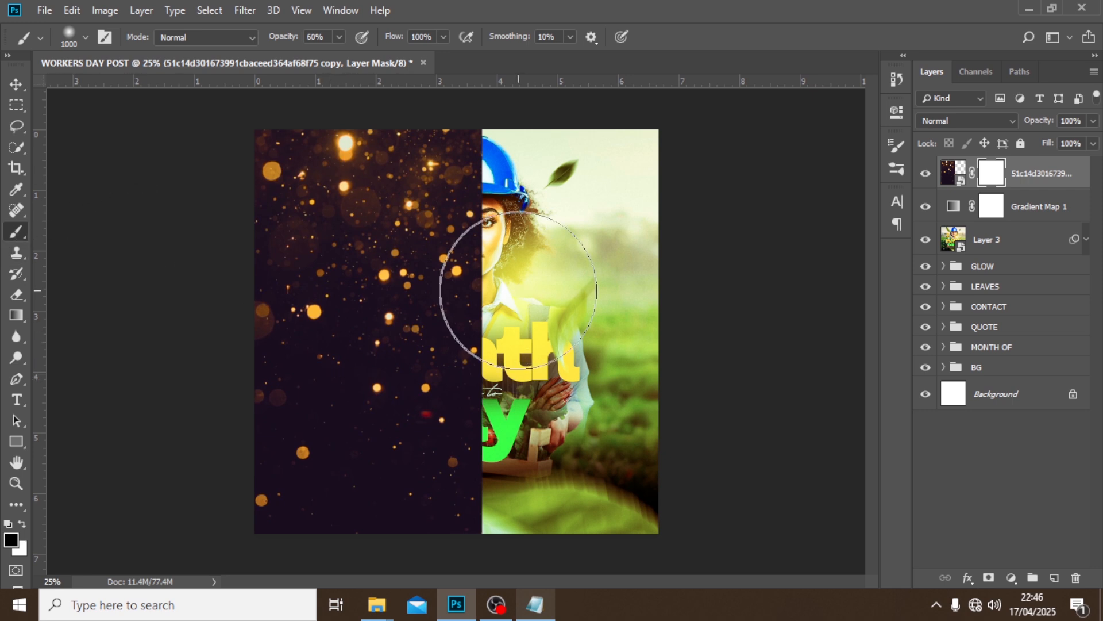
key(bracketleft)
key(bracketleft)
key(bracketleft)
key(bracketleft)
key(bracketleft)
key(bracketleft)
key(bracketleft)
key(bracketleft)
key(bracketleft)
key(bracketleft)
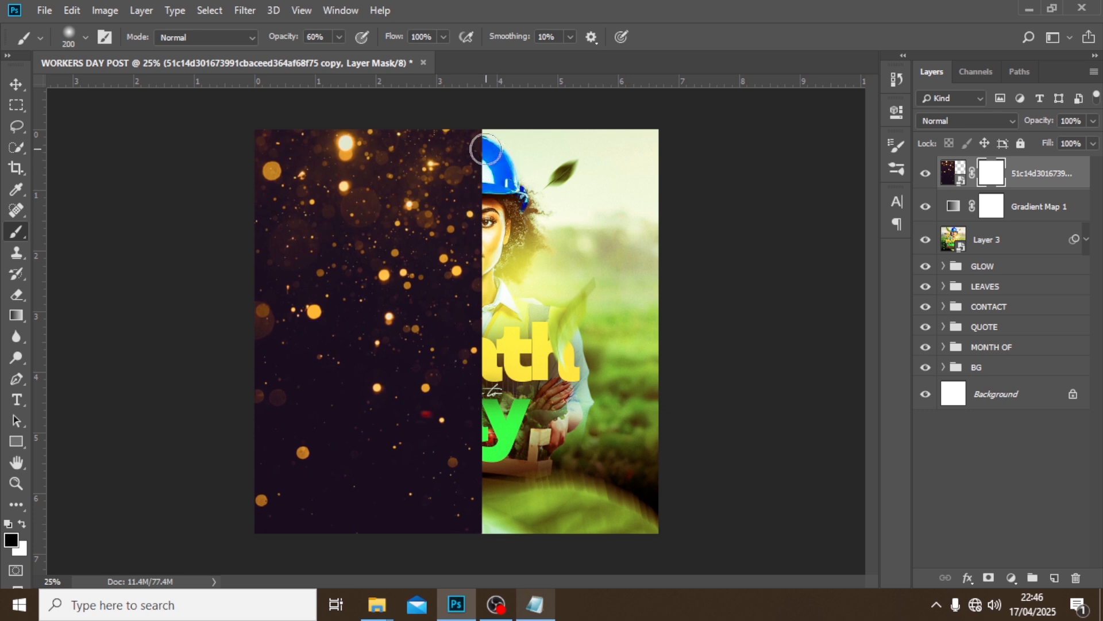
click(482, 131)
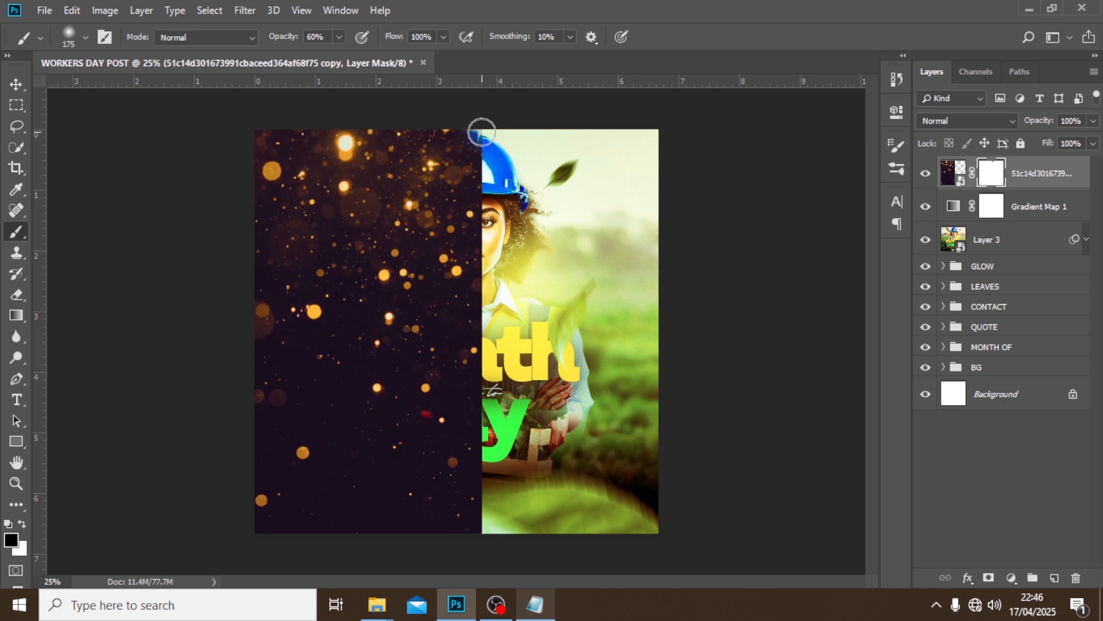
shift+click(485, 538)
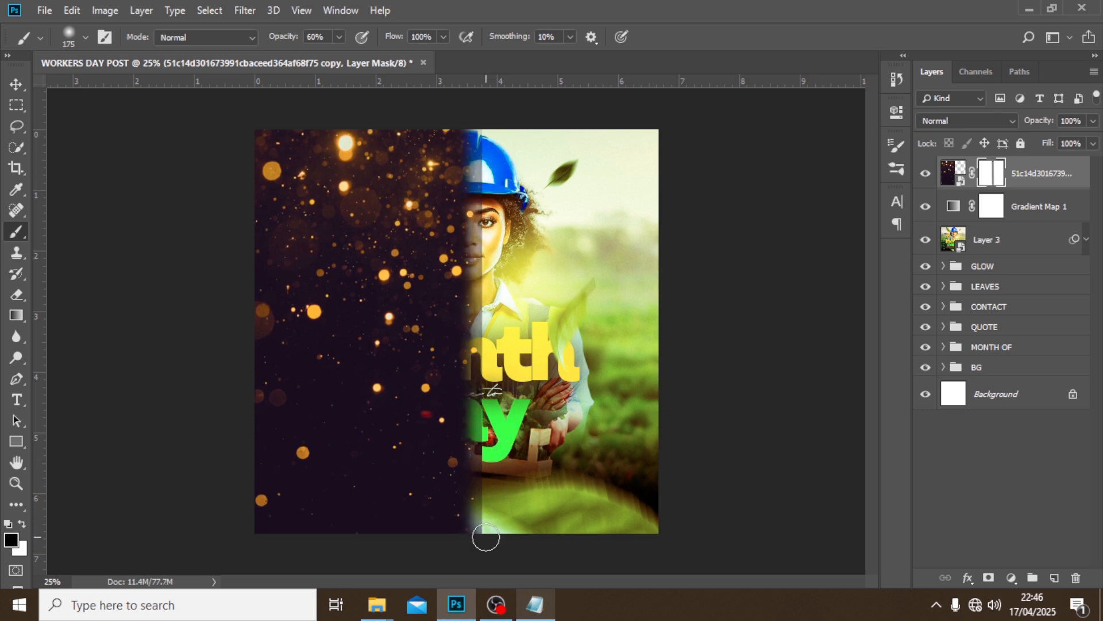
Step: Raise the brush opacity to 100% and paint the mask down the bokeh image's right edge again
double_click(459, 11)
click(372, 189)
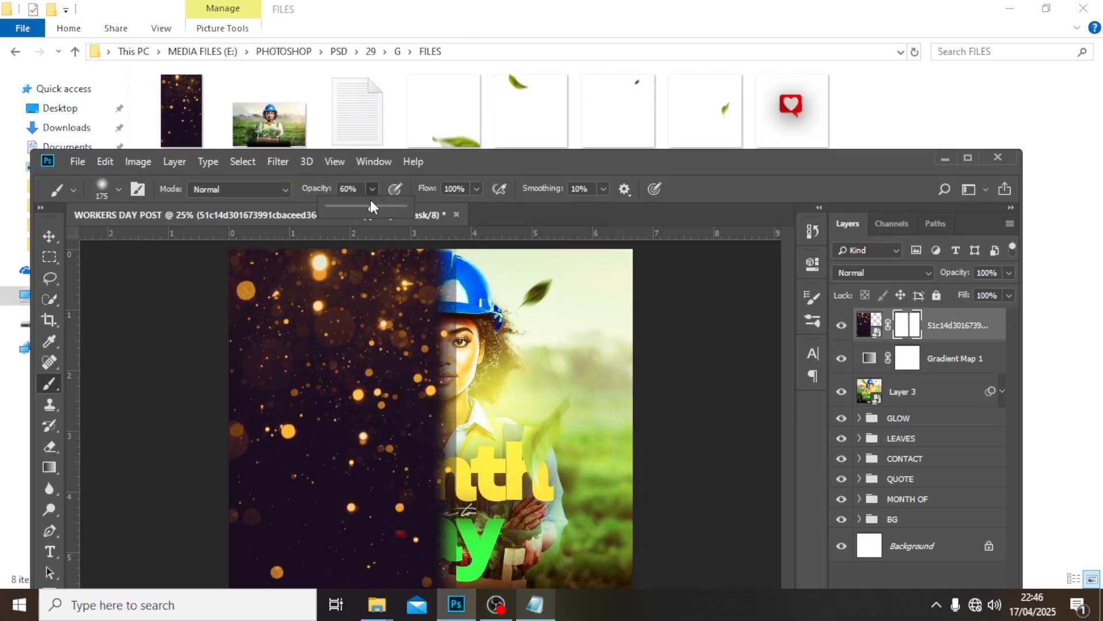
double_click(473, 161)
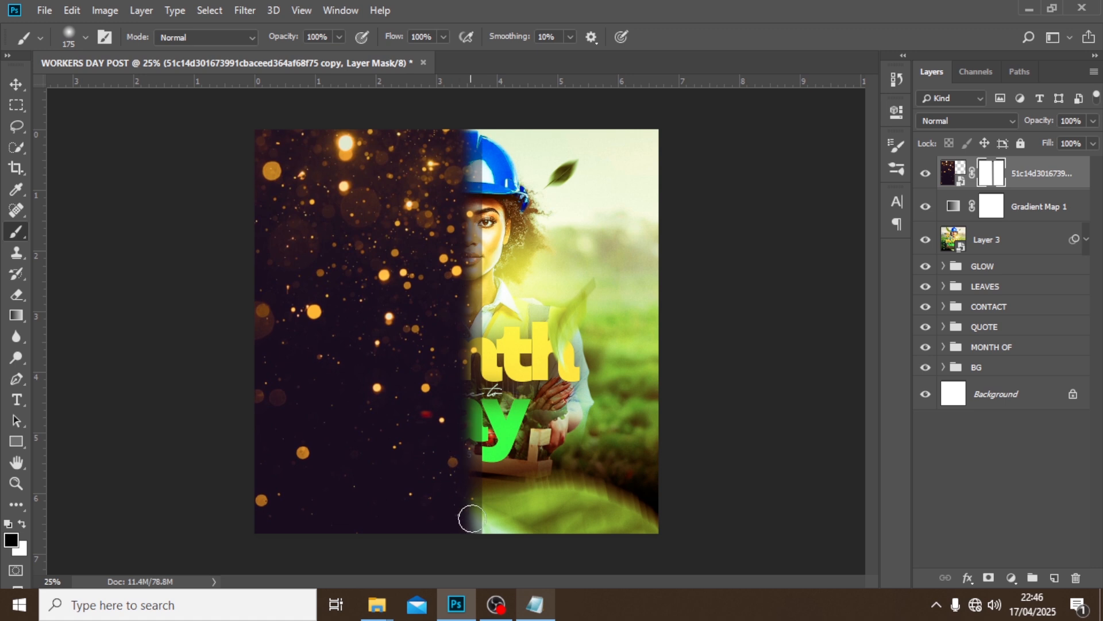
shift+click(488, 533)
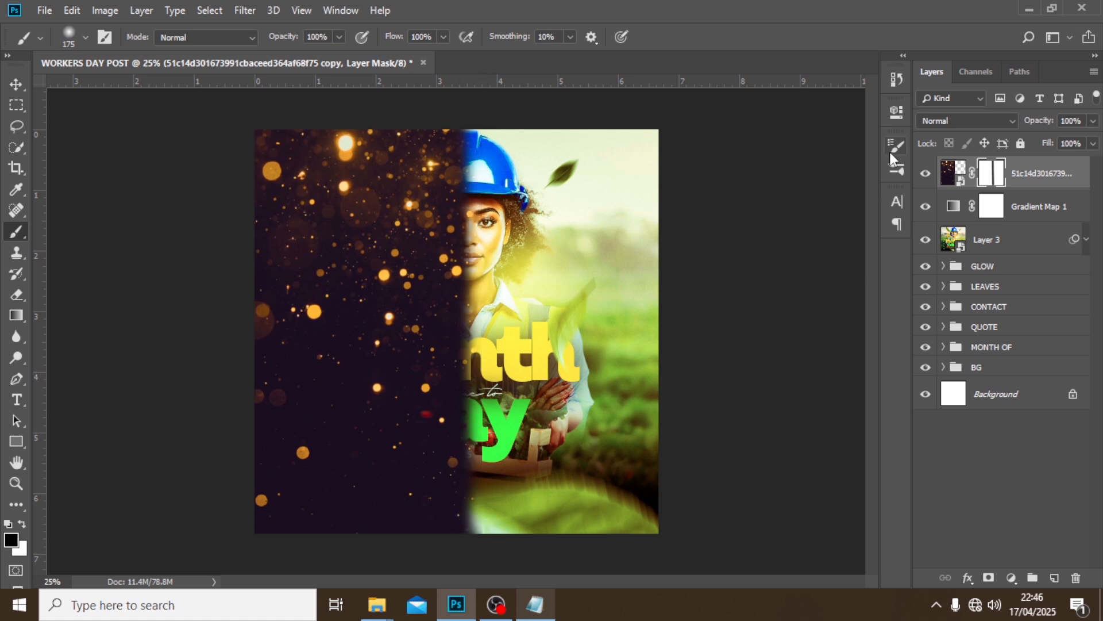
Step: Duplicate the bokeh layer, move the copy over the right side of the canvas and delete the copy's layer mask
key(ctrl+j)
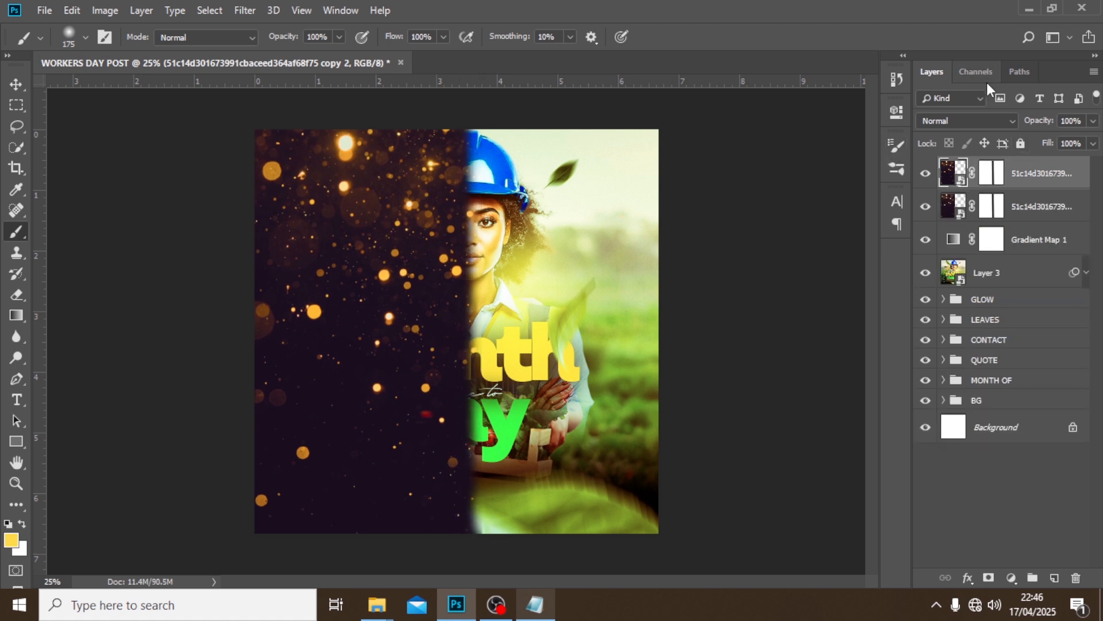
key(v)
mouse_move(379, 280)
mouse_down()
mouse_move(463, 280)
mouse_move(562, 303)
mouse_move(549, 303)
mouse_up()
right_click(988, 177)
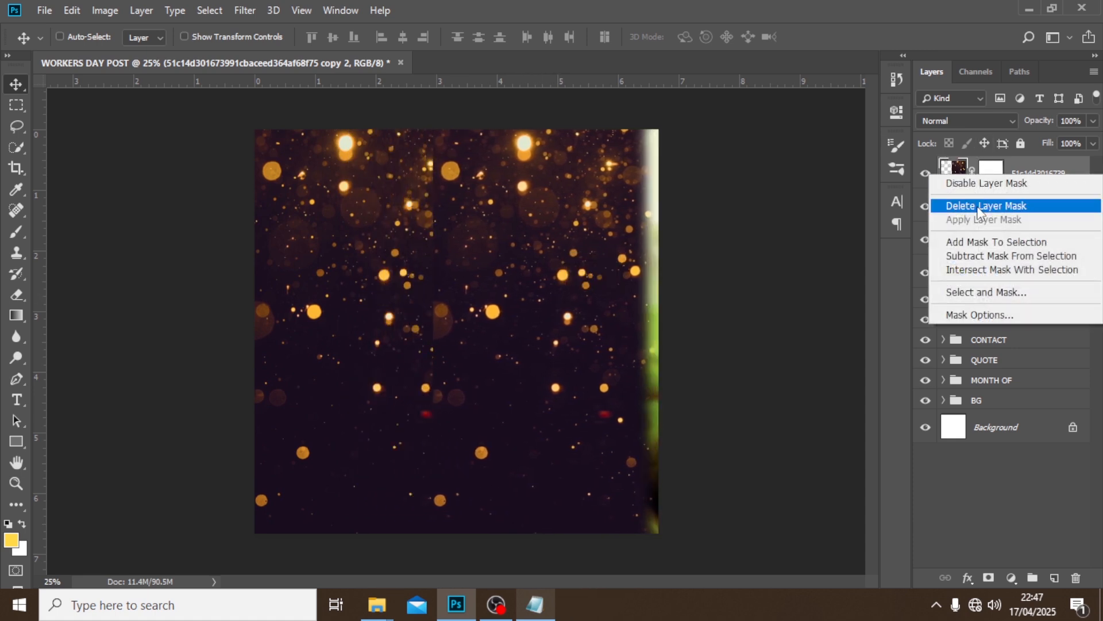
click(981, 207)
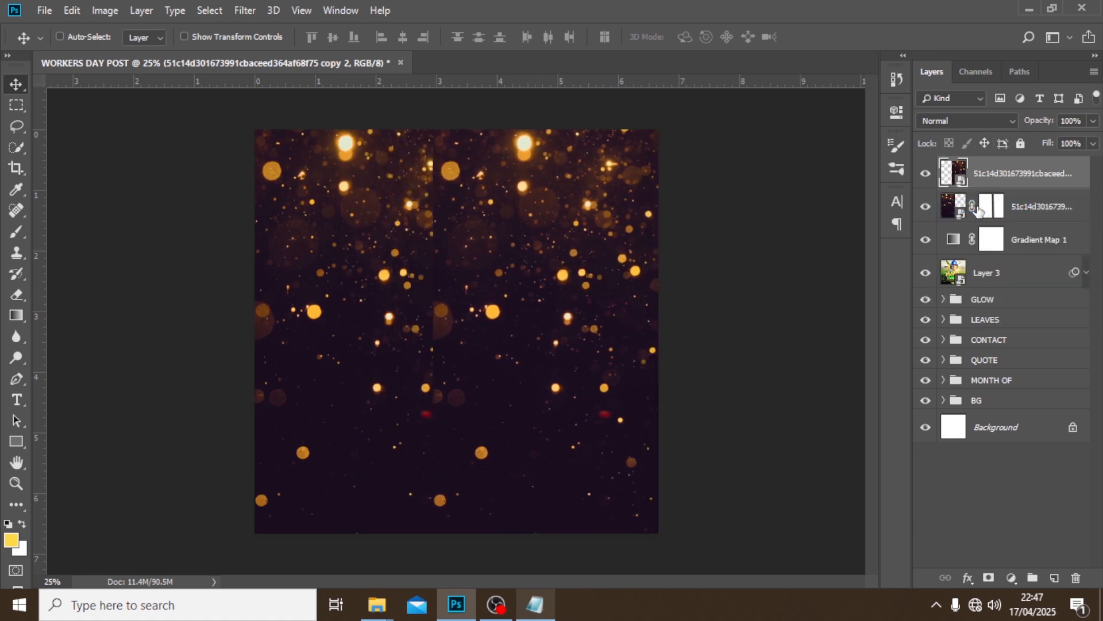
Step: Add a fresh layer mask to the bokeh copy and brush down its left edge in black to blend the seam
click(988, 578)
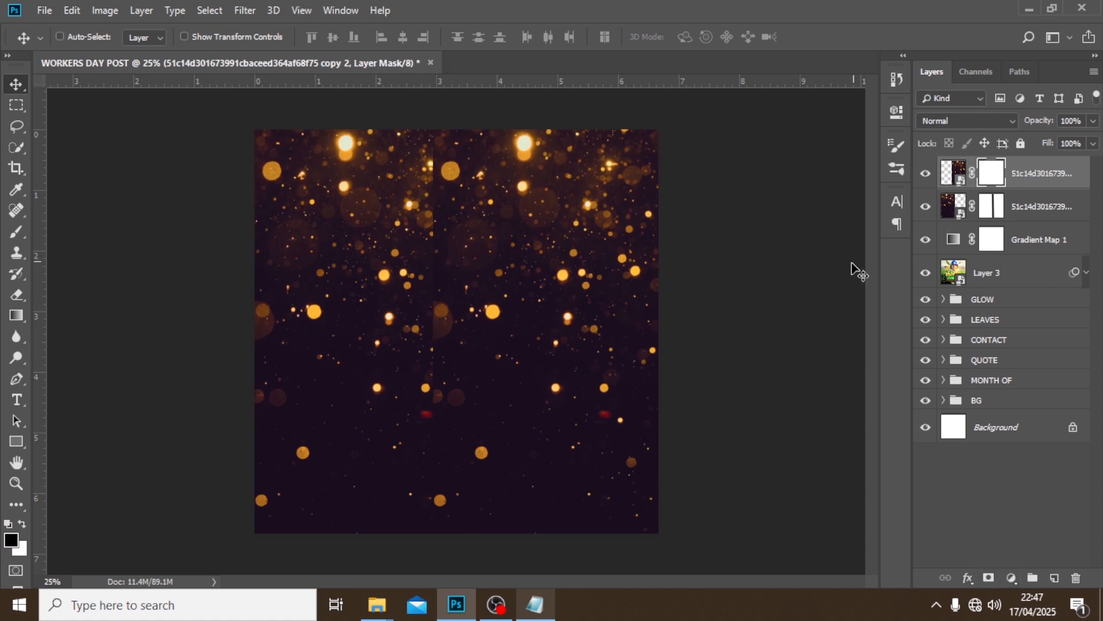
key(b)
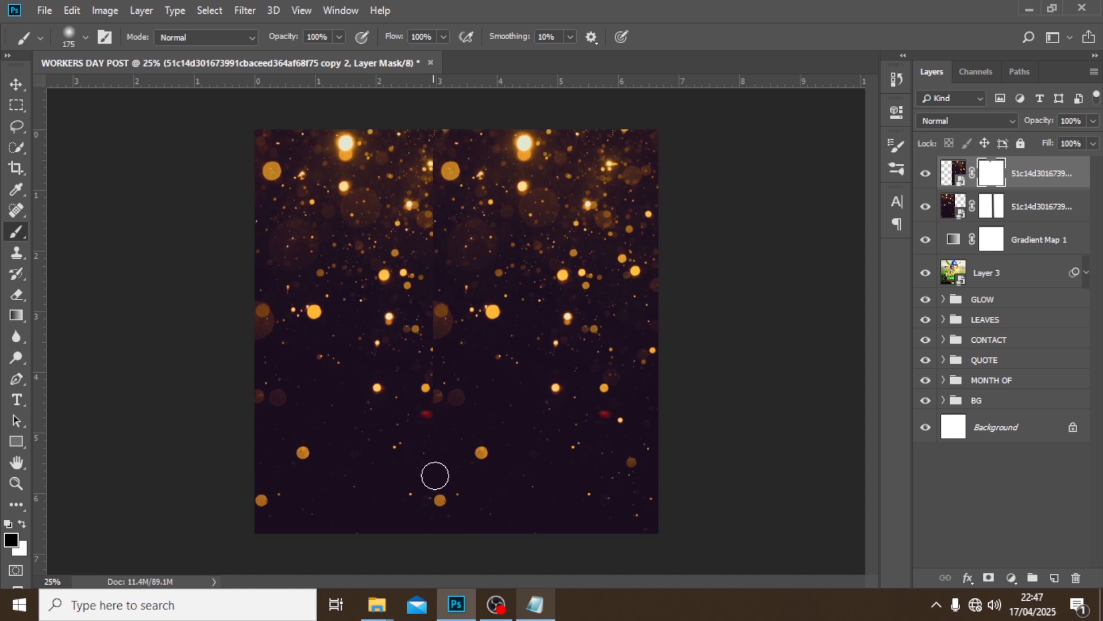
shift+click(432, 544)
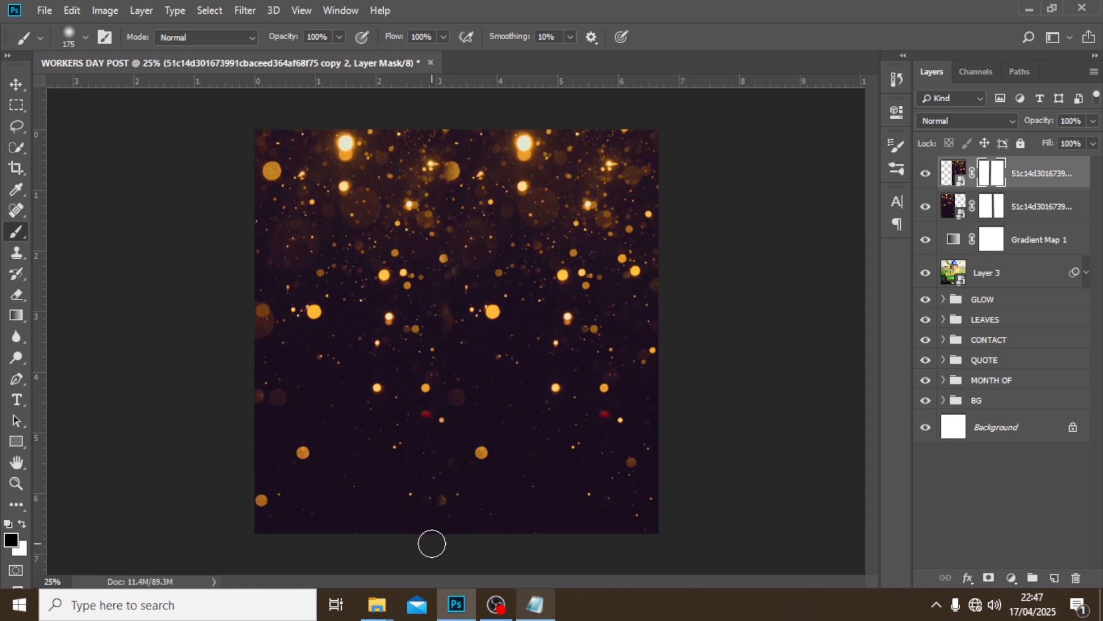
Step: Set the blend mode of both bokeh layers to Screen
click(947, 208)
click(946, 120)
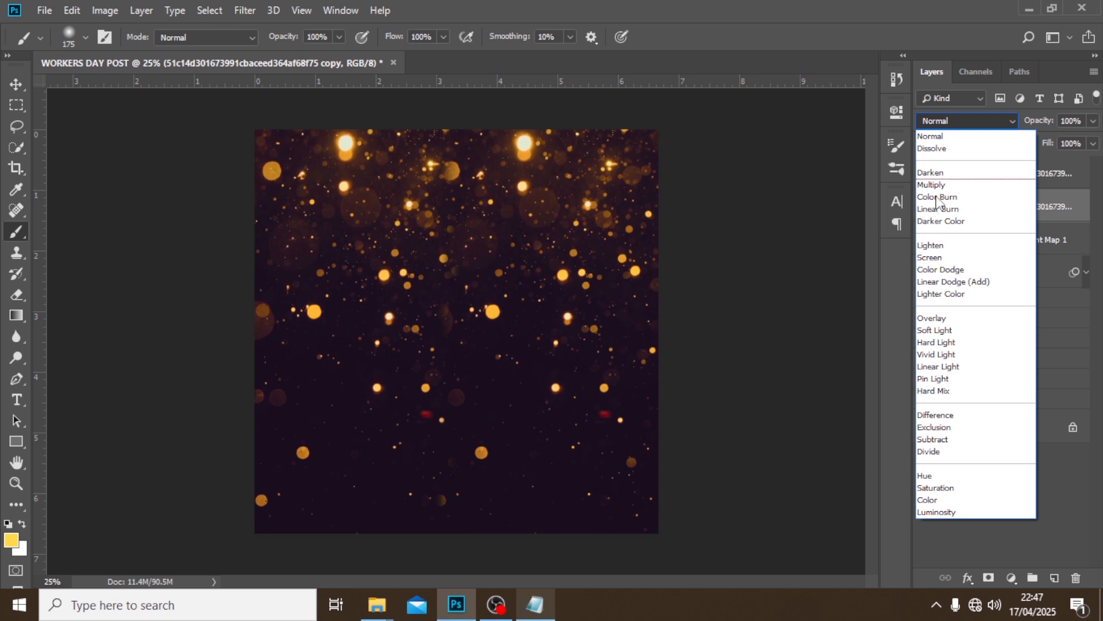
click(935, 253)
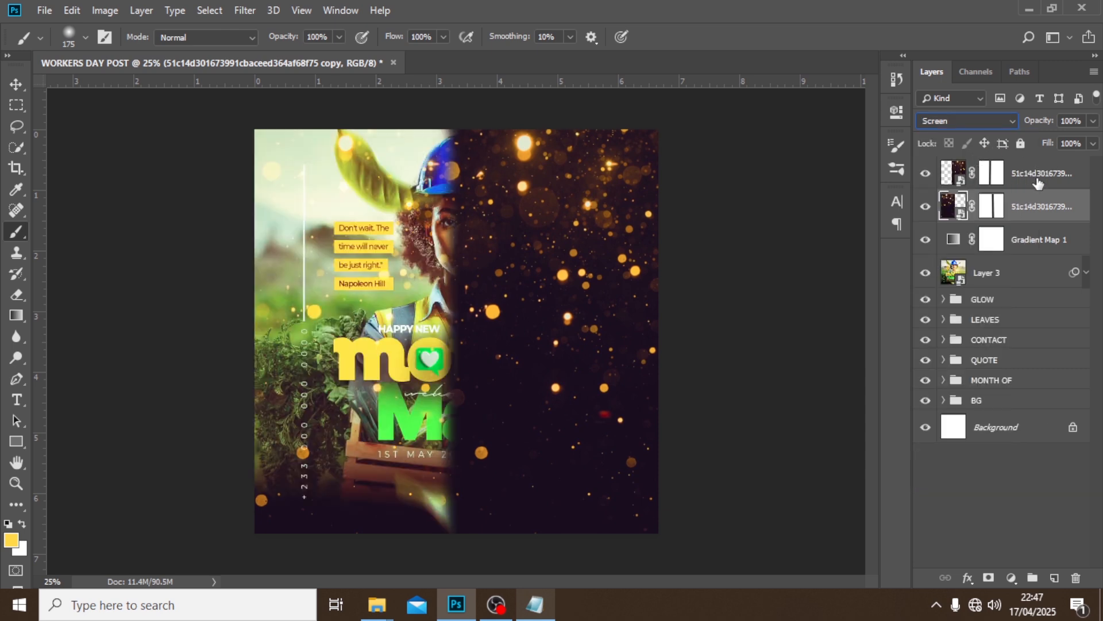
click(1038, 183)
click(1001, 119)
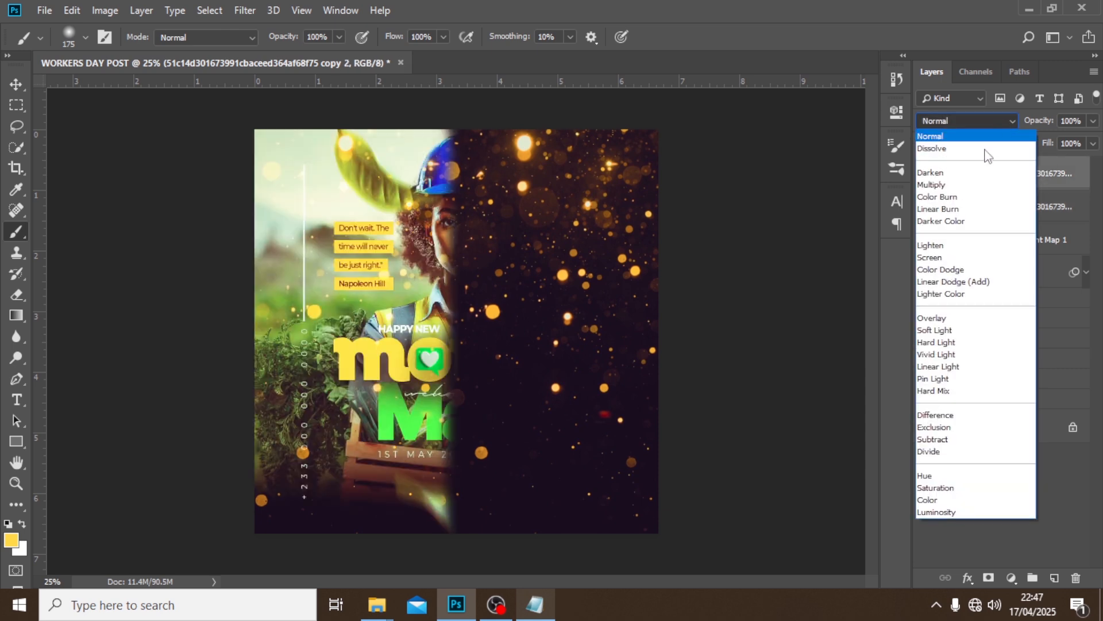
click(935, 258)
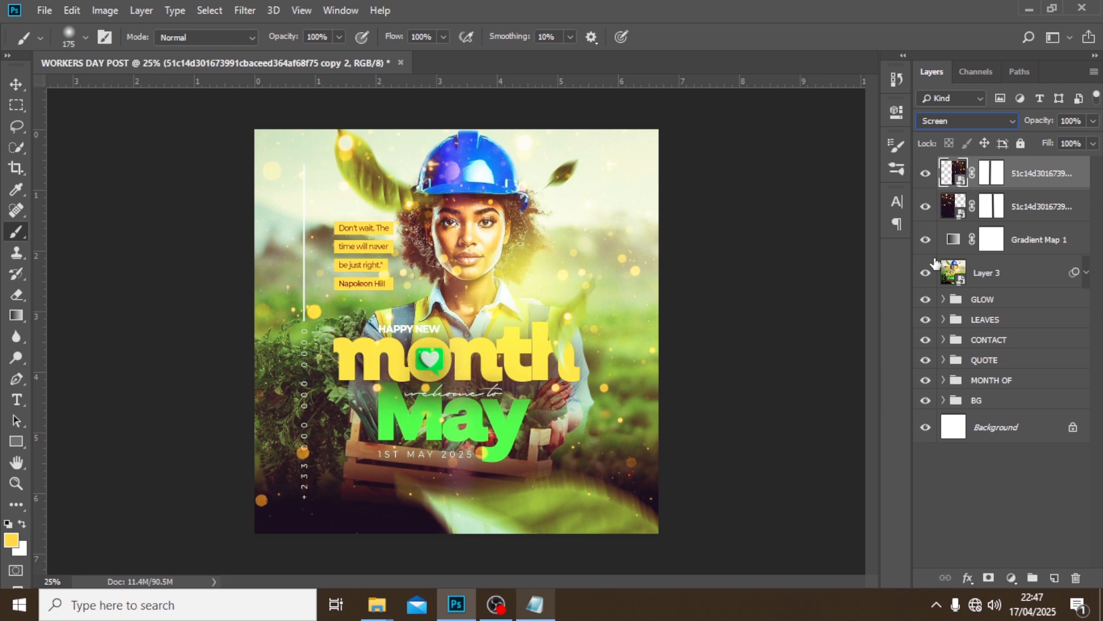
Step: Apply a Gaussian Blur with a 27-pixel radius to the lower bokeh layer
click(950, 217)
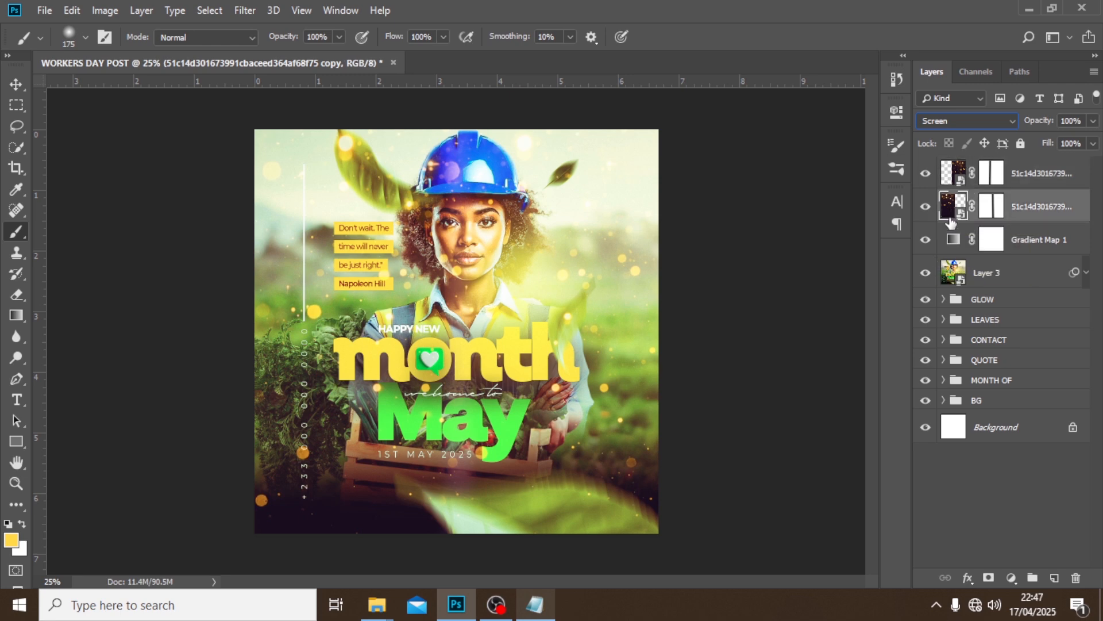
click(249, 9)
mouse_move(290, 194)
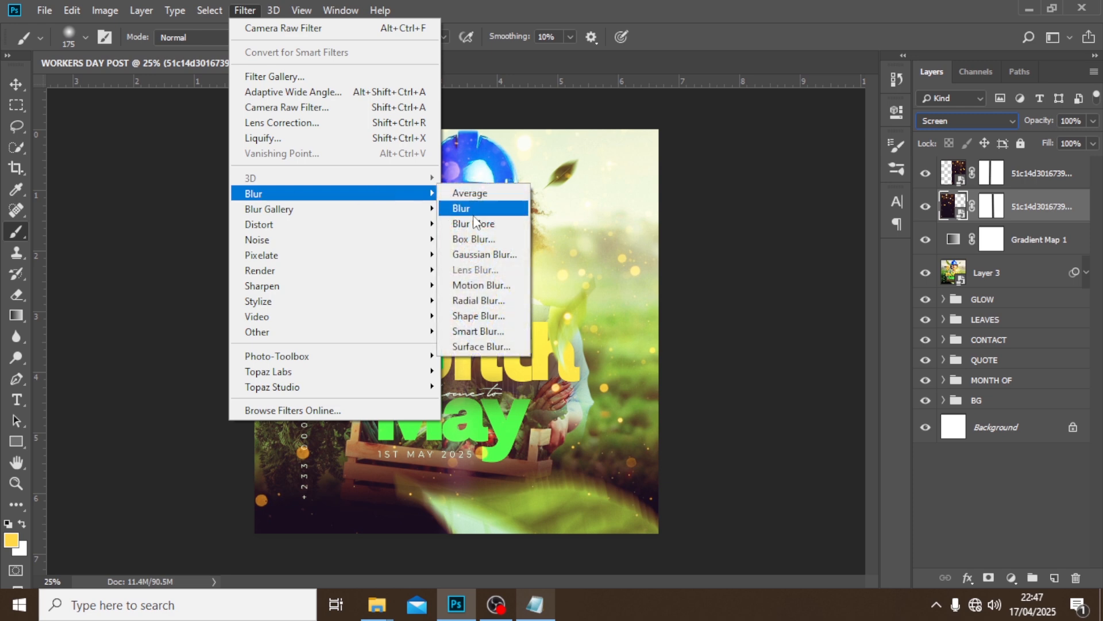
click(492, 255)
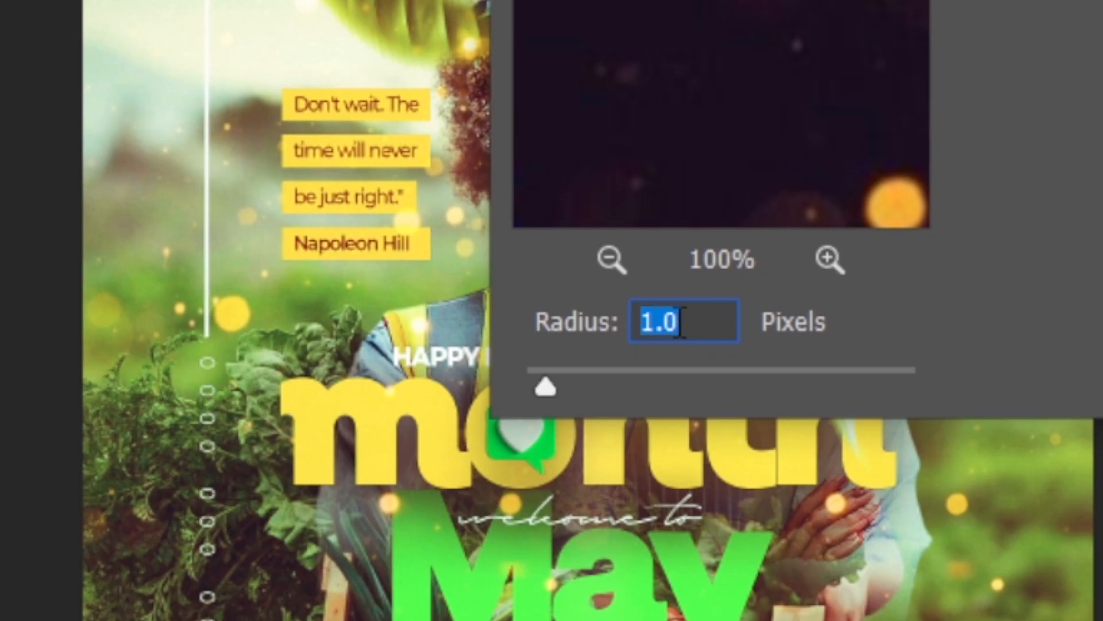
click(488, 452)
double_click(681, 322)
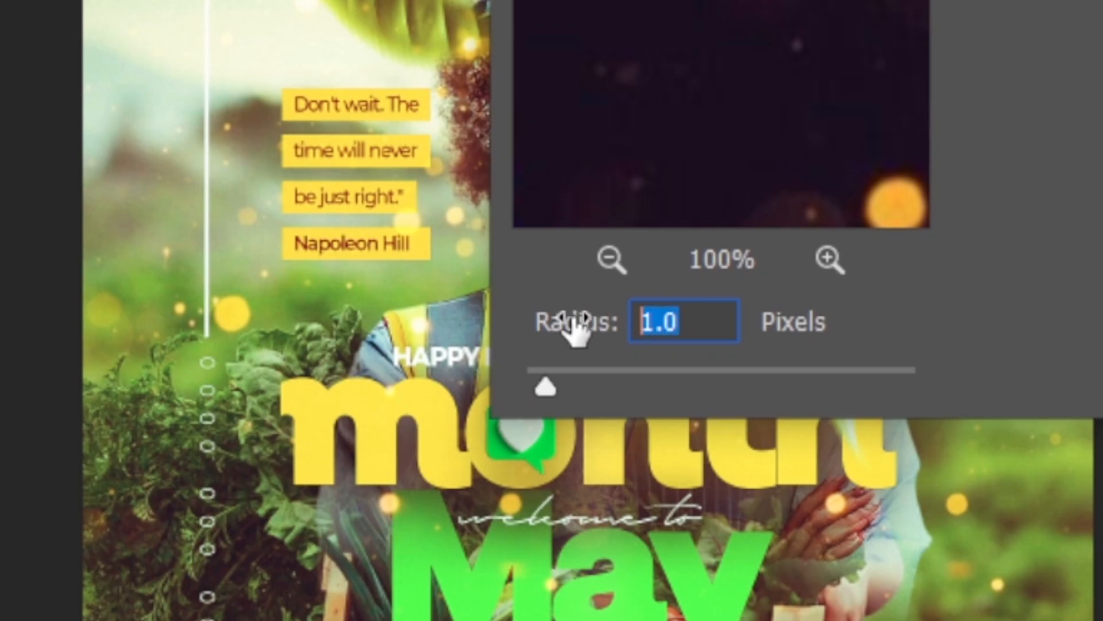
text(27)
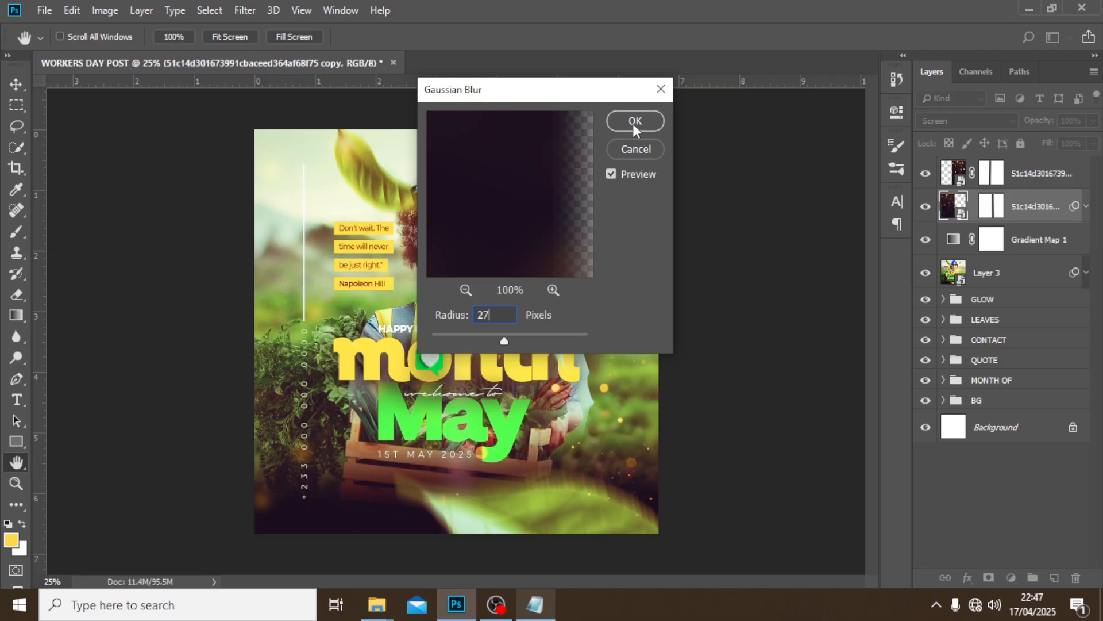
click(635, 121)
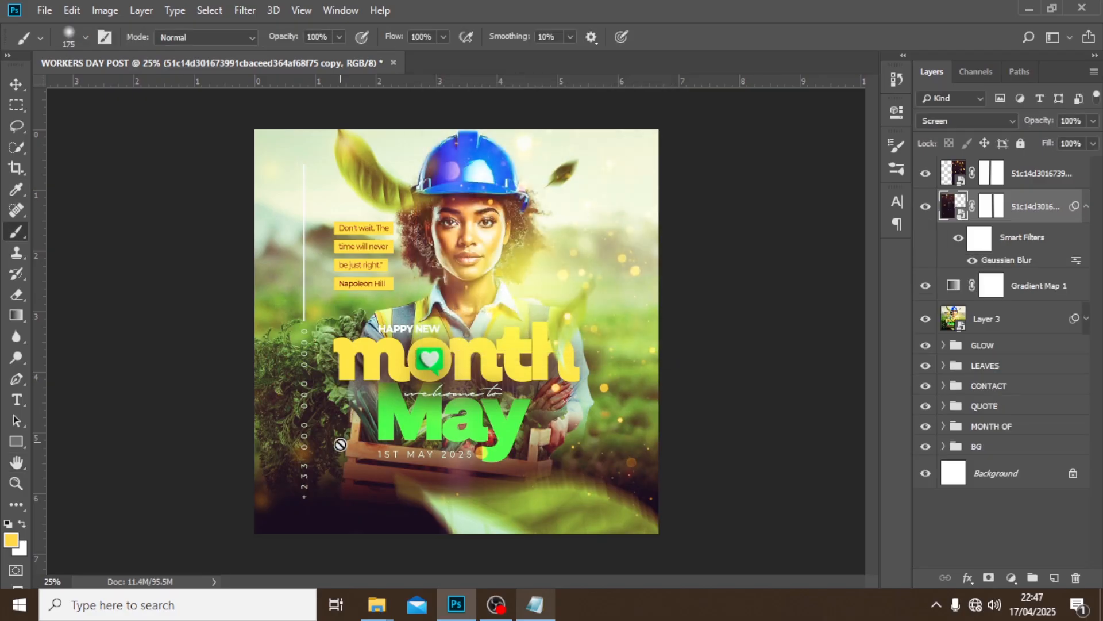
Step: Toggle the lower bokeh layer's visibility to compare the design with and without the blurred lights
click(929, 207)
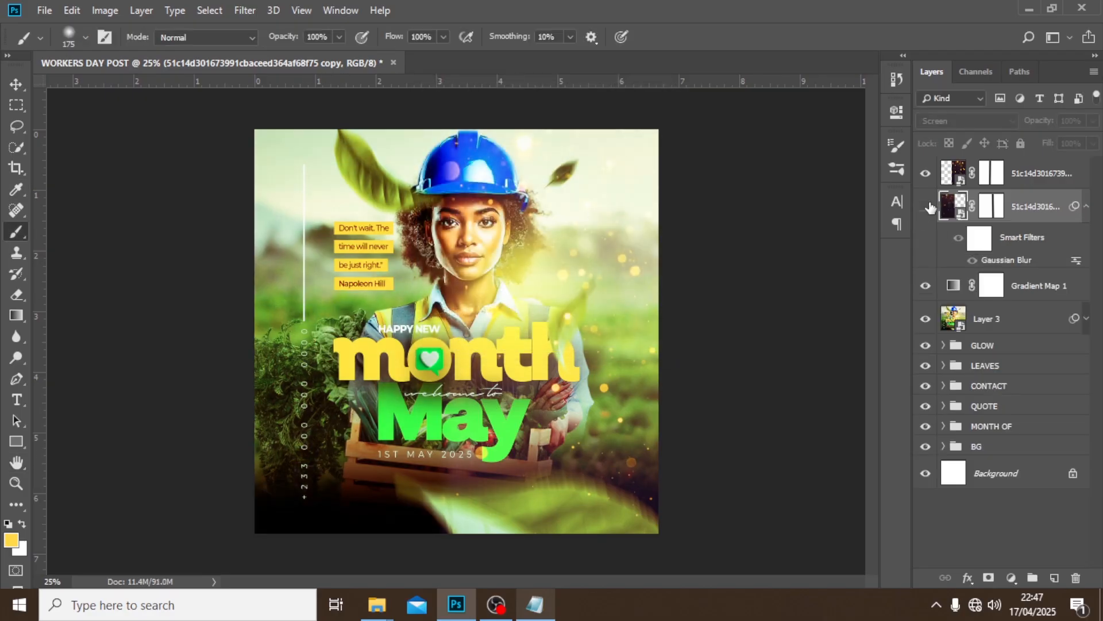
click(929, 207)
click(929, 207)
click(929, 207)
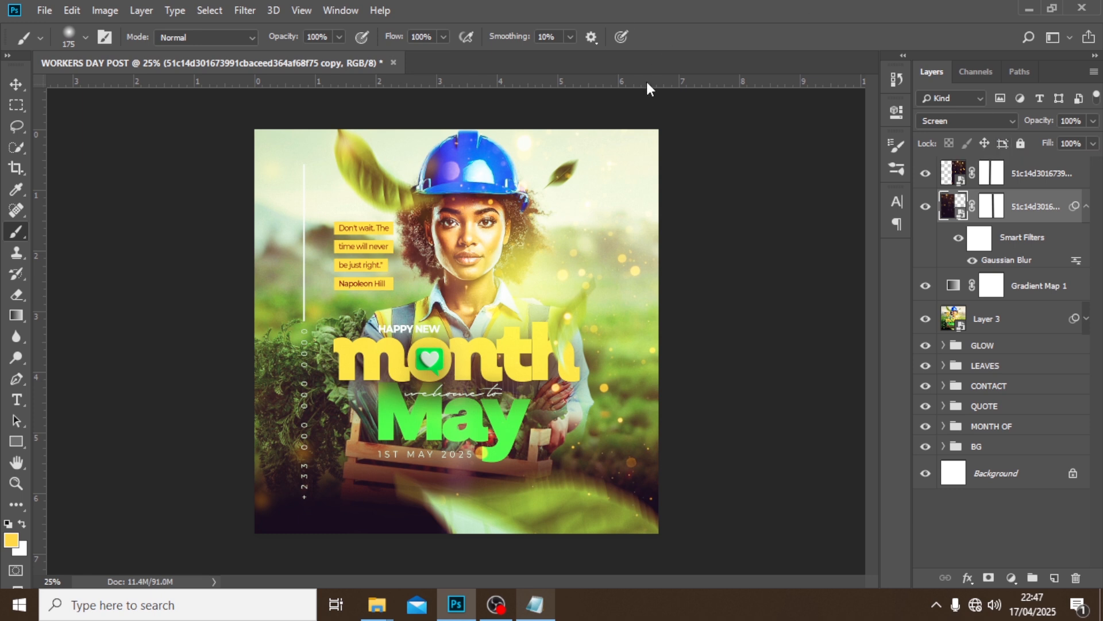
Step: Duplicate the top bokeh layer and move the copy up and to the left across the woman and the design
click(956, 181)
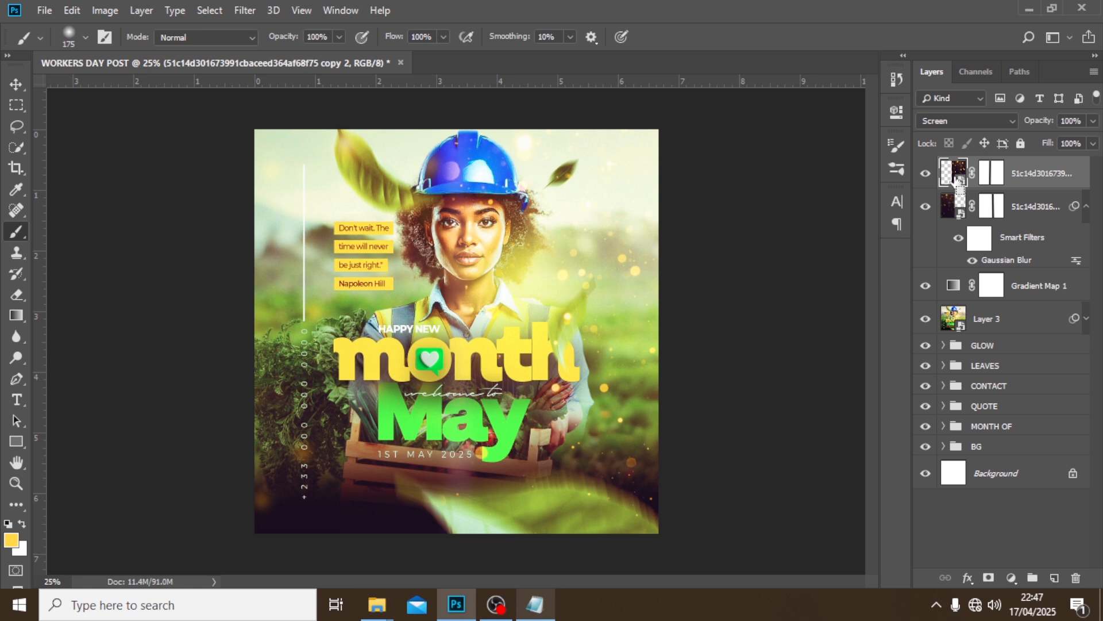
key(ctrl+j)
key(v)
drag(621, 247, 588, 216)
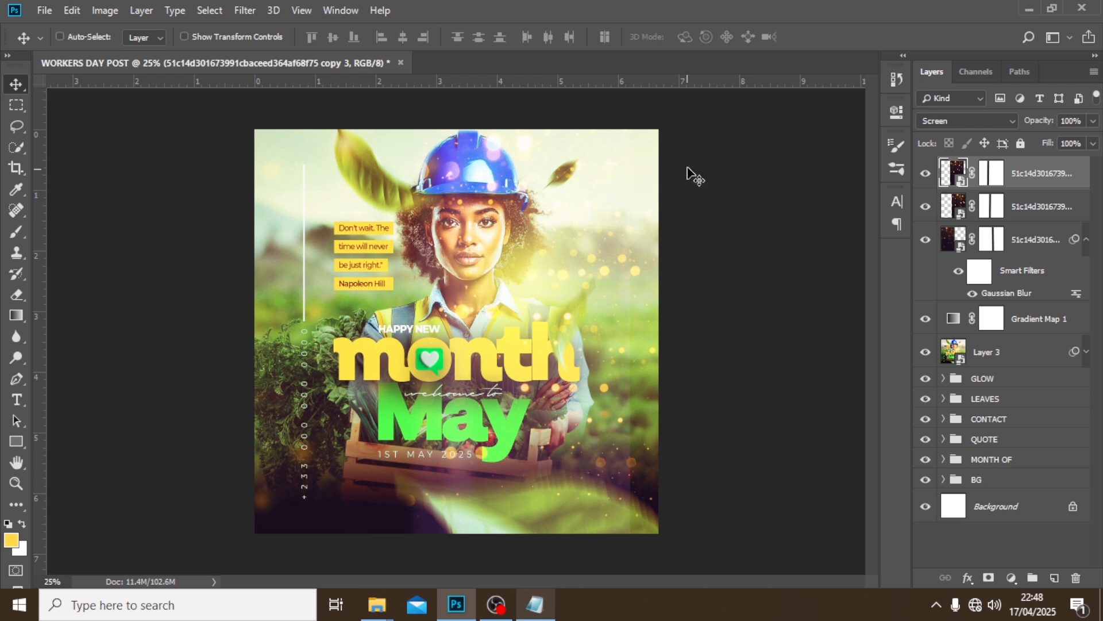
Step: Paint the new bokeh copy's layer mask black with a 700-pixel brush to hide its lights across the design
key(b)
click(988, 174)
key(d)
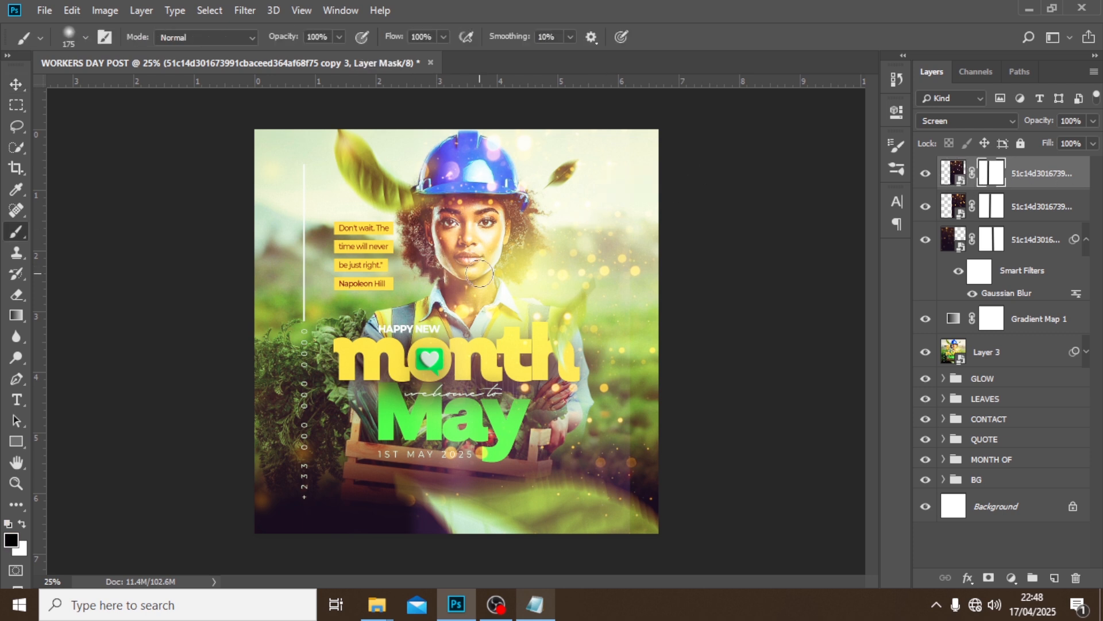
key(bracketright)
key(bracketright)
key(bracketright)
key(bracketright)
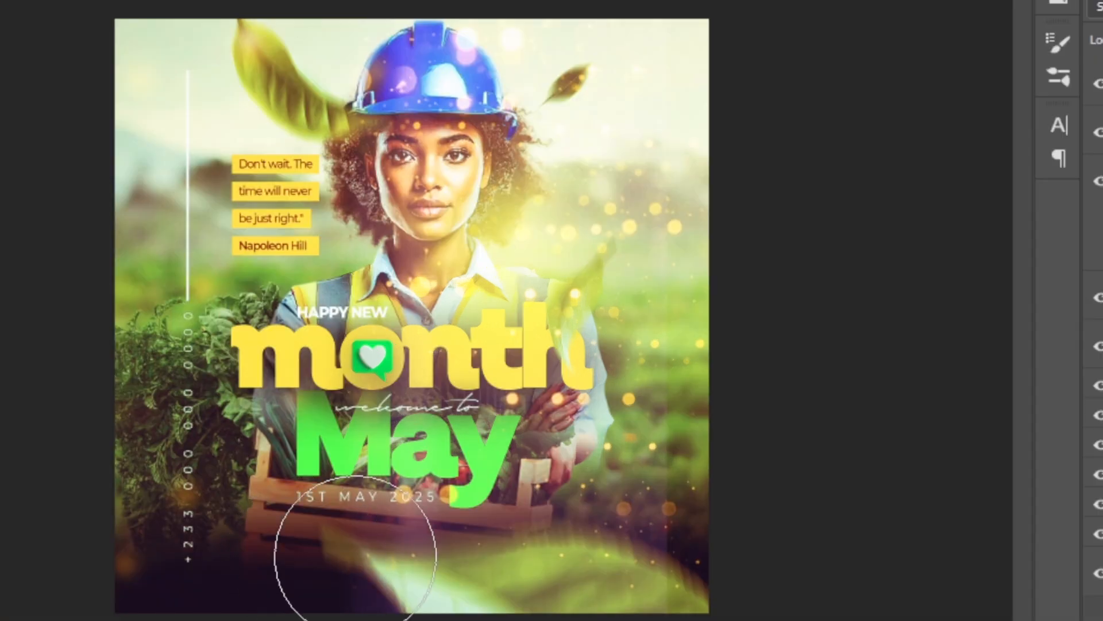
mouse_move(209, 495)
mouse_down()
mouse_move(905, 248)
mouse_move(458, 85)
mouse_move(276, 92)
mouse_move(176, 191)
mouse_up()
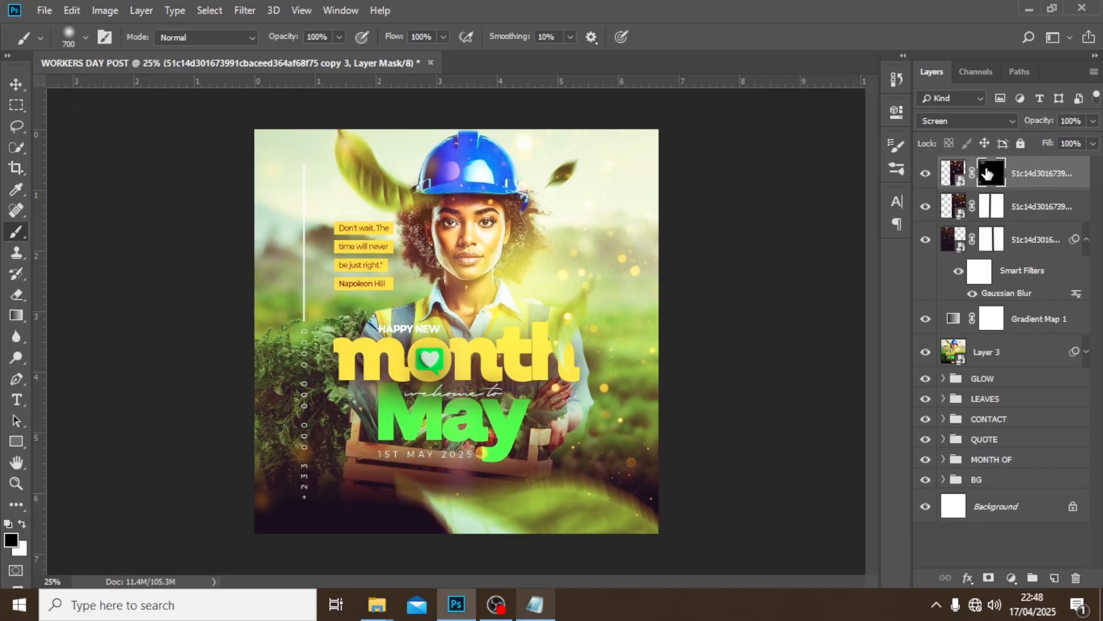
Step: Paint white on the top bokeh copy's mask to bring back its lights around the woman's helmet and face
click(22, 525)
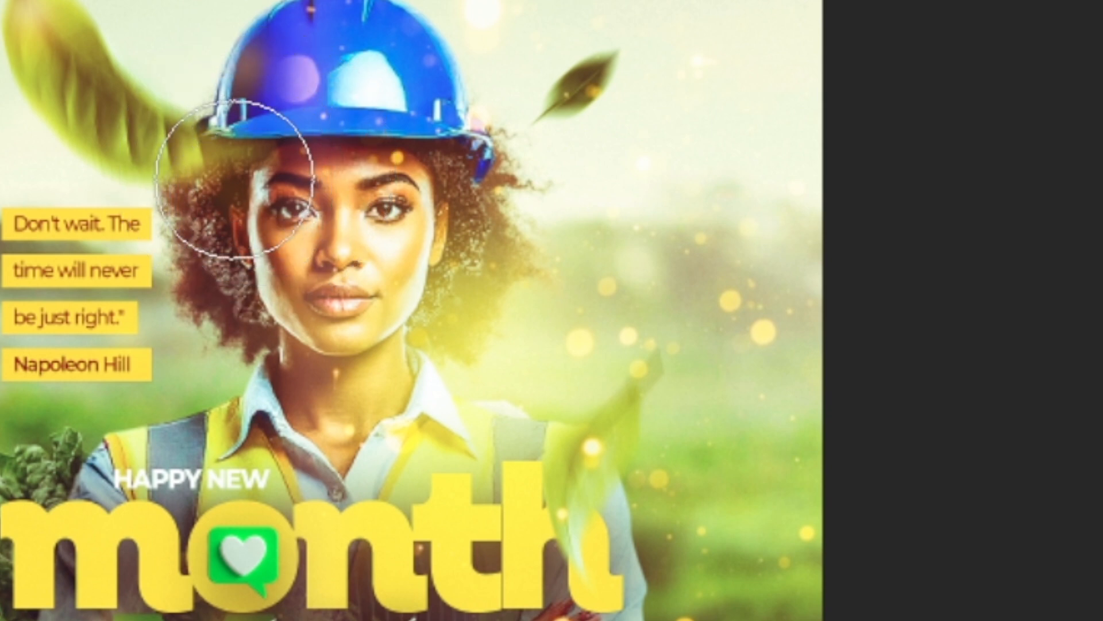
click(227, 151)
click(227, 151)
click(227, 151)
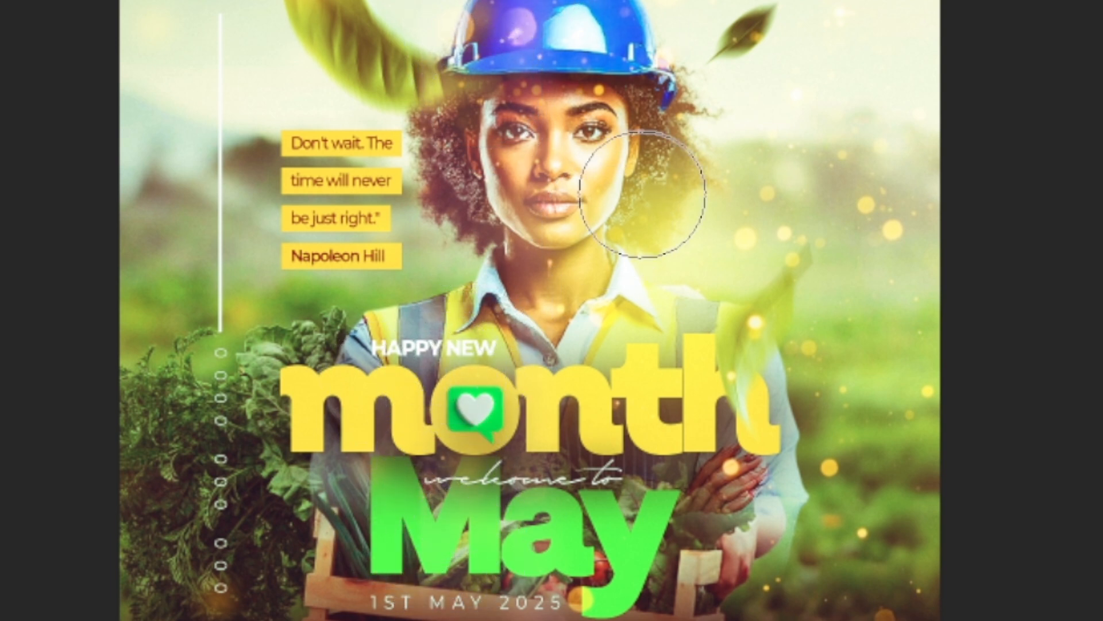
Step: Brush out the bokeh circle on the blue helmet in black on the second bokeh layer's mask, using a 175-pixel brush
key(bracketleft)
key(bracketleft)
key(bracketleft)
key(bracketleft)
key(bracketleft)
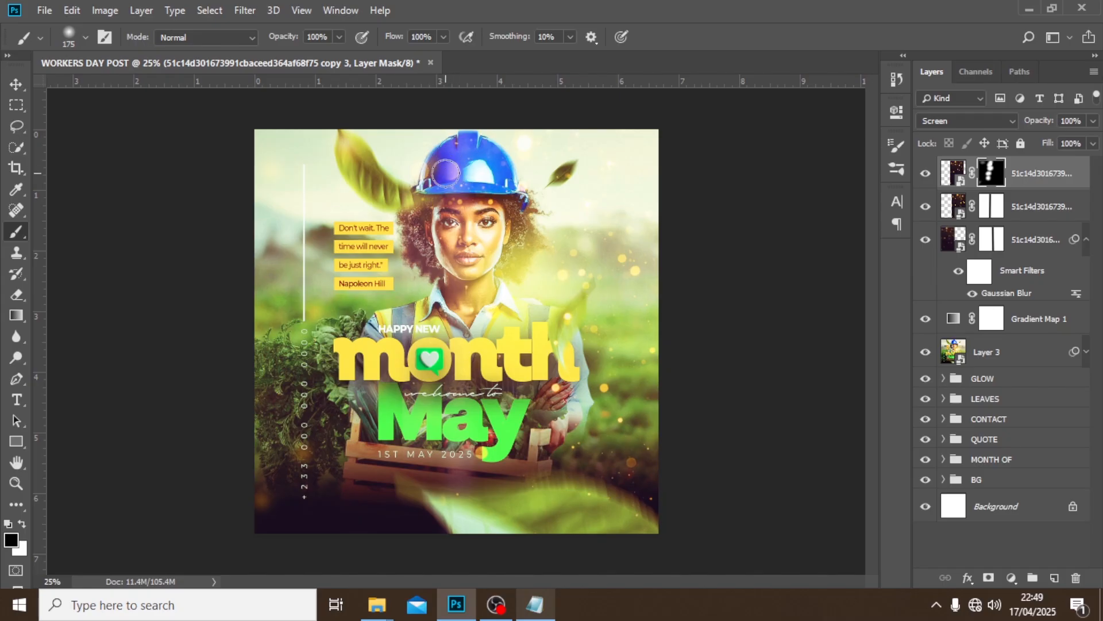
click(998, 211)
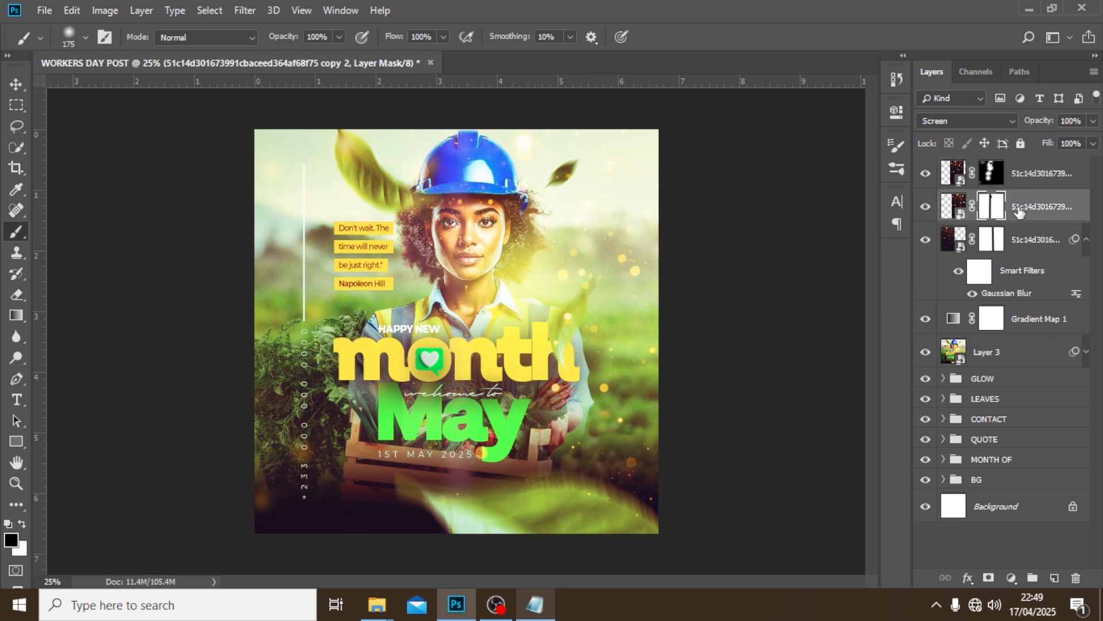
Step: Refine the top bokeh copy's mask around the helmet with the brush enlarged to 400 pixels and the colour switched to white
click(990, 172)
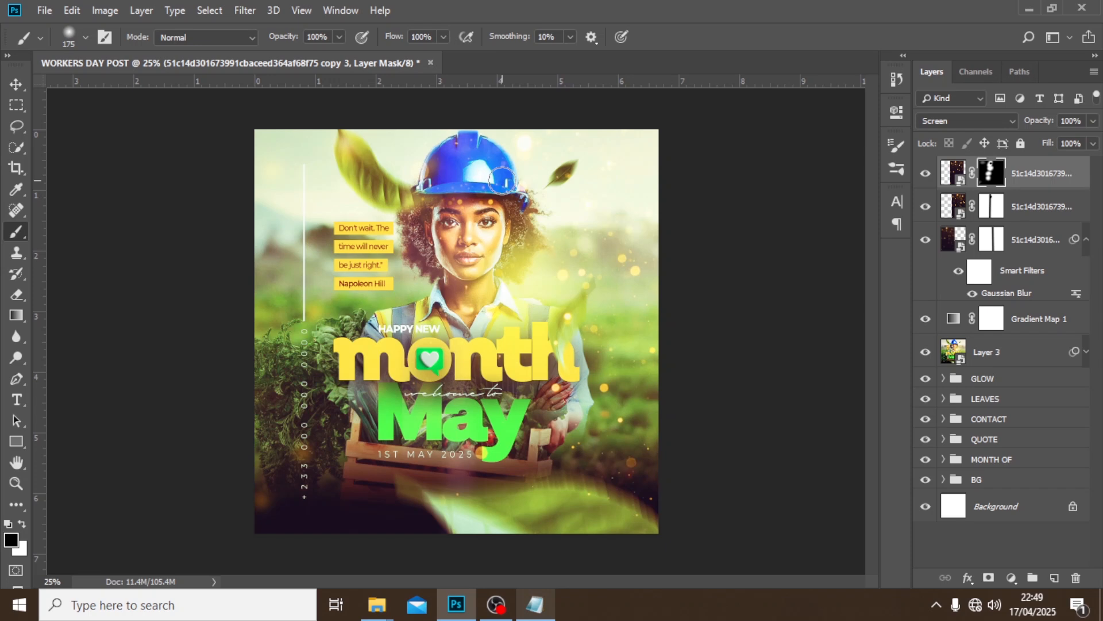
key(bracketright)
key(bracketright)
key(bracketright)
key(bracketright)
key(x)
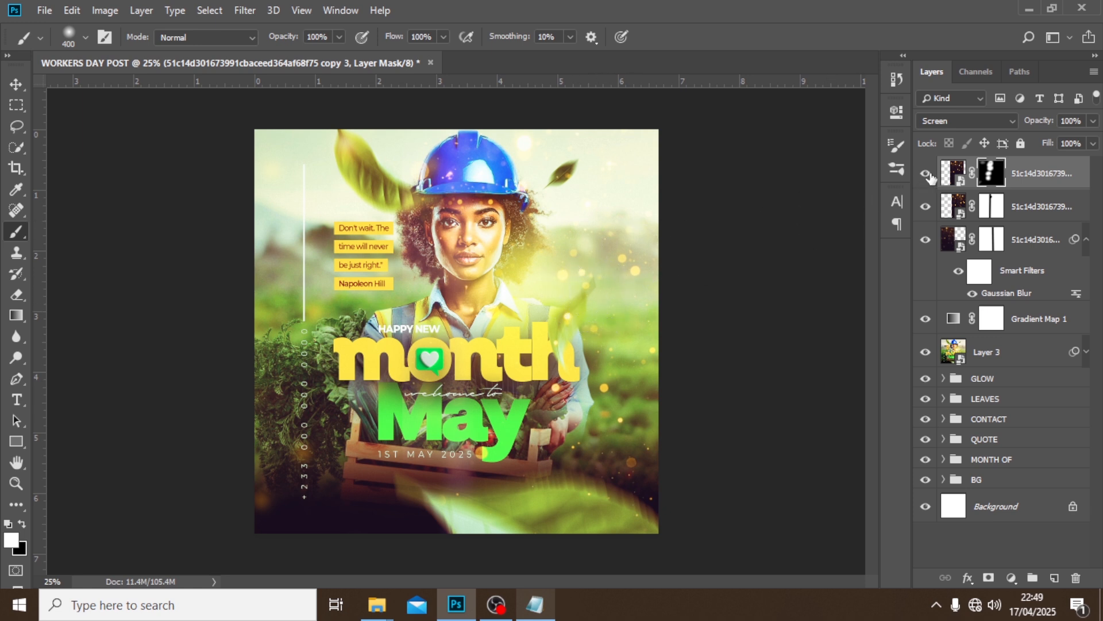
Step: Group the three bokeh layers and name the group BOKEH
shift+click(1029, 243)
key(ctrl+g)
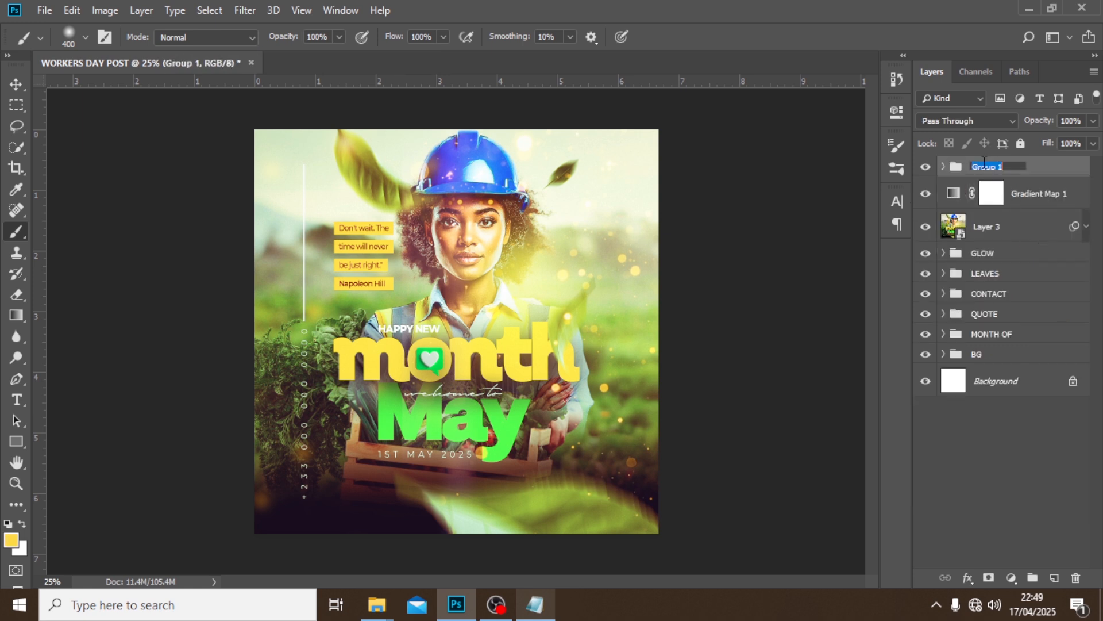
text(BOKEH)
key(Return)
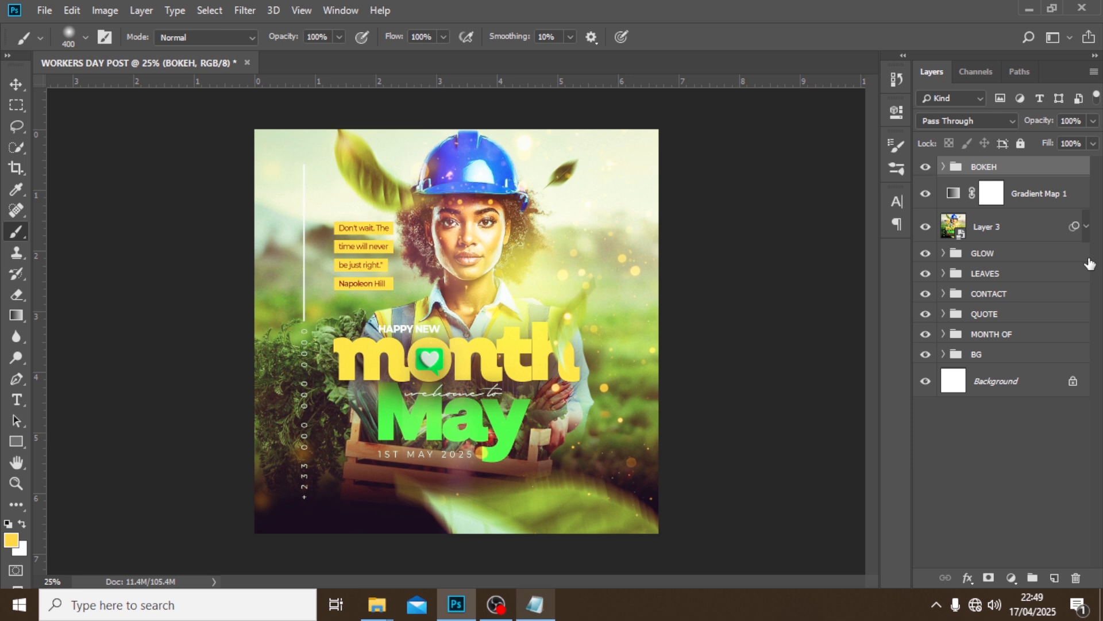